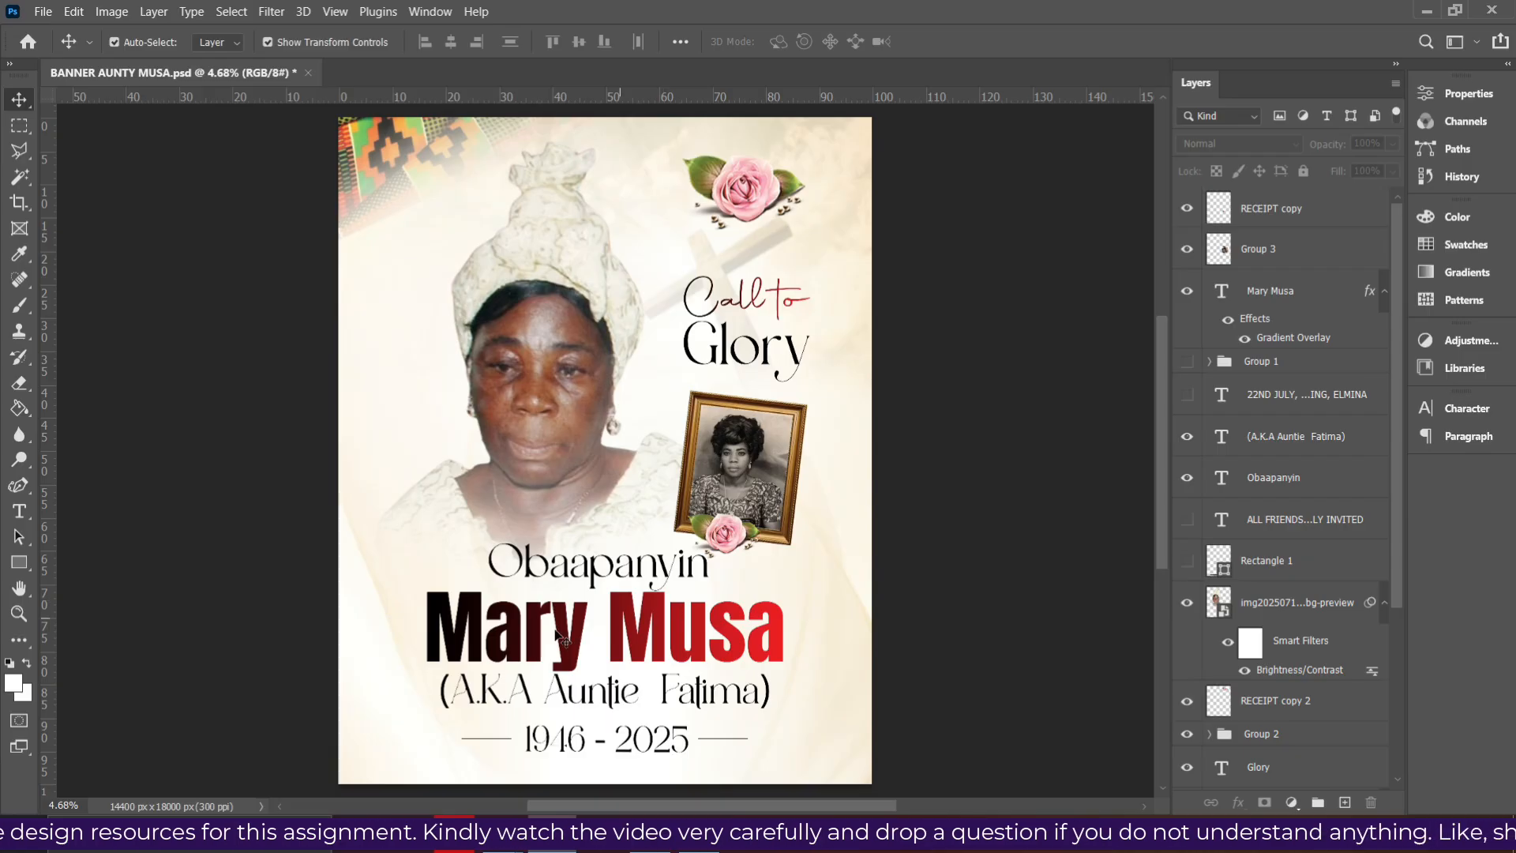
- Preview the A2 poster and the Untitled-2 portrait in the FUNERAL folder, then return to the banner
{"action": "mouse_move", "coordinate": [503, 836]}
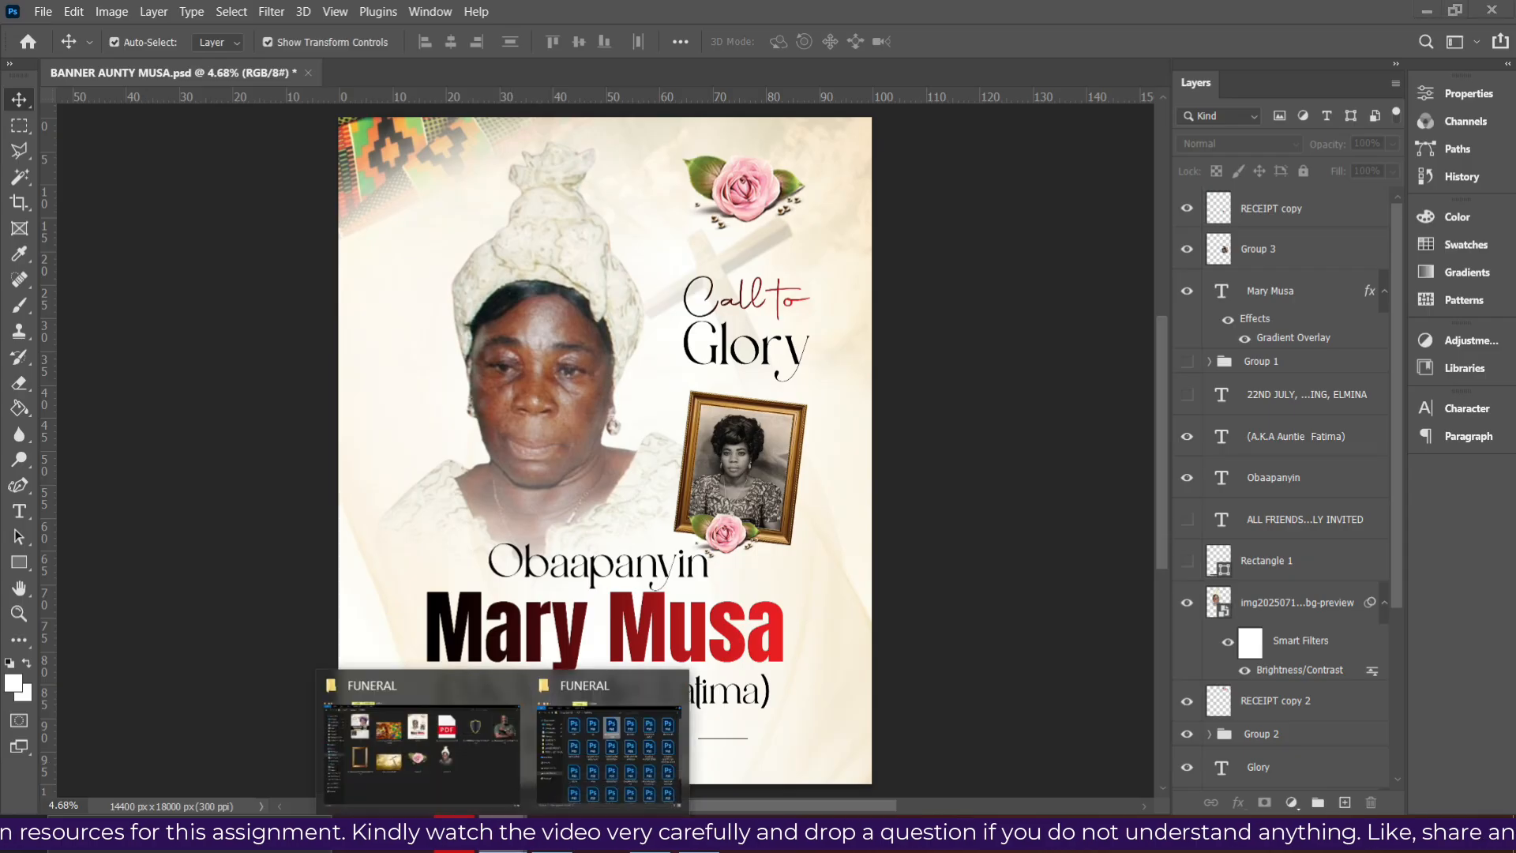
{"action": "left_click", "coordinate": [427, 763]}
{"action": "double_click", "coordinate": [270, 158]}
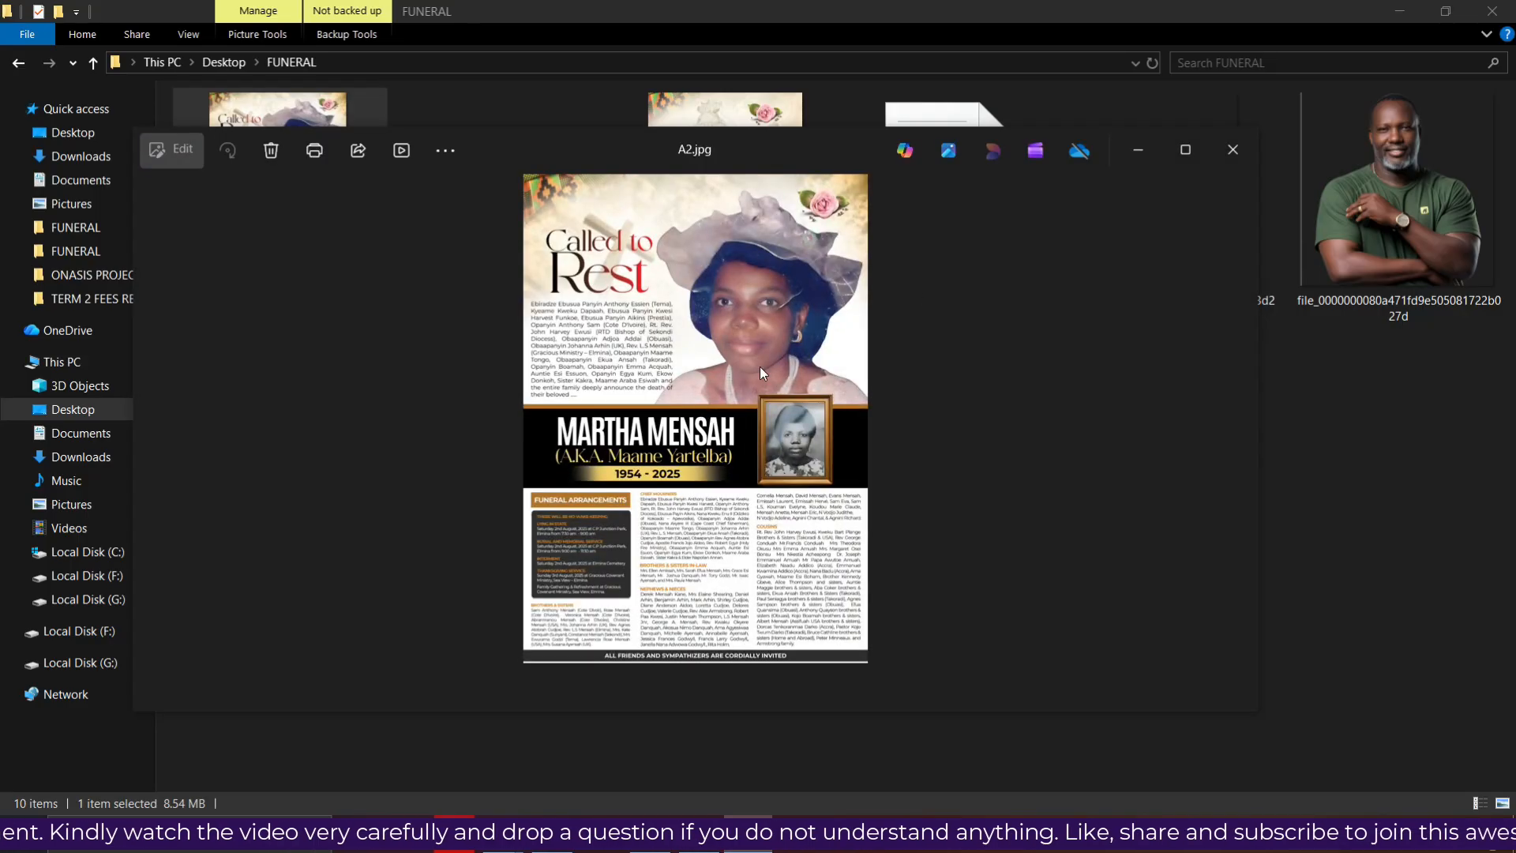
{"action": "left_click", "coordinate": [1229, 160]}
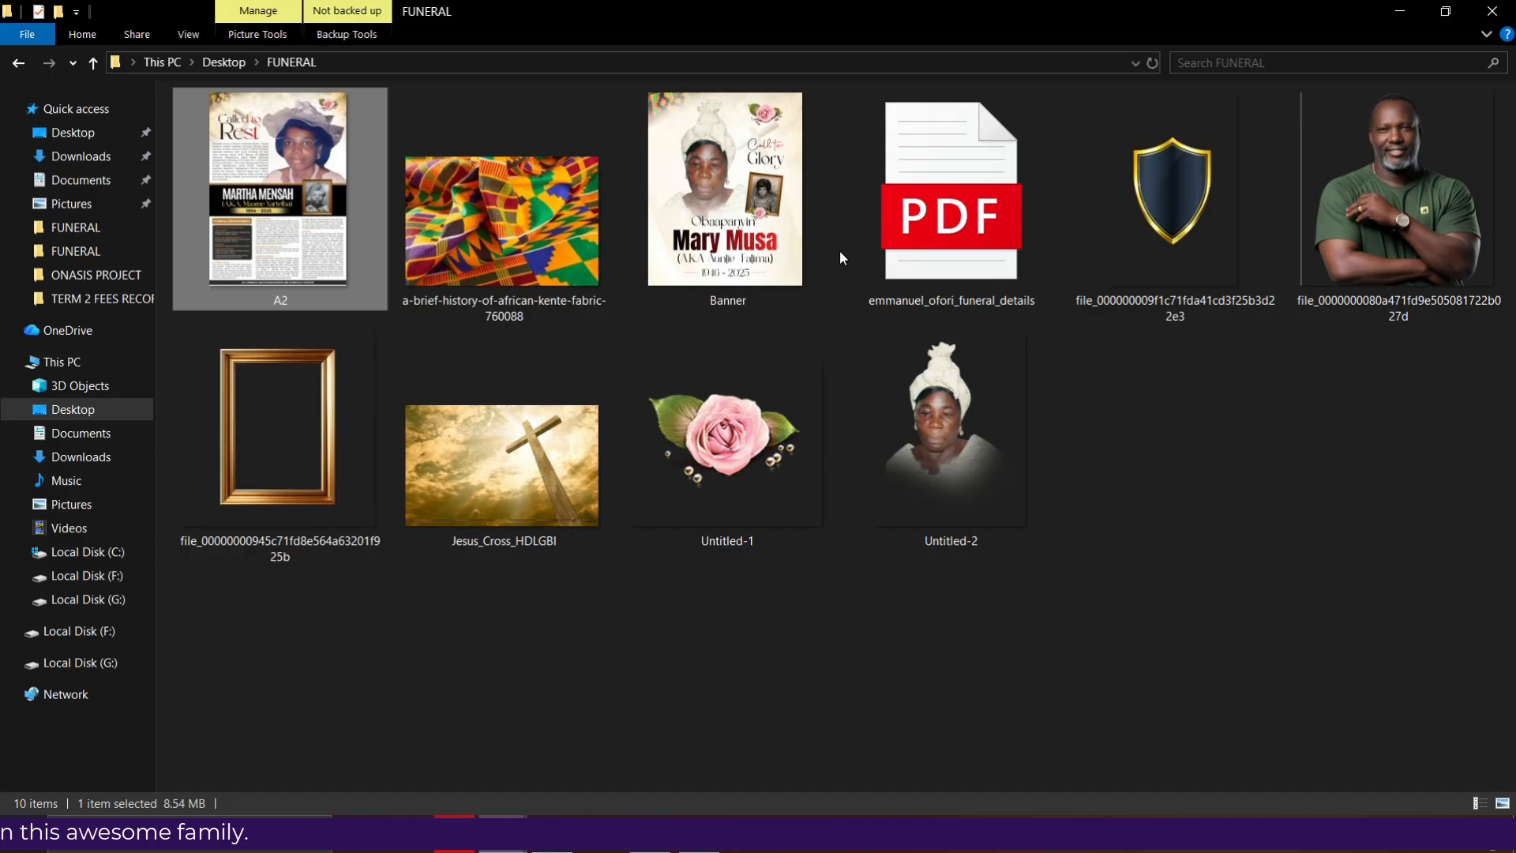
{"action": "left_click", "coordinate": [552, 836]}
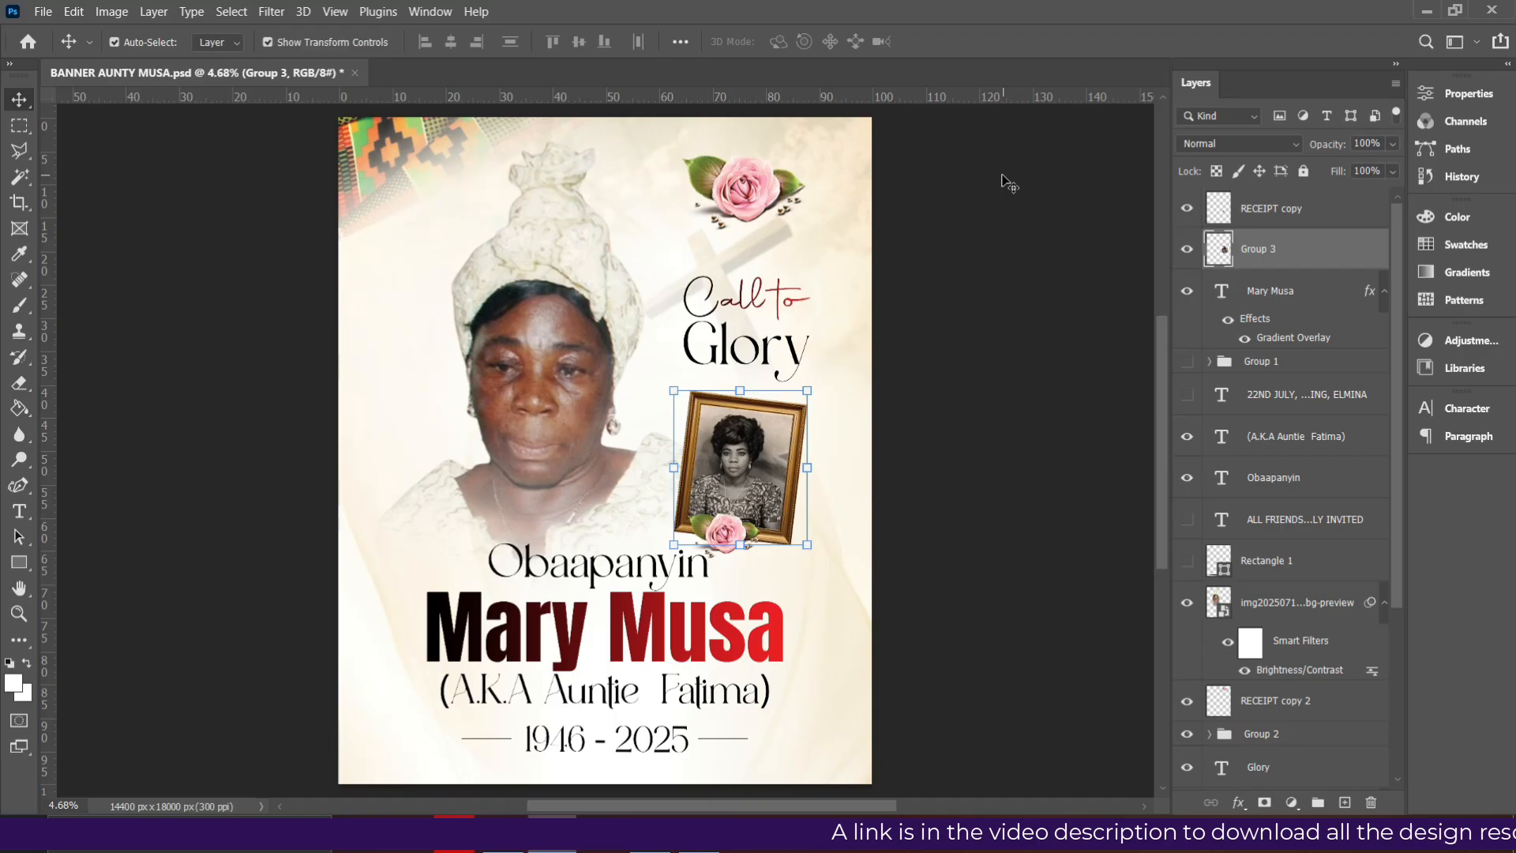
{"action": "left_click", "coordinate": [505, 849]}
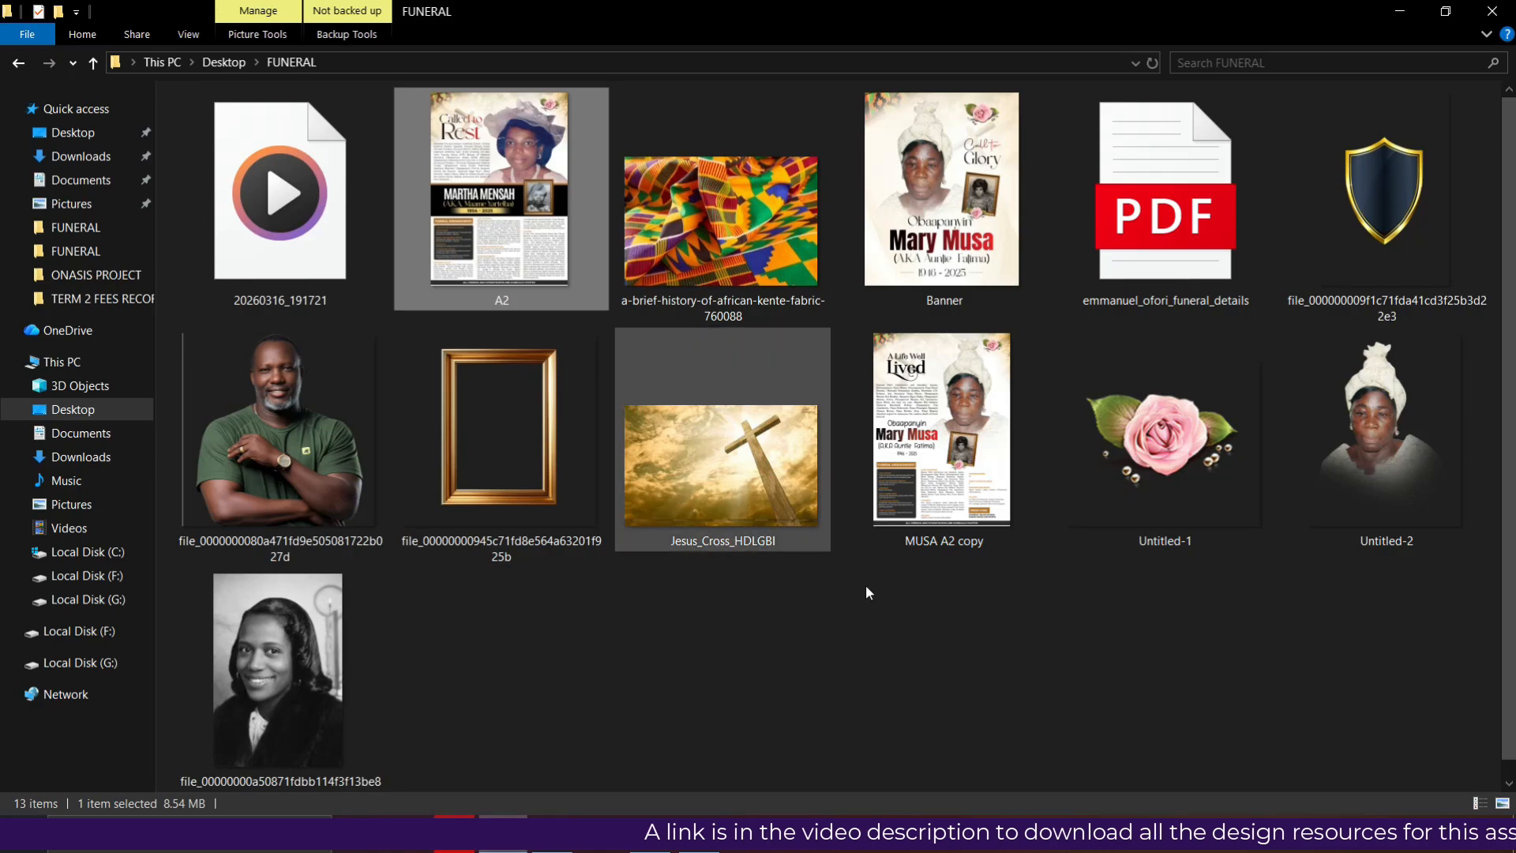
{"action": "left_click", "coordinate": [1341, 466]}
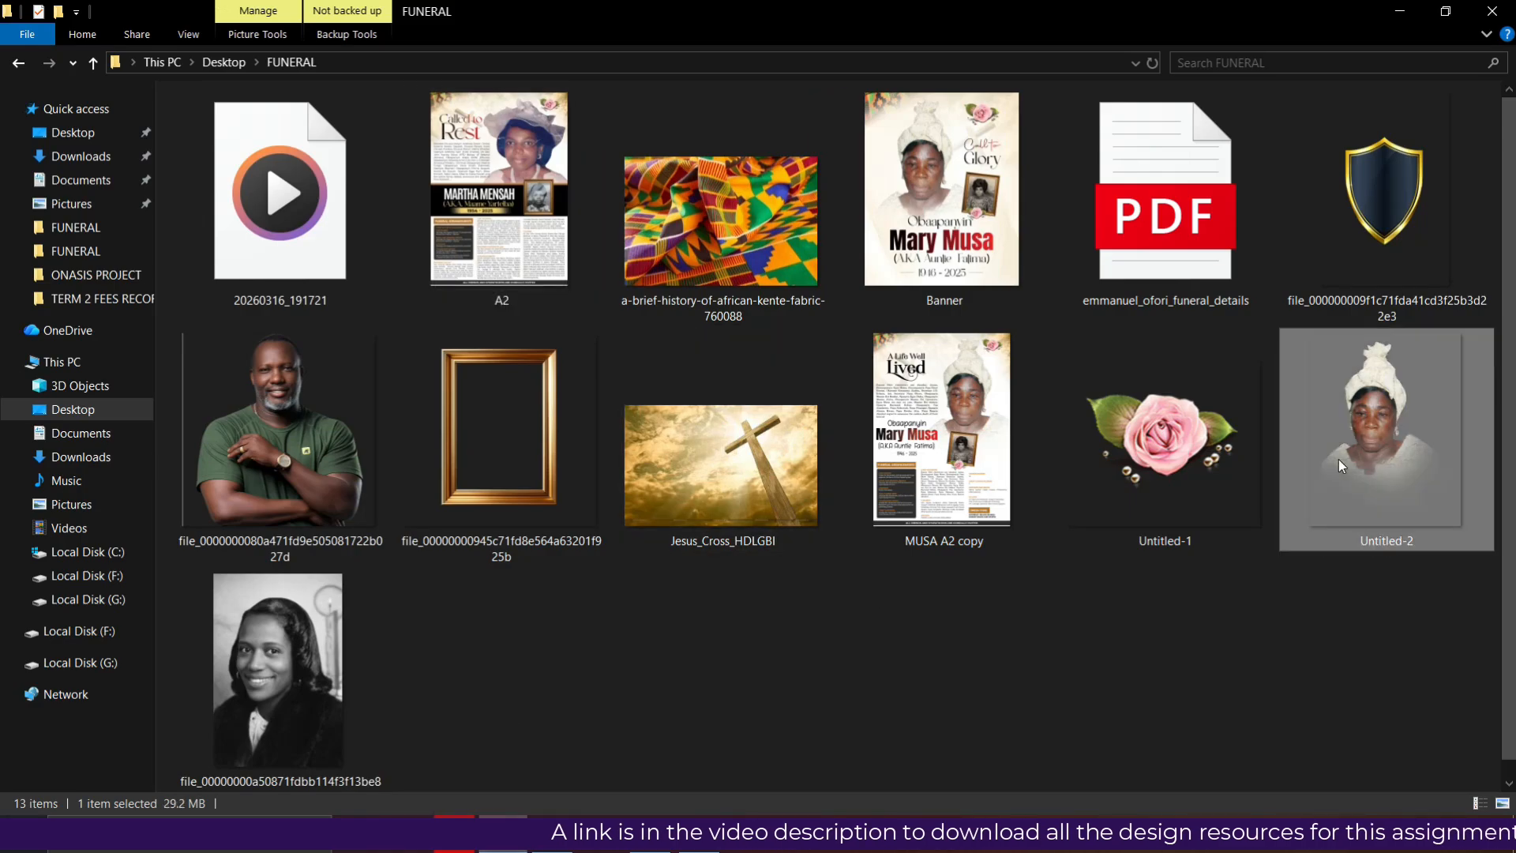
{"action": "mouse_move", "coordinate": [1390, 406]}
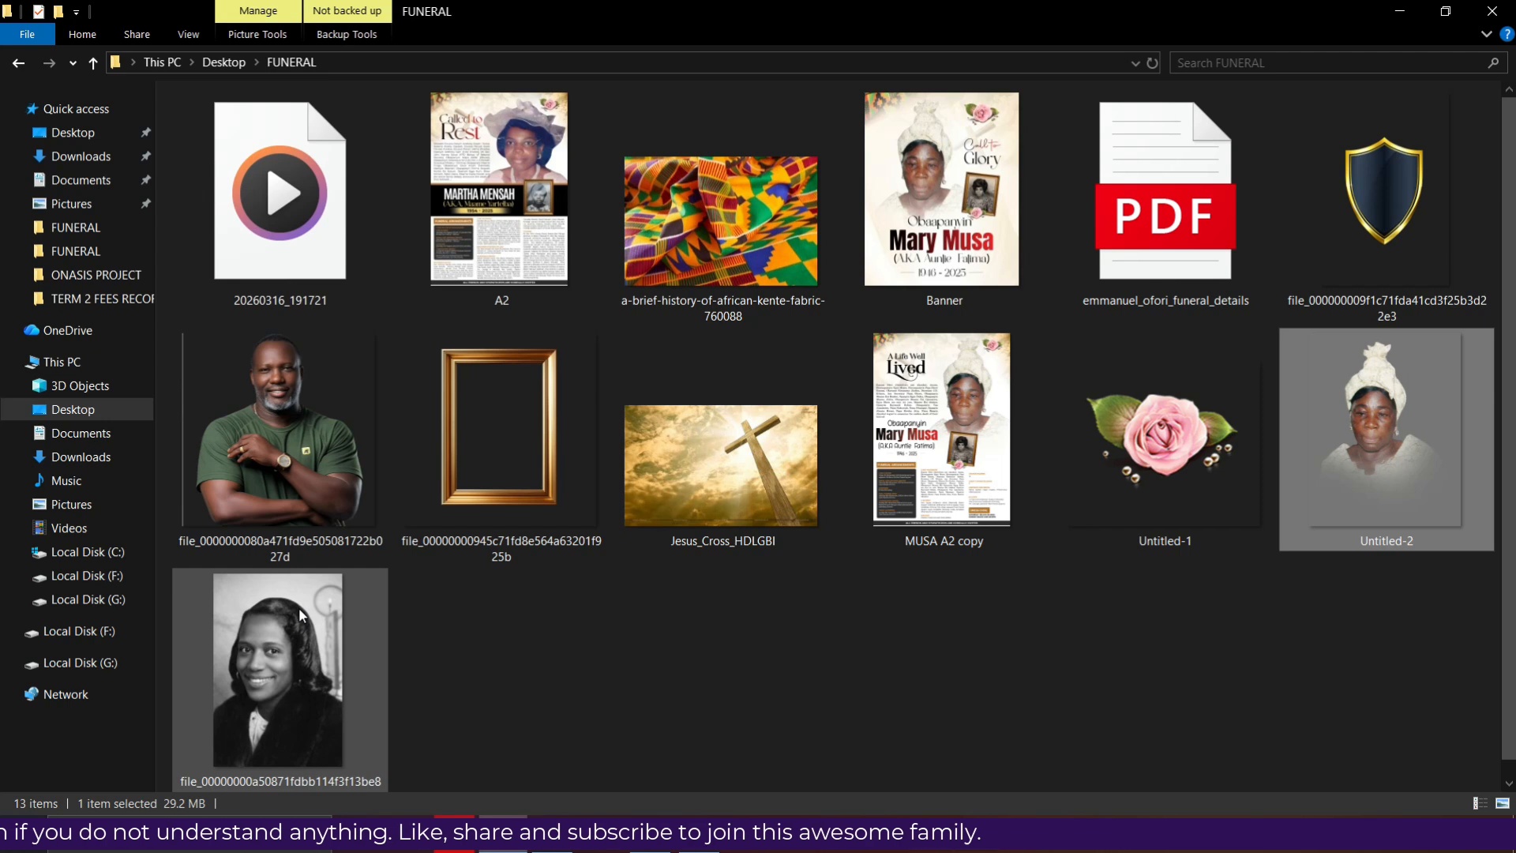
{"action": "left_click", "coordinate": [565, 849]}
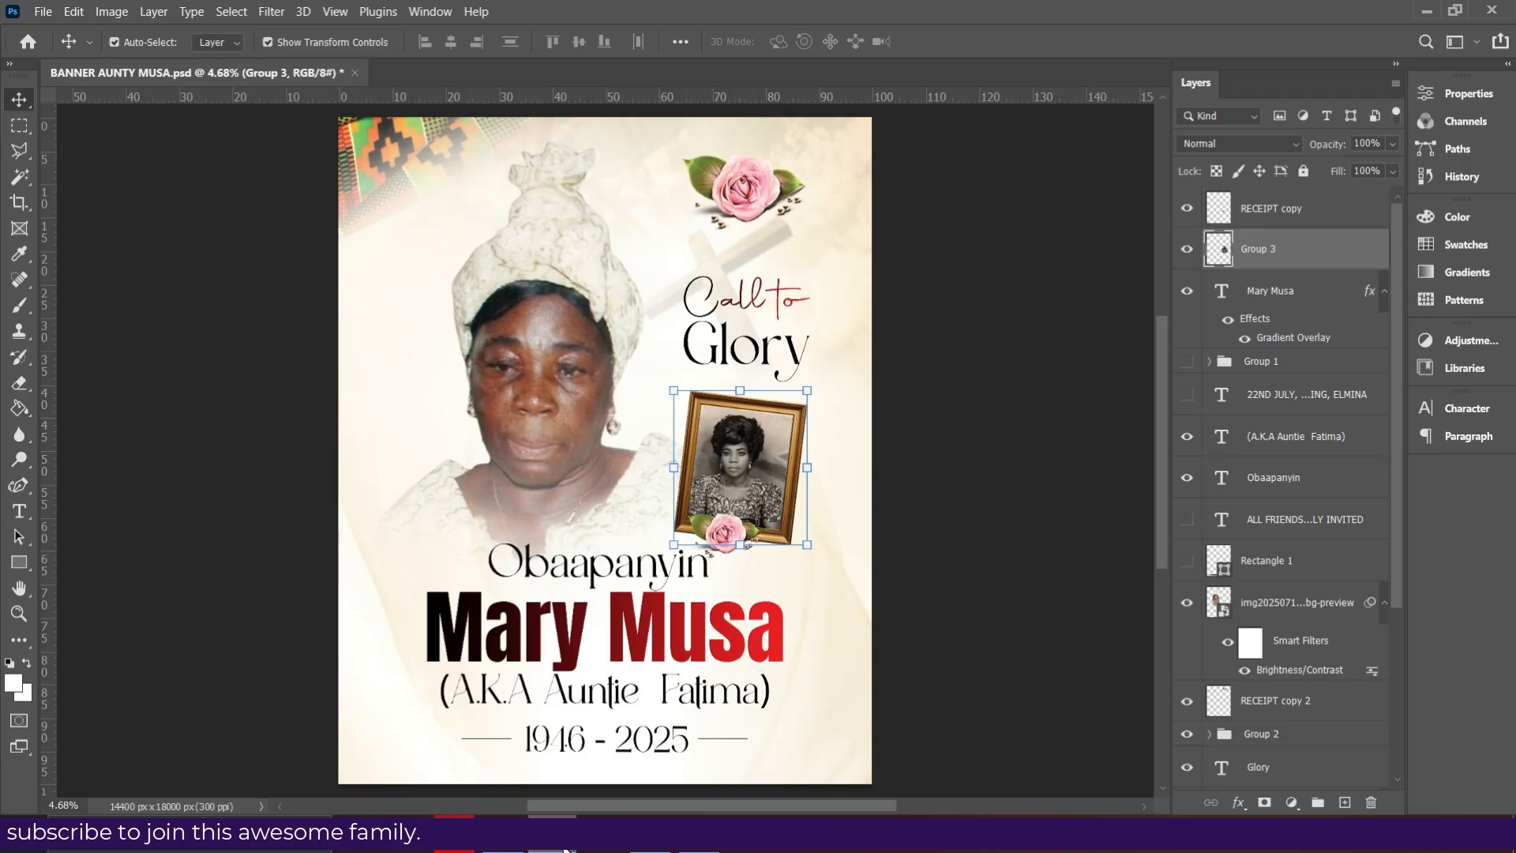
{"action": "left_click", "coordinate": [503, 834]}
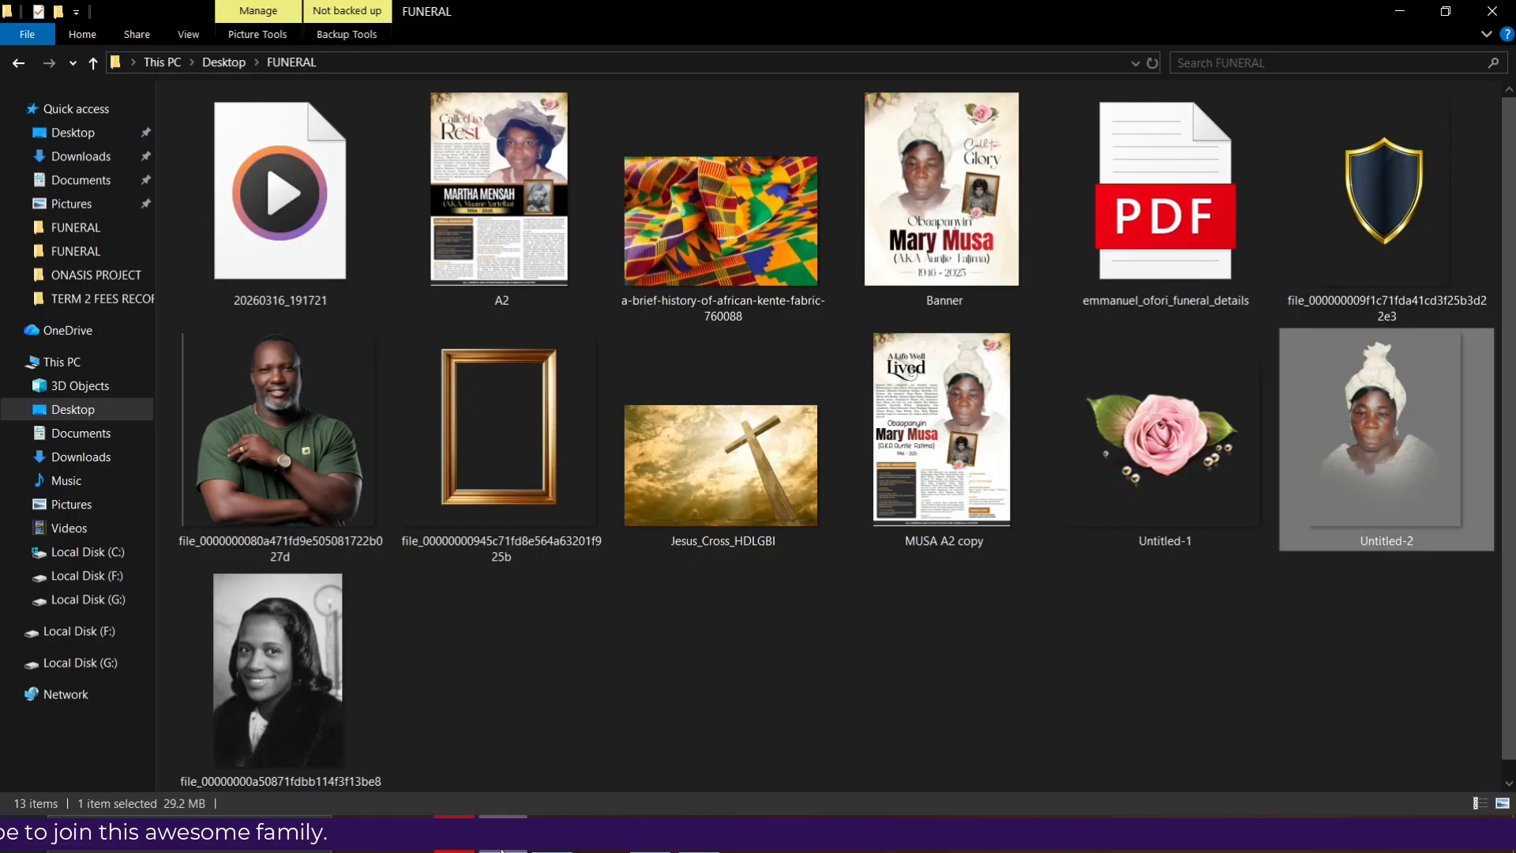
{"action": "left_click", "coordinate": [553, 834]}
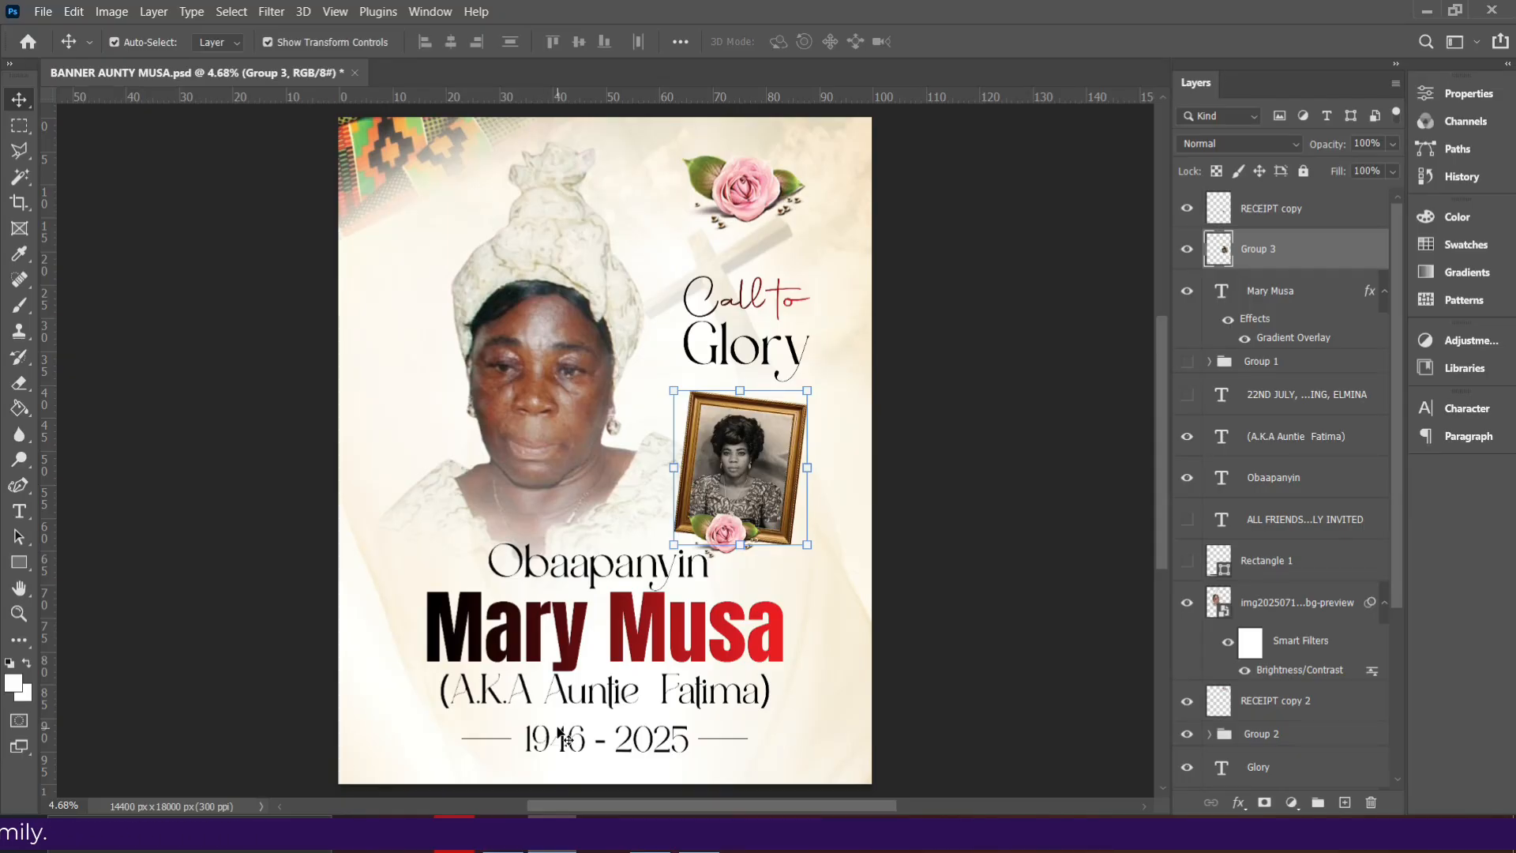
- Start a new document from the File menu
{"action": "left_click", "coordinate": [44, 13]}
{"action": "left_click", "coordinate": [49, 17]}
{"action": "left_click", "coordinate": [23, 41]}
{"action": "left_click", "coordinate": [43, 12]}
{"action": "left_click", "coordinate": [59, 32]}
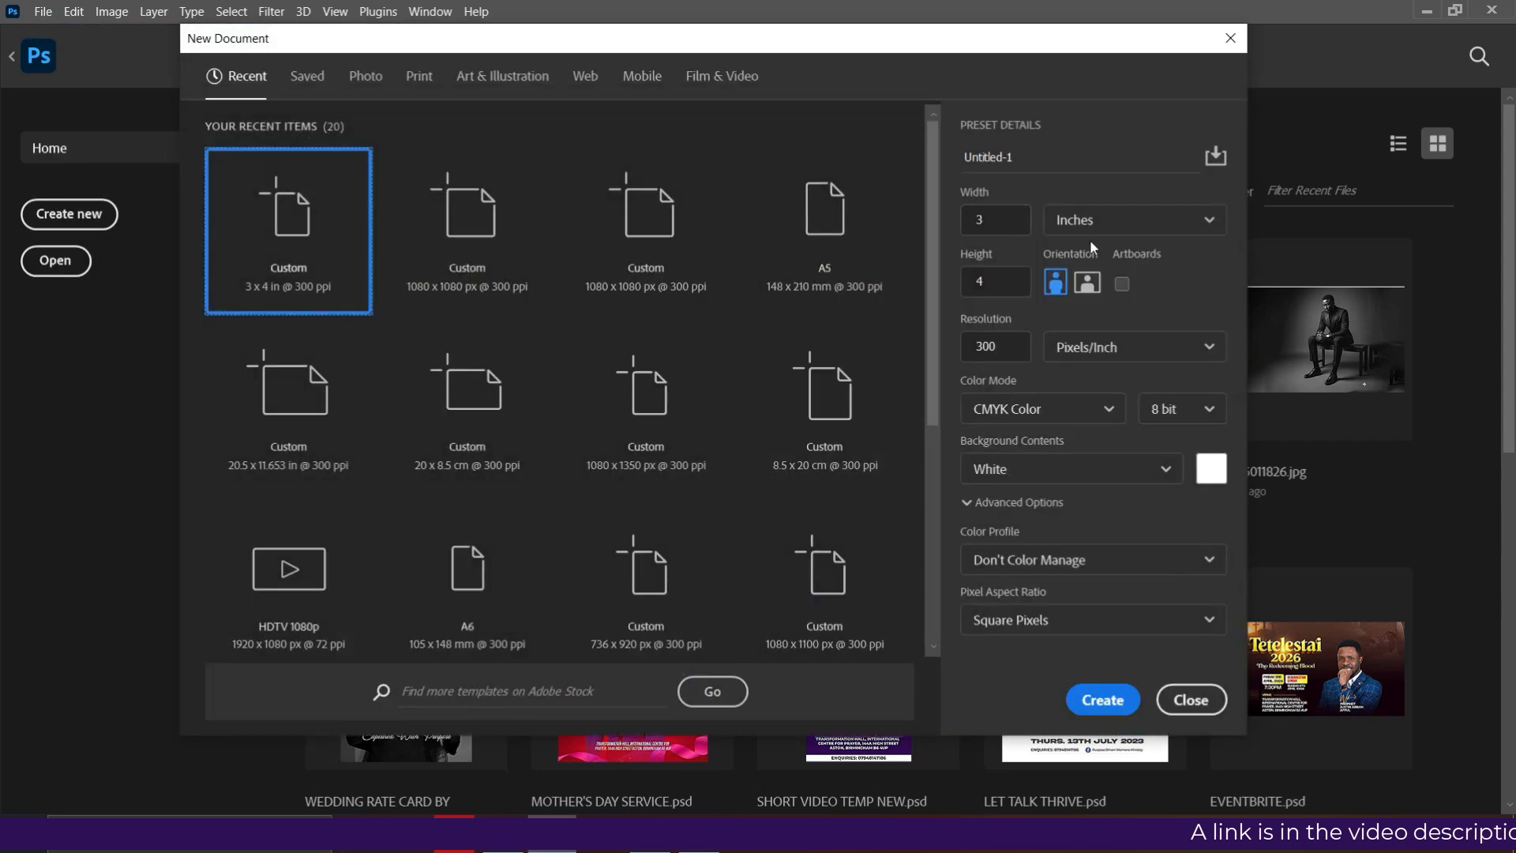
- Create 'BANNER' at 36 x 48 inches, 300 ppi, in CMYK Color
{"action": "left_click", "coordinate": [1112, 224]}
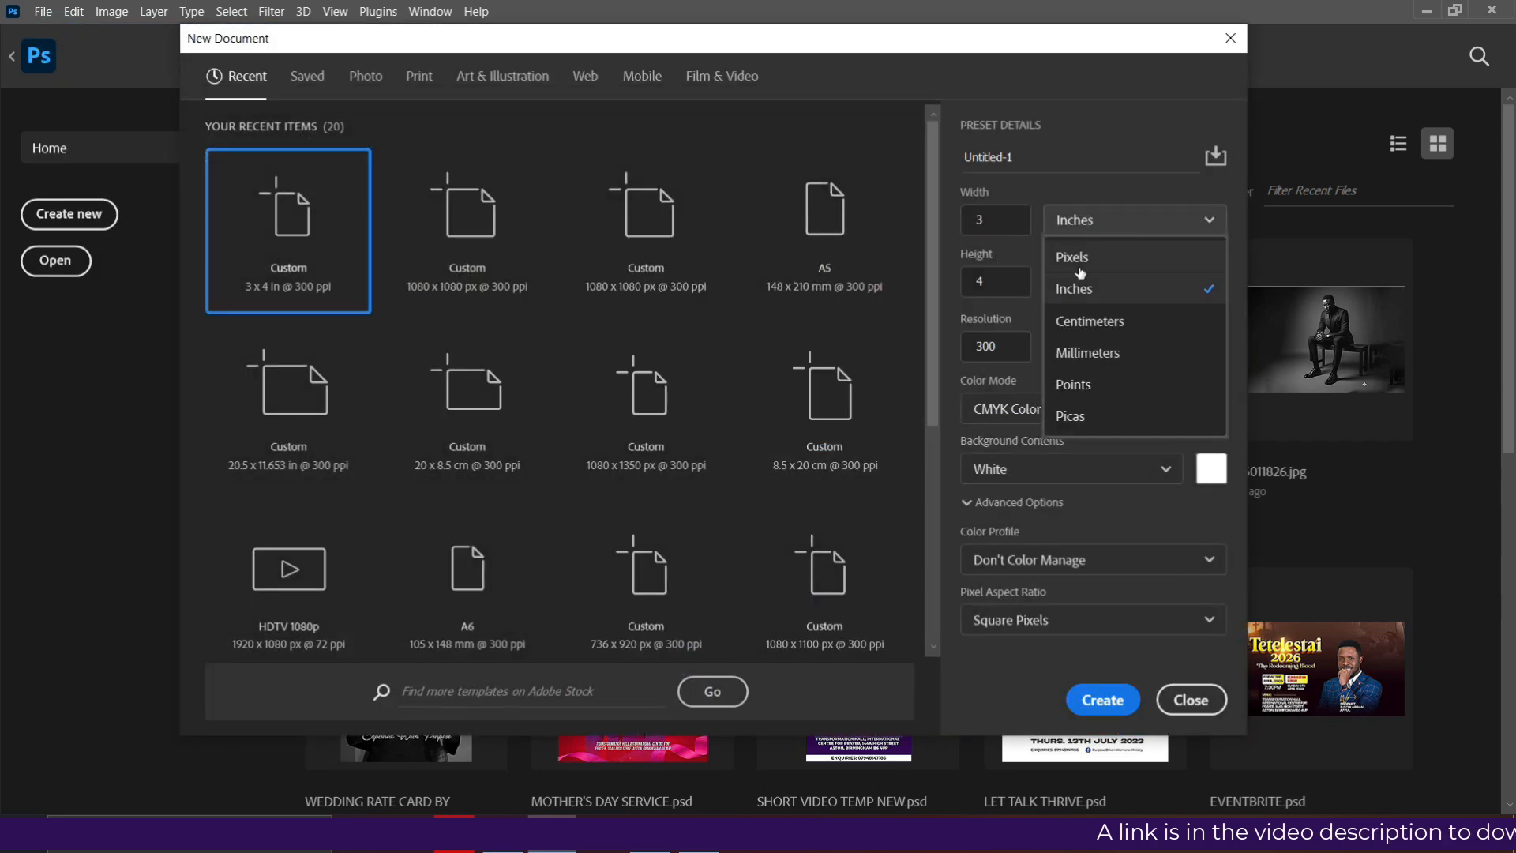
{"action": "left_click", "coordinate": [1058, 164]}
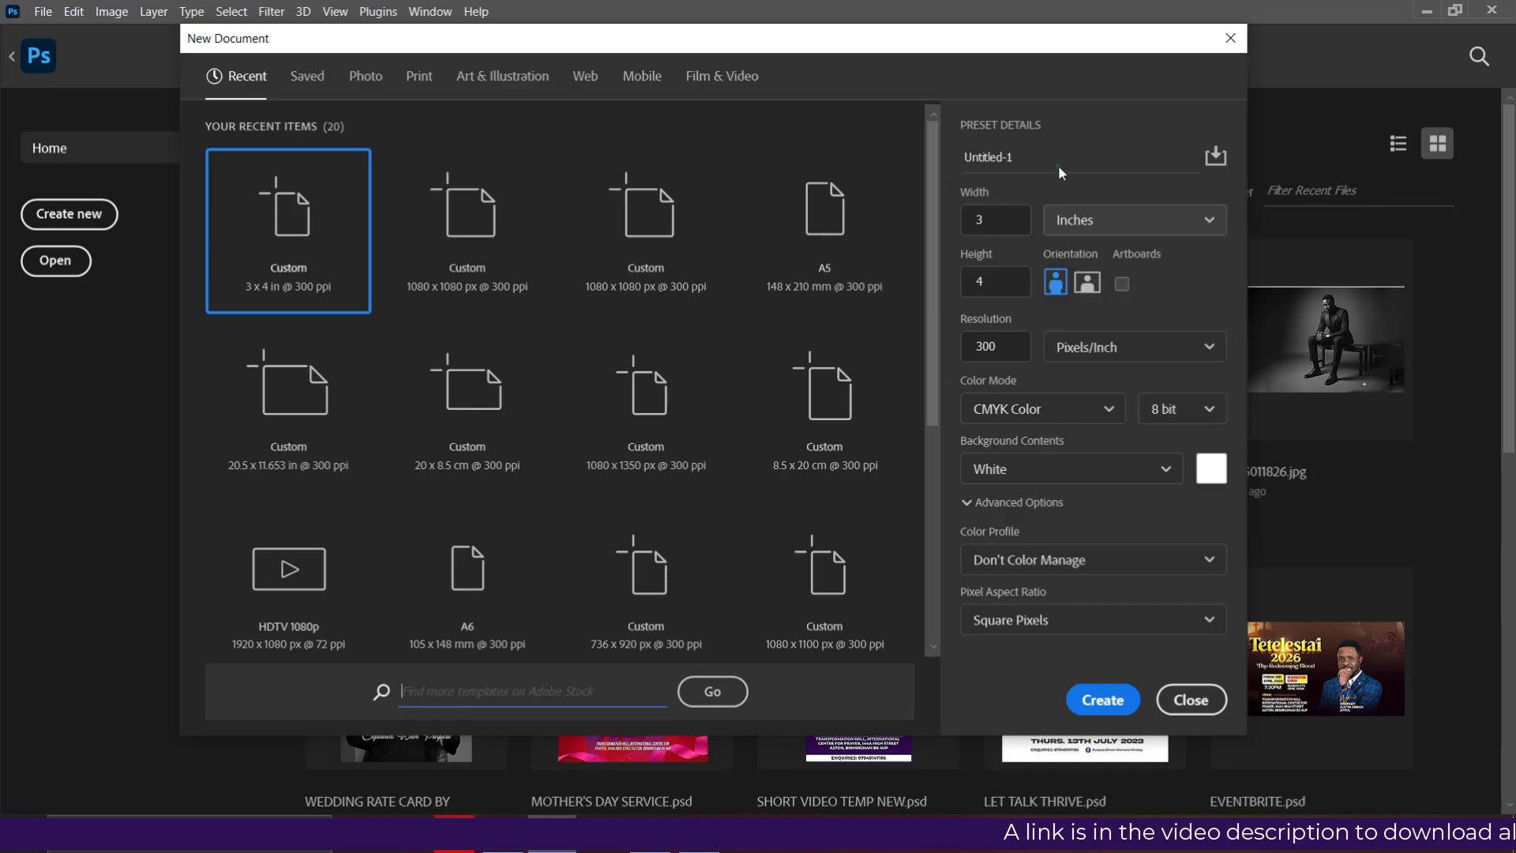
{"action": "left_click", "coordinate": [1058, 164]}
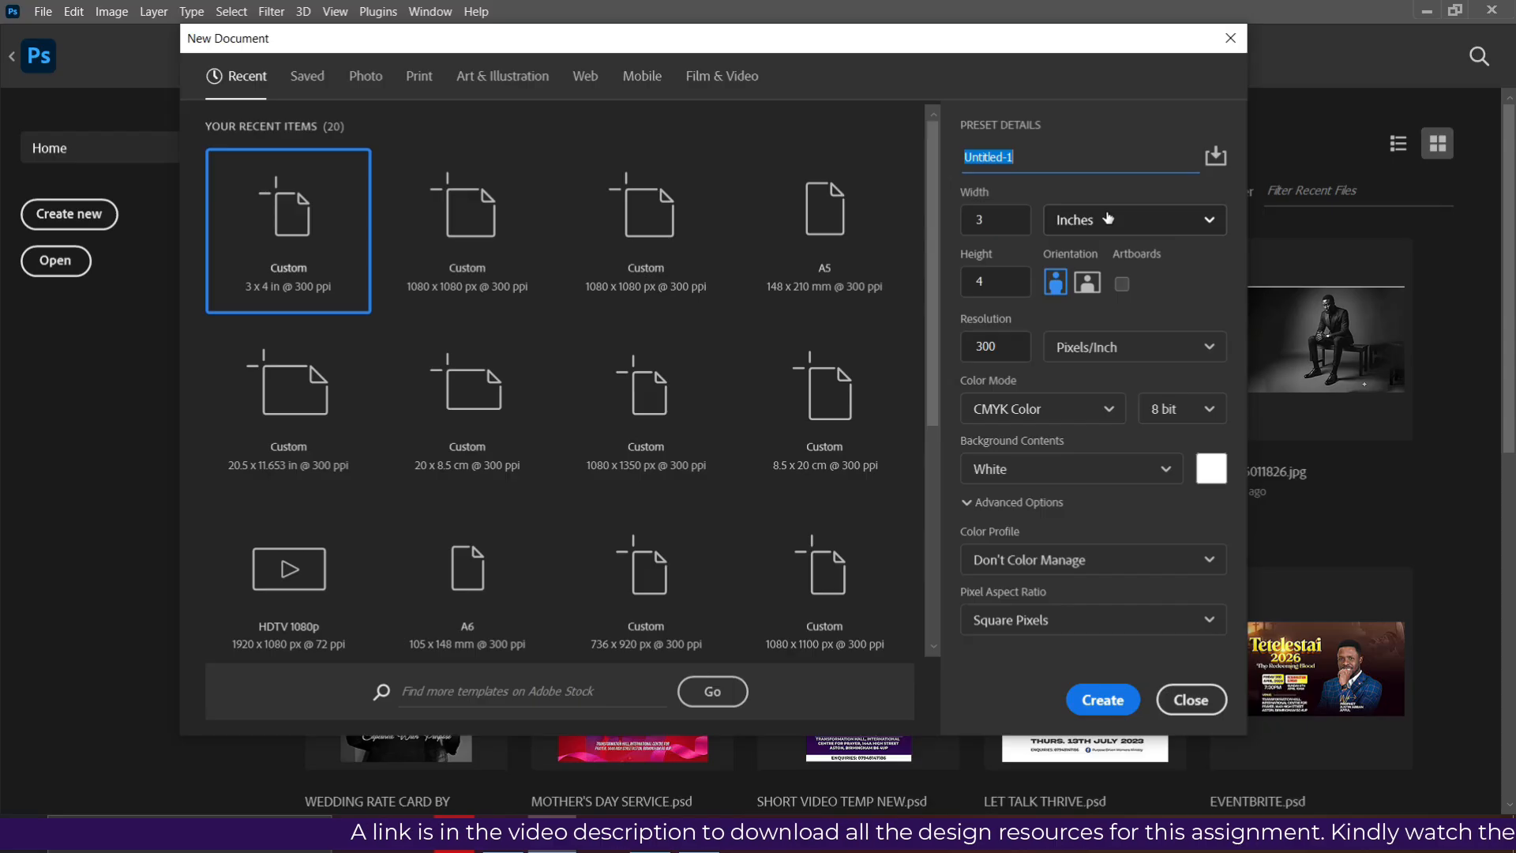
{"action": "left_click", "coordinate": [993, 220]}
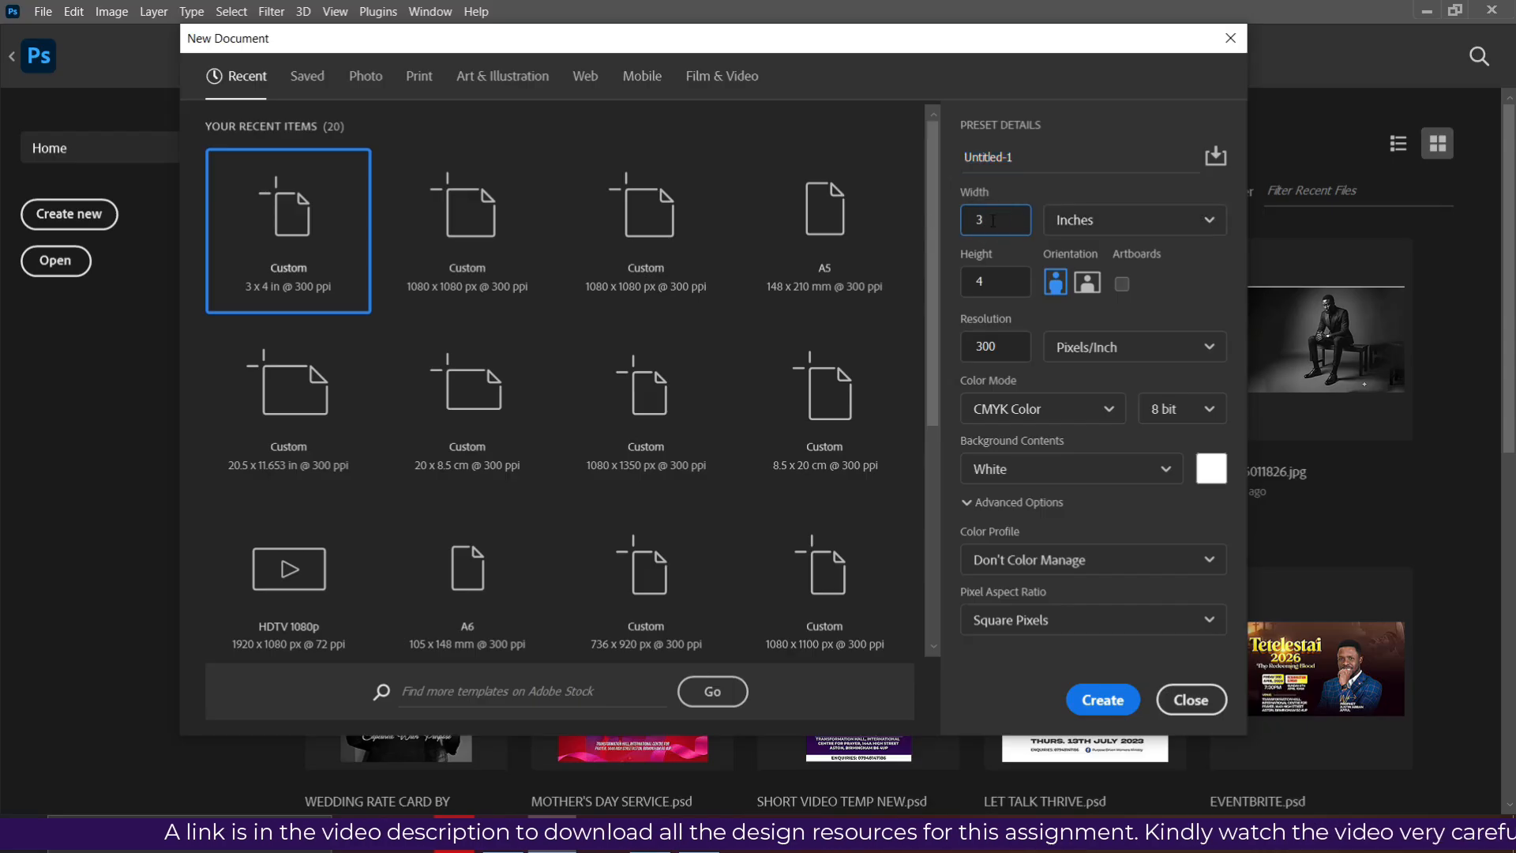
{"action": "type", "text": "6"}
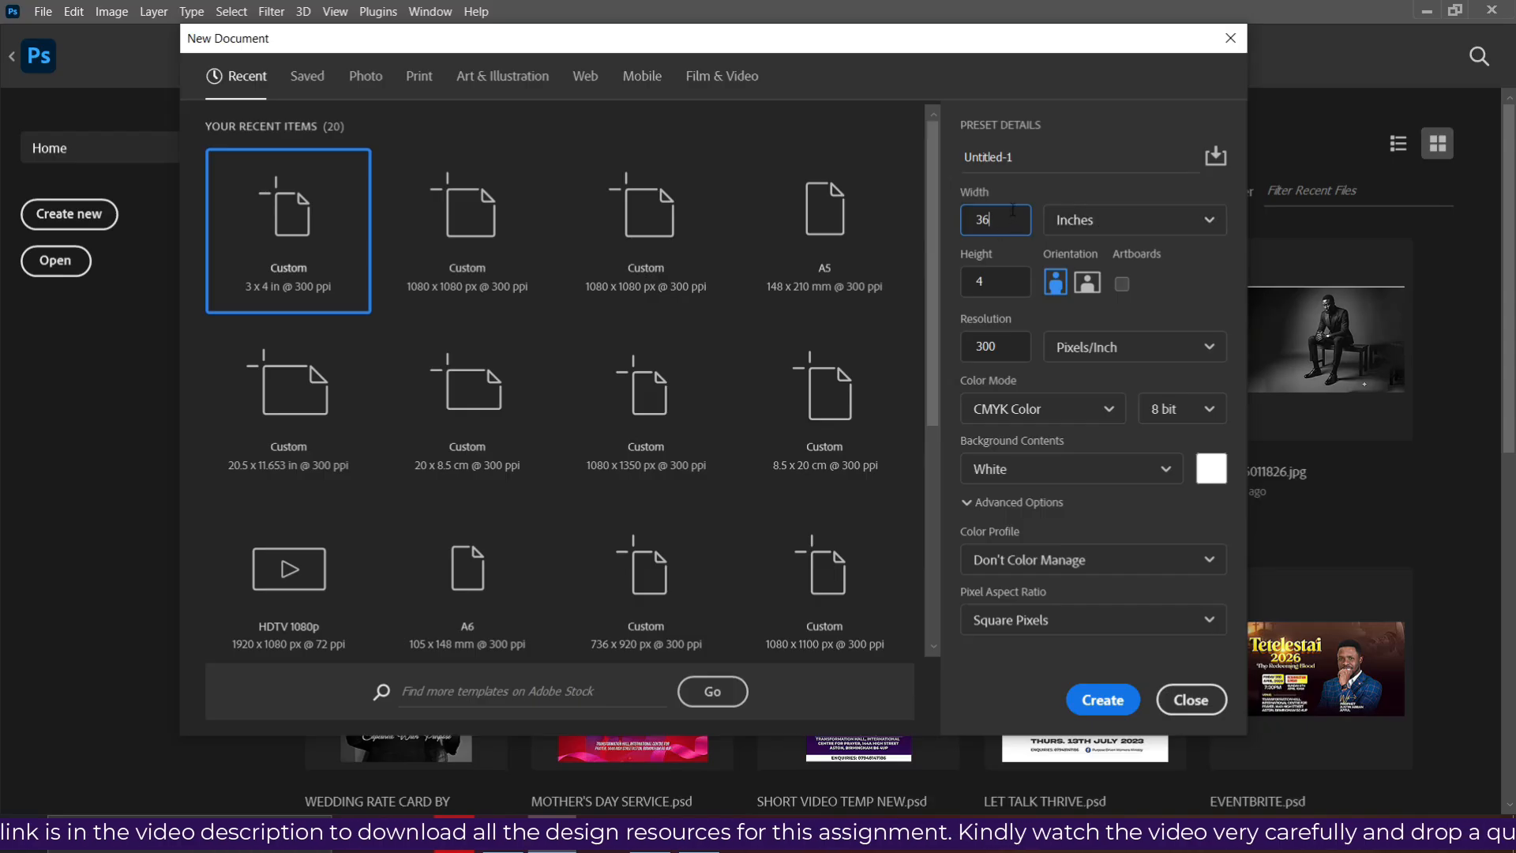
{"action": "left_click", "coordinate": [1024, 157]}
{"action": "type", "text": "BANNER"}
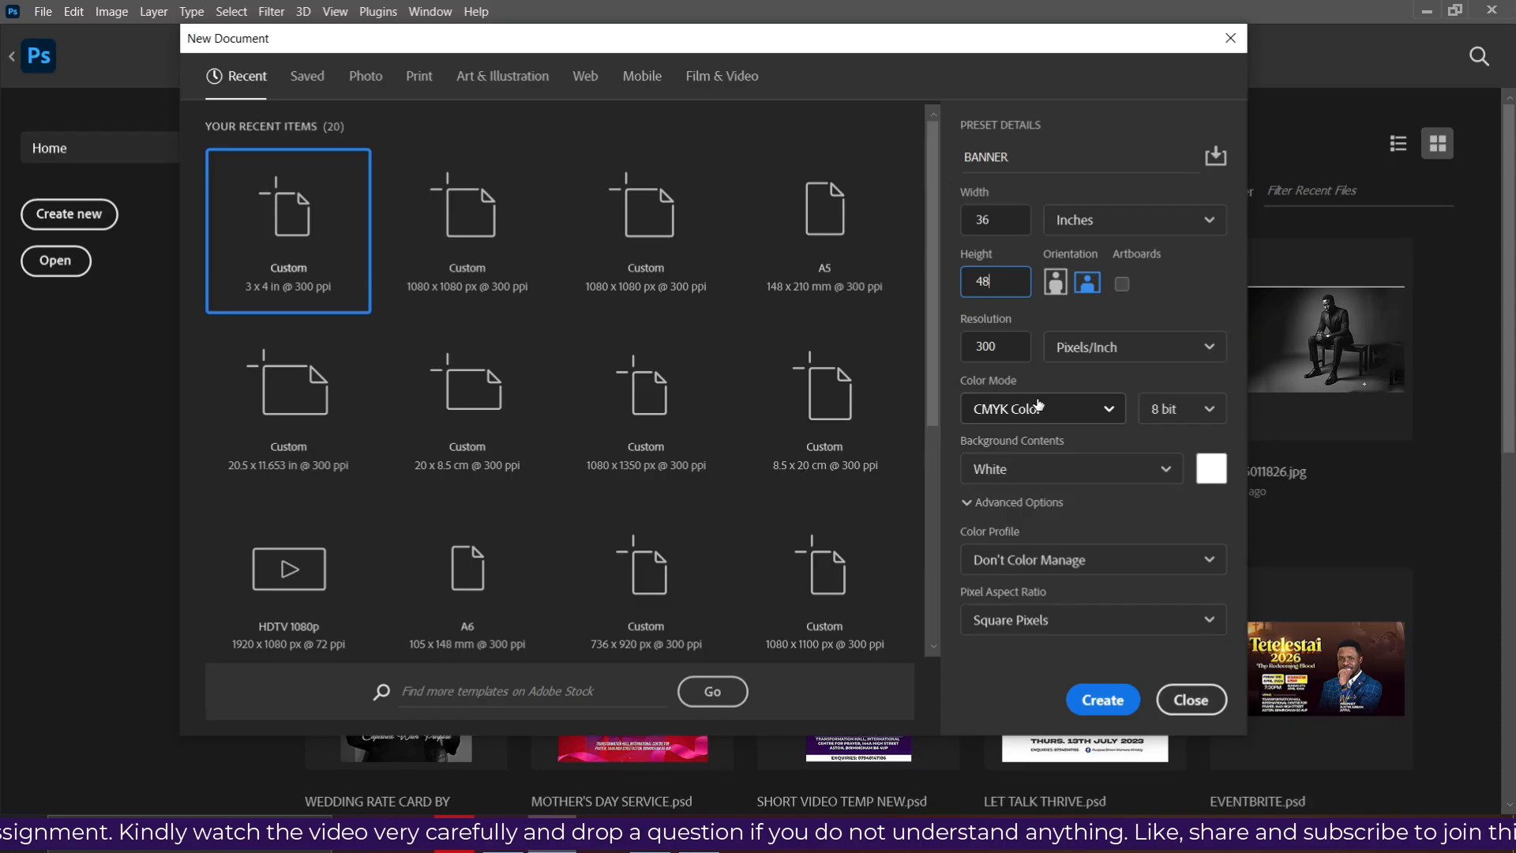
{"action": "left_click", "coordinate": [1096, 409]}
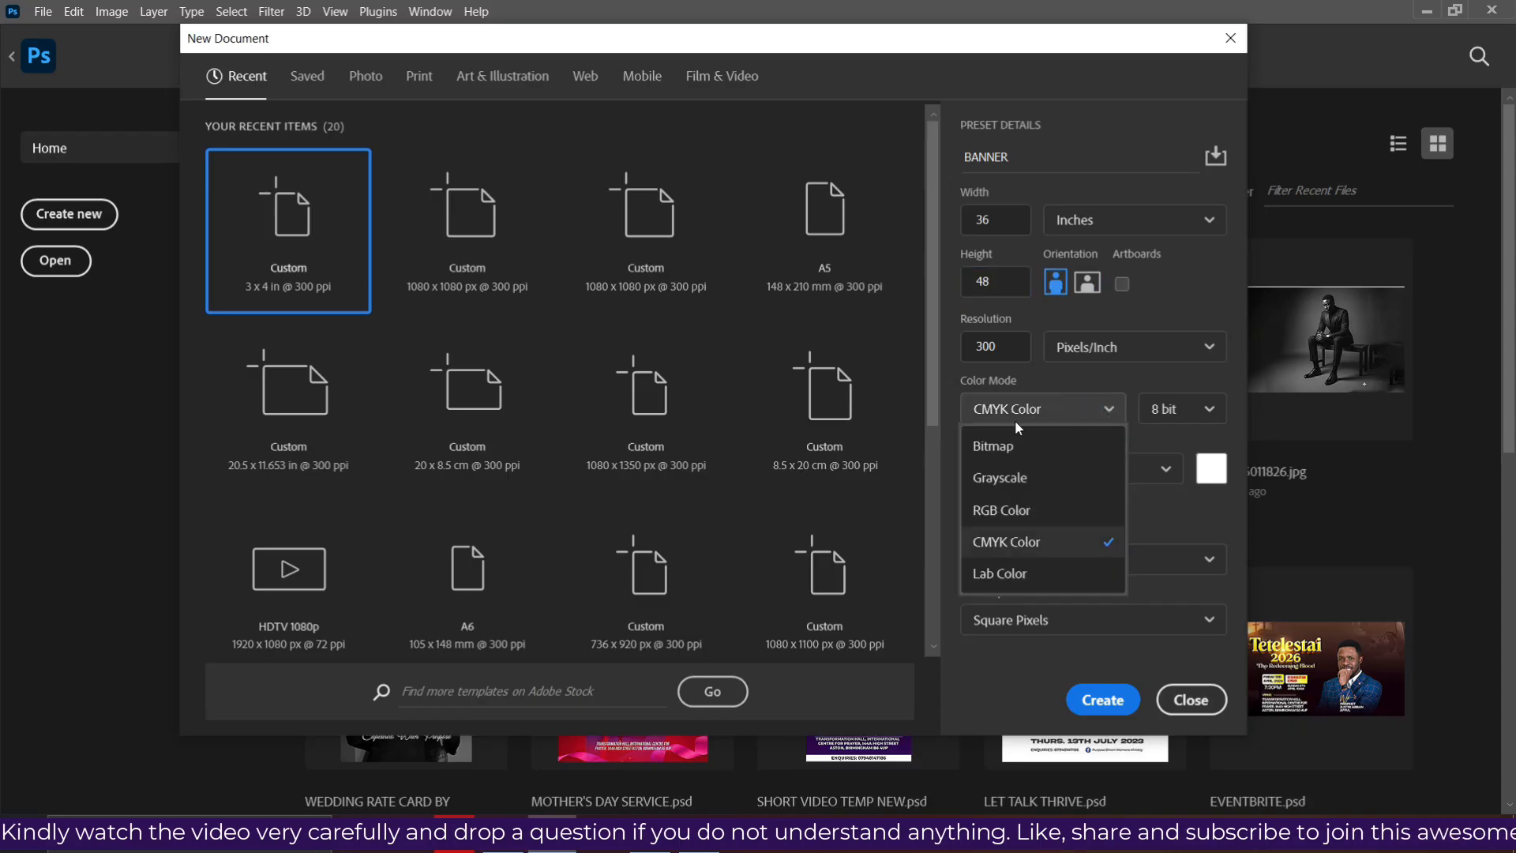
{"action": "left_click", "coordinate": [1017, 550]}
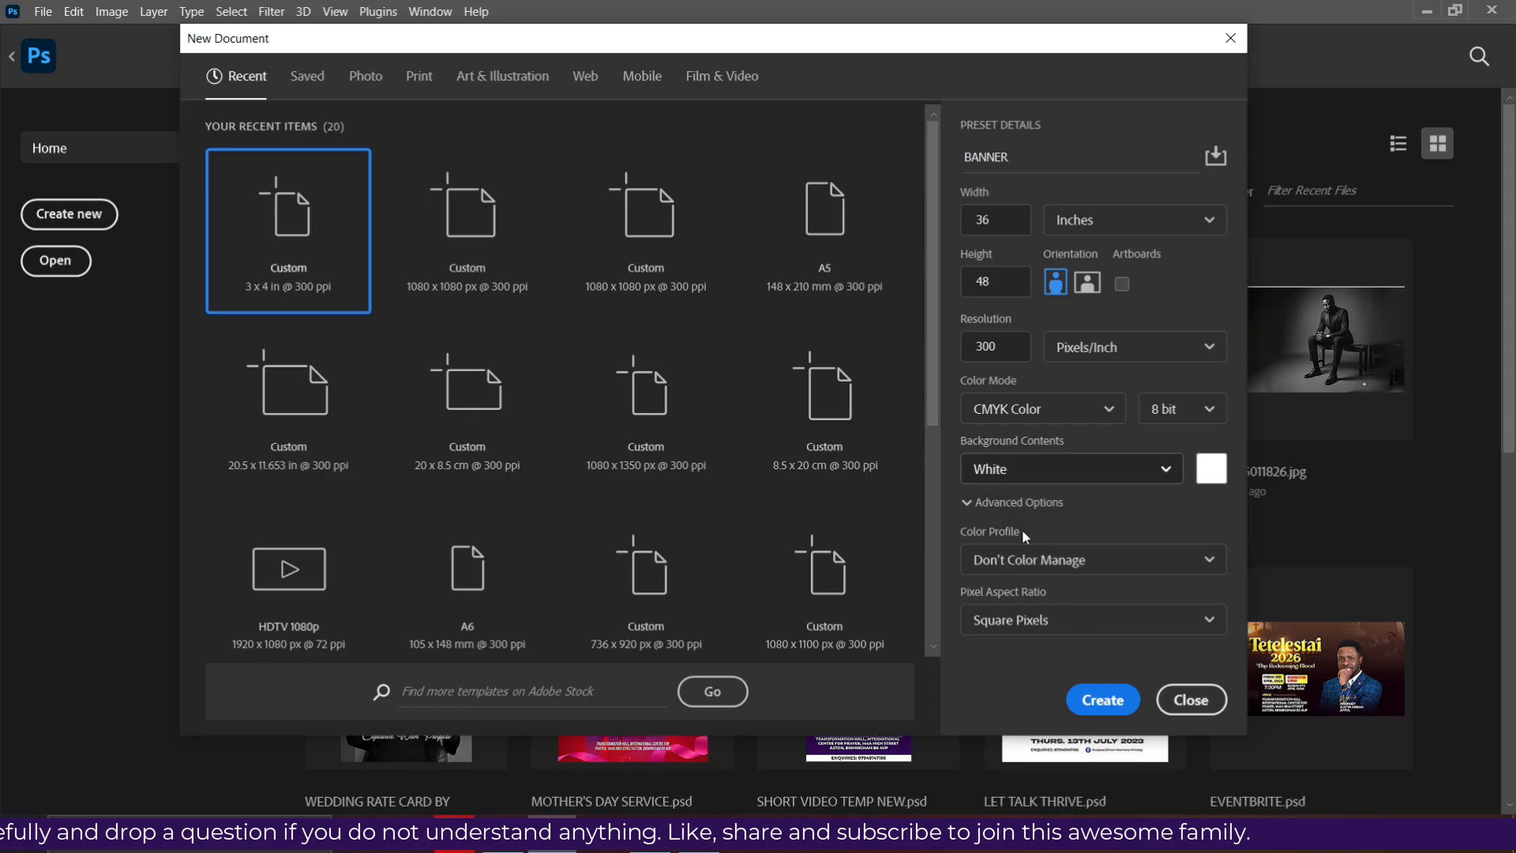
{"action": "left_click", "coordinate": [1106, 701]}
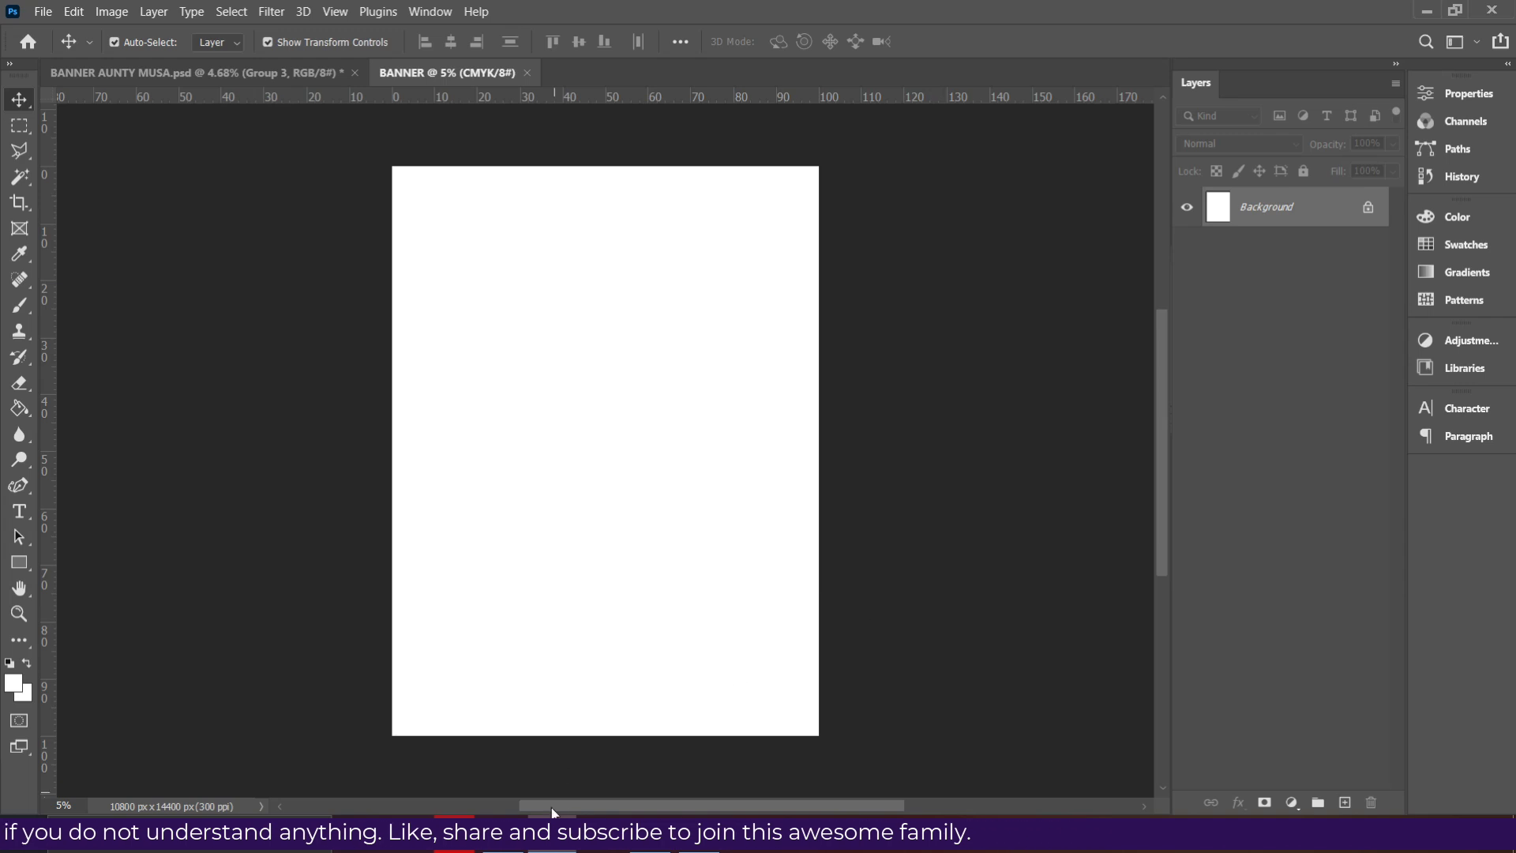
- Place Jesus_Cross_HDLGBI from the FUNERAL folder into BANNER and enlarge it across the top
{"action": "left_click", "coordinate": [503, 835]}
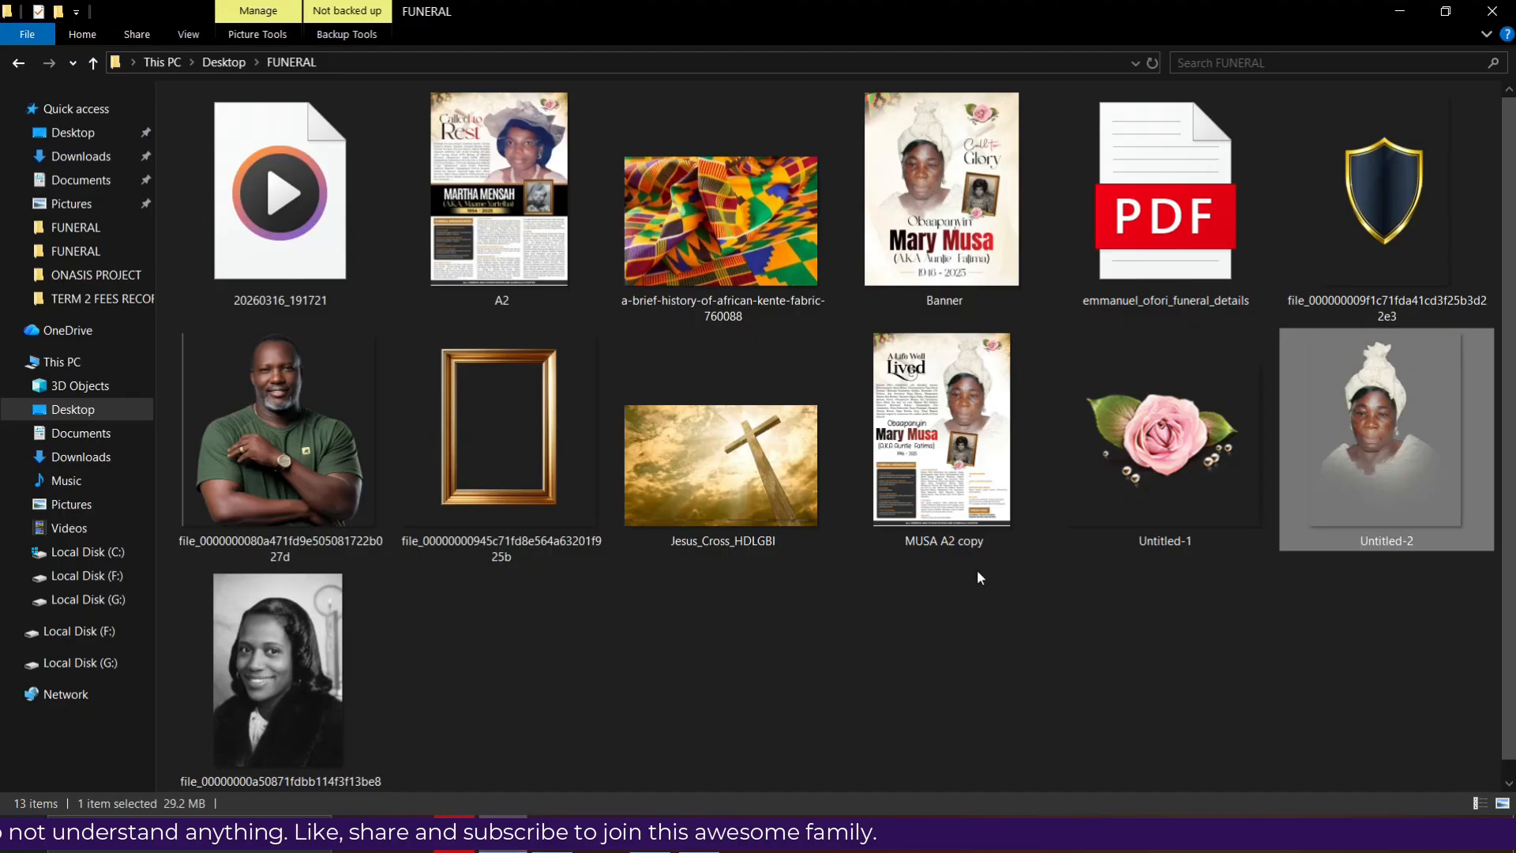
{"action": "scroll", "coordinate": [557, 587], "scroll_direction": "down", "scroll_amount": 1}
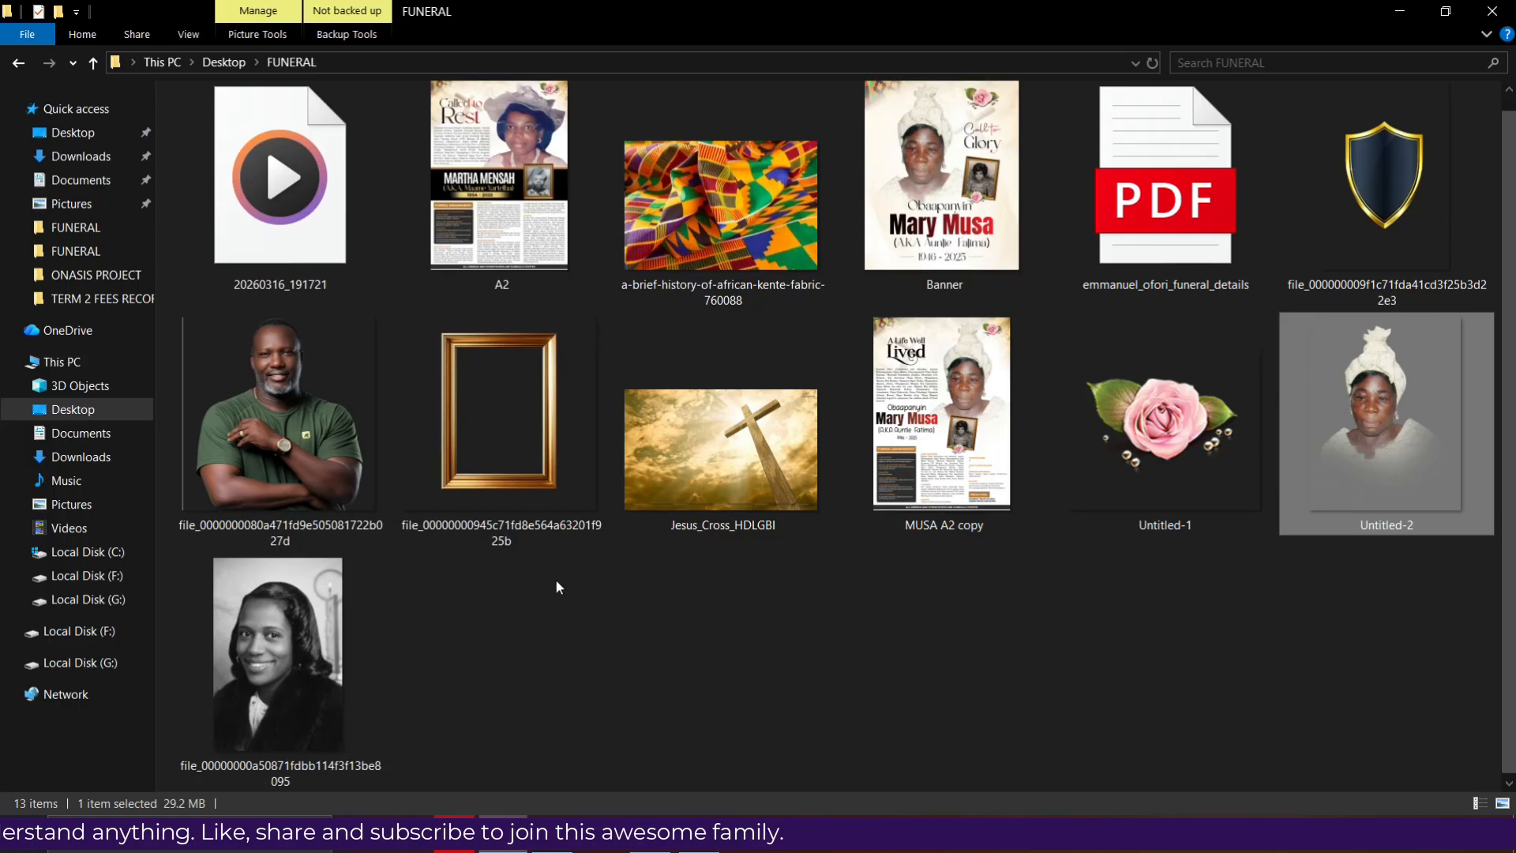
{"action": "left_click", "coordinate": [714, 471]}
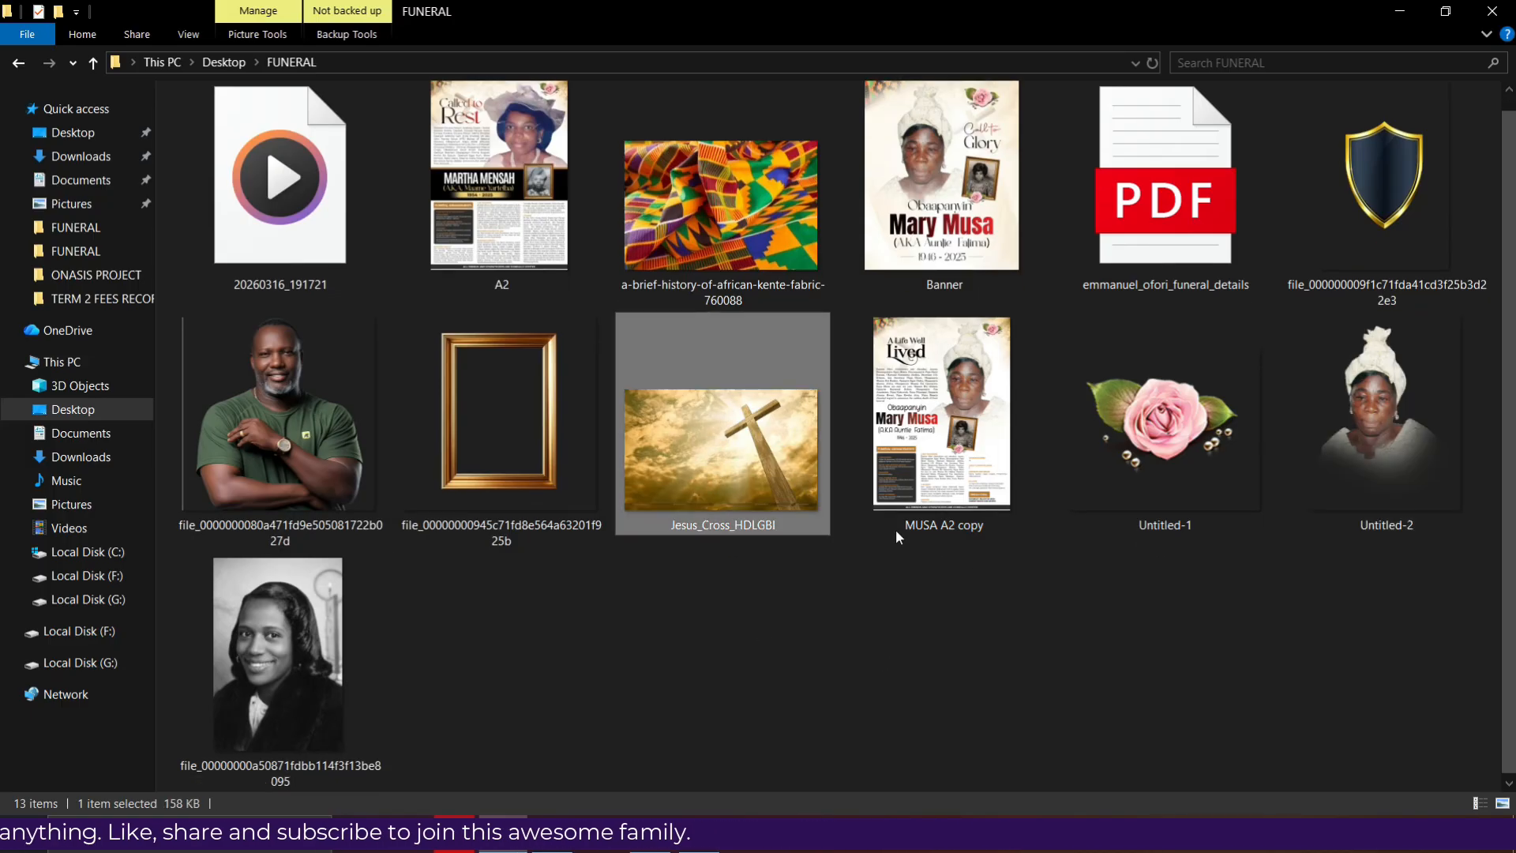
{"action": "left_click_drag", "start_coordinate": [723, 494], "coordinate": [600, 505]}
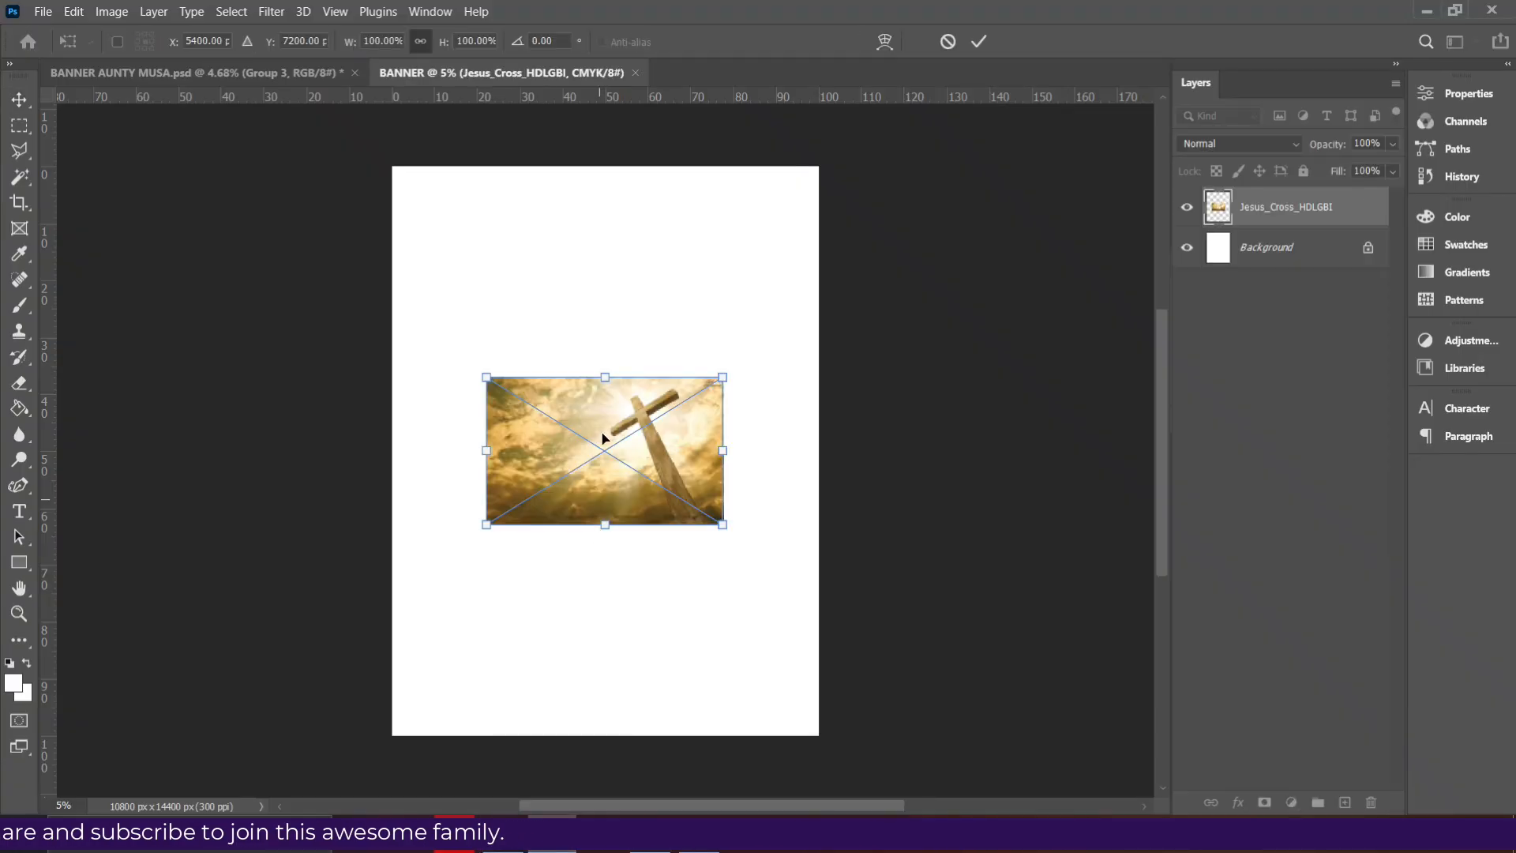
{"action": "left_click_drag", "start_coordinate": [605, 376], "coordinate": [603, 324]}
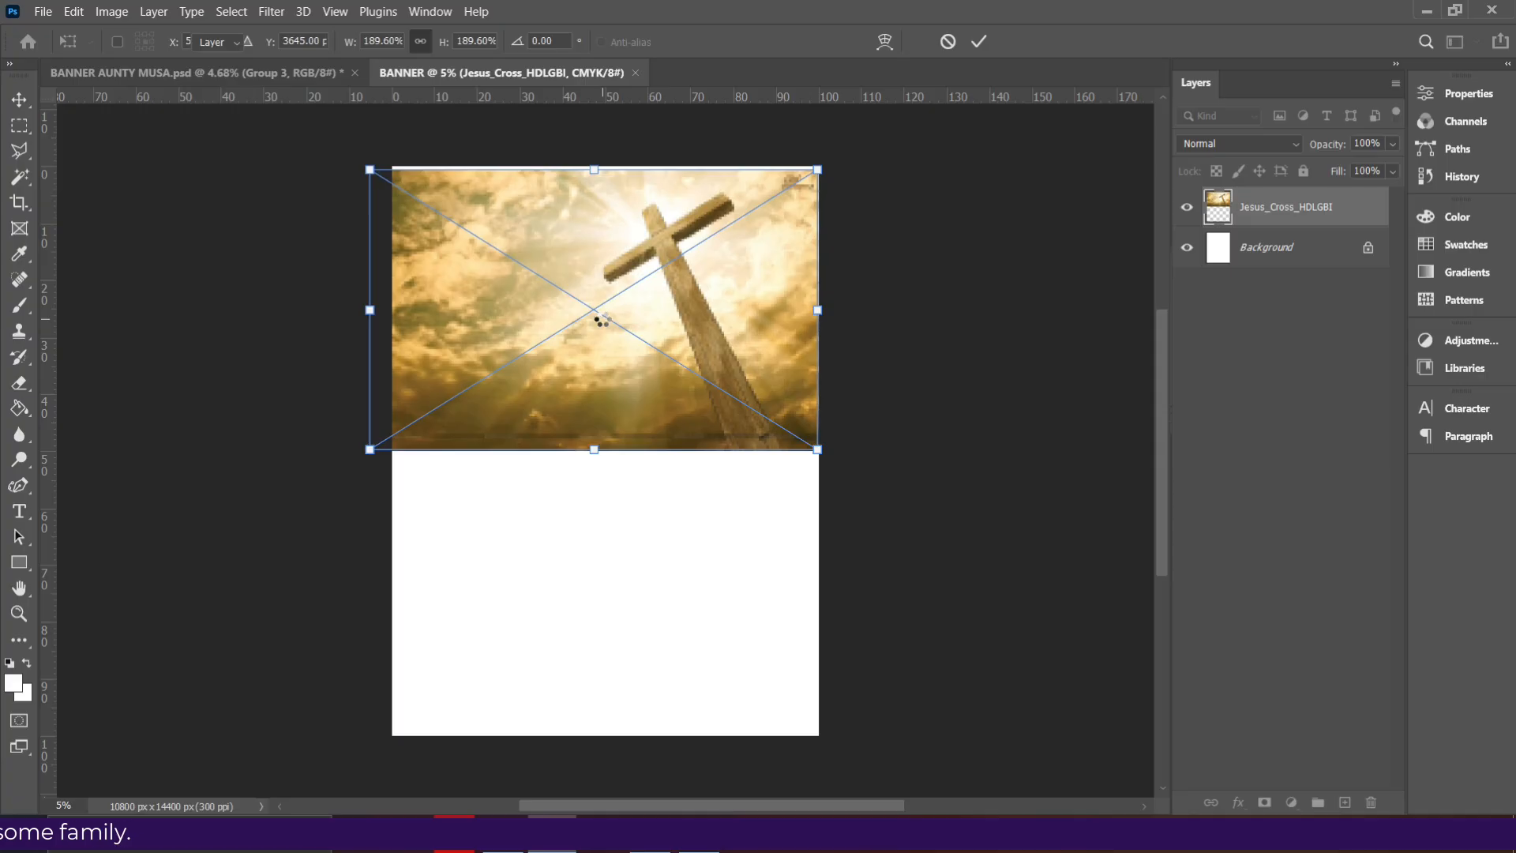
{"action": "key", "text": "Return"}
- Rasterize the cross image layer and nudge it slightly downward
{"action": "right_click", "coordinate": [1275, 213]}
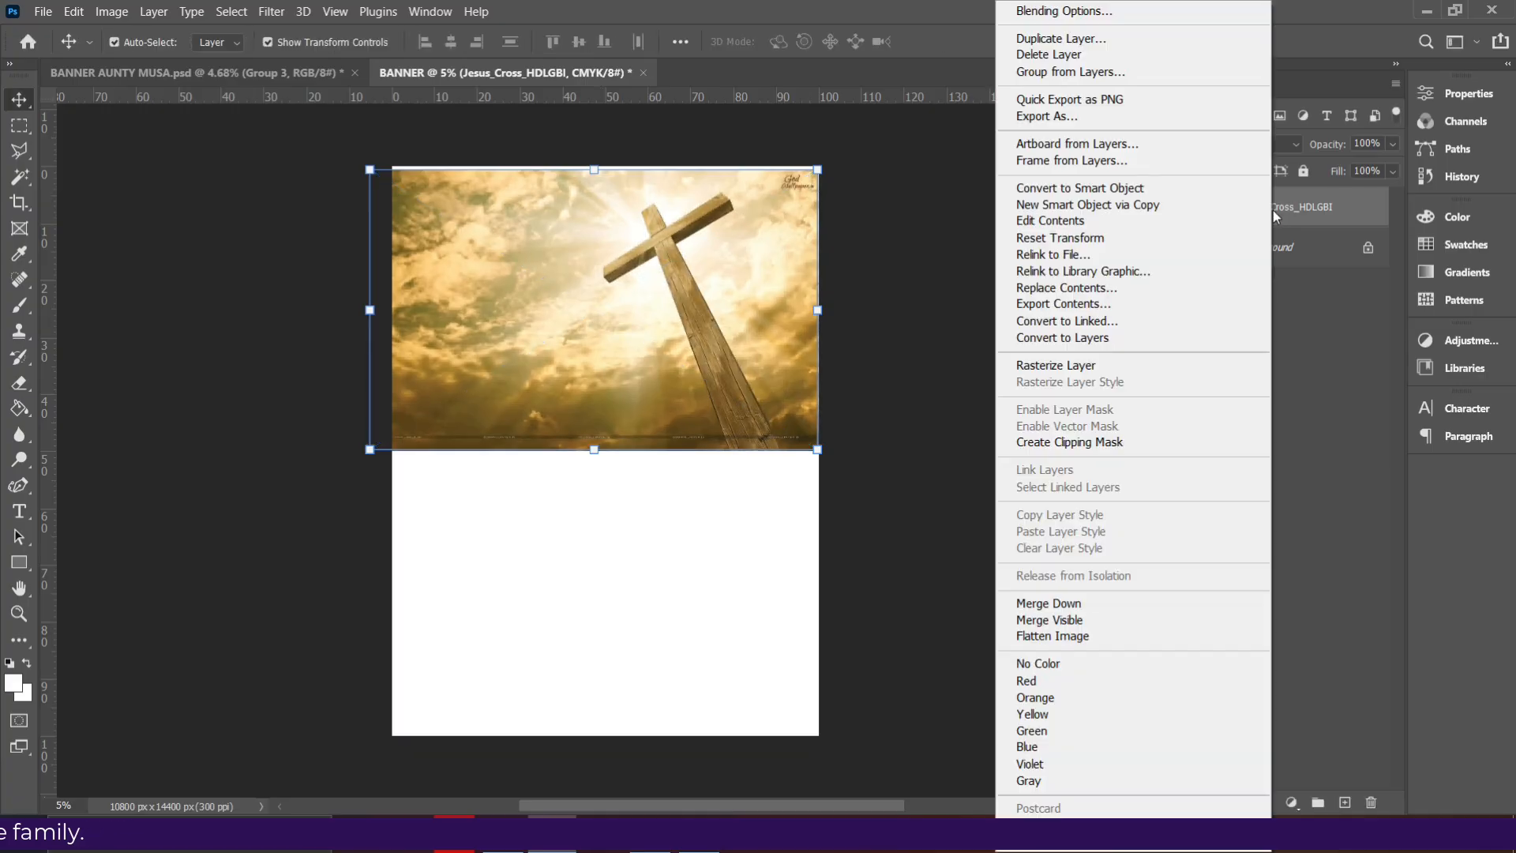
{"action": "left_click", "coordinate": [1101, 367]}
{"action": "mouse_move", "coordinate": [766, 305]}
{"action": "left_mouse_down"}
{"action": "mouse_move", "coordinate": [765, 326]}
{"action": "mouse_move", "coordinate": [776, 294]}
{"action": "left_mouse_up"}
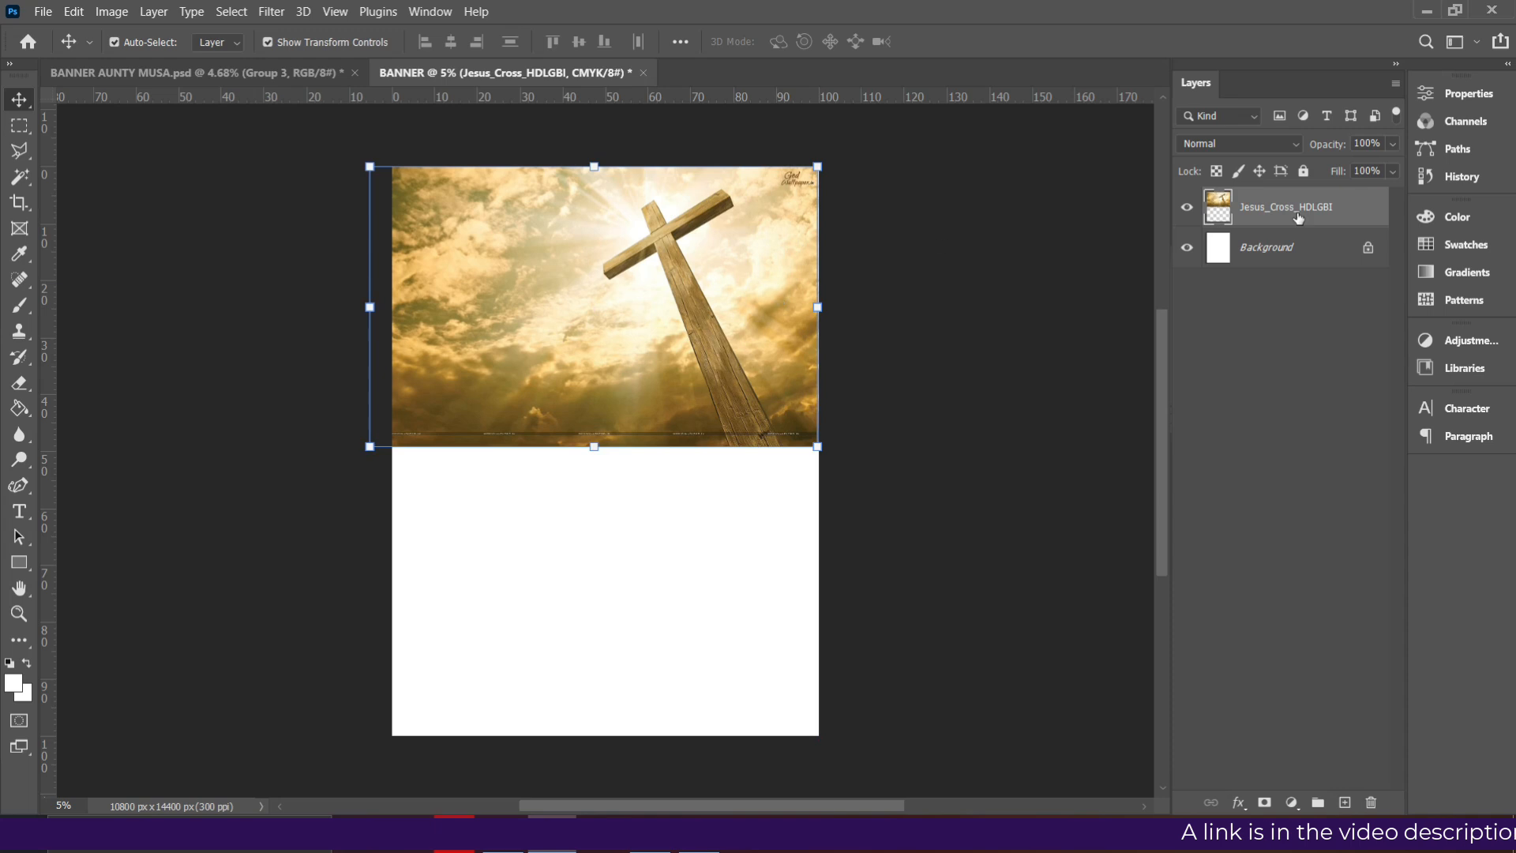
{"action": "left_click", "coordinate": [20, 384]}
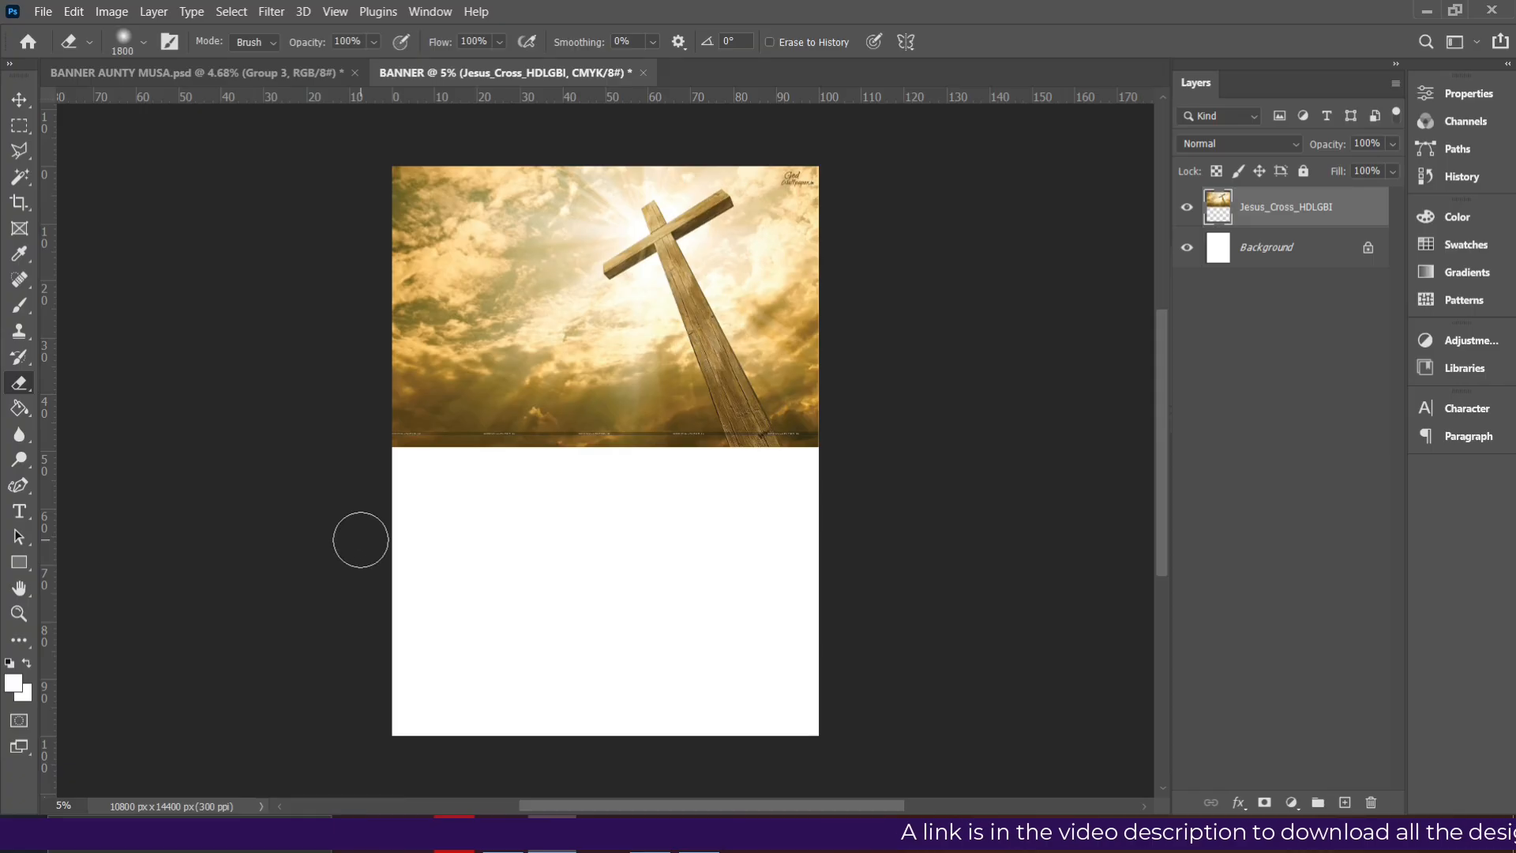
- Enlarge the eraser and sweep across the cross image's bottom edge to fade it into white
{"action": "key", "text": "bracketright"}
{"action": "key", "text": "bracketright"}
{"action": "key", "text": "bracketright"}
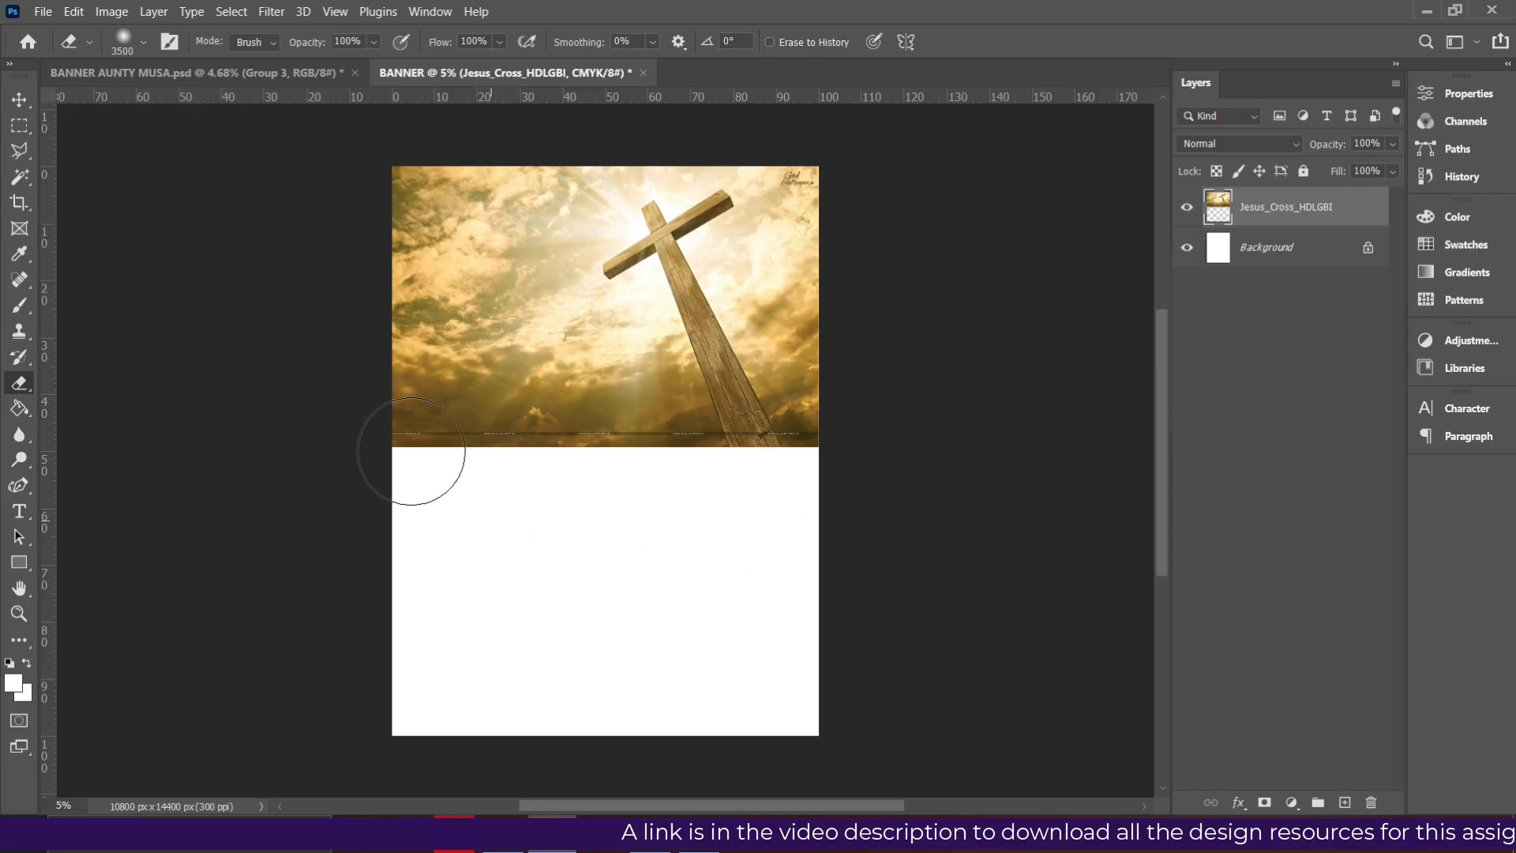
{"action": "left_click_drag", "start_coordinate": [622, 439], "coordinate": [327, 377]}
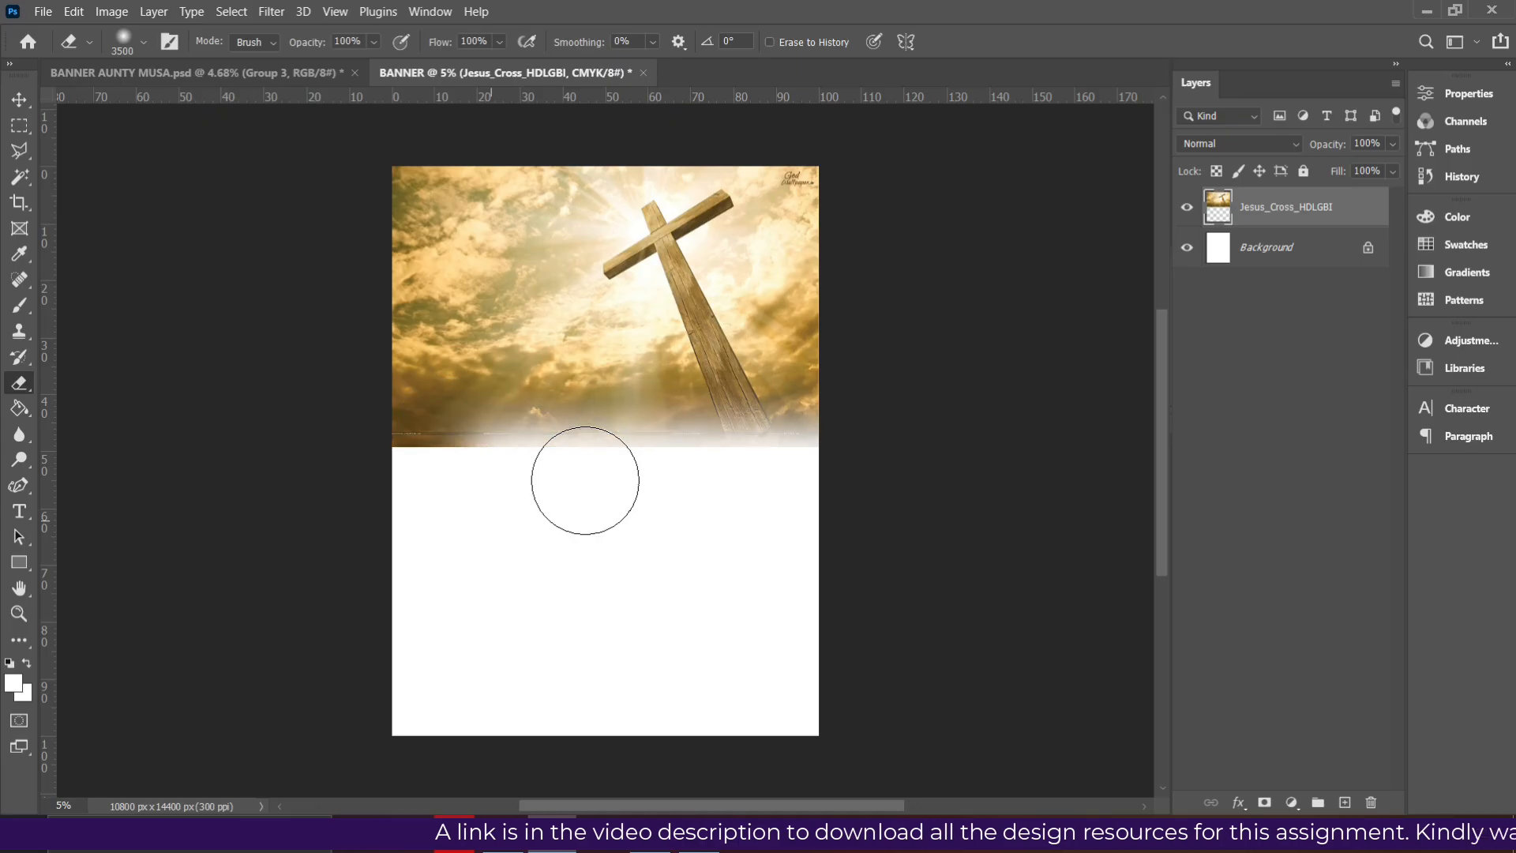
{"action": "mouse_move", "coordinate": [418, 441]}
{"action": "left_mouse_down"}
{"action": "mouse_move", "coordinate": [684, 481]}
{"action": "mouse_move", "coordinate": [819, 474]}
{"action": "left_mouse_up"}
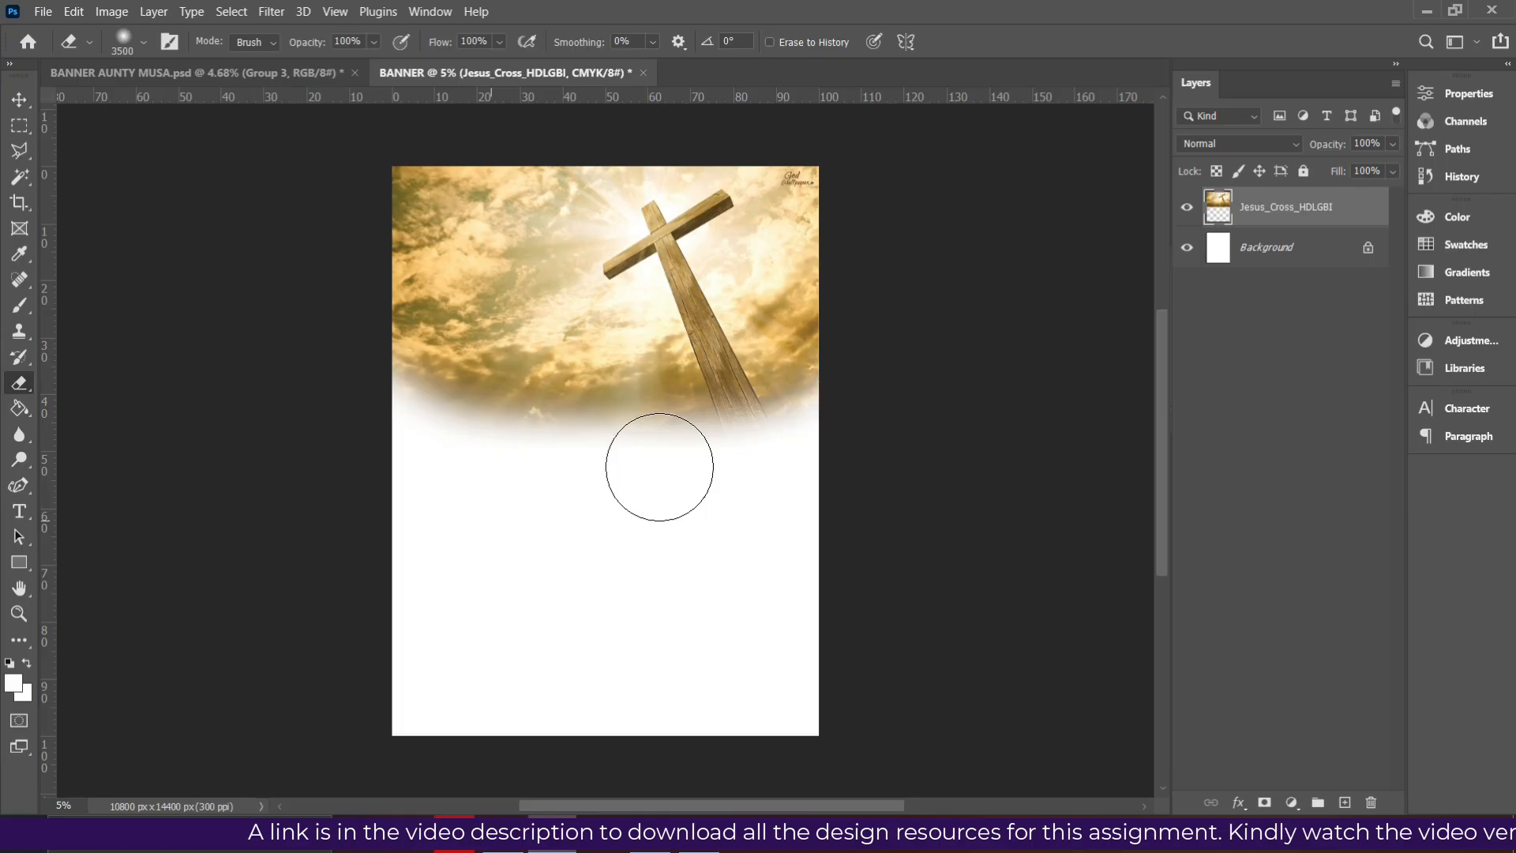
{"action": "mouse_move", "coordinate": [455, 395]}
{"action": "left_mouse_down"}
{"action": "mouse_move", "coordinate": [455, 417]}
{"action": "mouse_move", "coordinate": [701, 457]}
{"action": "mouse_move", "coordinate": [798, 445]}
{"action": "left_mouse_up"}
{"action": "key", "text": "bracketright"}
{"action": "key", "text": "bracketright"}
{"action": "key", "text": "bracketright"}
{"action": "key", "text": "bracketright"}
{"action": "key", "text": "bracketright"}
{"action": "key", "text": "bracketright"}
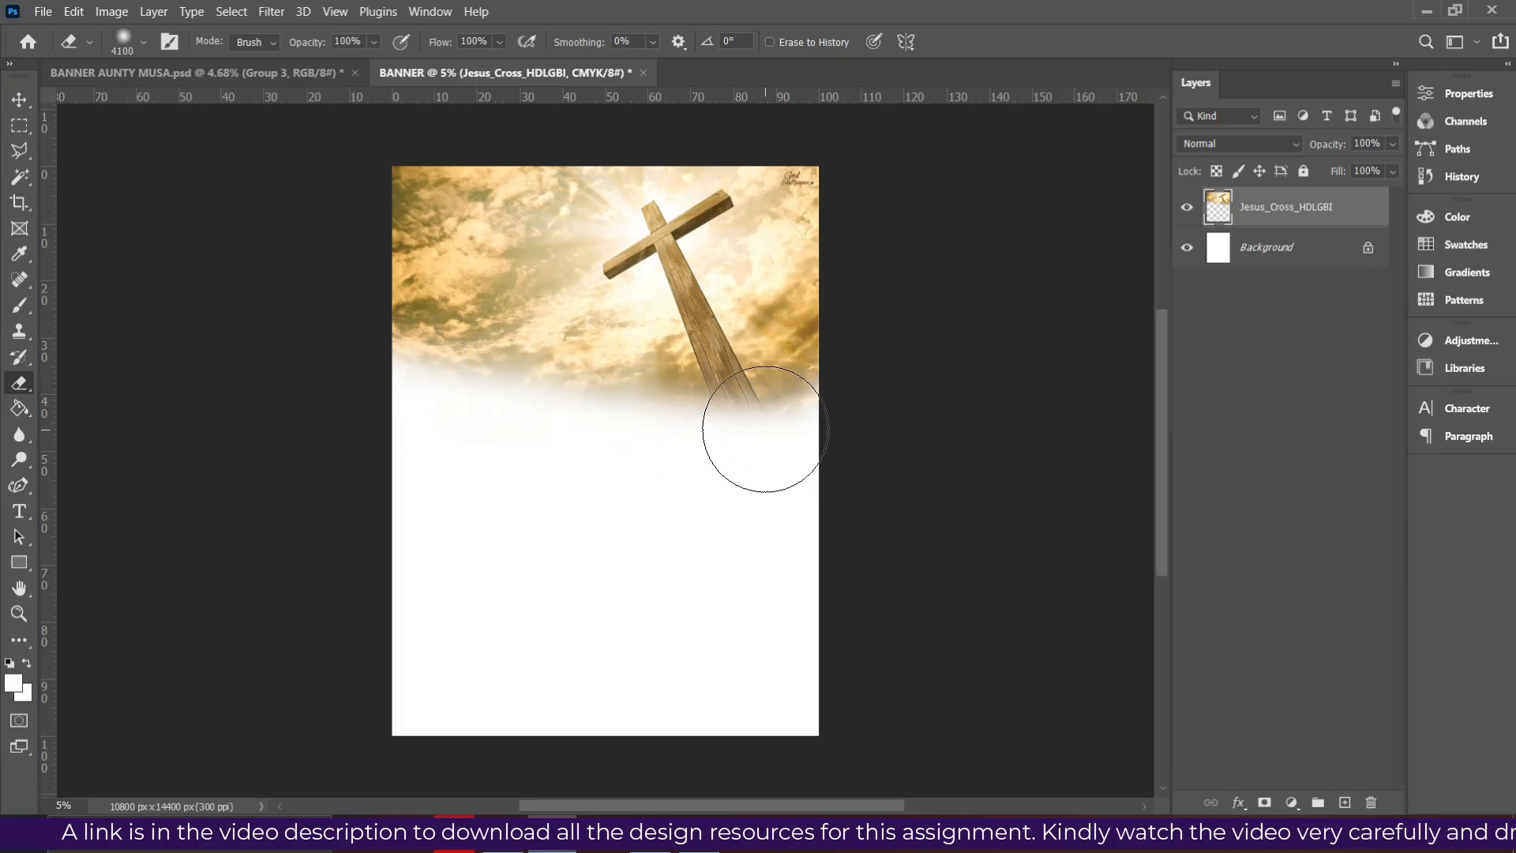
{"action": "key", "text": "bracketright"}
{"action": "key", "text": "bracketright"}
{"action": "key", "text": "bracketright"}
{"action": "key", "text": "bracketright"}
{"action": "key", "text": "bracketright"}
{"action": "key", "text": "bracketright"}
{"action": "key", "text": "bracketright"}
{"action": "key", "text": "bracketright"}
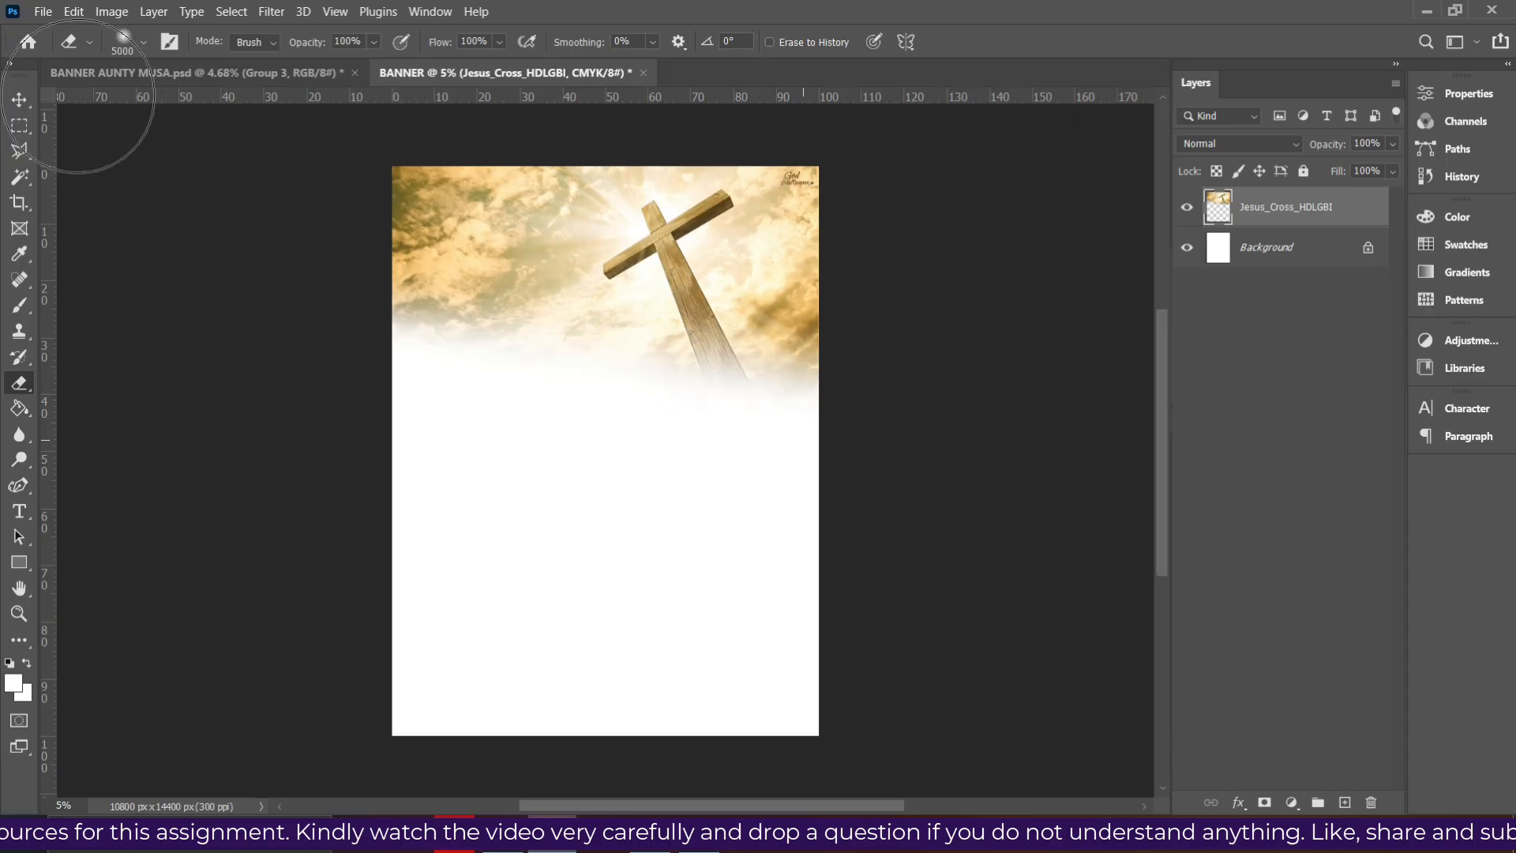
- Scale the cross image up and shift it slightly up and left
{"action": "left_click", "coordinate": [20, 98]}
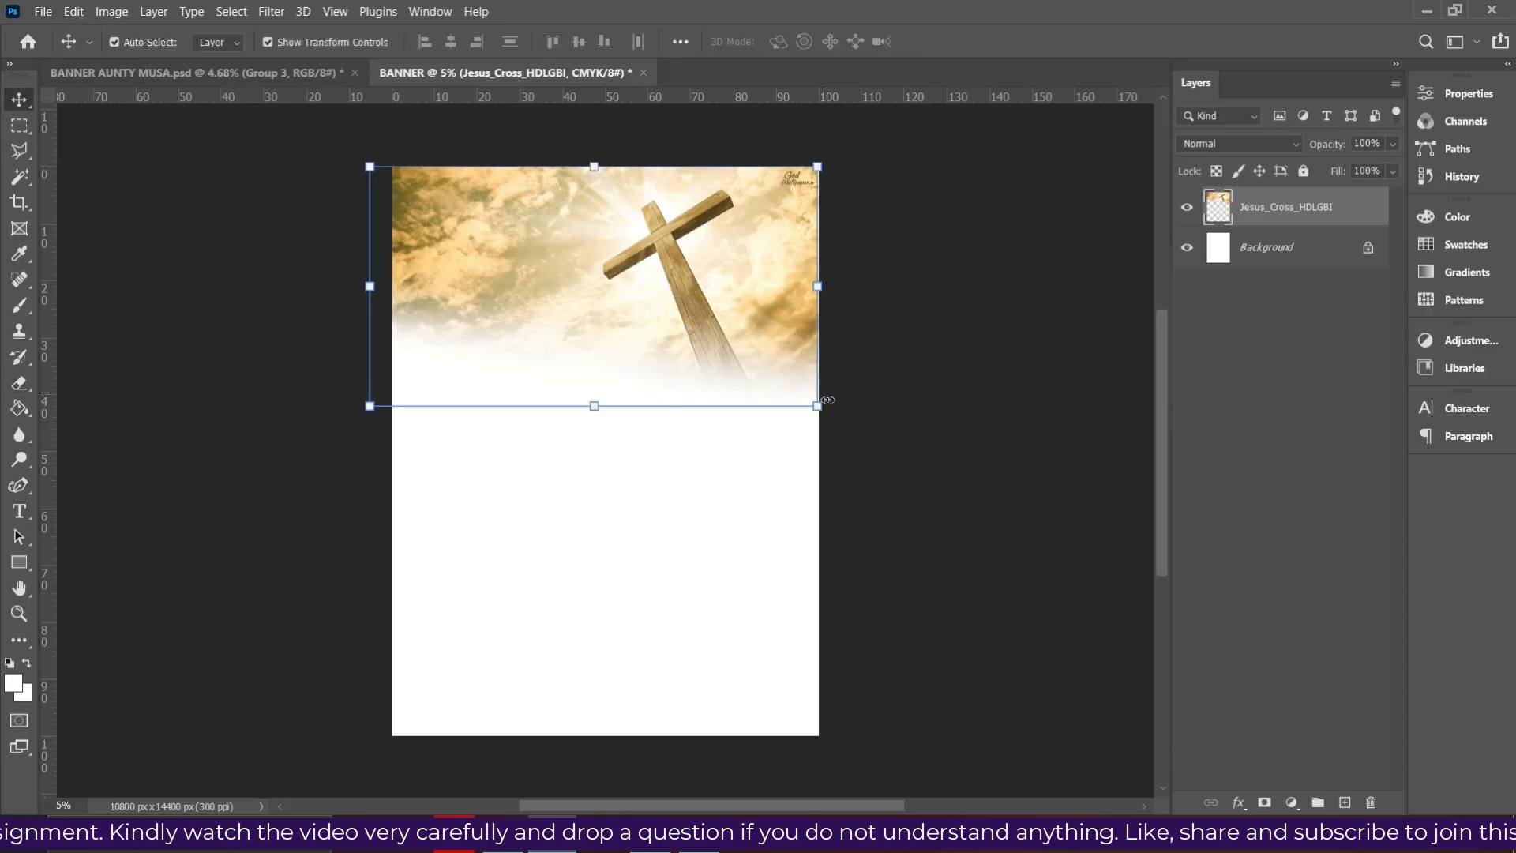
{"action": "left_click_drag", "start_coordinate": [818, 406], "coordinate": [854, 427]}
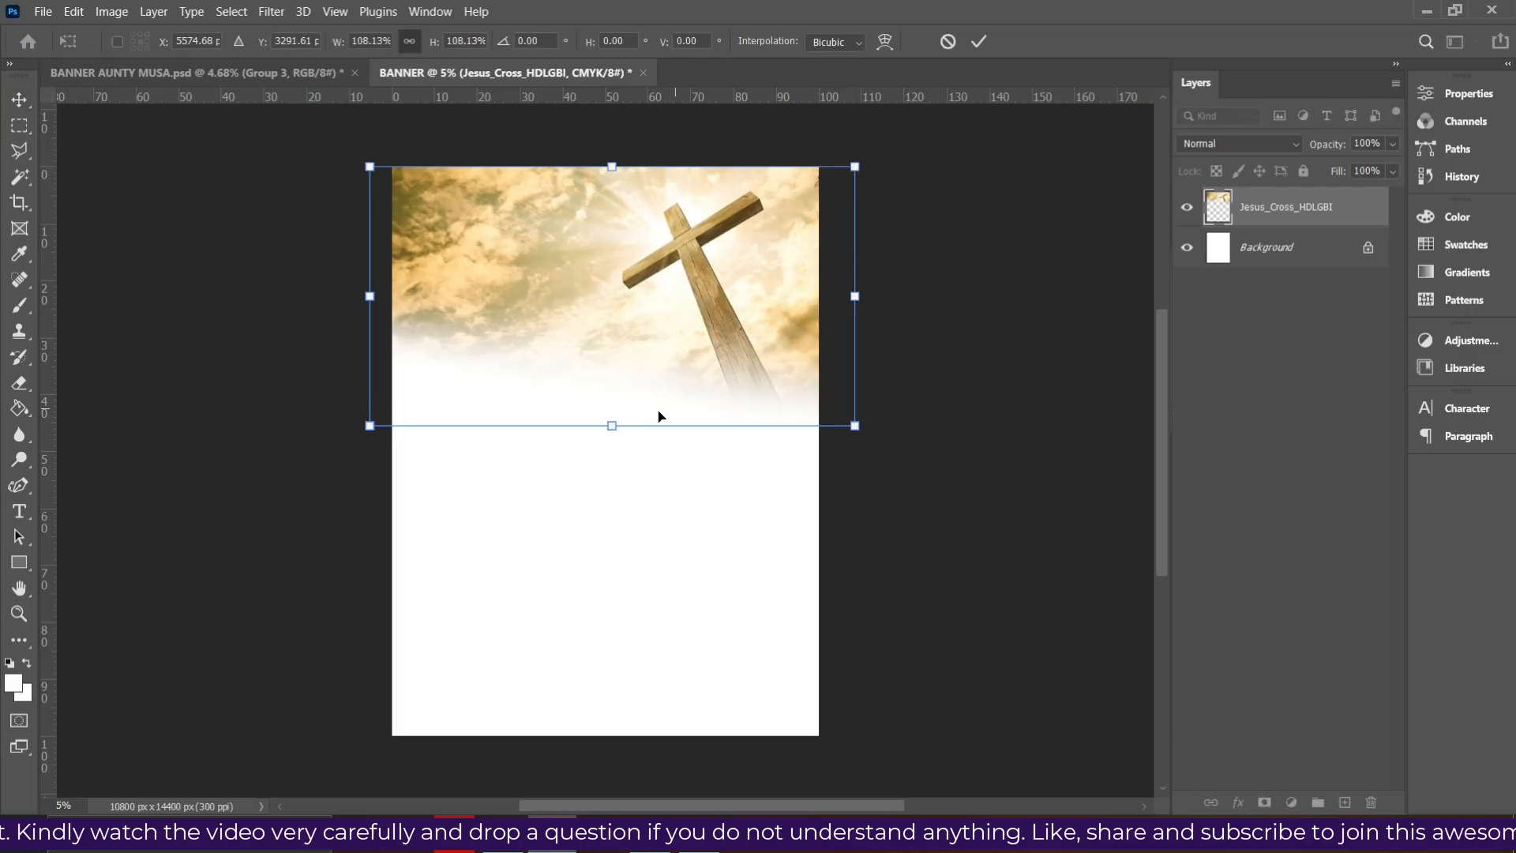
{"action": "left_click_drag", "start_coordinate": [613, 427], "coordinate": [609, 464]}
{"action": "mouse_move", "coordinate": [622, 387]}
{"action": "left_mouse_down"}
{"action": "mouse_move", "coordinate": [619, 410]}
{"action": "mouse_move", "coordinate": [599, 389]}
{"action": "mouse_move", "coordinate": [585, 400]}
{"action": "mouse_move", "coordinate": [595, 376]}
{"action": "left_mouse_up"}
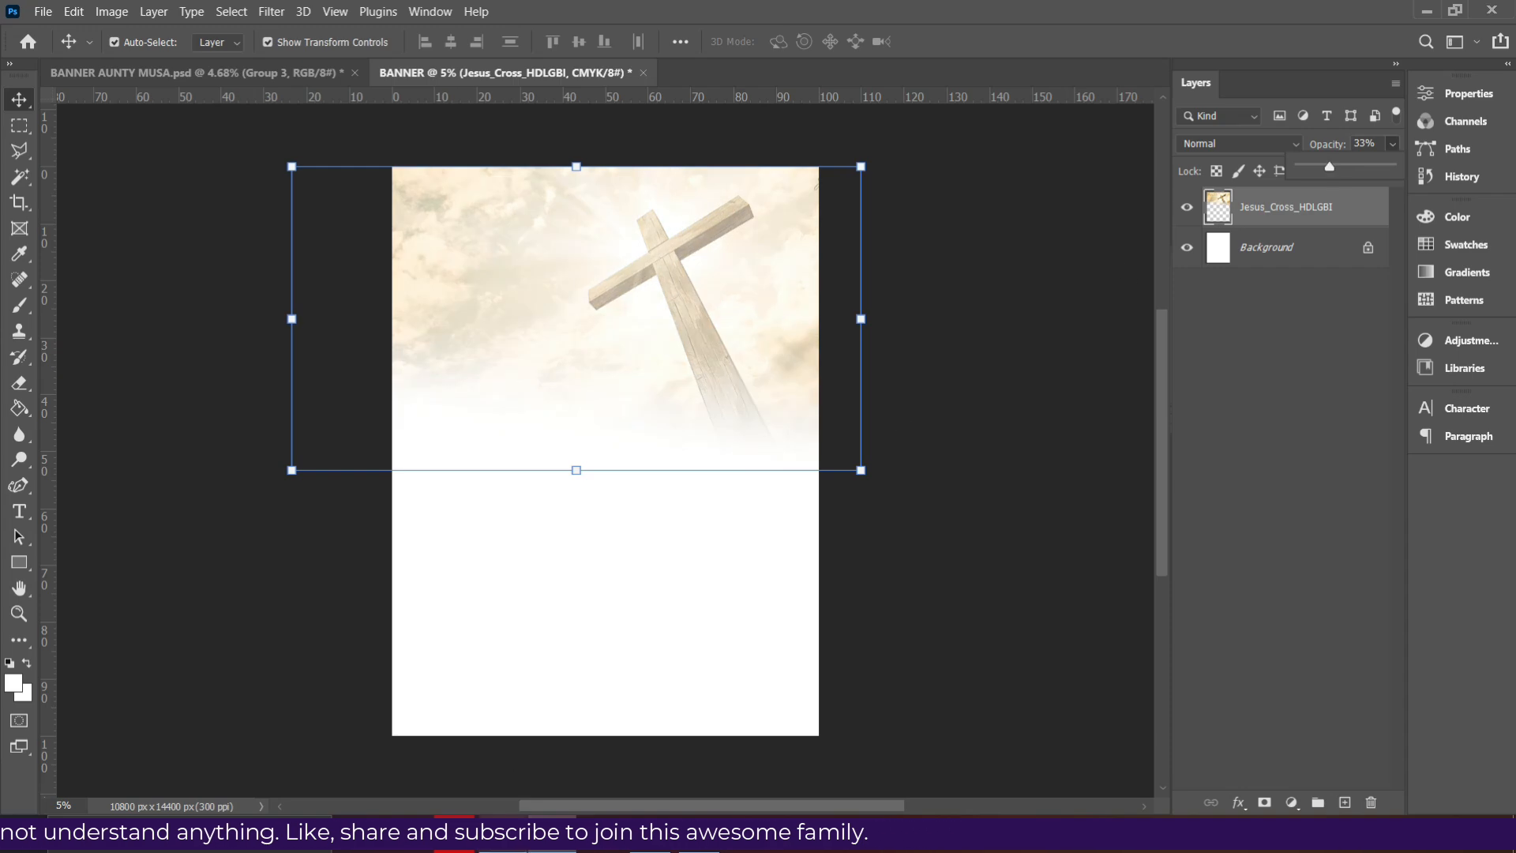
- Place the pink rose on the crossbar and lower the cross layer's opacity to 14%
{"action": "key", "text": "alt+Tab"}
{"action": "left_click", "coordinate": [1187, 443]}
{"action": "left_click_drag", "start_coordinate": [1096, 561], "coordinate": [684, 414]}
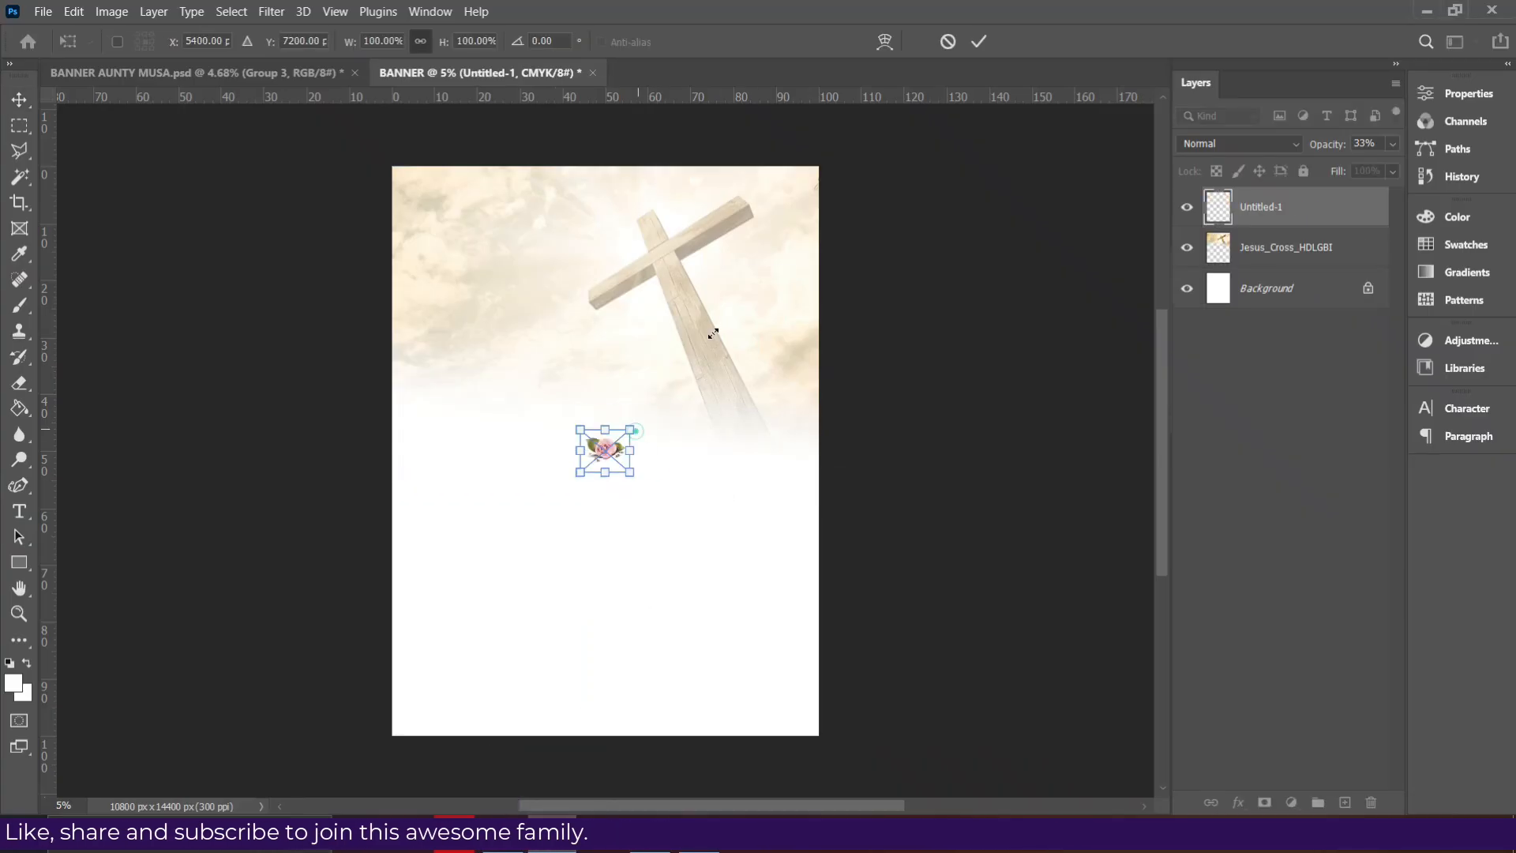
{"action": "left_click_drag", "start_coordinate": [713, 333], "coordinate": [739, 299]}
{"action": "left_click_drag", "start_coordinate": [697, 367], "coordinate": [740, 241]}
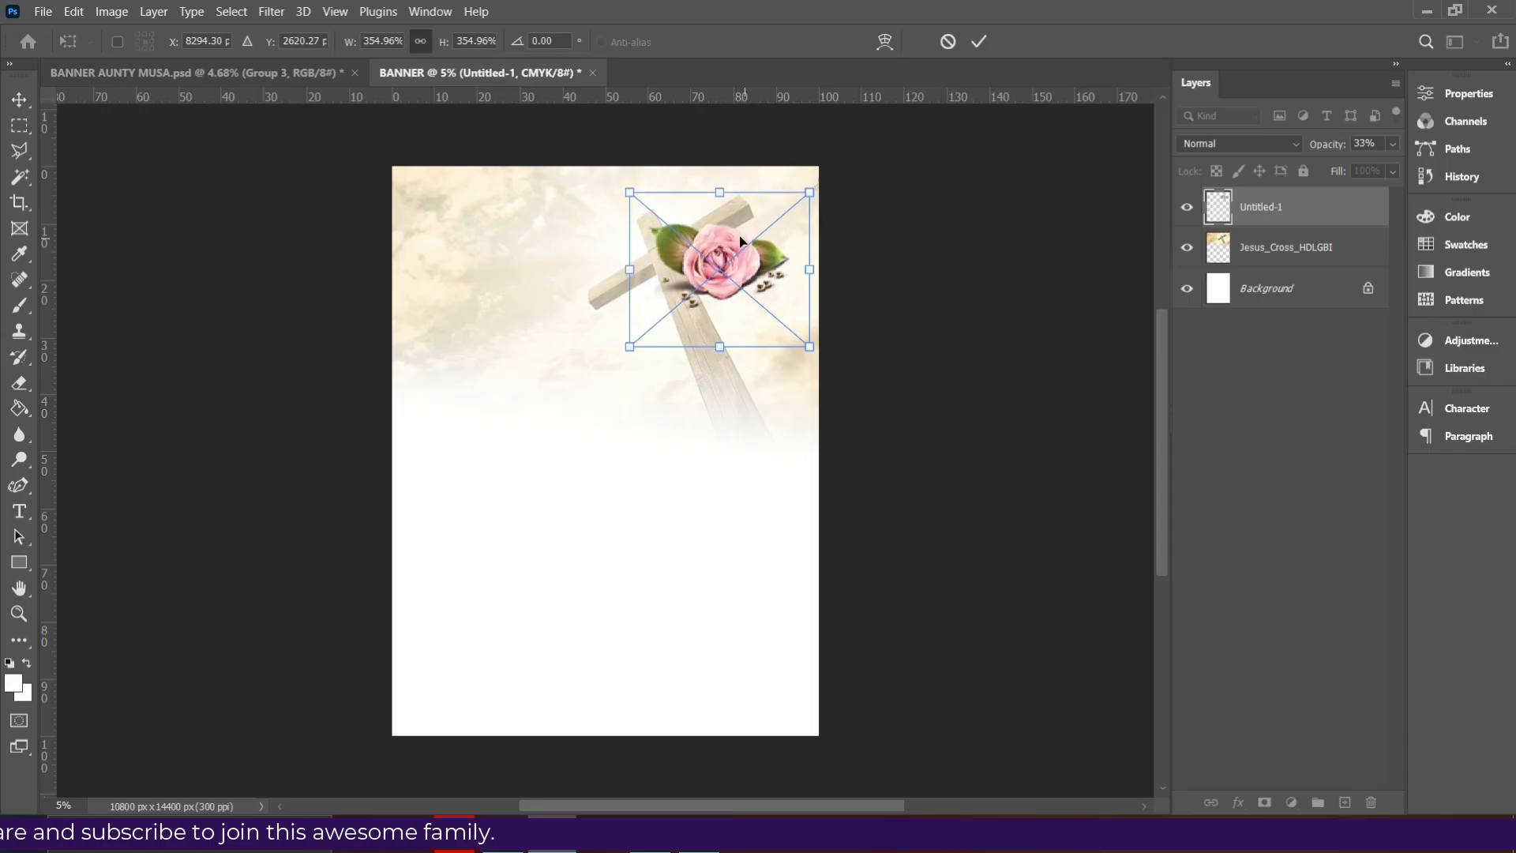
{"action": "left_click_drag", "start_coordinate": [801, 196], "coordinate": [777, 235]}
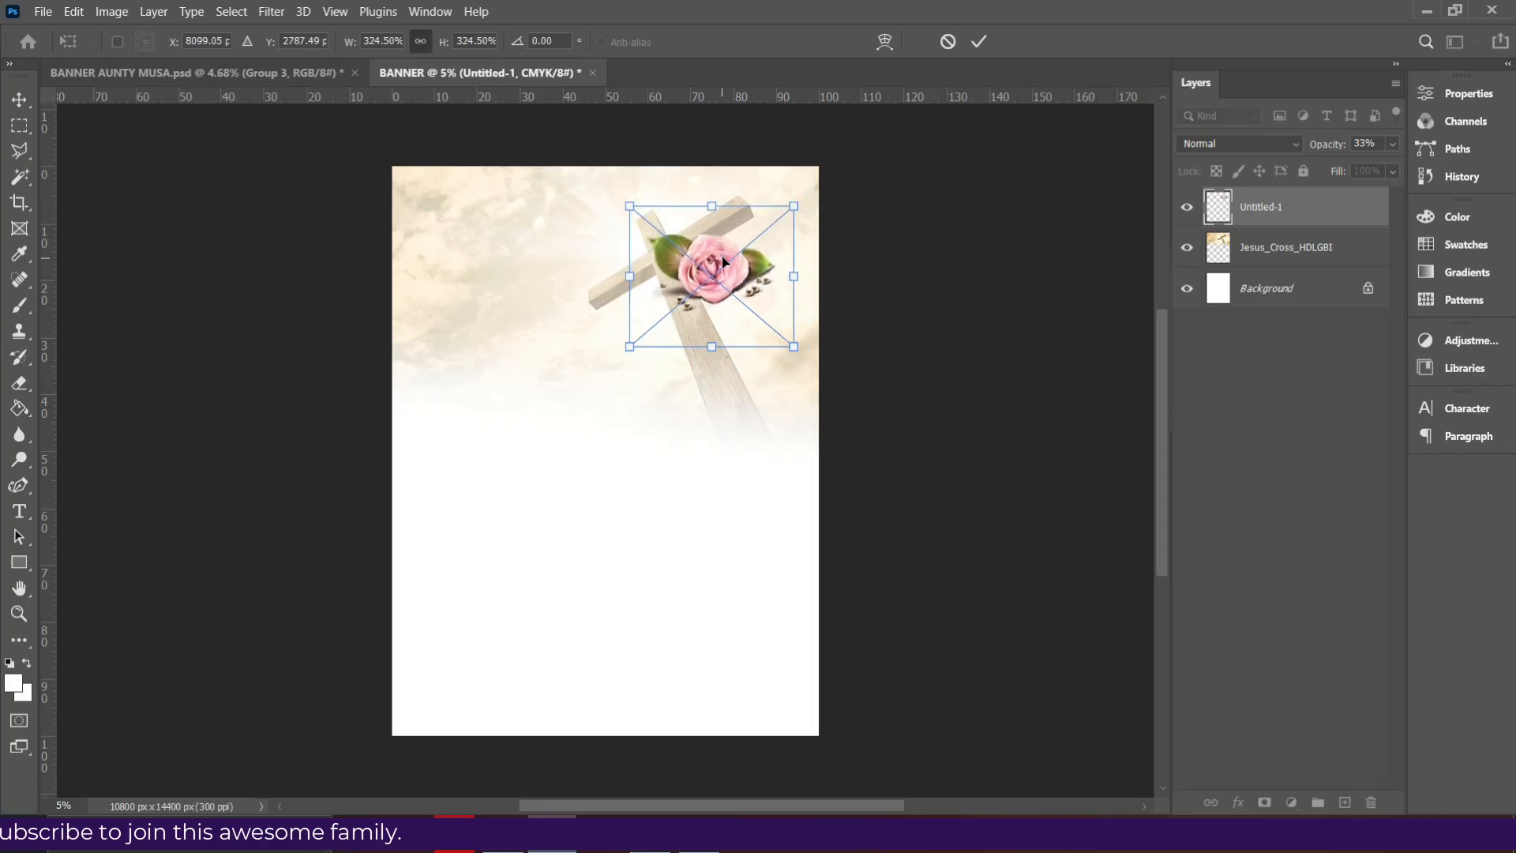
{"action": "key", "text": "Return"}
{"action": "left_click", "coordinate": [715, 421]}
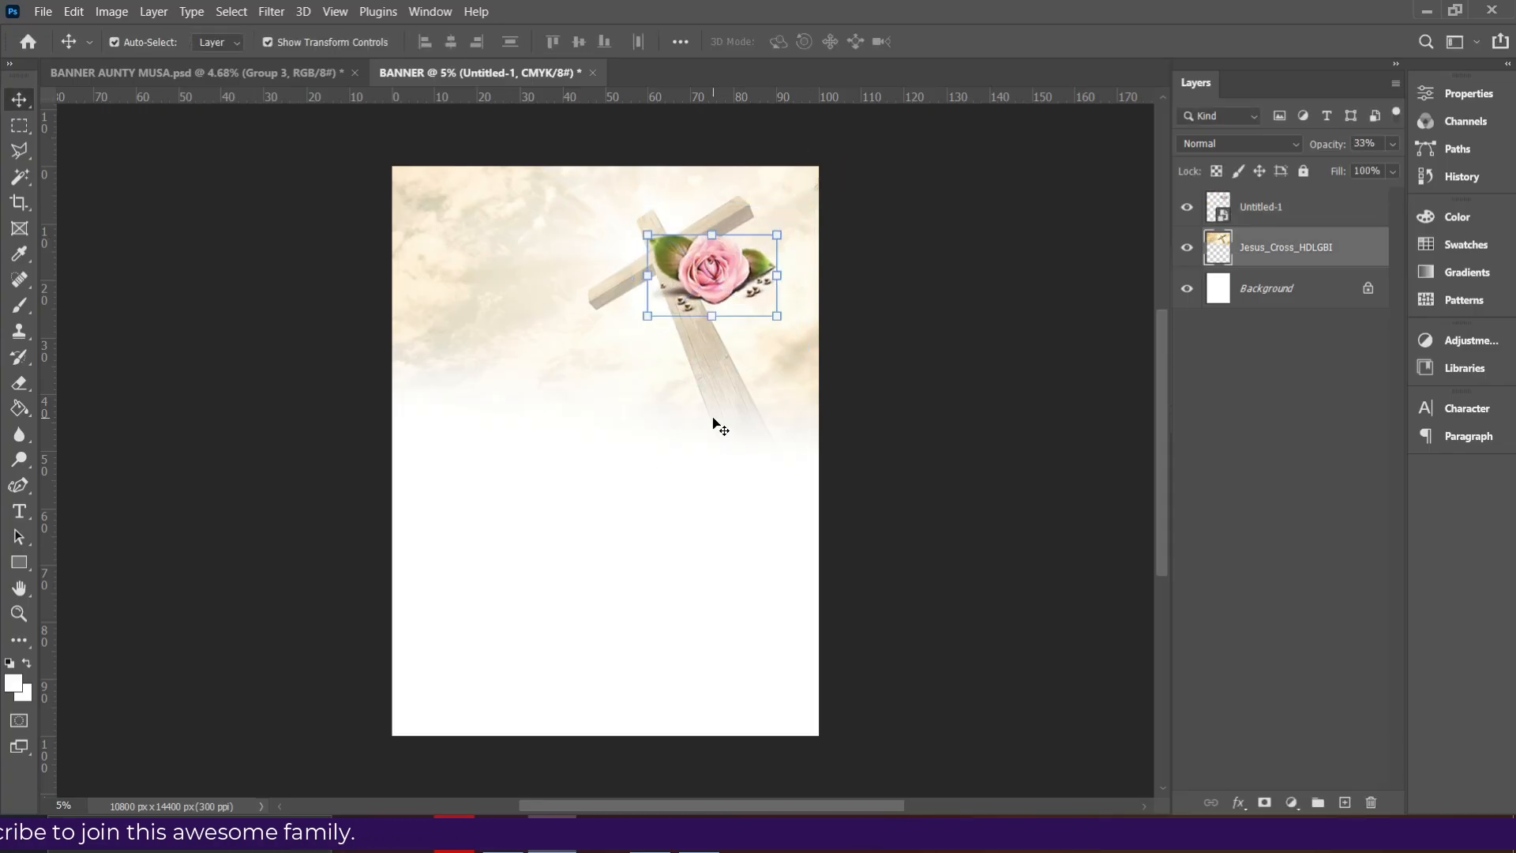
{"action": "left_click", "coordinate": [1394, 144]}
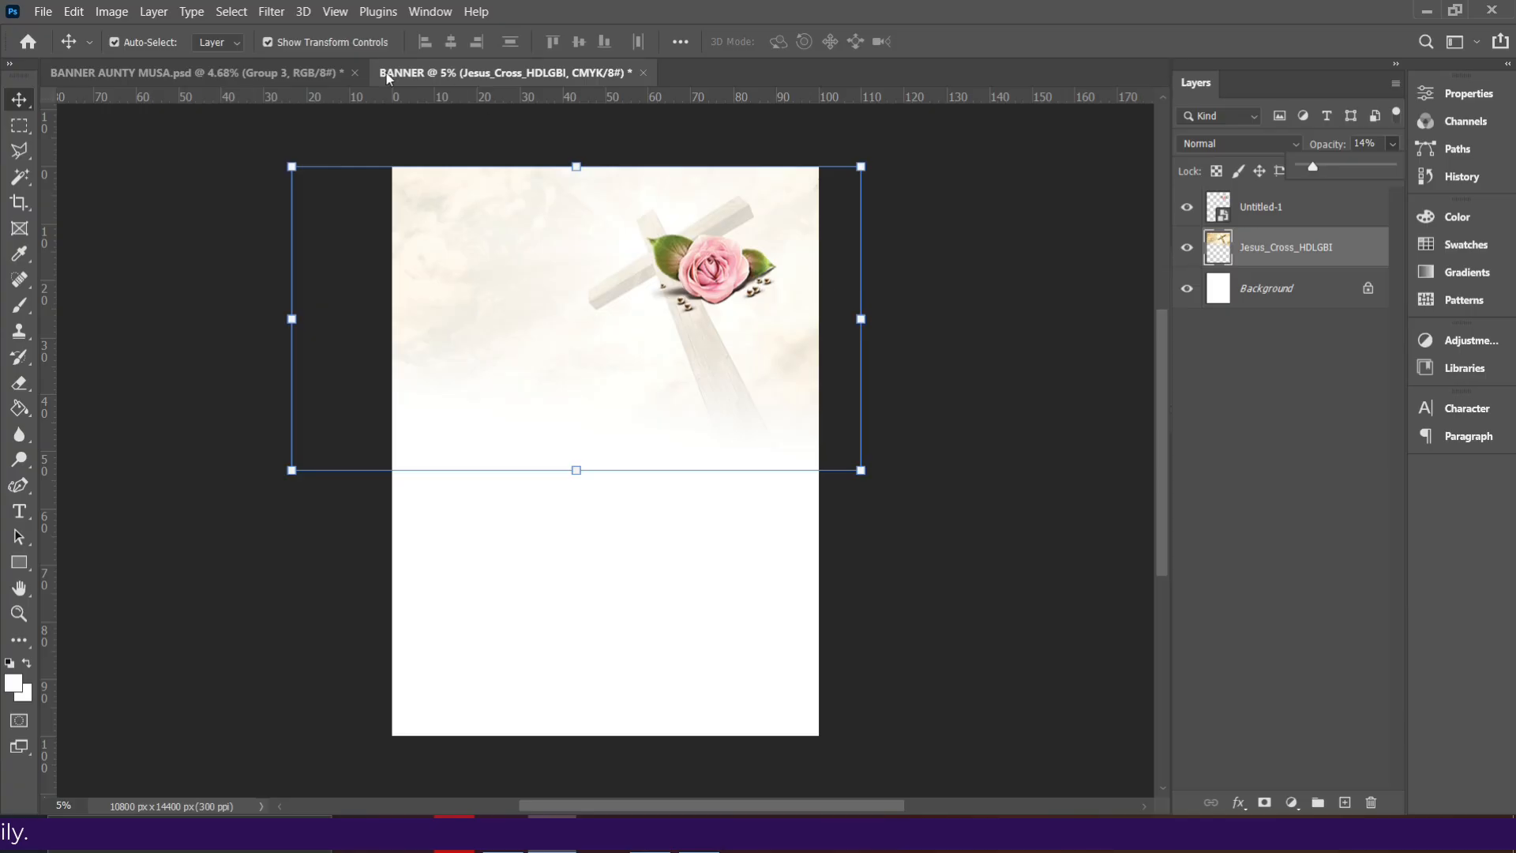
{"action": "left_click", "coordinate": [210, 71]}
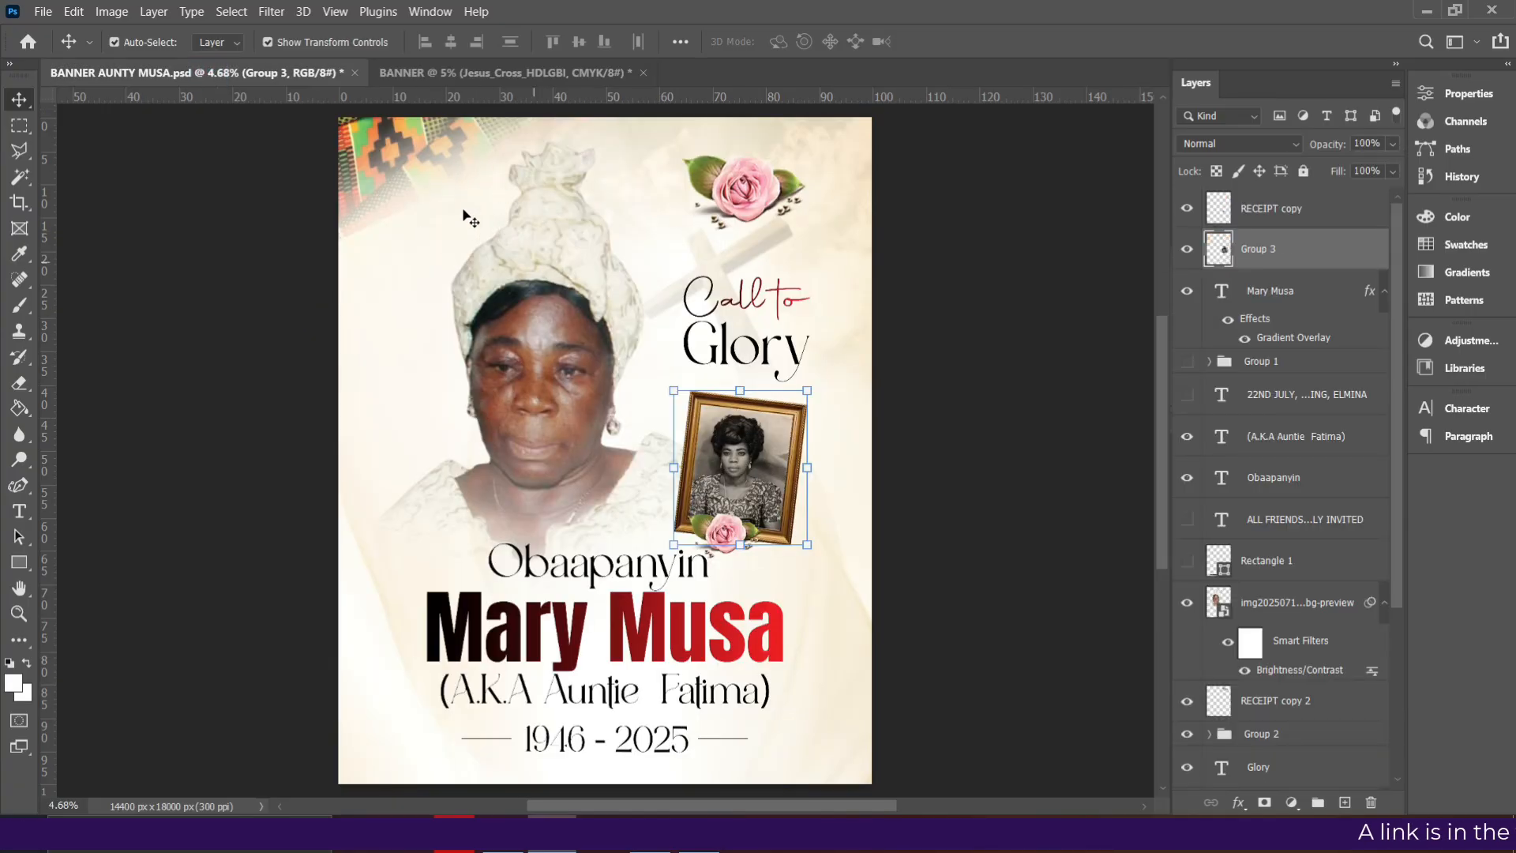
{"action": "left_click", "coordinate": [487, 74]}
{"action": "left_click", "coordinate": [516, 836]}
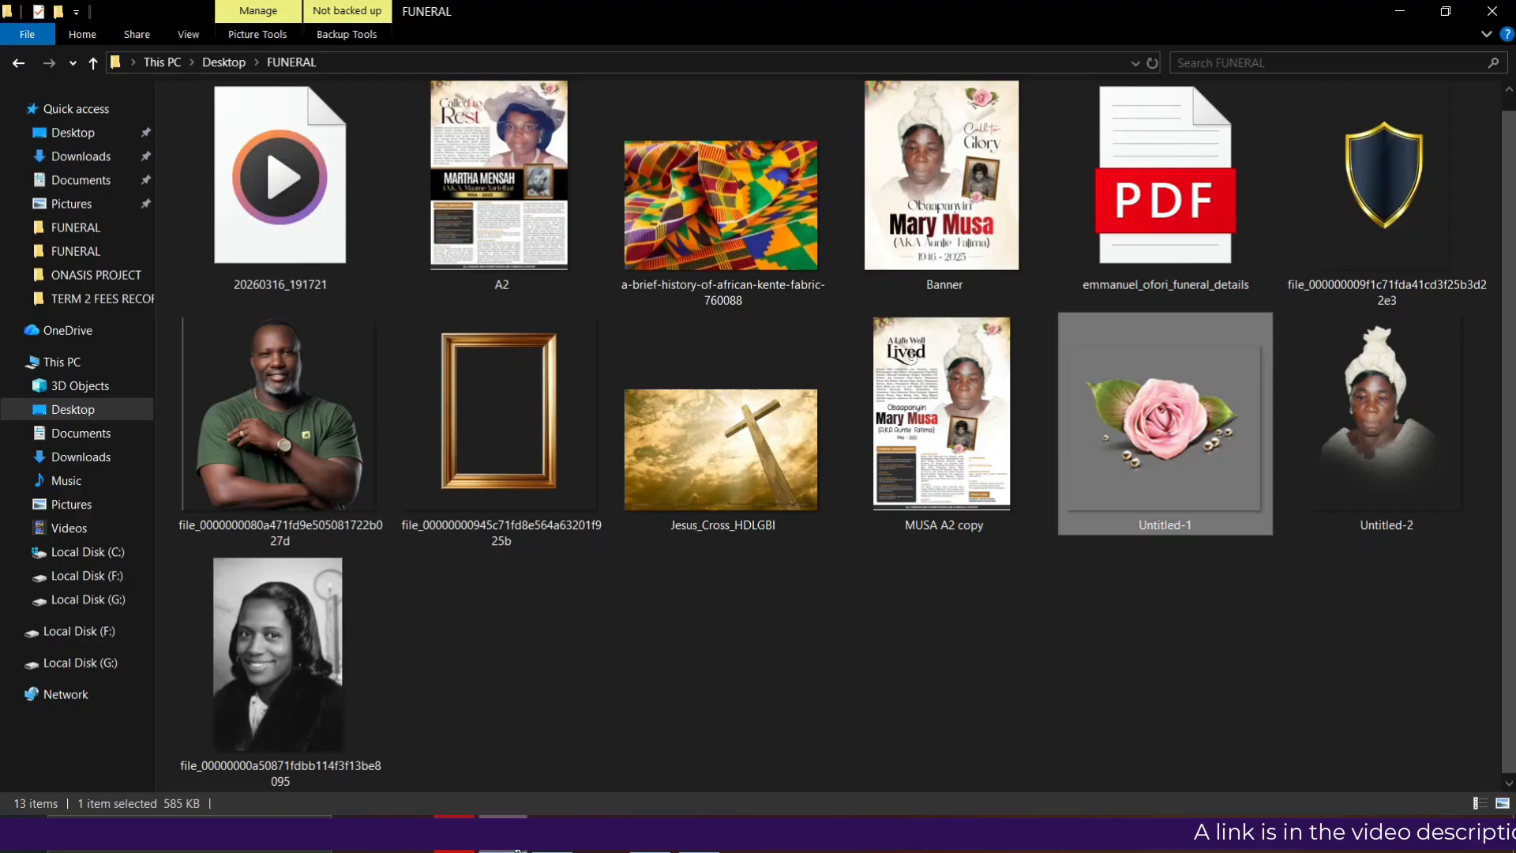
{"action": "left_click", "coordinate": [708, 189]}
{"action": "left_click_drag", "start_coordinate": [721, 254], "coordinate": [588, 490]}
{"action": "left_click_drag", "start_coordinate": [577, 432], "coordinate": [425, 200]}
- Enlarge the kente to 138%, set it in the top-left corner, and rasterize it
{"action": "left_click_drag", "start_coordinate": [582, 311], "coordinate": [673, 365]}
{"action": "mouse_move", "coordinate": [545, 282]}
{"action": "left_mouse_down"}
{"action": "mouse_move", "coordinate": [572, 315]}
{"action": "mouse_move", "coordinate": [558, 281]}
{"action": "left_mouse_up"}
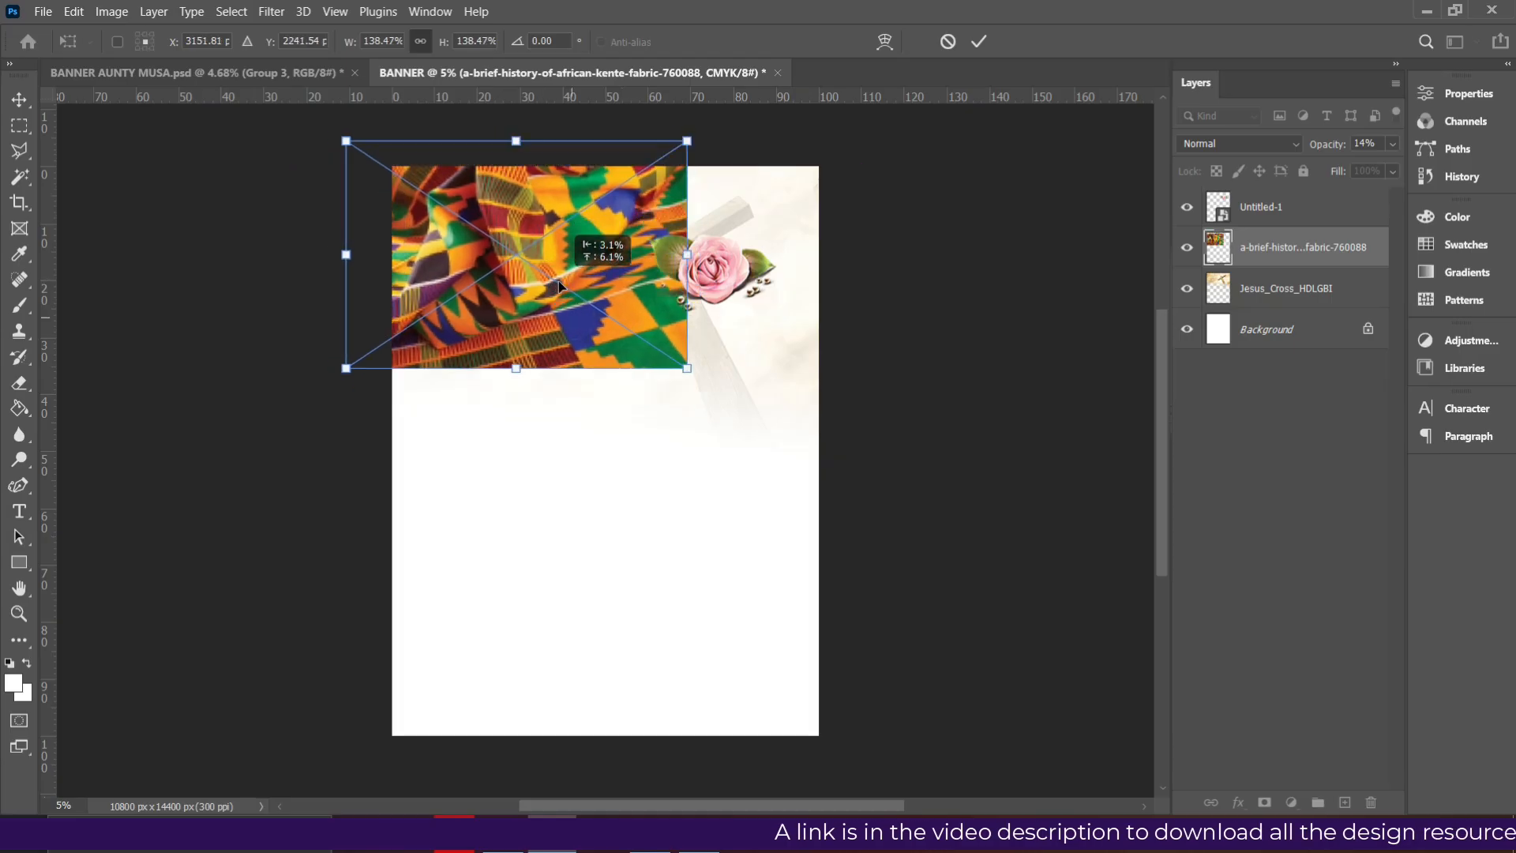
{"action": "right_click", "coordinate": [1296, 257]}
{"action": "left_click", "coordinate": [1076, 364]}
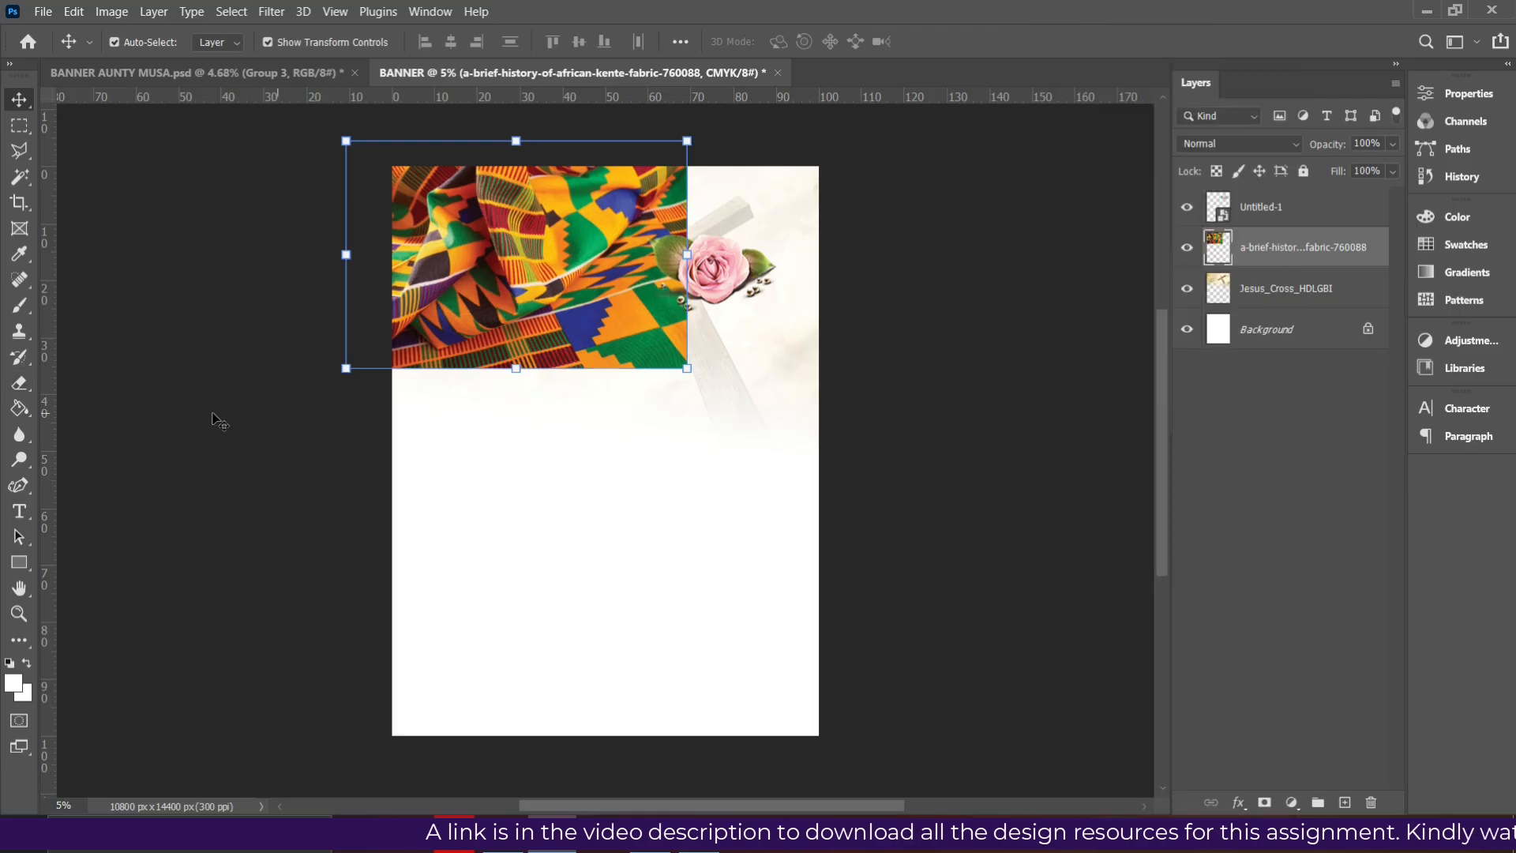
- Erase the kente's lower and right edges softly into the white page
{"action": "left_click", "coordinate": [19, 384]}
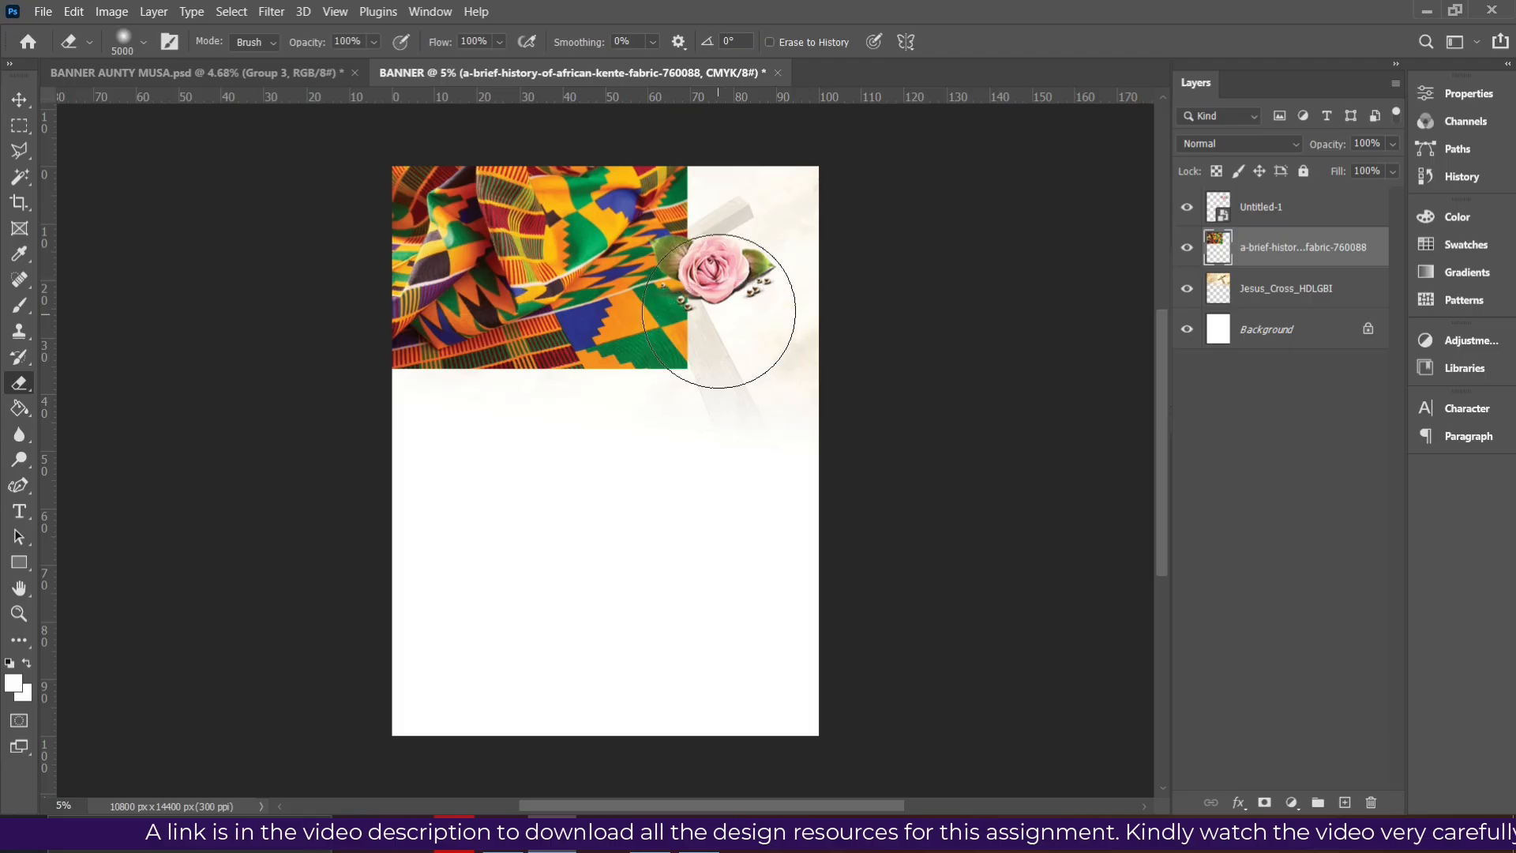
{"action": "scroll", "coordinate": [720, 320], "scroll_direction": "up", "scroll_amount": 1}
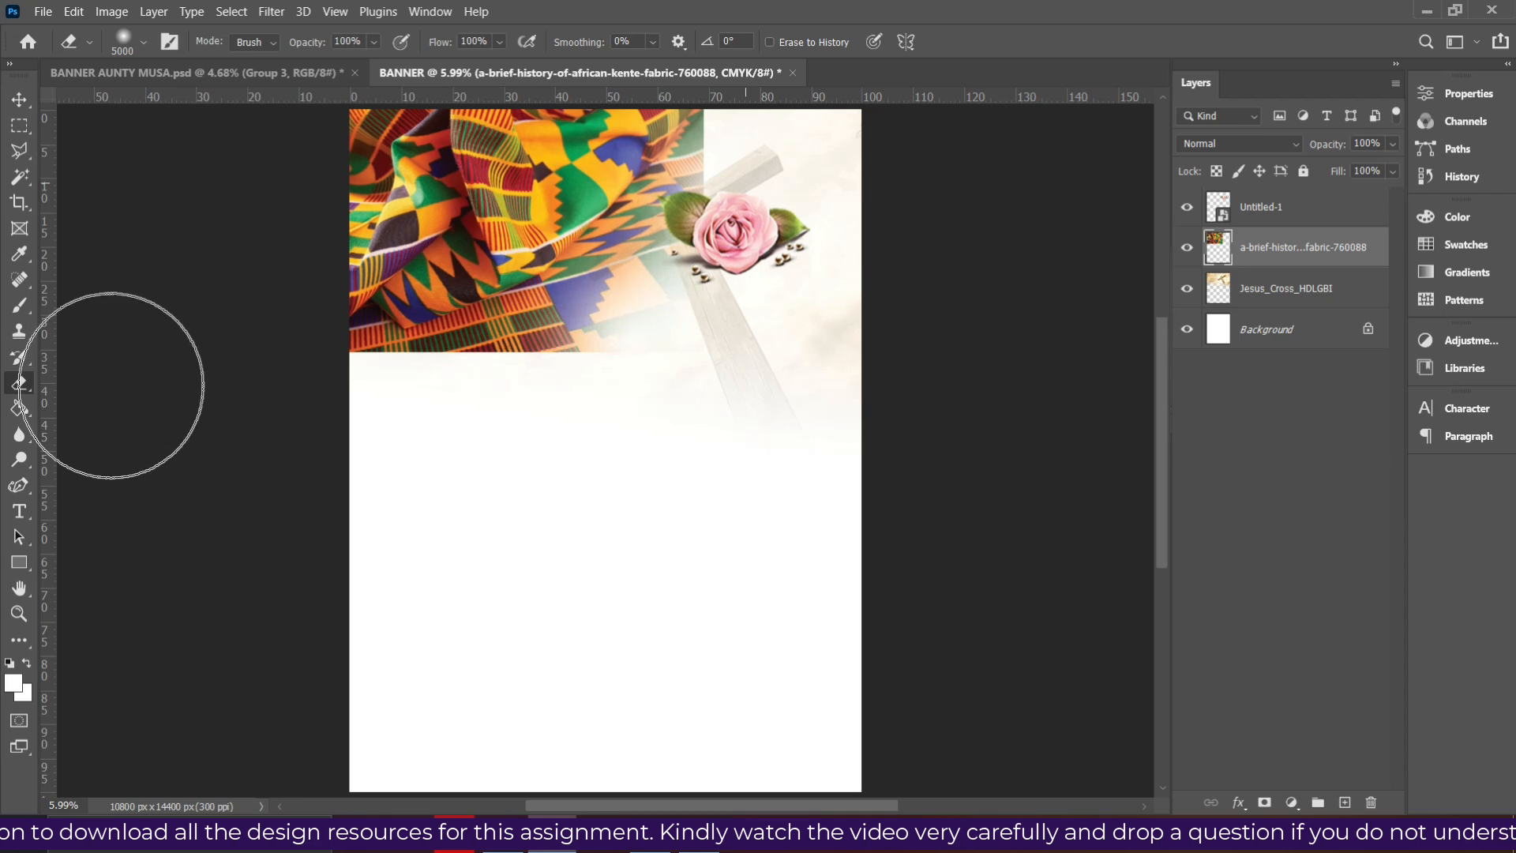
{"action": "mouse_move", "coordinate": [685, 443]}
{"action": "left_mouse_down"}
{"action": "mouse_move", "coordinate": [555, 365]}
{"action": "mouse_move", "coordinate": [353, 366]}
{"action": "mouse_move", "coordinate": [381, 360]}
{"action": "left_mouse_up"}
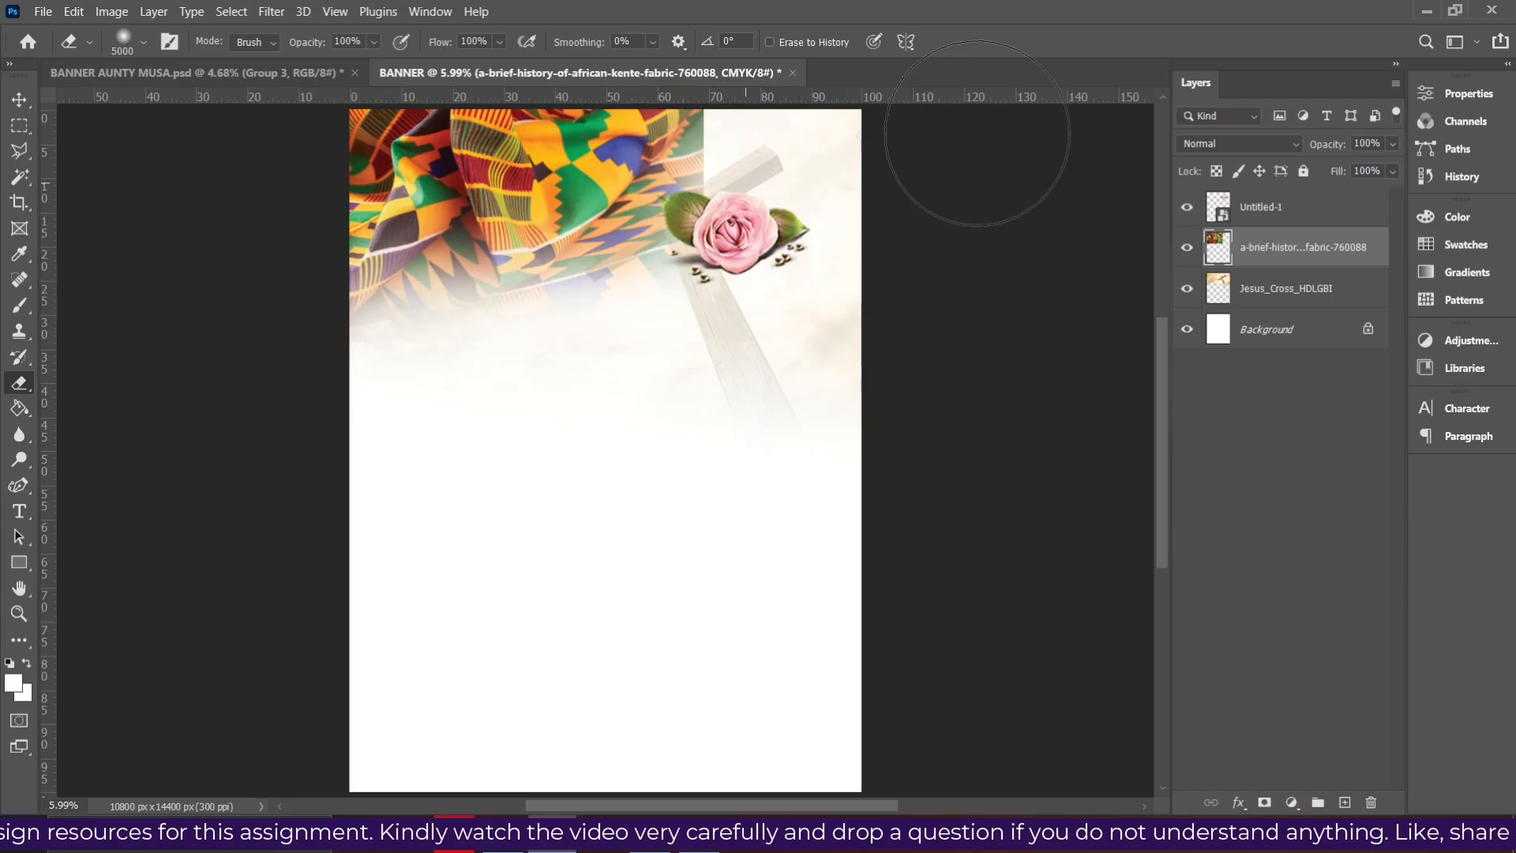
{"action": "mouse_move", "coordinate": [780, 109]}
{"action": "left_mouse_down"}
{"action": "mouse_move", "coordinate": [672, 236]}
{"action": "mouse_move", "coordinate": [258, 355]}
{"action": "left_mouse_up"}
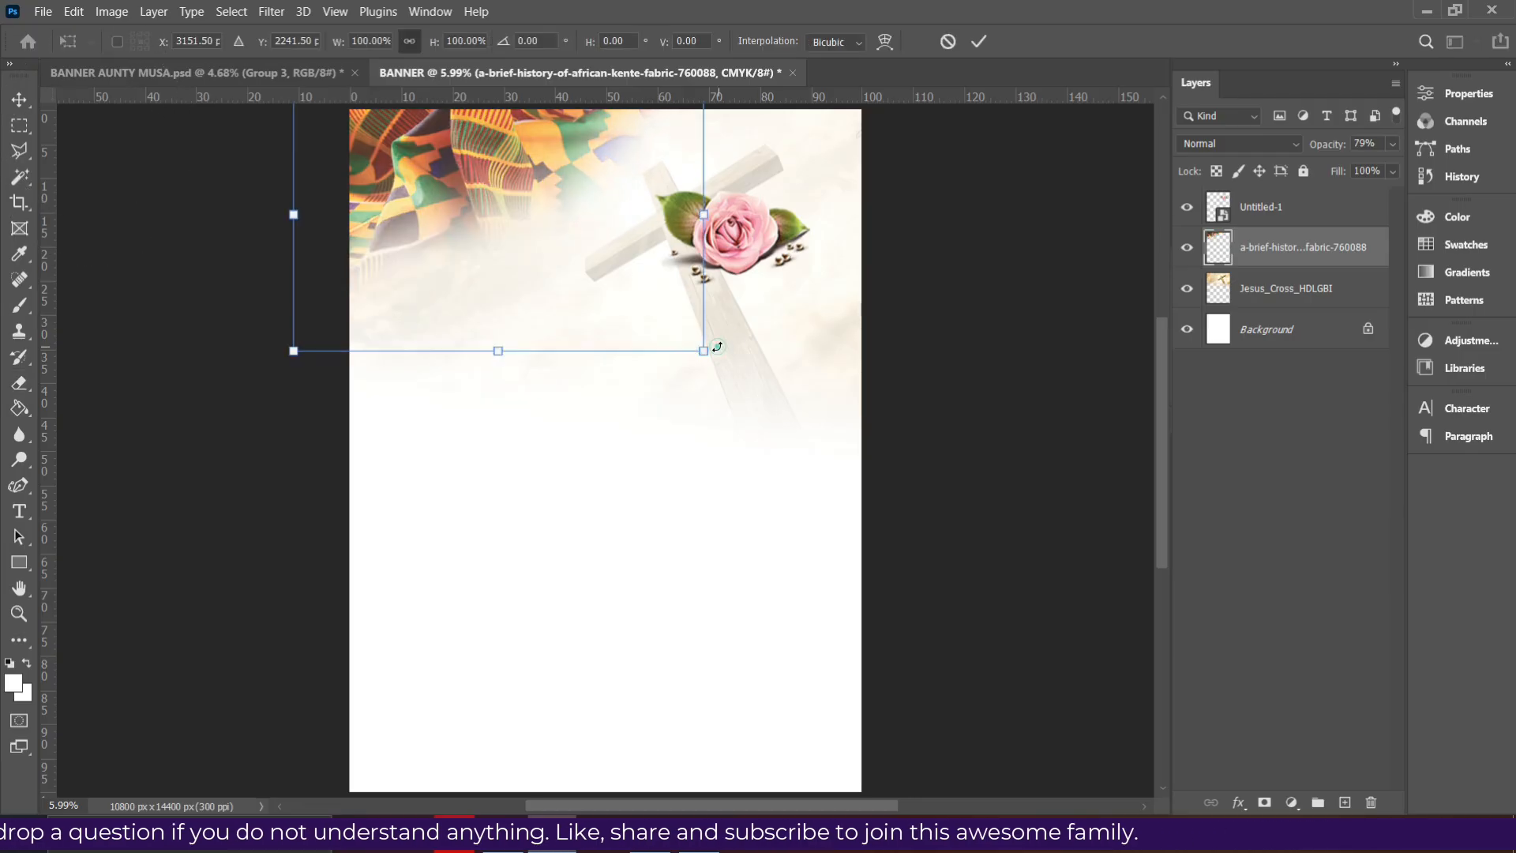
- Scale the kente corner down to 90.53% and commit it
{"action": "left_click_drag", "start_coordinate": [706, 350], "coordinate": [679, 307]}
{"action": "key", "text": "Return"}
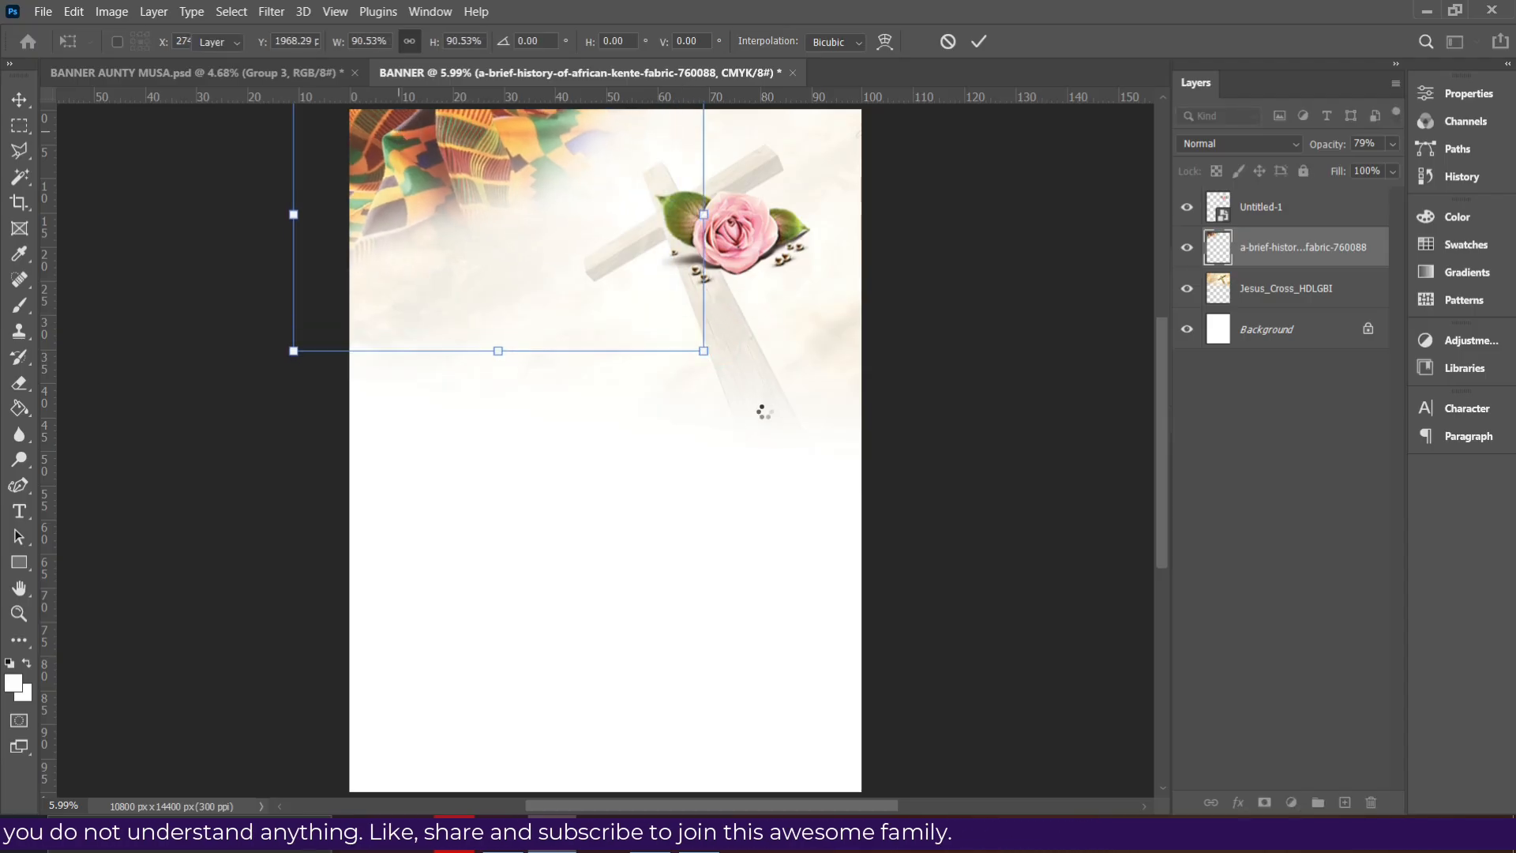
{"action": "left_click", "coordinate": [987, 244]}
- Lower the cross layer's opacity to 11%, then bring up the FUNERAL folder
{"action": "left_click", "coordinate": [722, 353]}
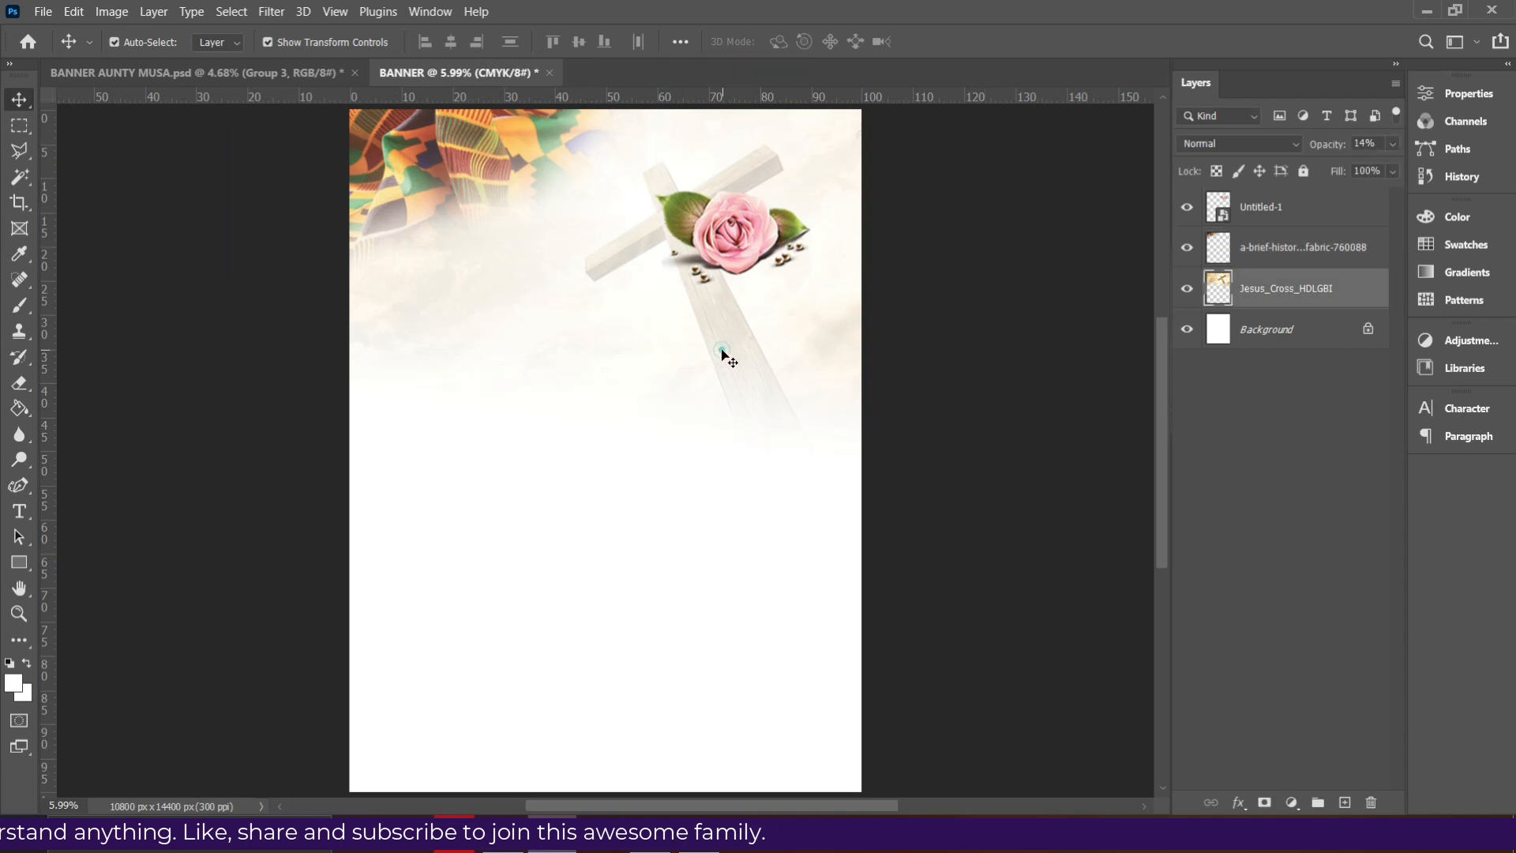
{"action": "left_click", "coordinate": [1397, 147]}
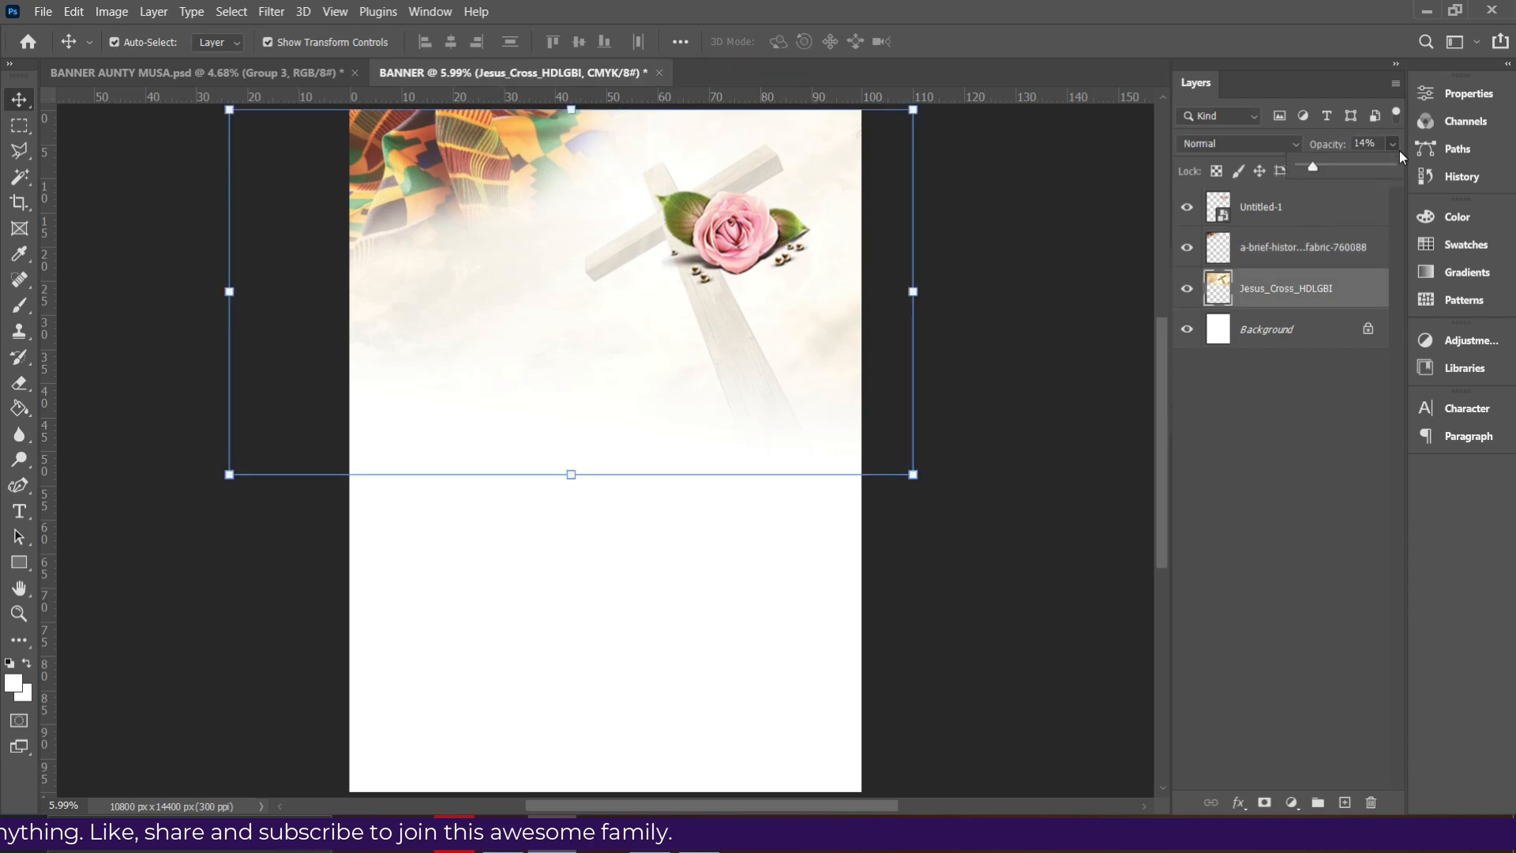
{"action": "left_click_drag", "start_coordinate": [1314, 167], "coordinate": [1310, 168]}
{"action": "left_click", "coordinate": [1004, 272]}
{"action": "left_click", "coordinate": [1004, 267]}
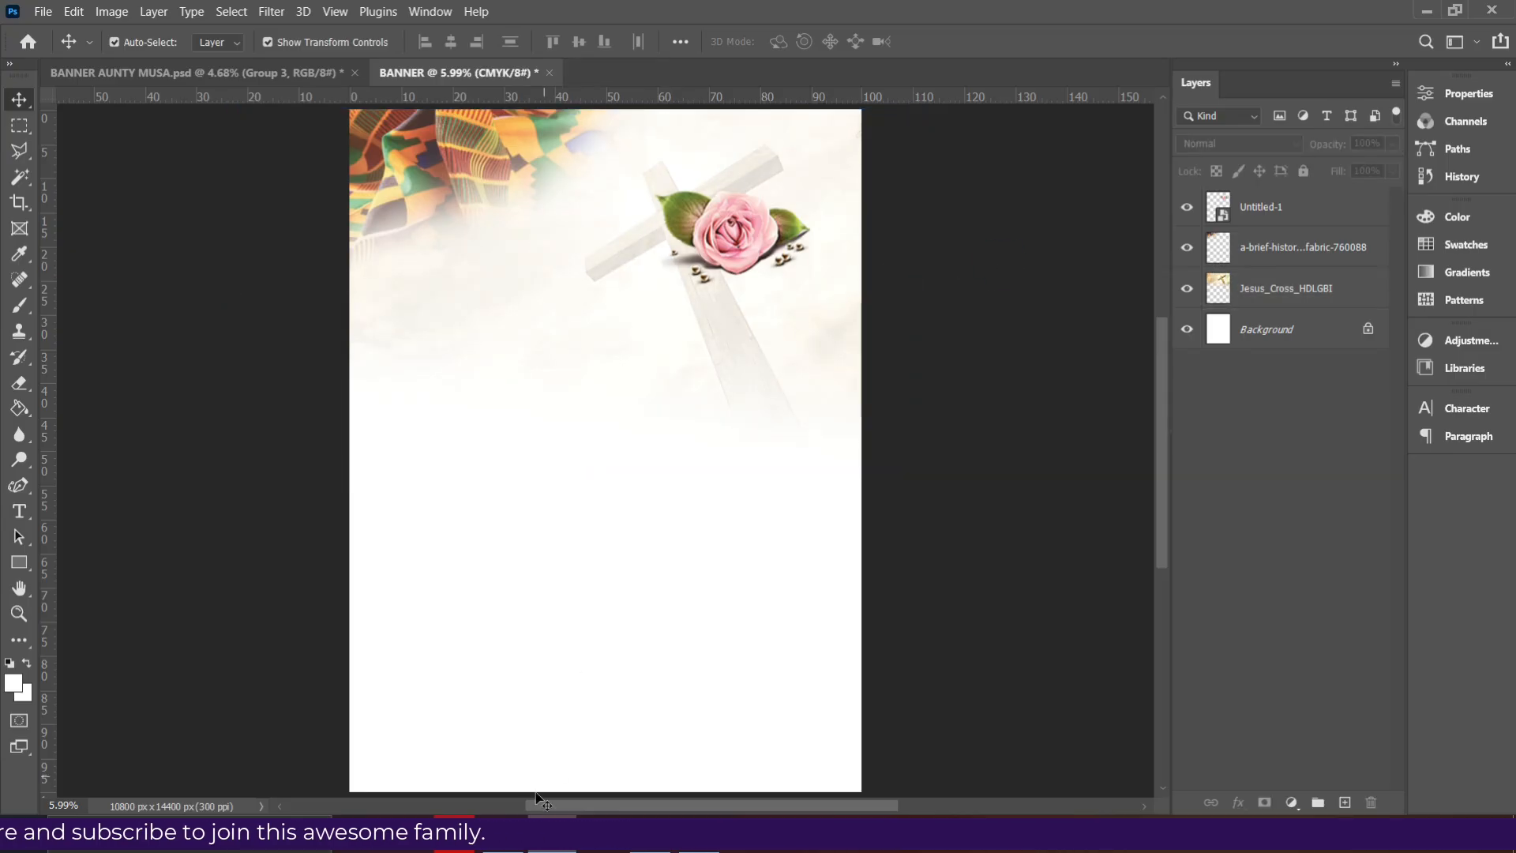
{"action": "left_click", "coordinate": [493, 839]}
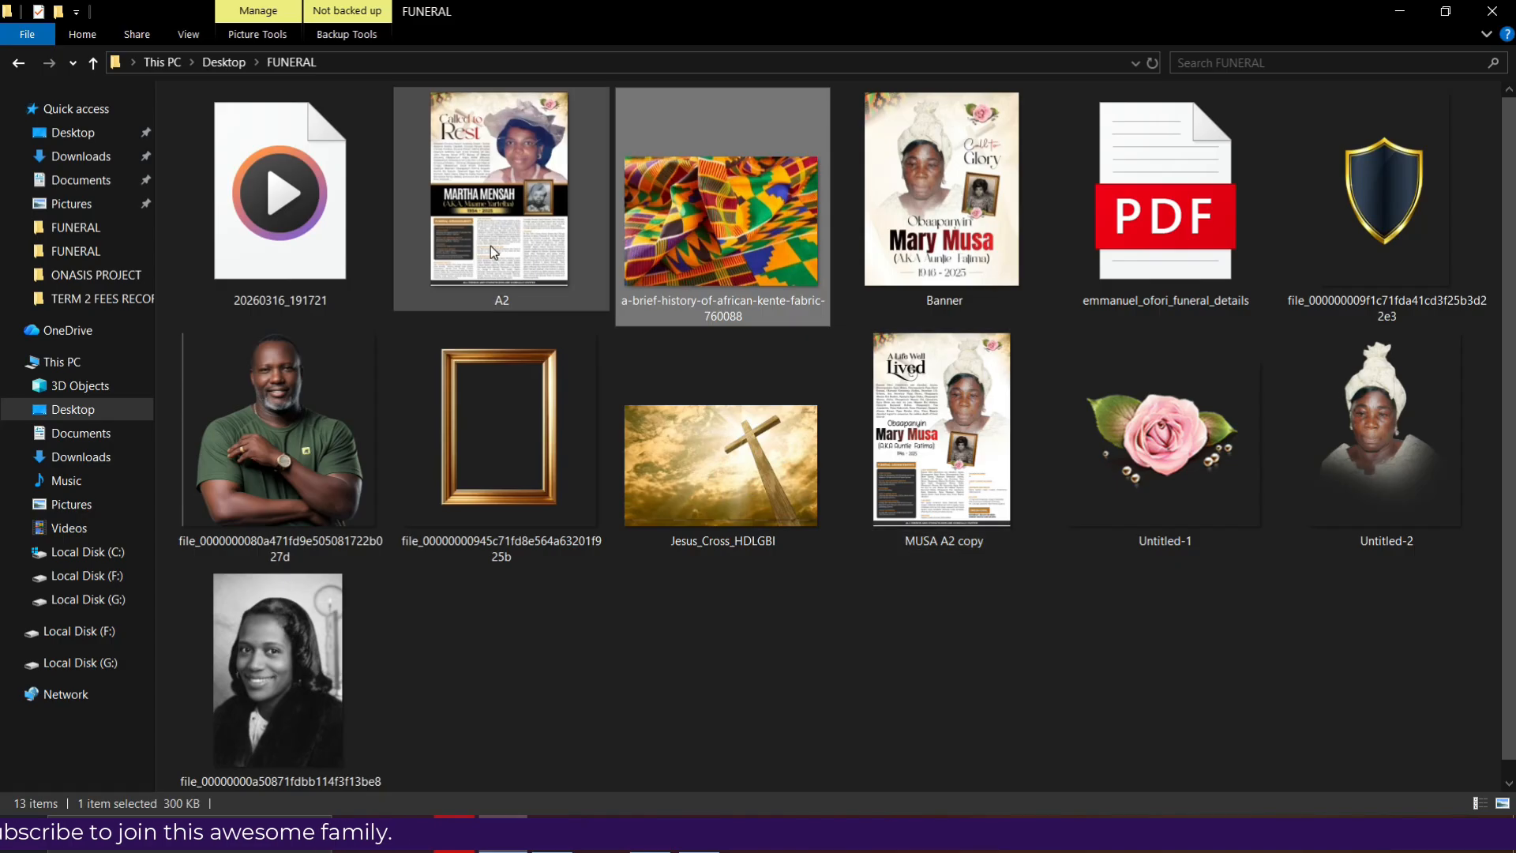
- Drag Untitled-2 from the FUNERAL folder onto the BANNER canvas
{"action": "left_click", "coordinate": [1409, 463]}
{"action": "left_click_drag", "start_coordinate": [1385, 438], "coordinate": [547, 537]}
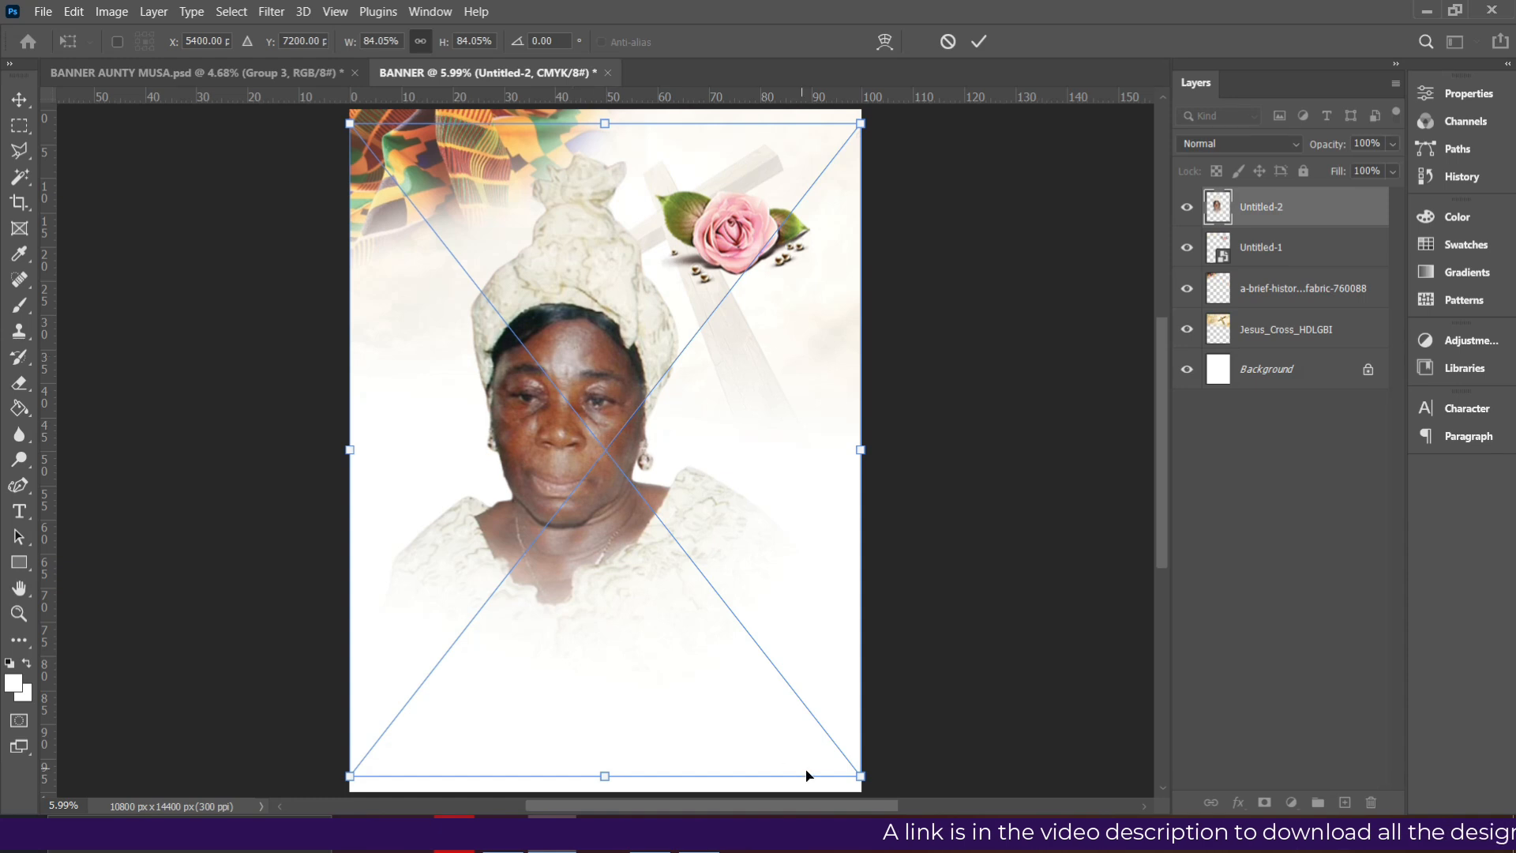
- Commit the Untitled-2 portrait, check the 'Call to' heading in BANNER AUNTY MUSA.psd, and return to BANNER
{"action": "key", "text": "Return"}
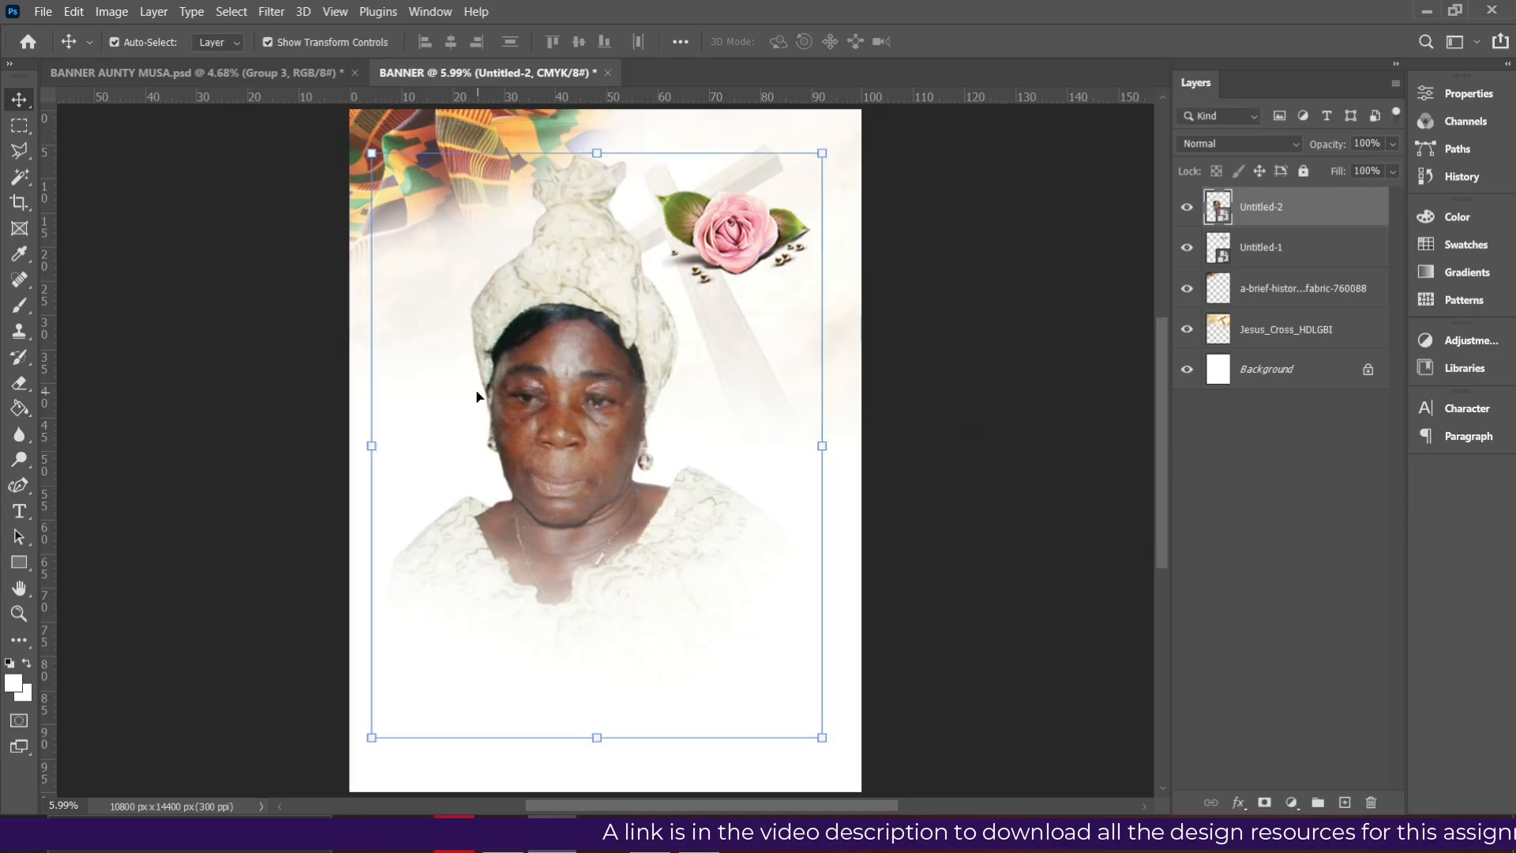
{"action": "left_click", "coordinate": [190, 71]}
{"action": "left_click", "coordinate": [768, 299]}
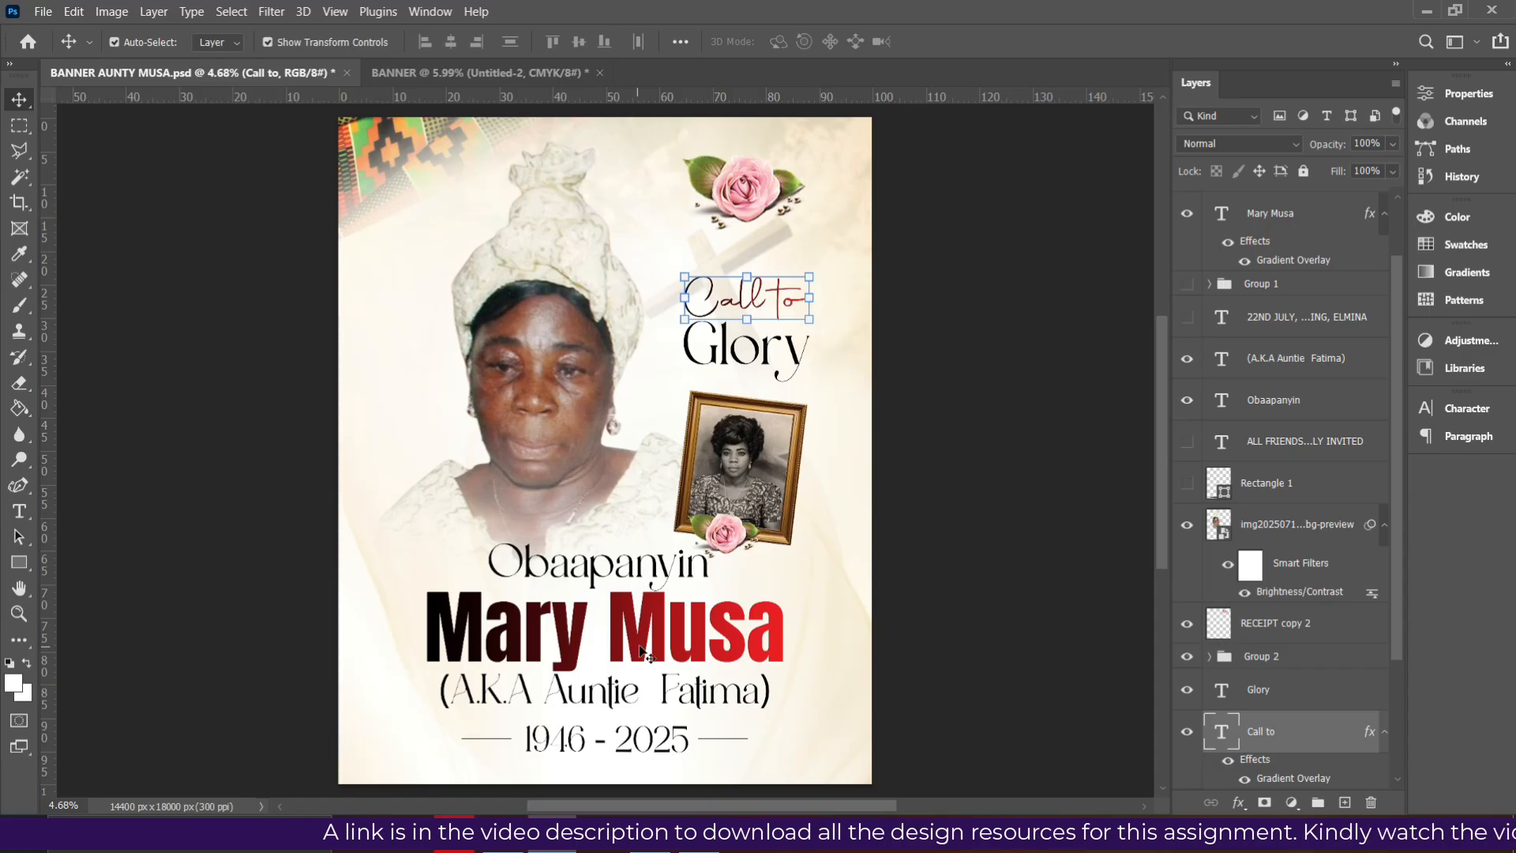
{"action": "left_click", "coordinate": [421, 74]}
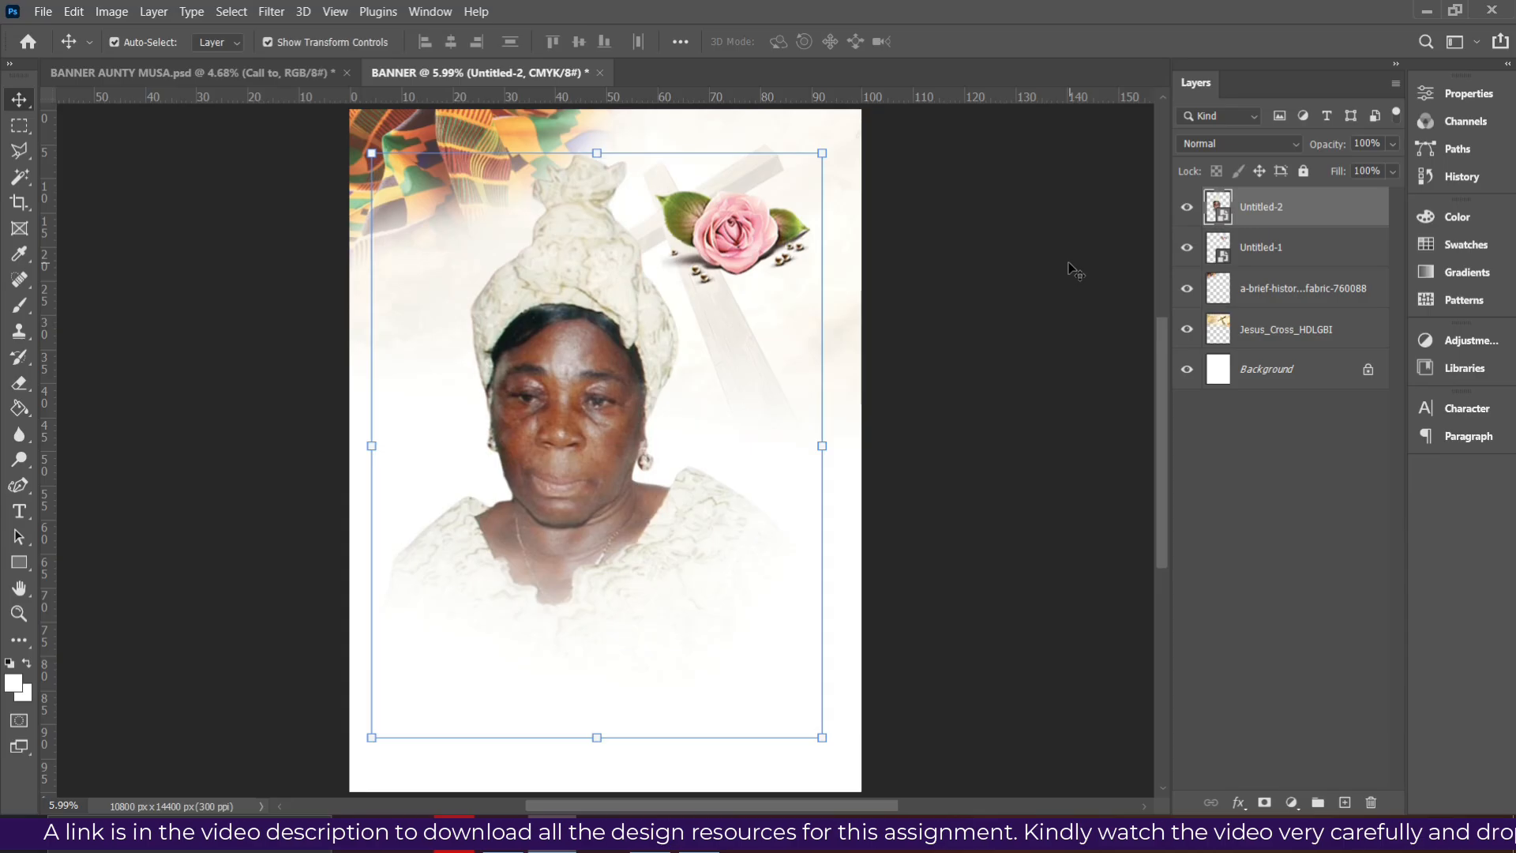
- Start a black horizontal text layer on the portrait at 190 pt
{"action": "left_click", "coordinate": [19, 512]}
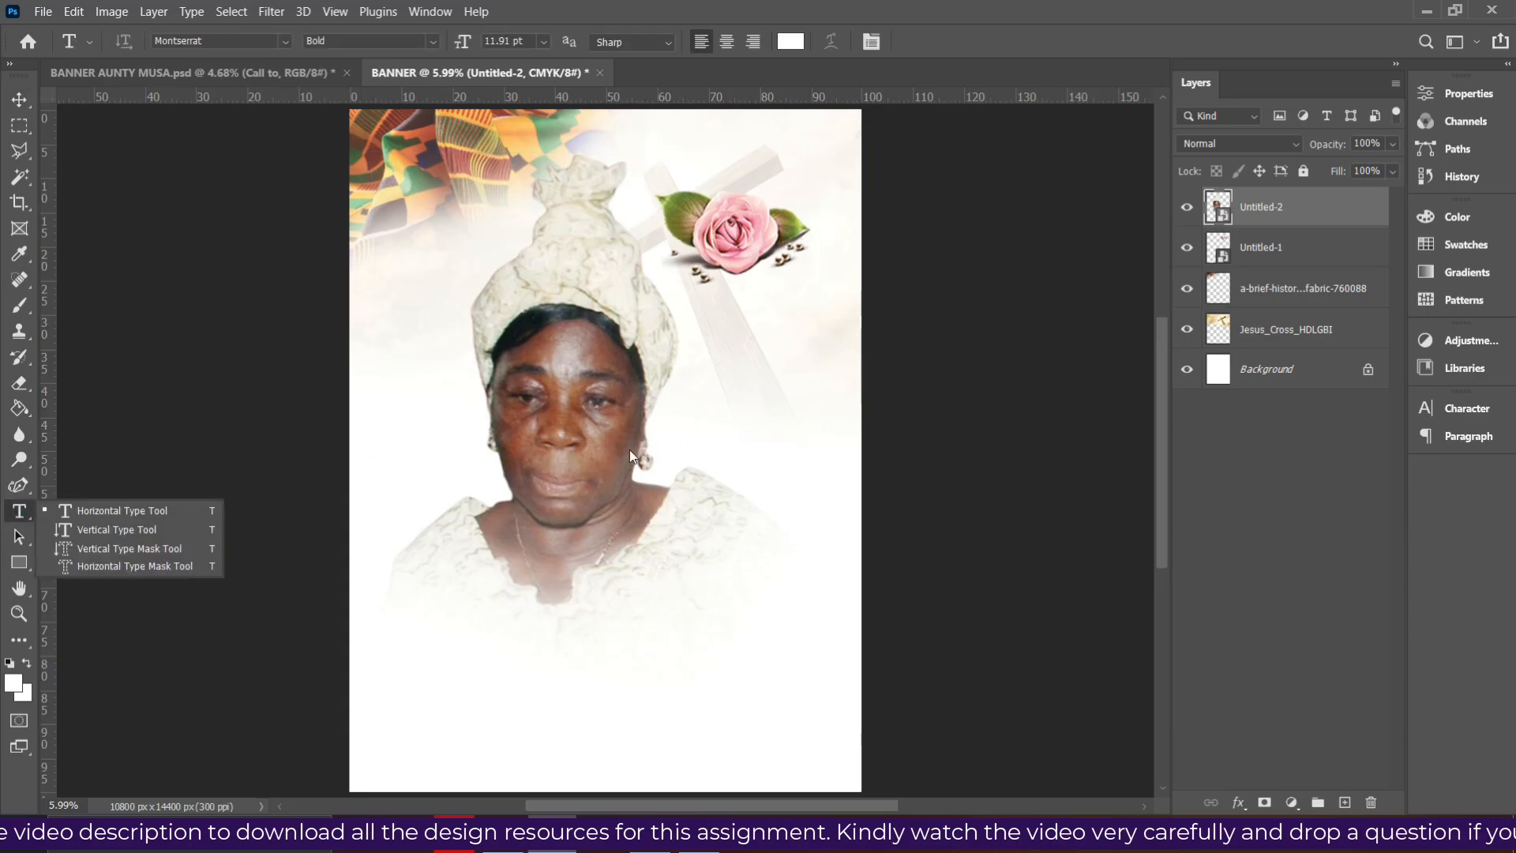
{"action": "left_click", "coordinate": [141, 511]}
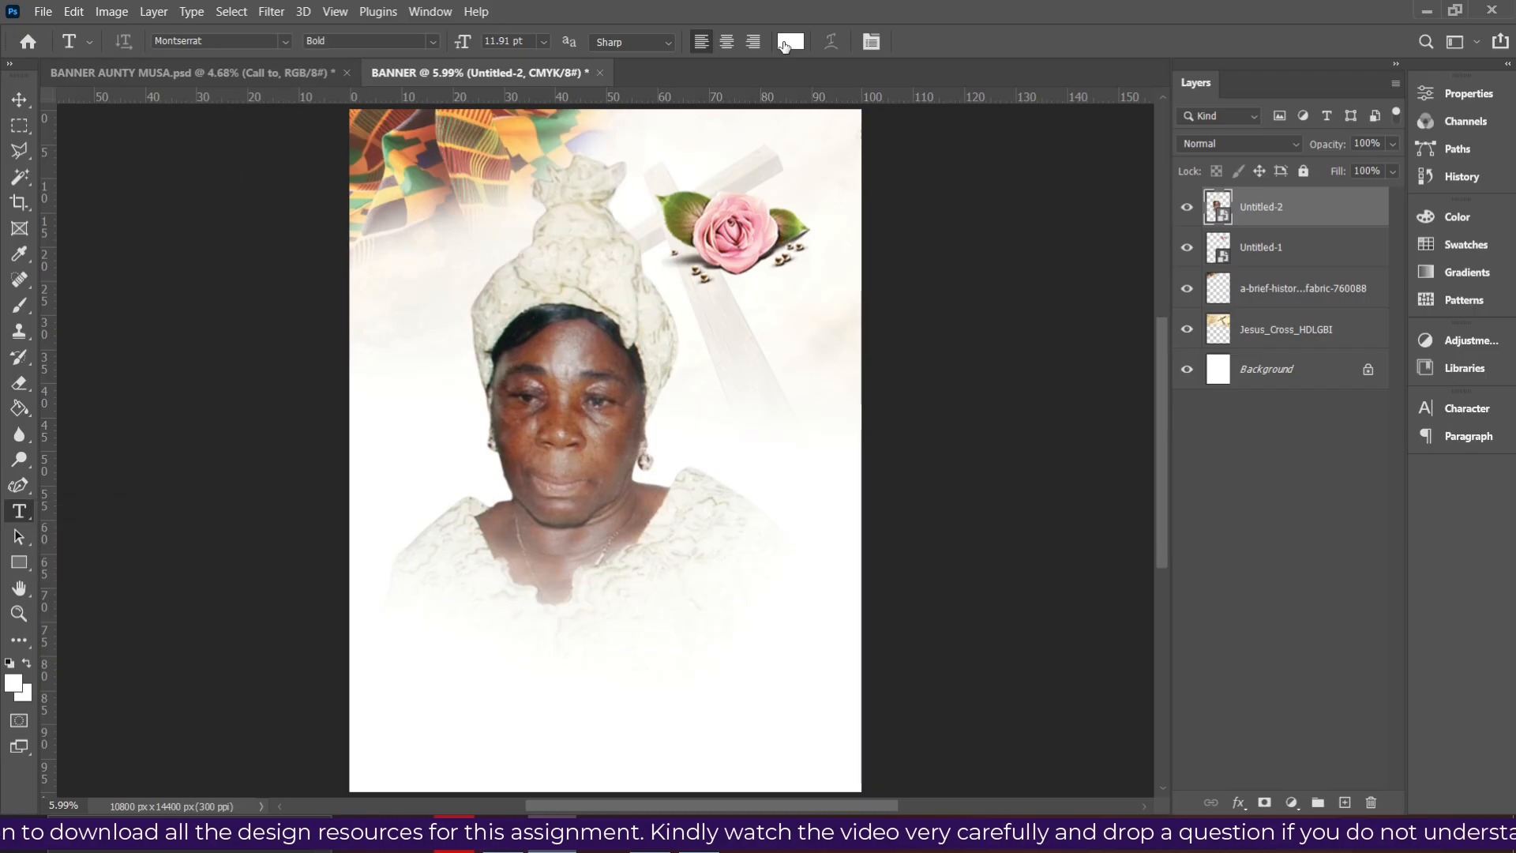
{"action": "left_click", "coordinate": [791, 42]}
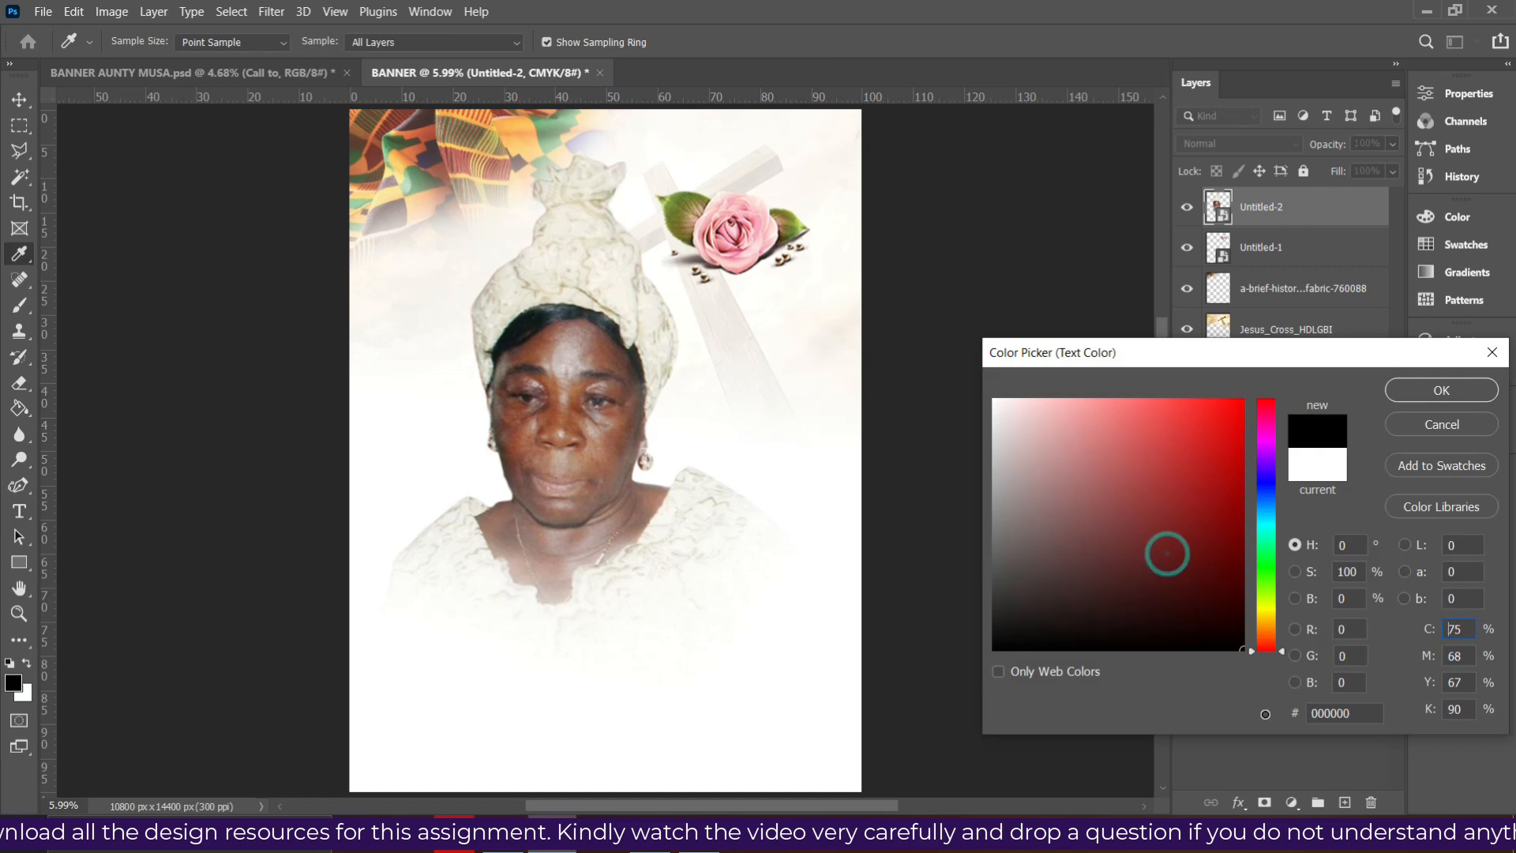
{"action": "left_click", "coordinate": [1407, 395]}
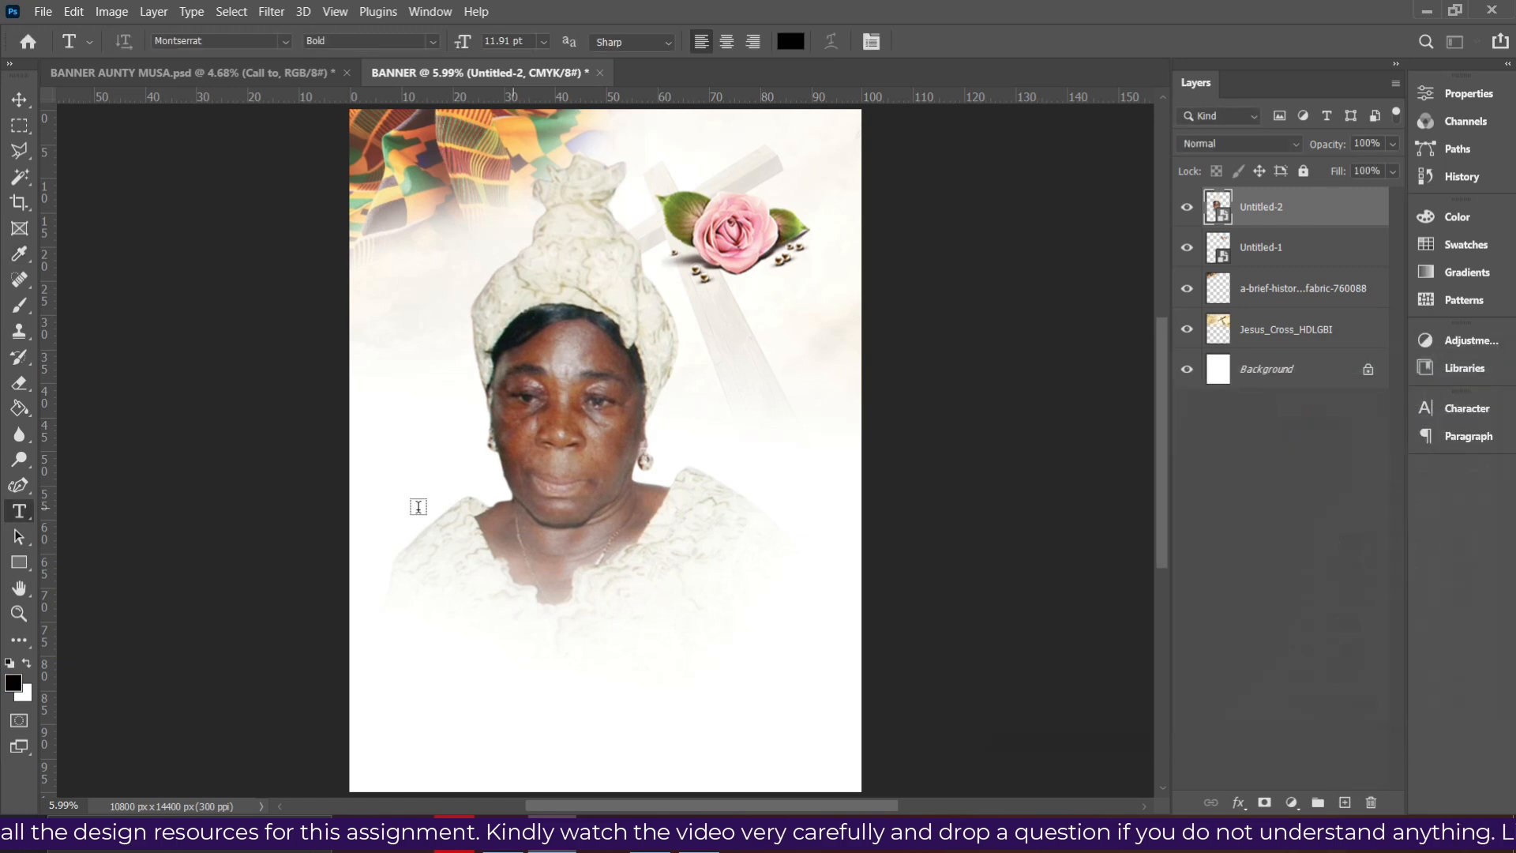
{"action": "left_click", "coordinate": [481, 498]}
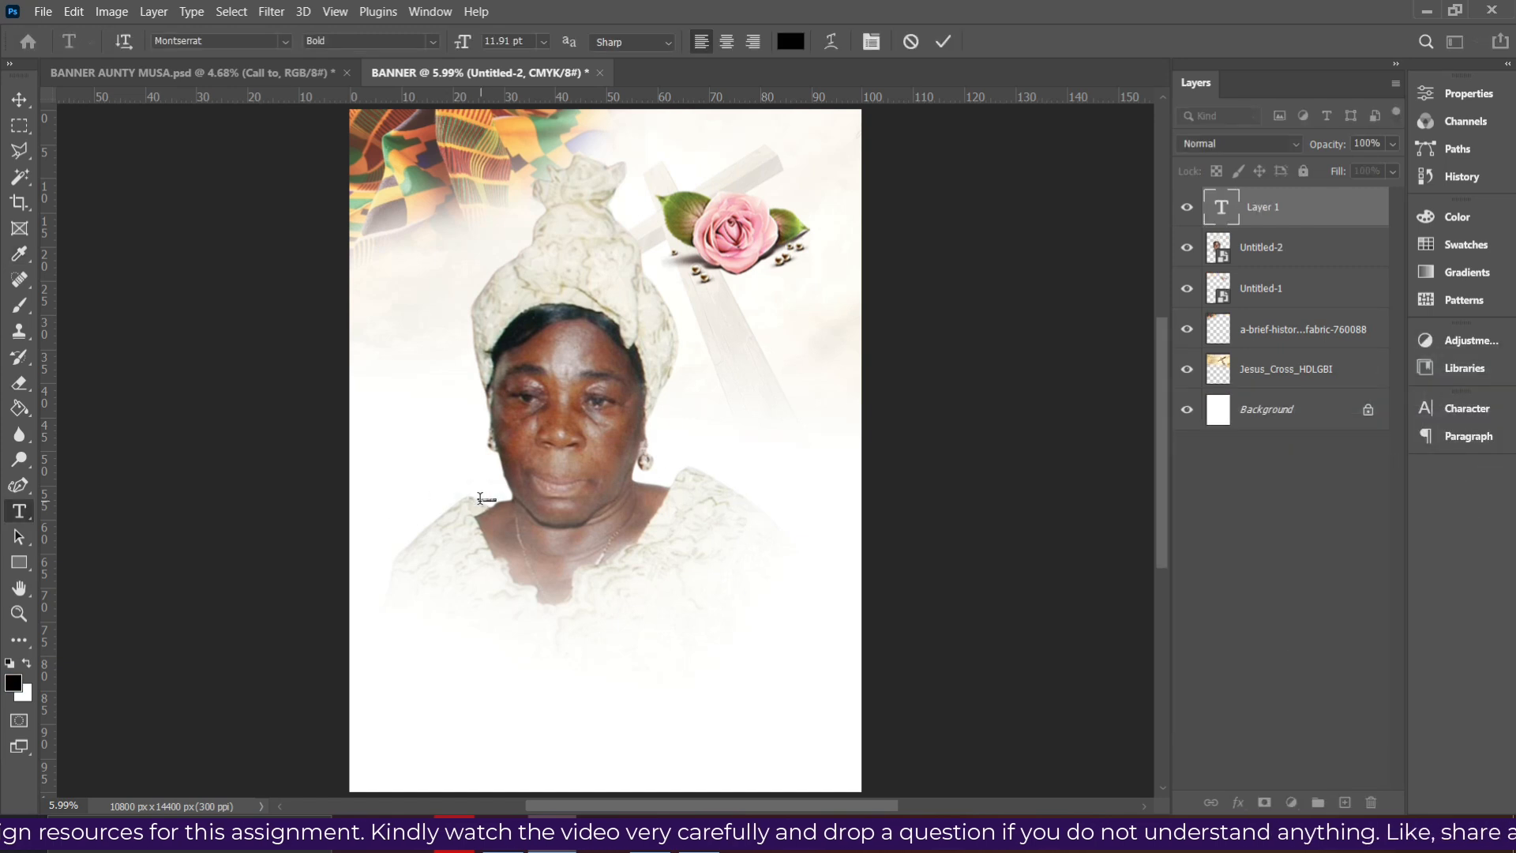
{"action": "left_click", "coordinate": [1459, 411]}
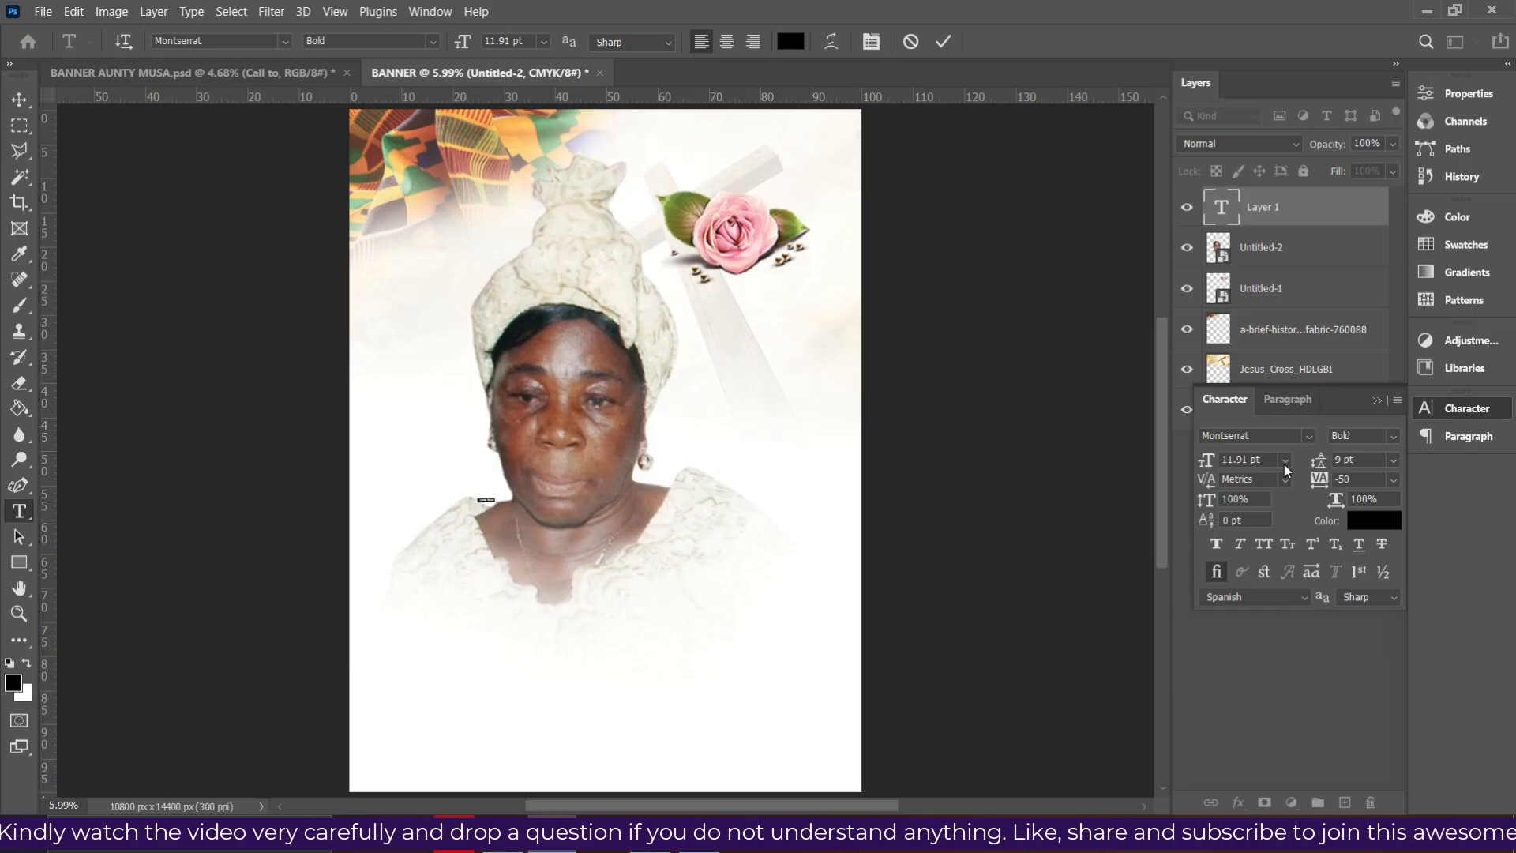
{"action": "left_click", "coordinate": [1284, 465]}
{"action": "left_click", "coordinate": [1258, 600]}
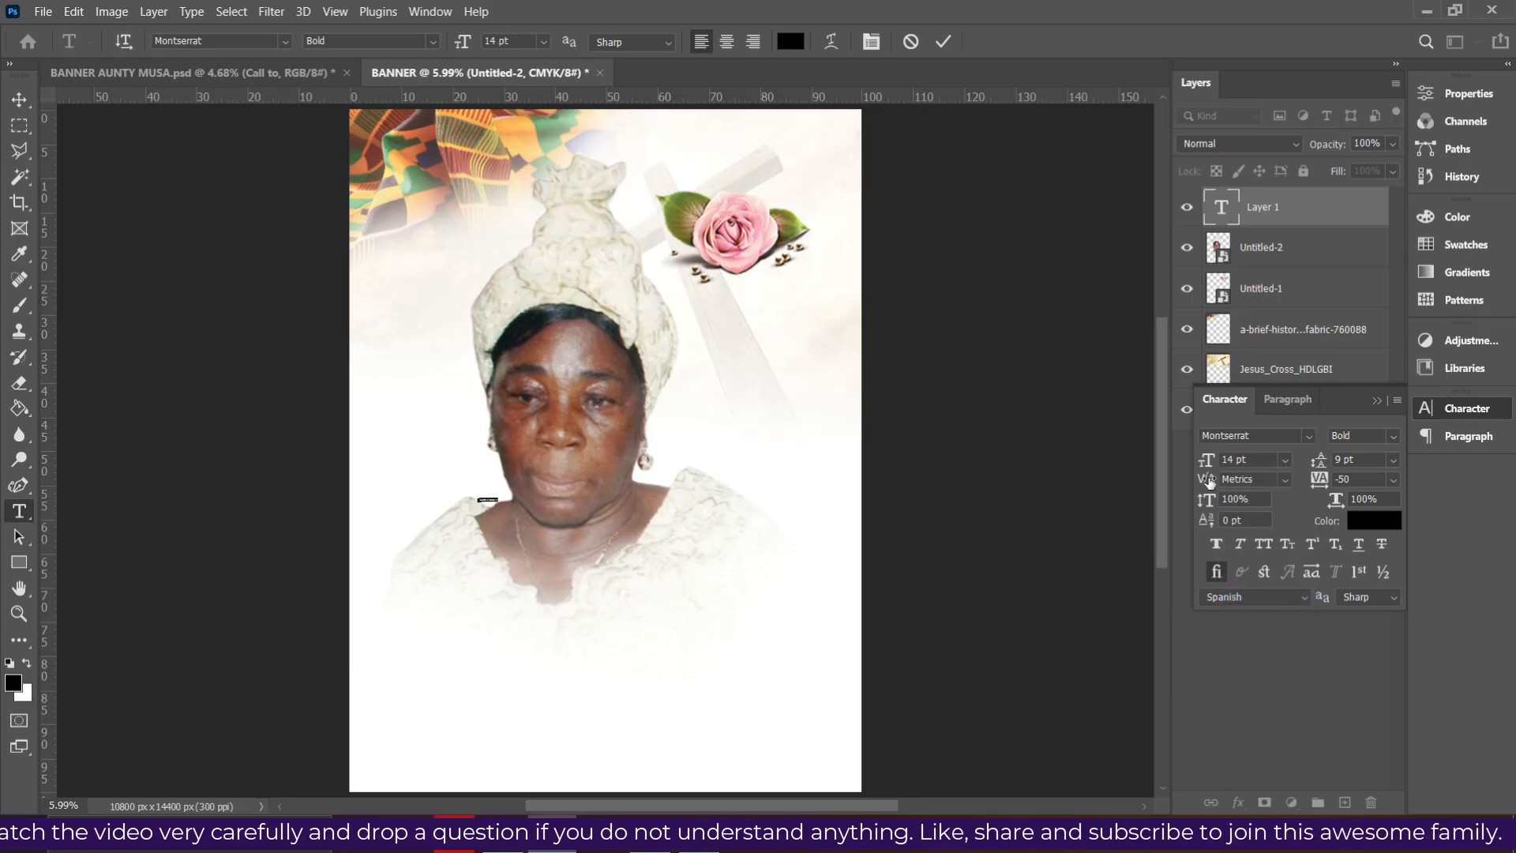
{"action": "left_click_drag", "start_coordinate": [1207, 462], "coordinate": [1380, 481]}
{"action": "left_click", "coordinate": [769, 486]}
- Type 'Call to', commit it, and apply the Autography script font found by searching 'auto'
{"action": "type", "text": "Ca"}
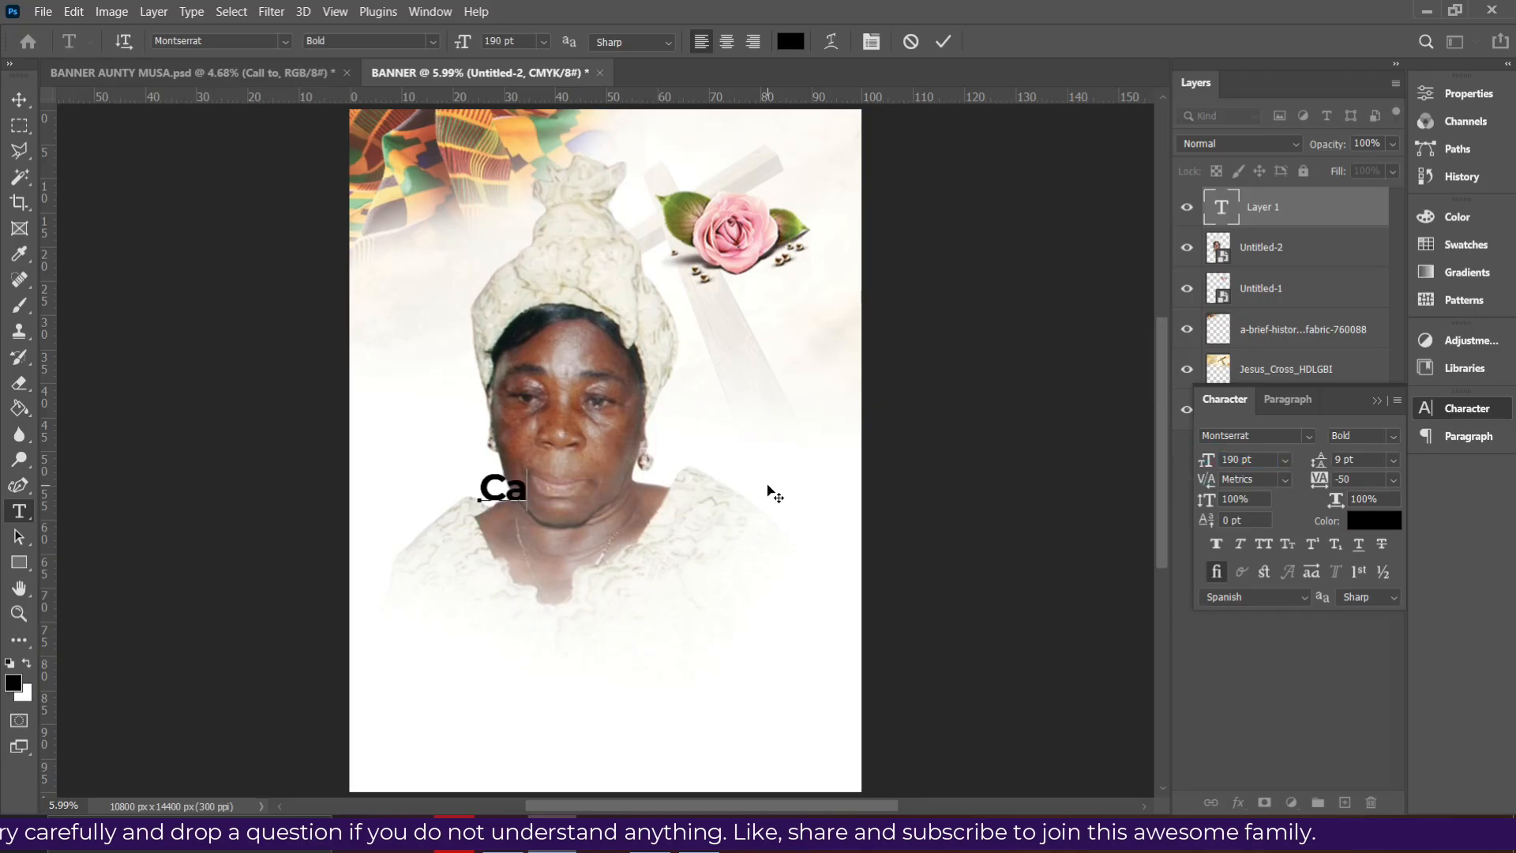
{"action": "type", "text": "ll to"}
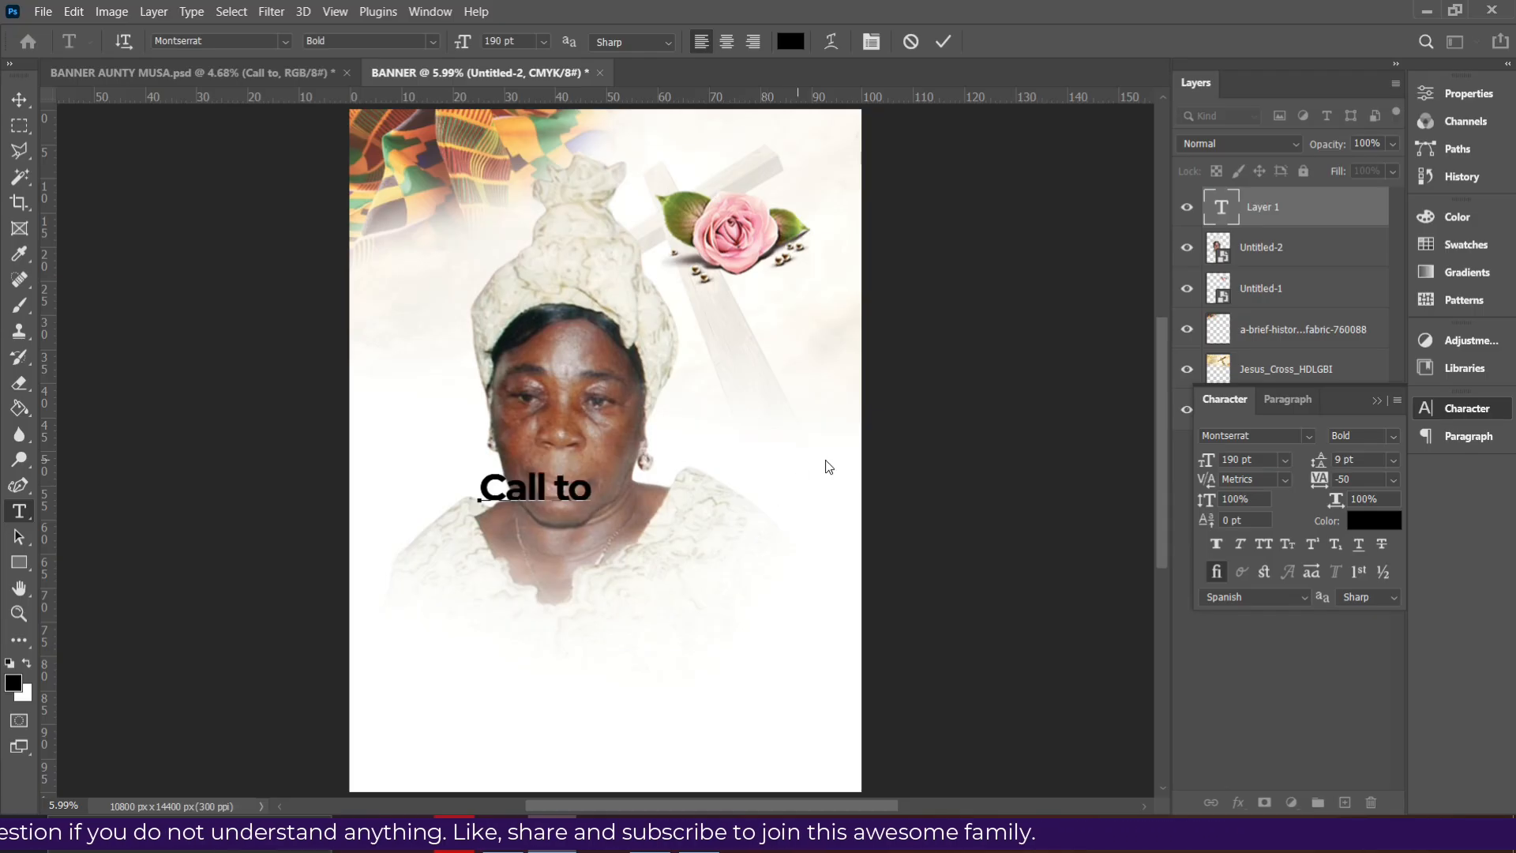
{"action": "left_click", "coordinate": [944, 44]}
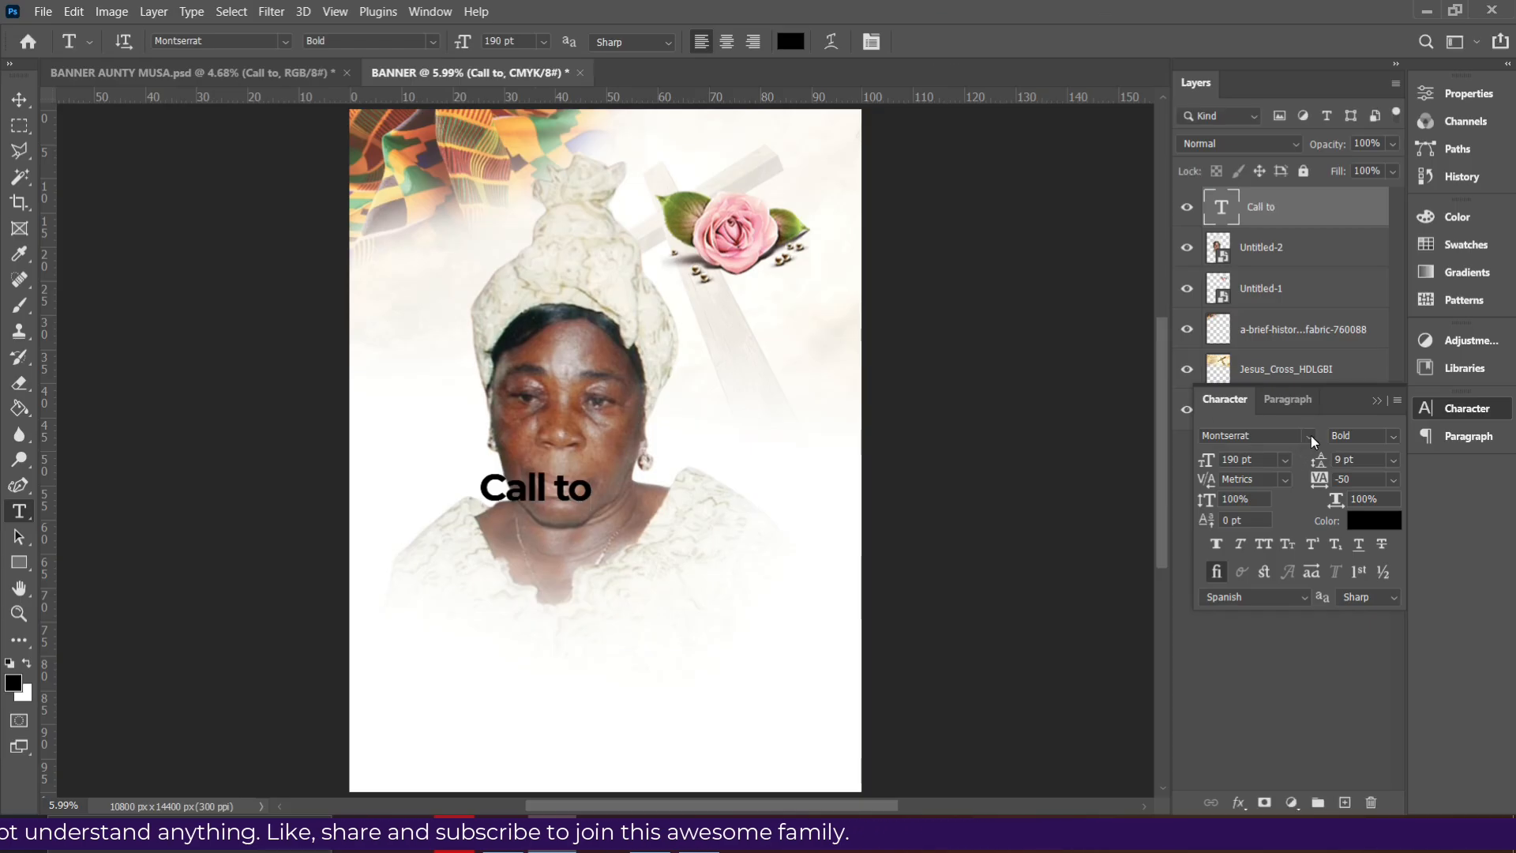
{"action": "left_click", "coordinate": [1312, 437]}
{"action": "type", "text": "auto"}
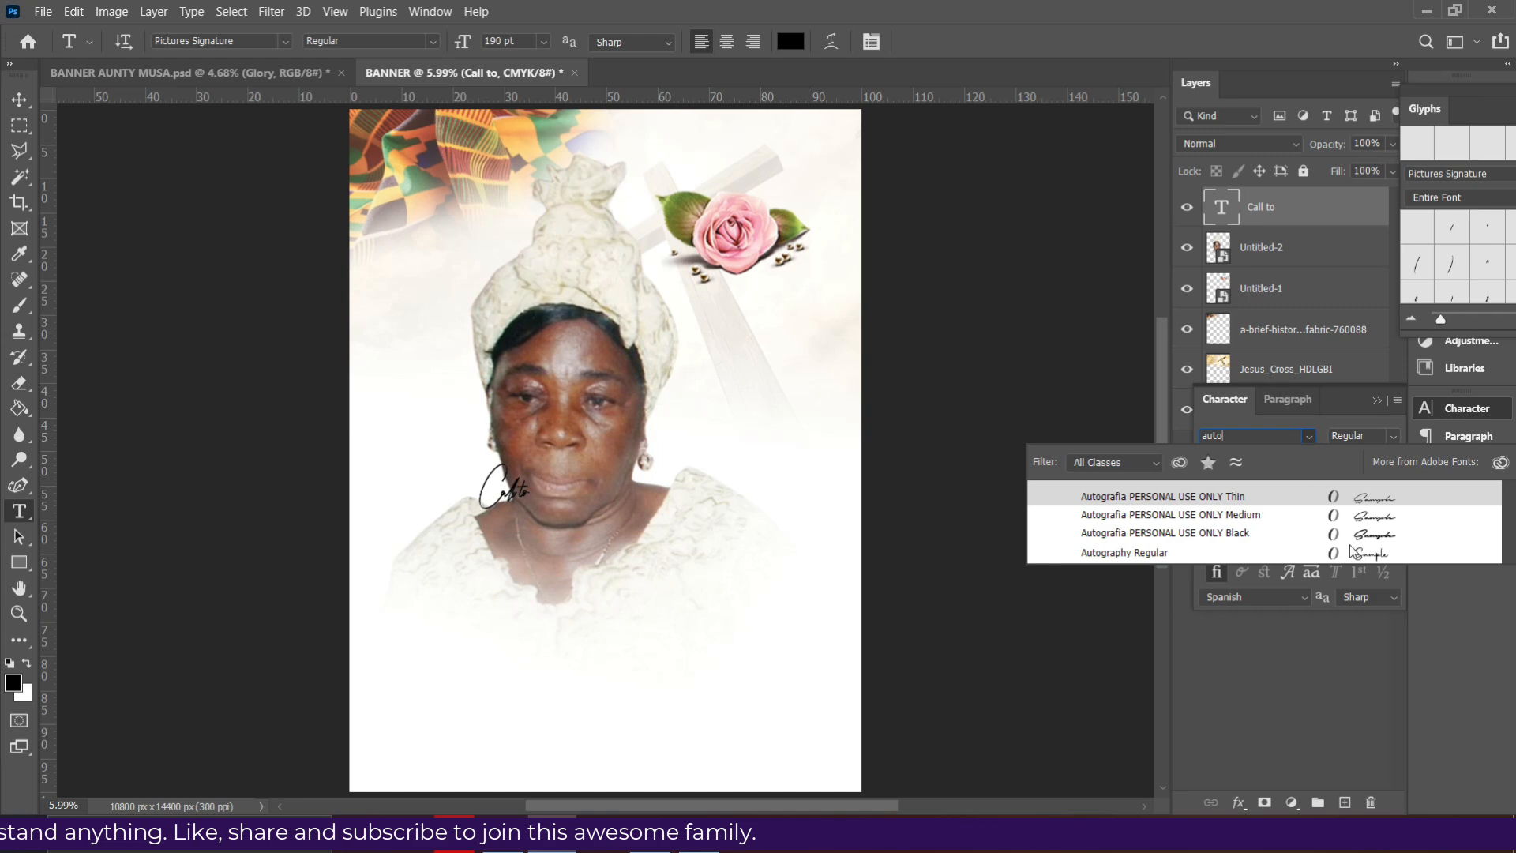
{"action": "key", "text": "Return"}
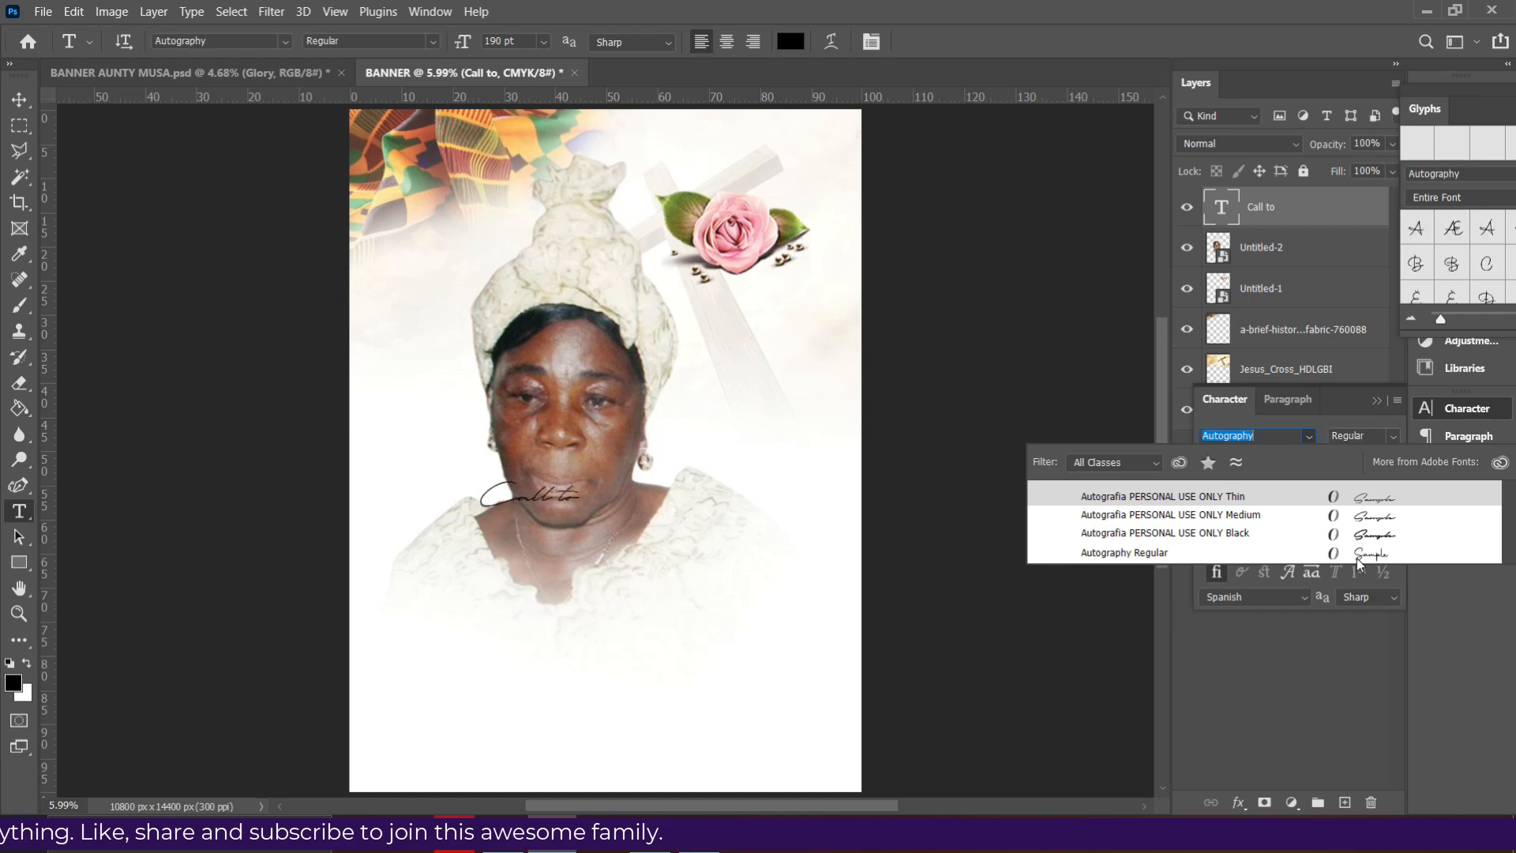
- Apply Autography Regular to 'Call to' and reposition the portrait on the banner
{"action": "left_click", "coordinate": [1357, 558]}
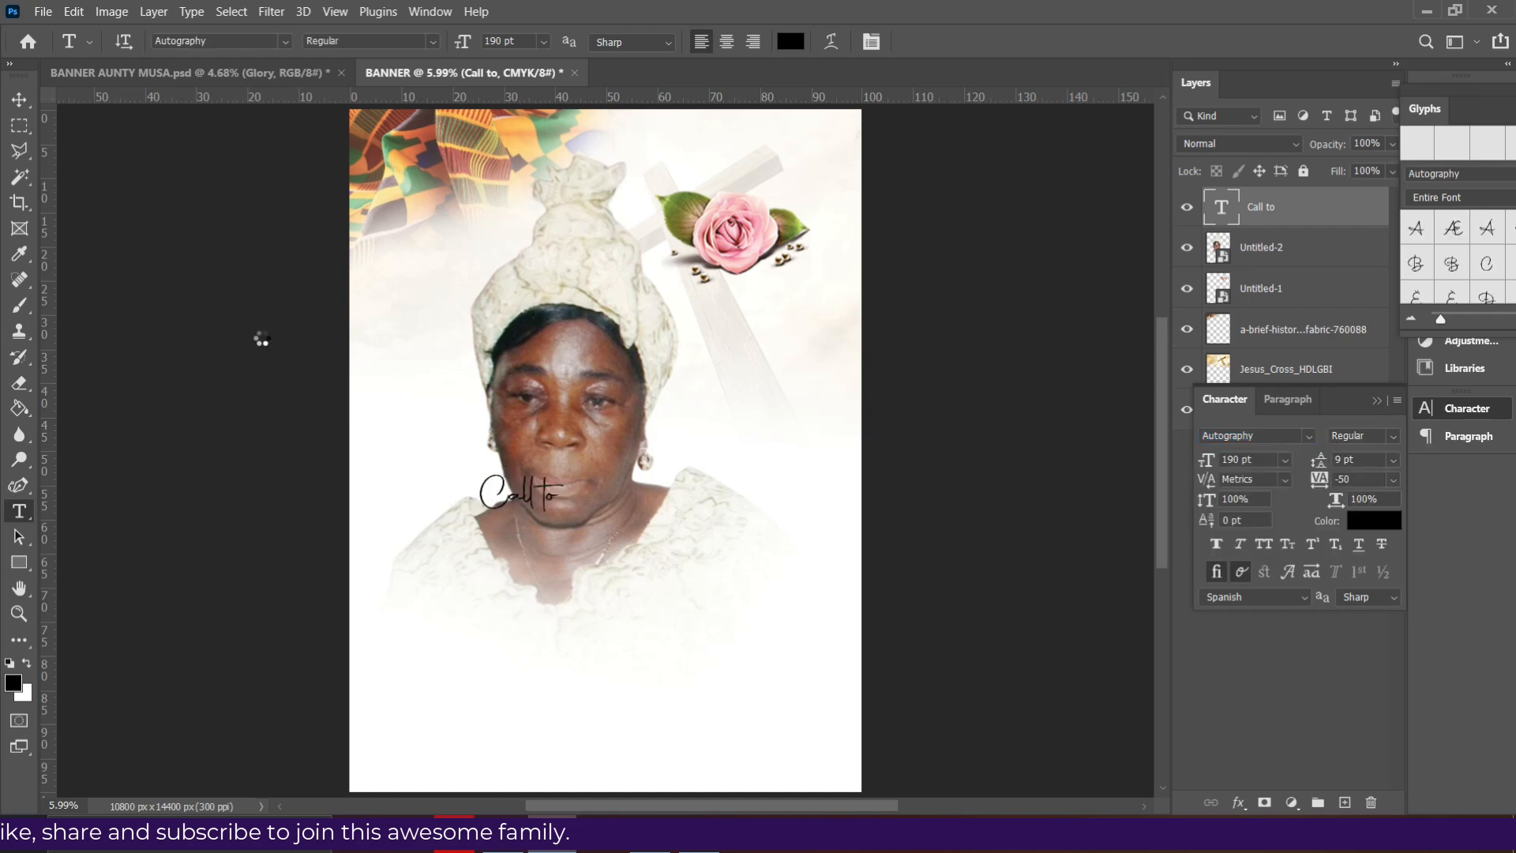
{"action": "left_click", "coordinate": [14, 98]}
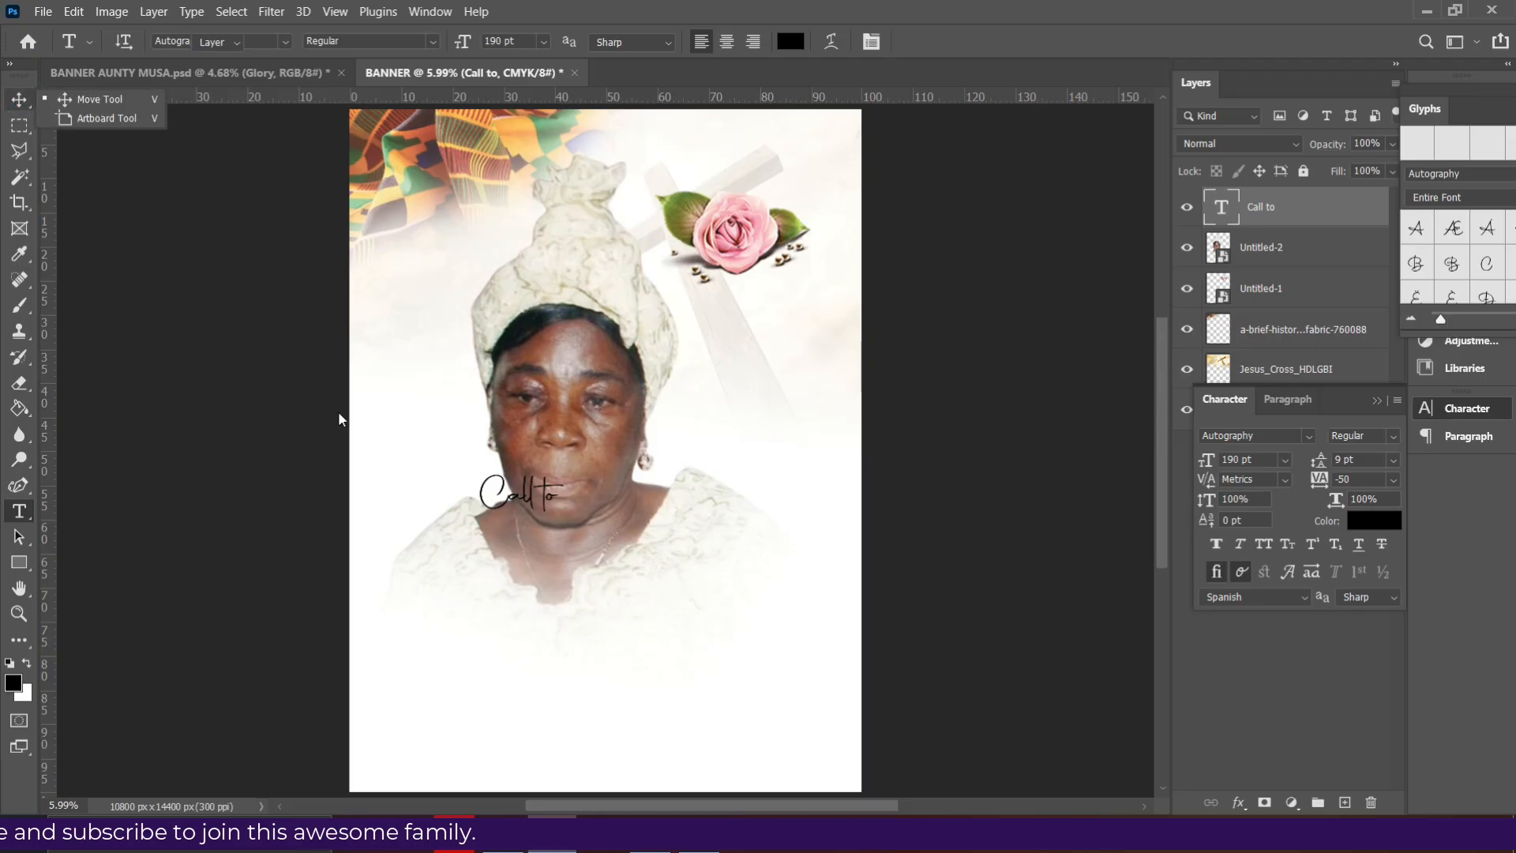
{"action": "left_click", "coordinate": [26, 97]}
{"action": "left_click_drag", "start_coordinate": [520, 495], "coordinate": [711, 343]}
{"action": "left_click", "coordinate": [575, 463]}
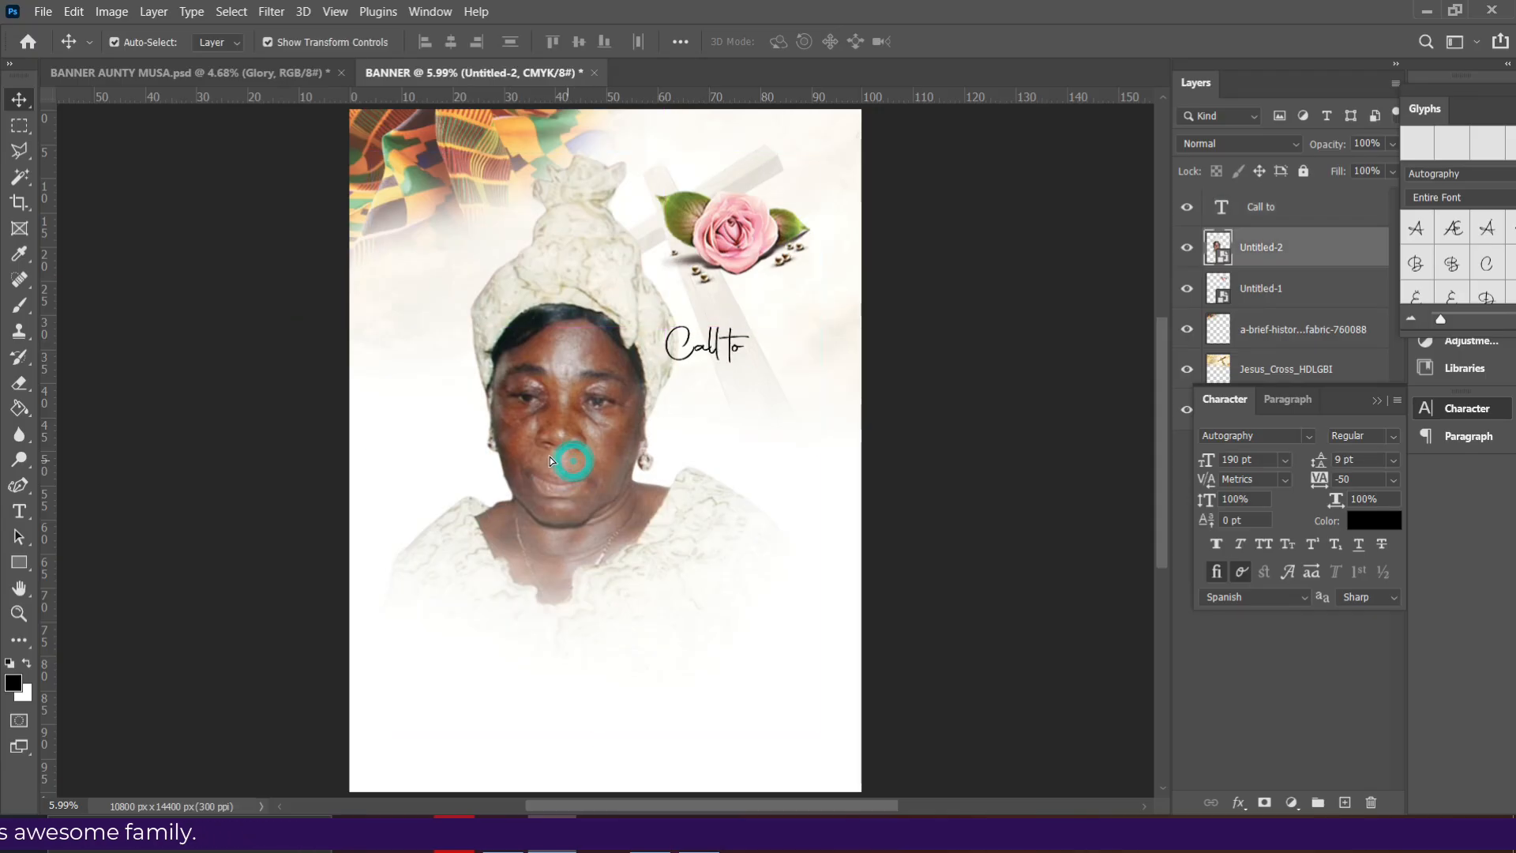
{"action": "left_click_drag", "start_coordinate": [551, 459], "coordinate": [644, 382]}
- Move 'Call to' up beside the cross under the rose and set it to 200 pt
{"action": "left_click", "coordinate": [699, 352]}
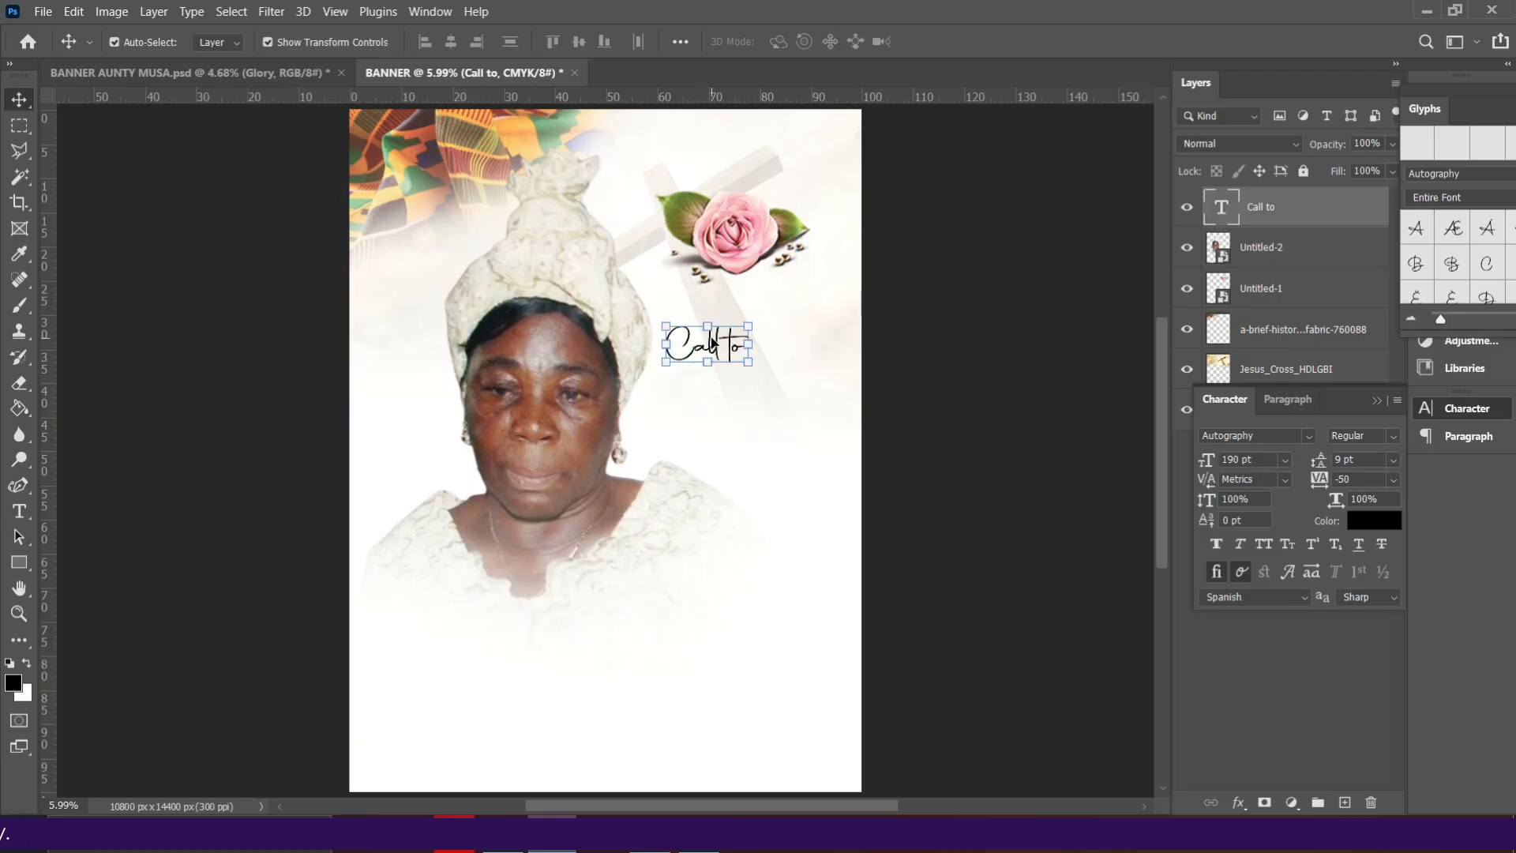
{"action": "left_click_drag", "start_coordinate": [723, 340], "coordinate": [737, 322]}
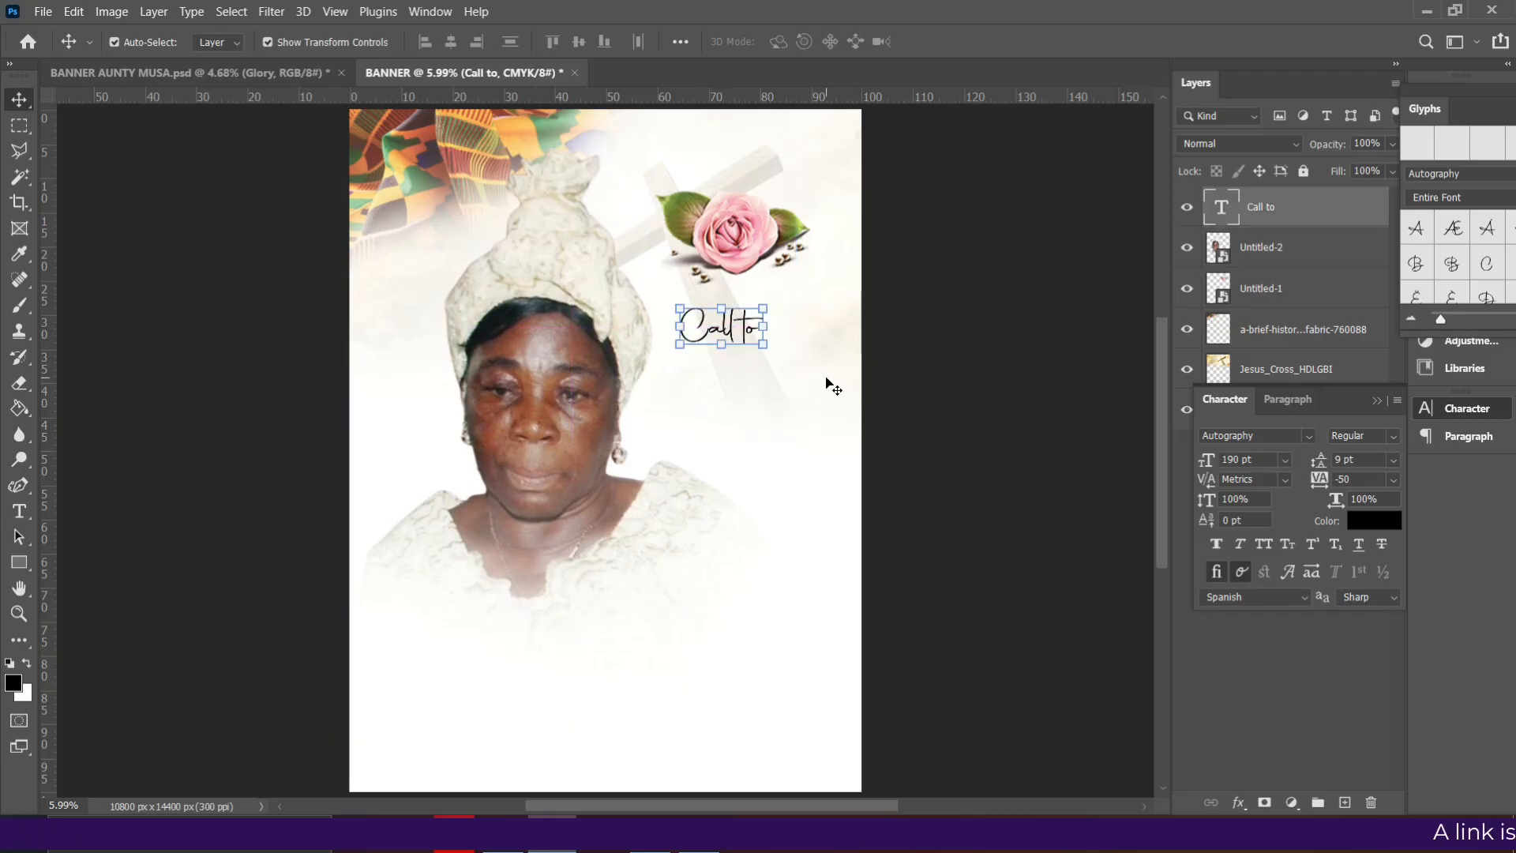
{"action": "left_click", "coordinate": [1256, 459]}
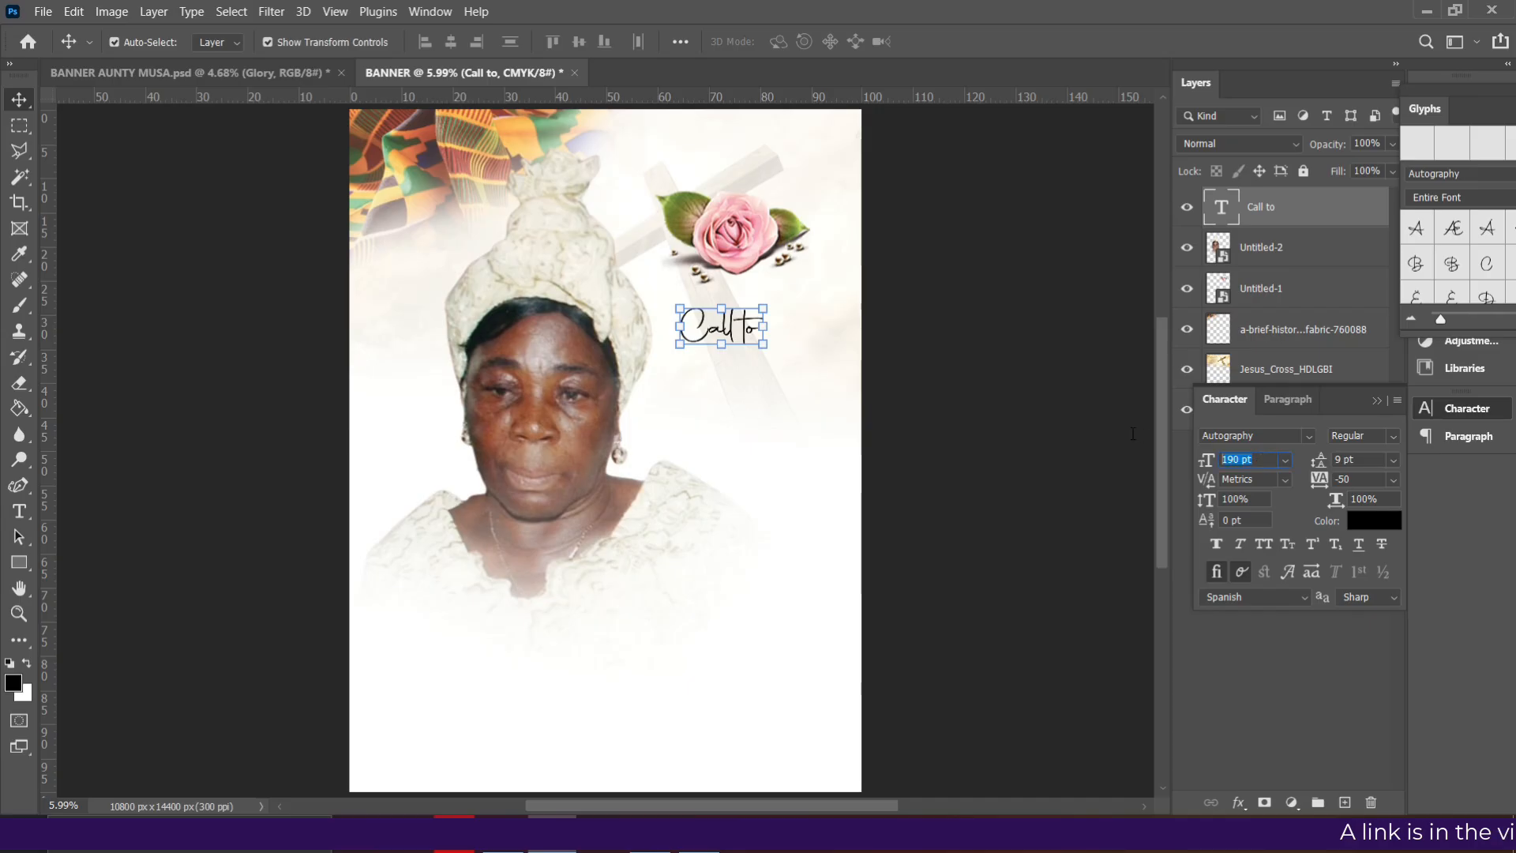
{"action": "type", "text": "200"}
{"action": "key", "text": "Return"}
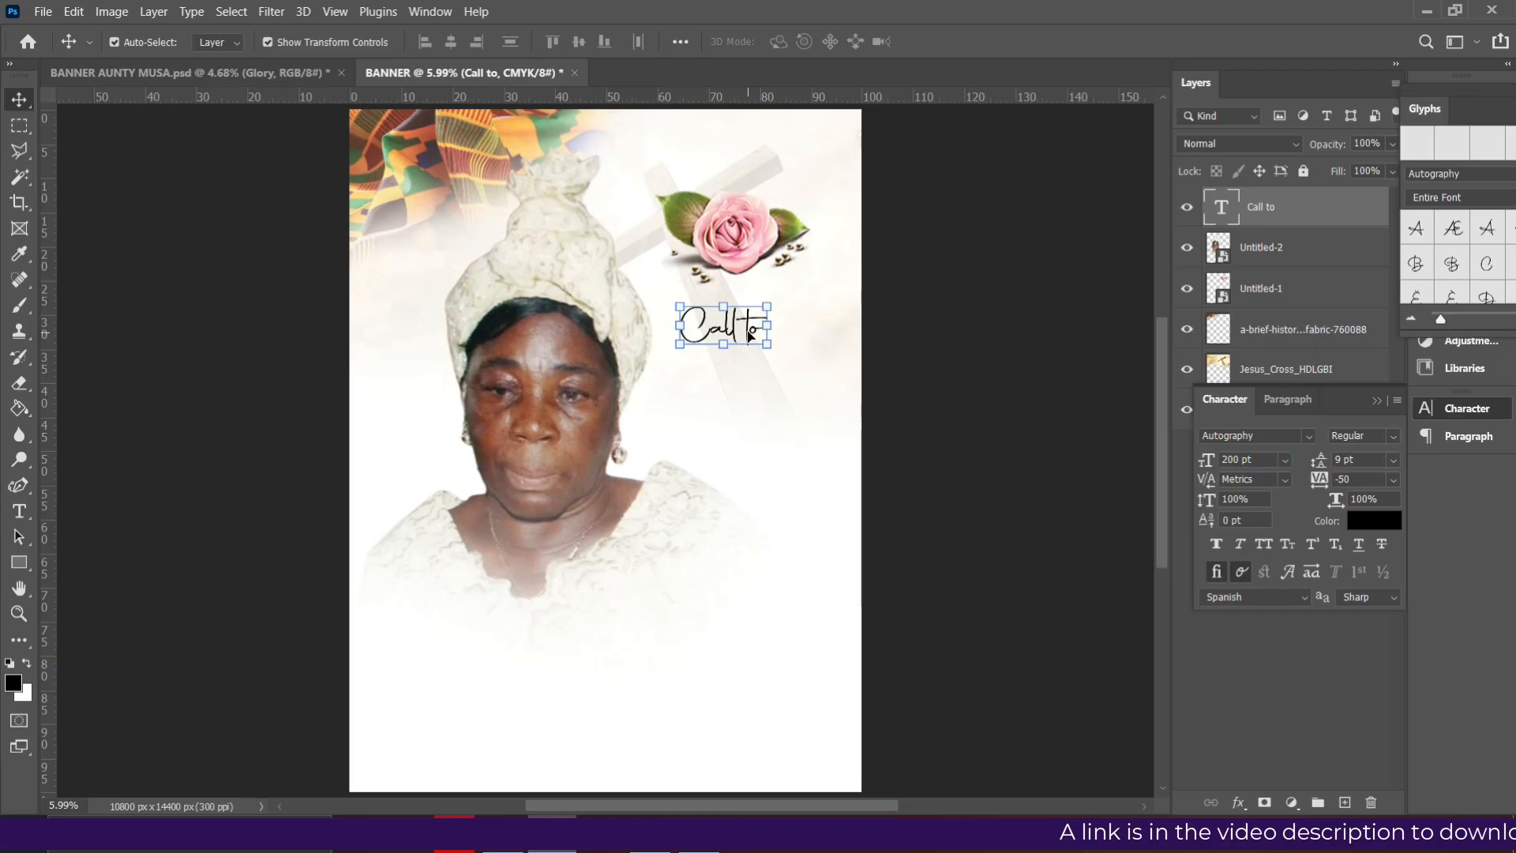
- Duplicate 'Call to' just below itself and retype the copy as 'Glory'
{"action": "left_click_drag", "start_coordinate": [743, 337], "coordinate": [752, 405]}
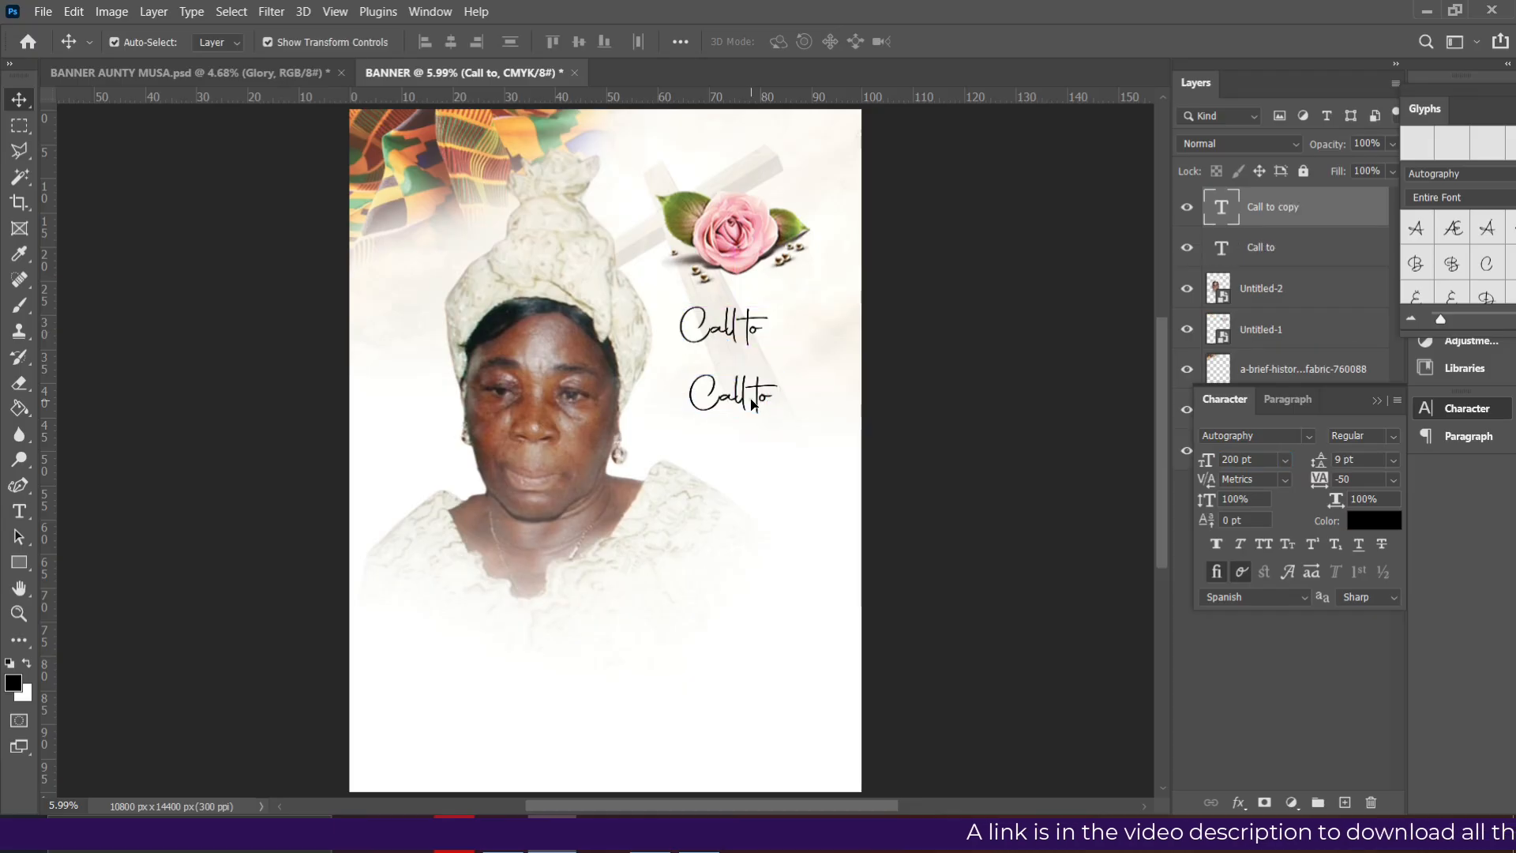
{"action": "left_click", "coordinate": [752, 404]}
{"action": "double_click", "coordinate": [752, 404]}
{"action": "type", "text": "Glor"}
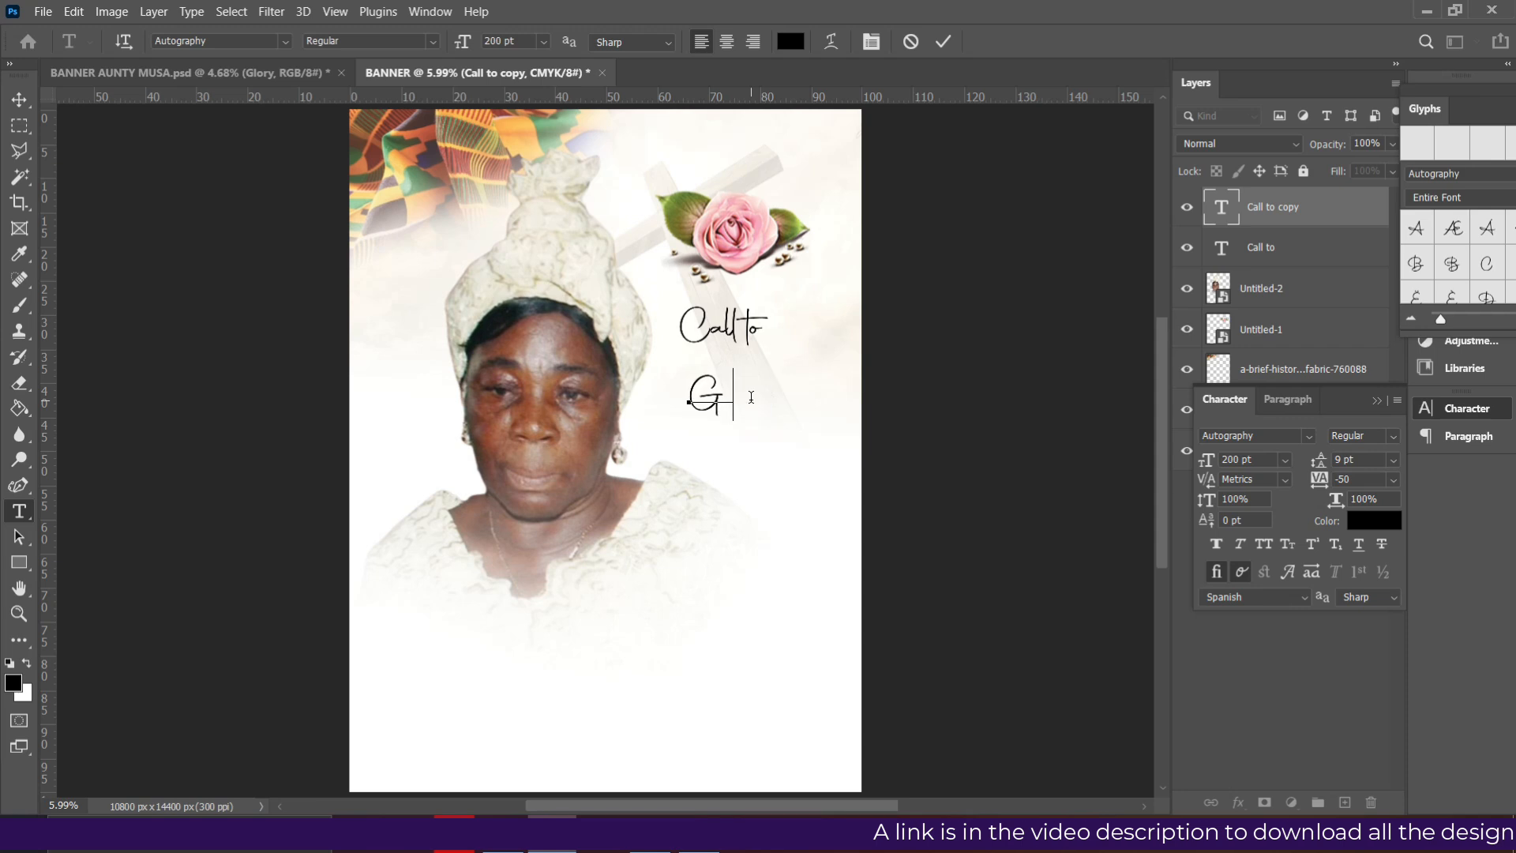
{"action": "left_click", "coordinate": [943, 41]}
{"action": "key", "text": "v"}
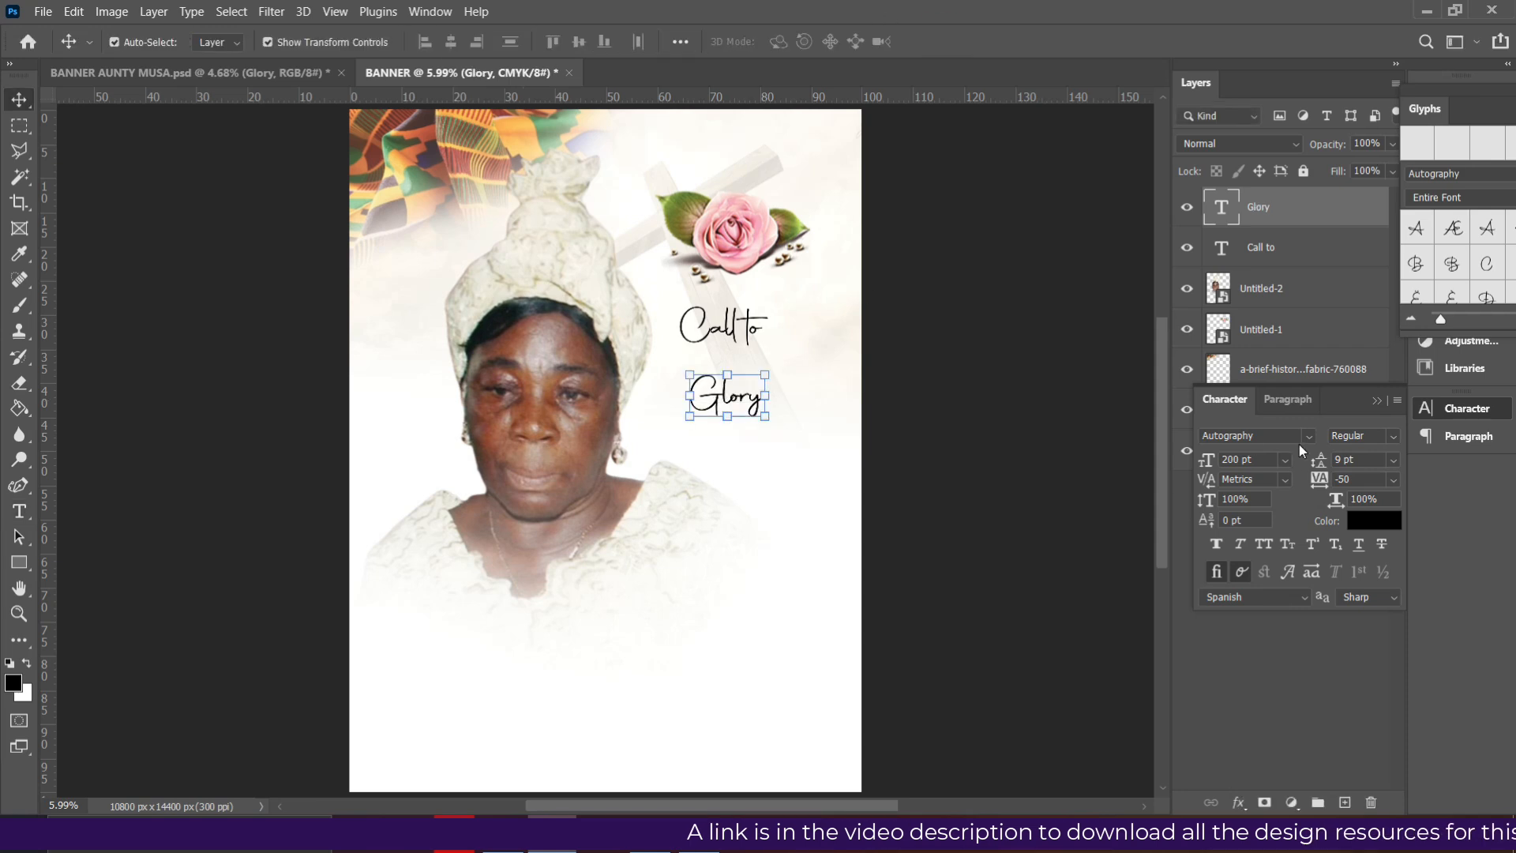
- Set 'Glory' in Bizantheum, trying 300 pt and then 400 pt
{"action": "left_click", "coordinate": [1305, 435]}
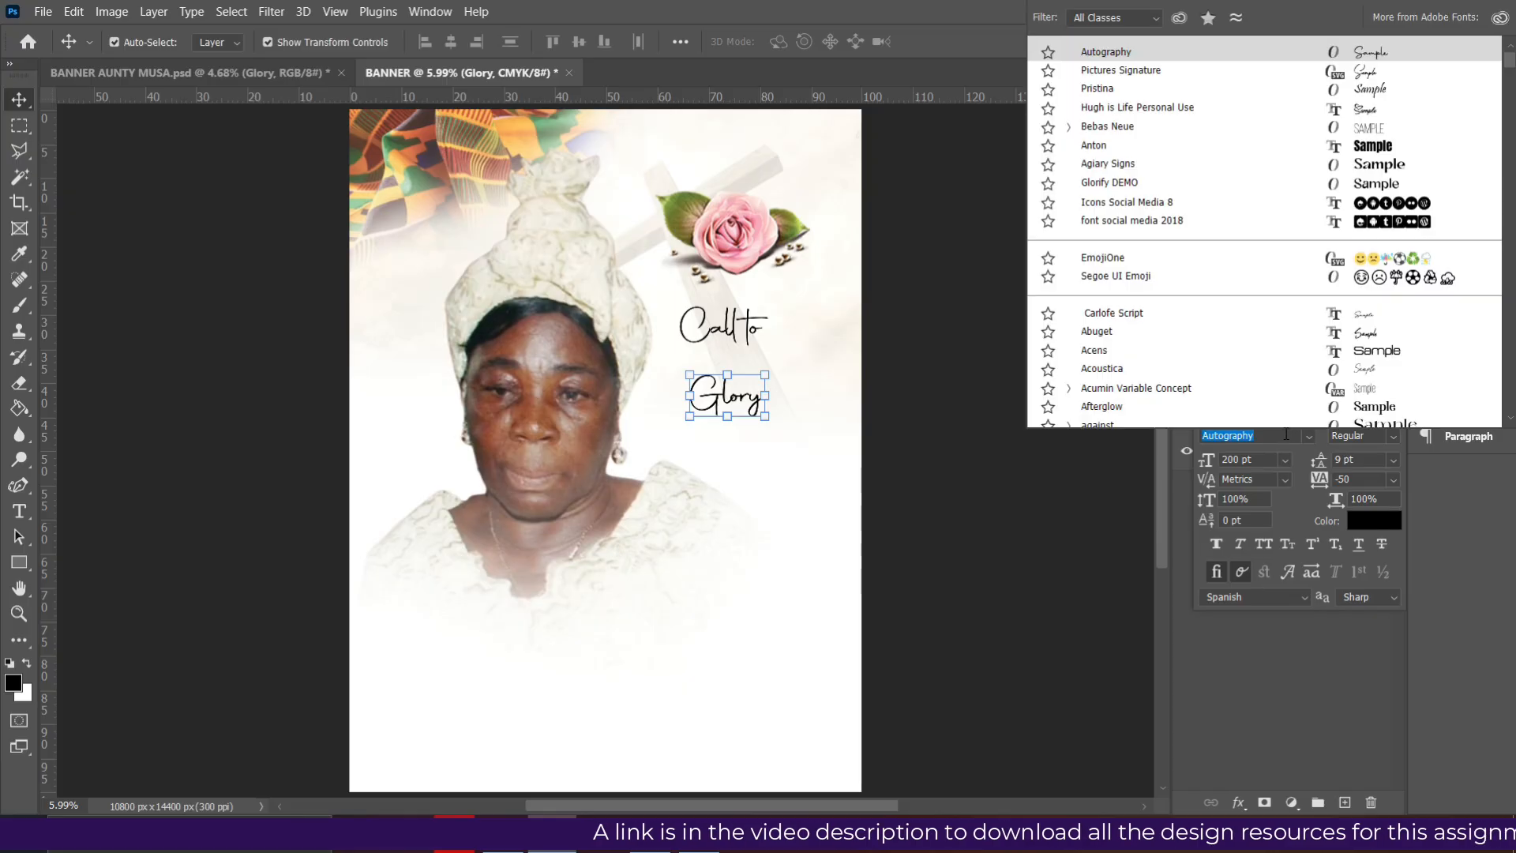
{"action": "type", "text": "biz"}
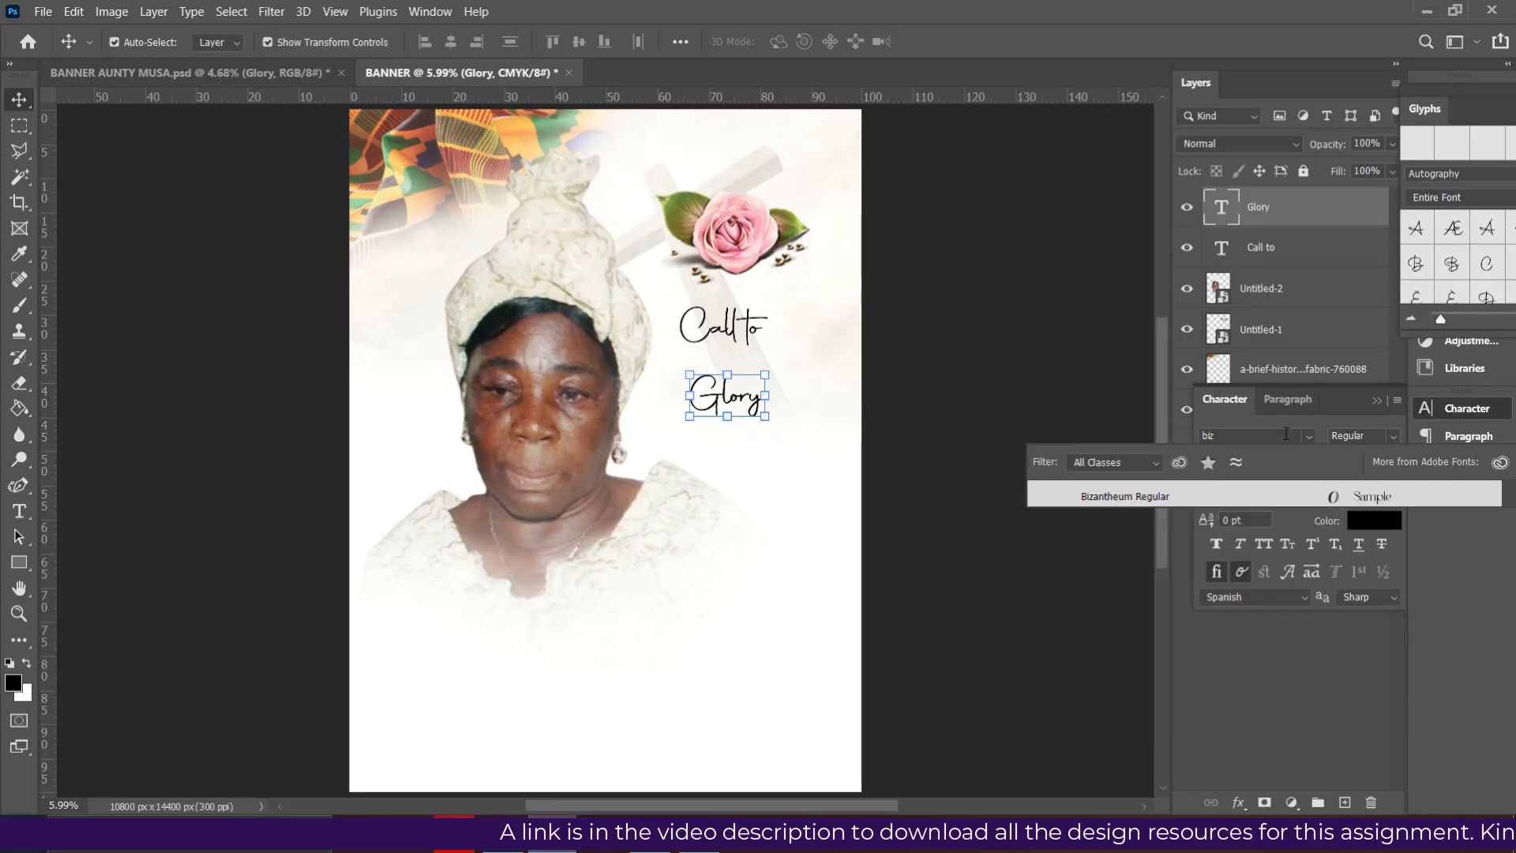
{"action": "left_click", "coordinate": [1149, 496]}
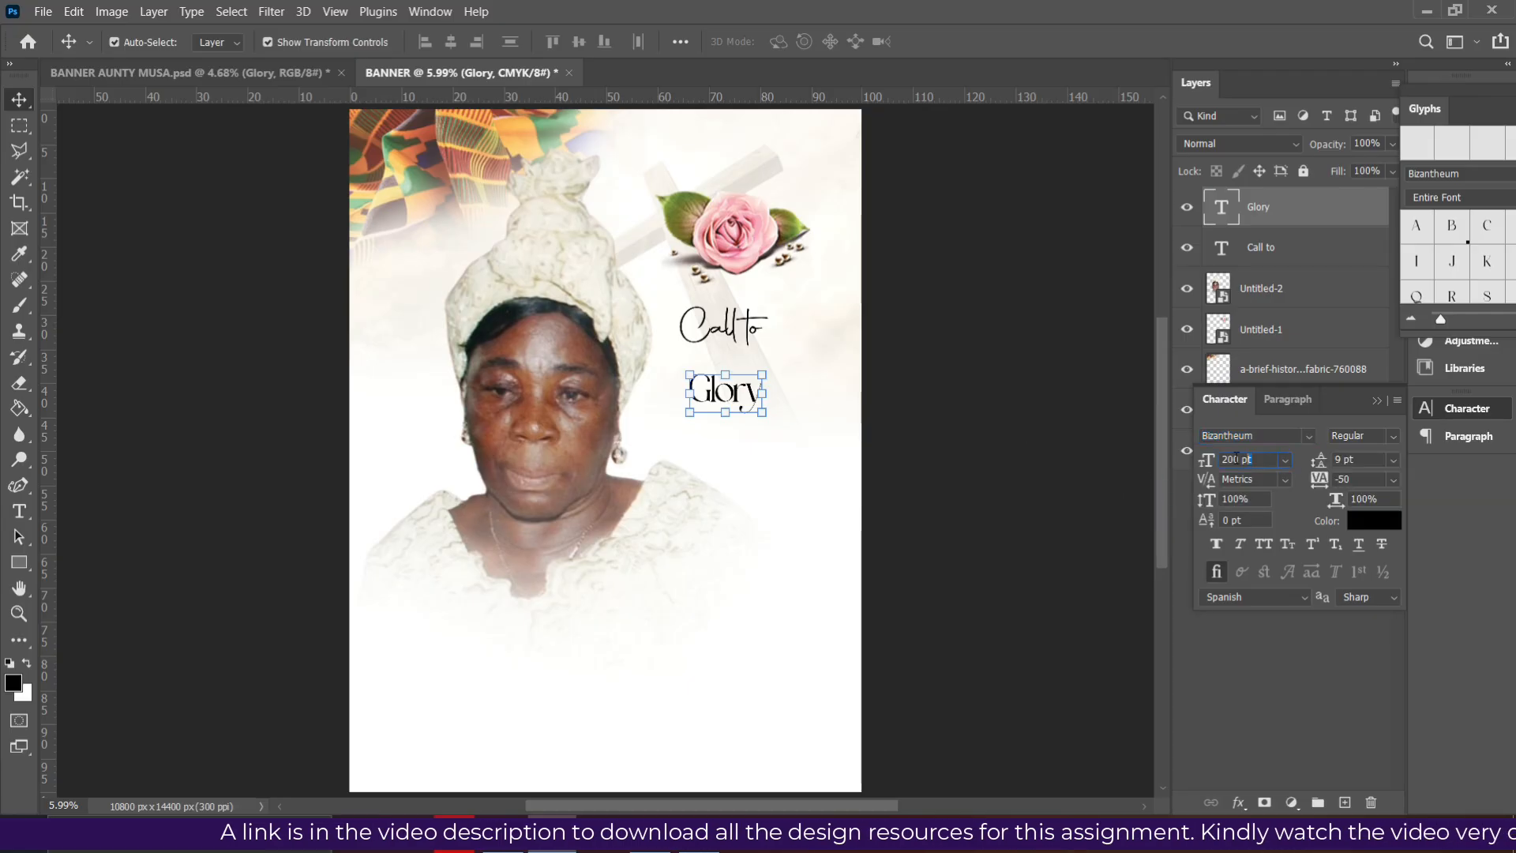
{"action": "type", "text": "300"}
{"action": "key", "text": "Return"}
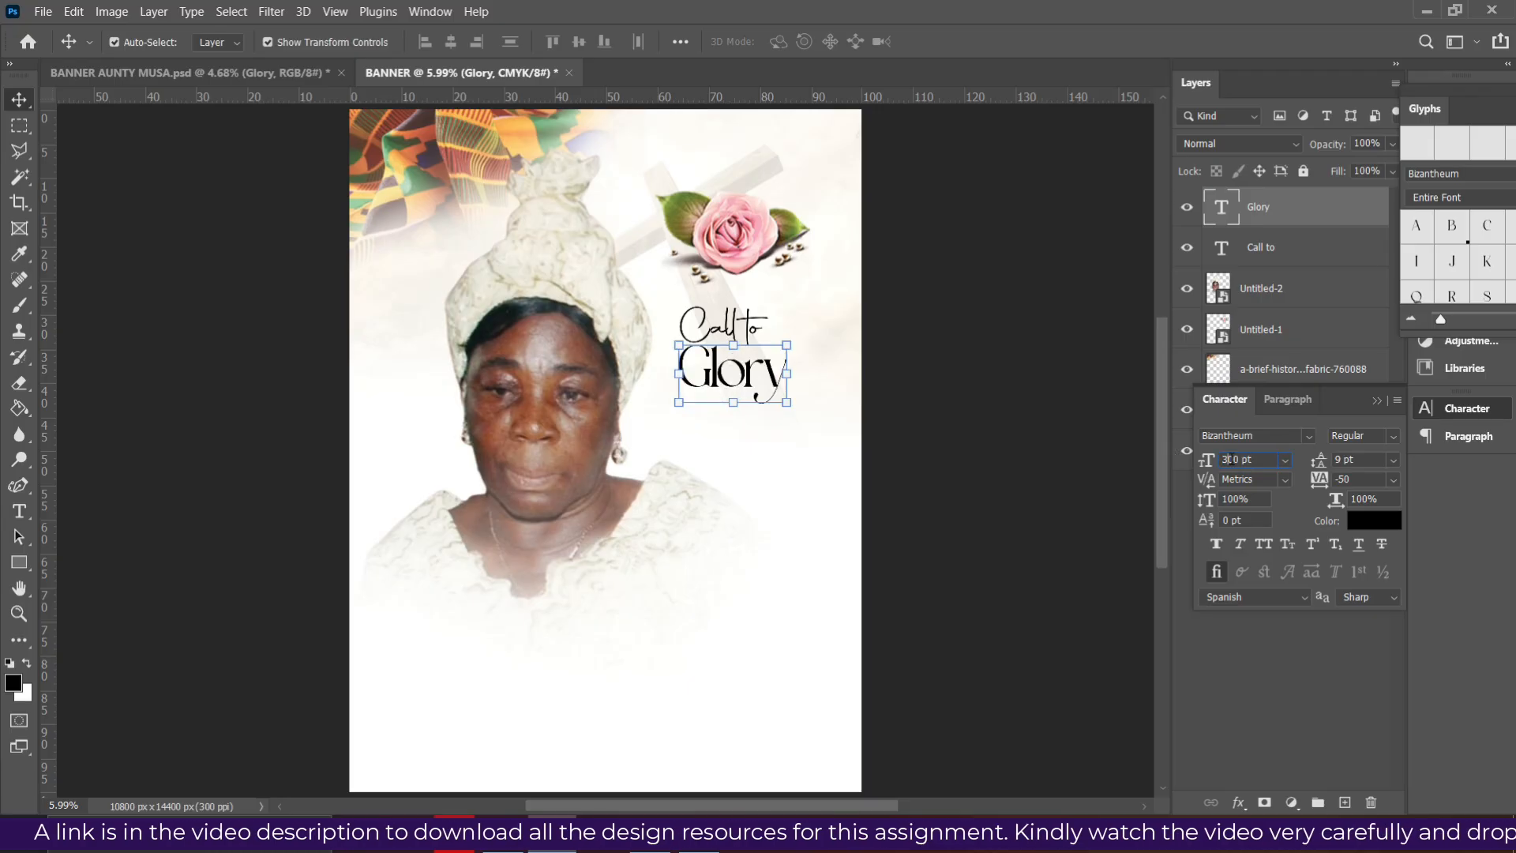
{"action": "type", "text": "426"}
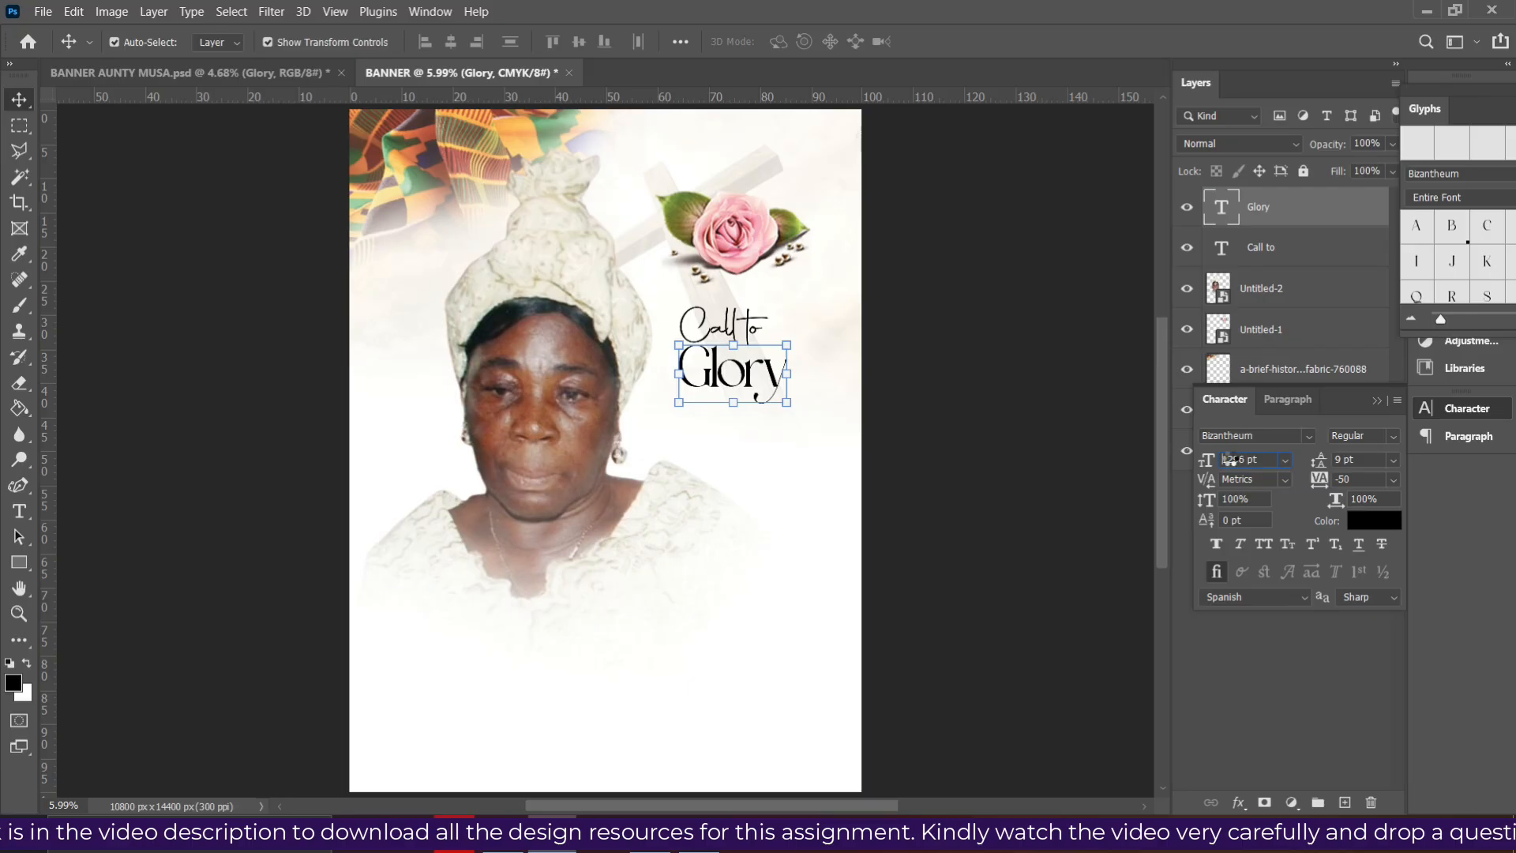
{"action": "key", "text": "Return"}
{"action": "left_click", "coordinate": [877, 310]}
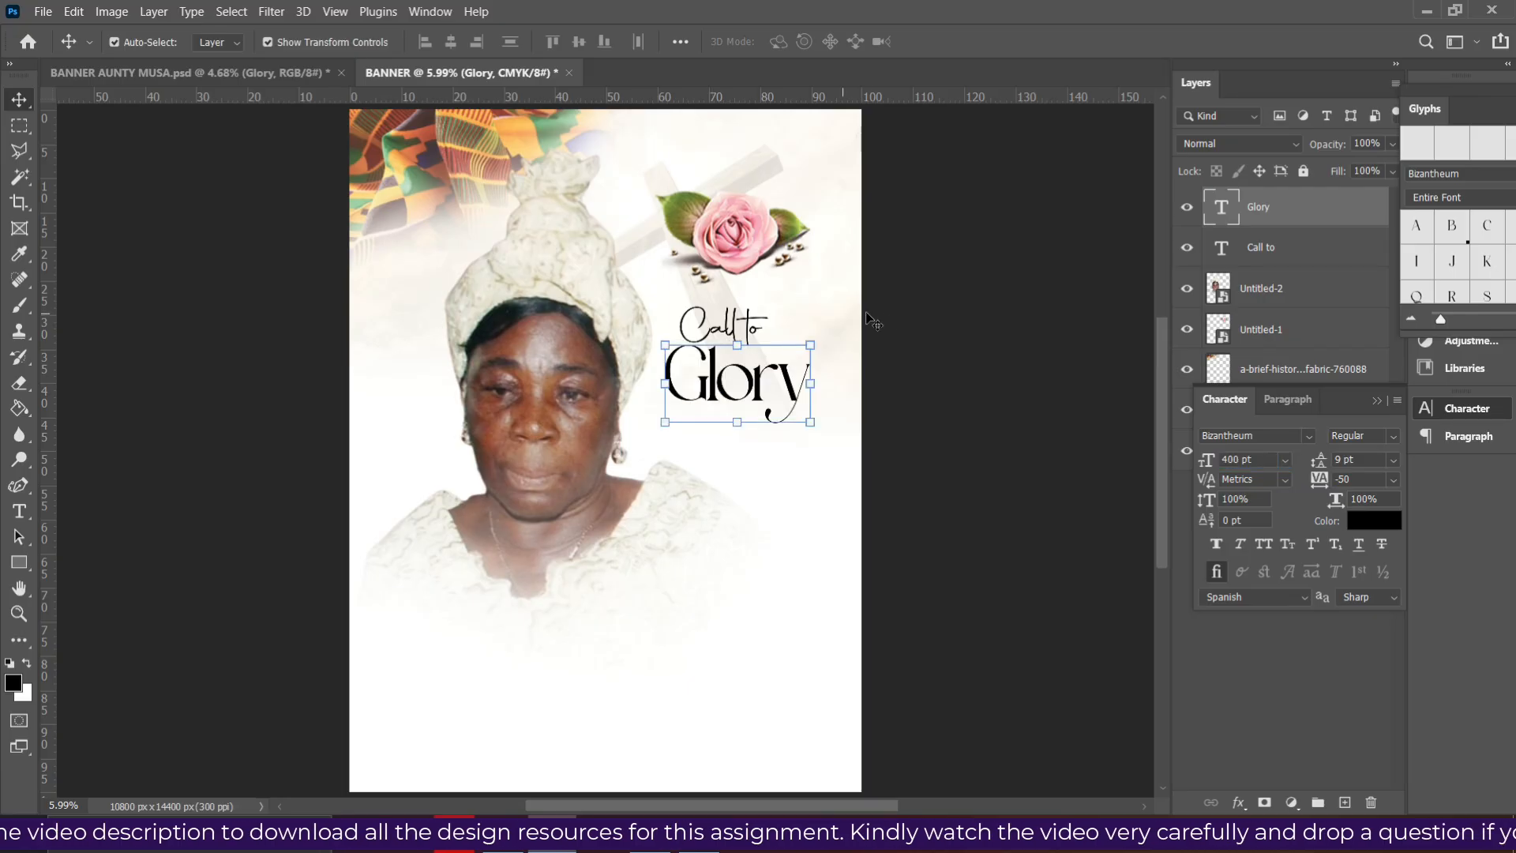
- Resize 'Call to' to 300 pt, then settle on 250 pt
{"action": "left_click", "coordinate": [736, 339]}
{"action": "left_click", "coordinate": [1206, 460]}
{"action": "type", "text": "300"}
{"action": "key", "text": "Return"}
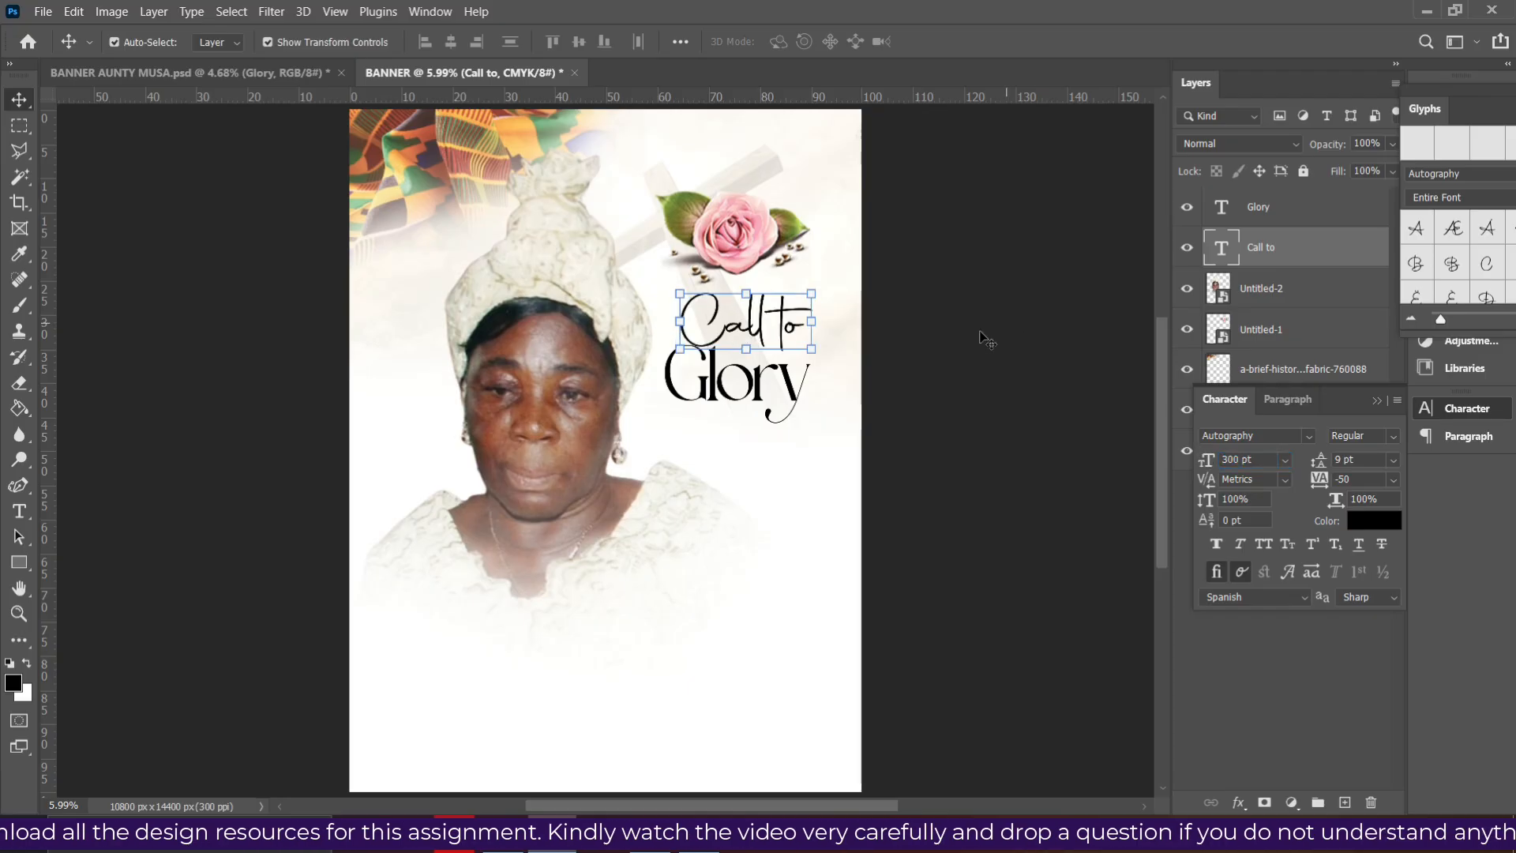
{"action": "left_click", "coordinate": [970, 446]}
{"action": "left_click", "coordinate": [755, 331]}
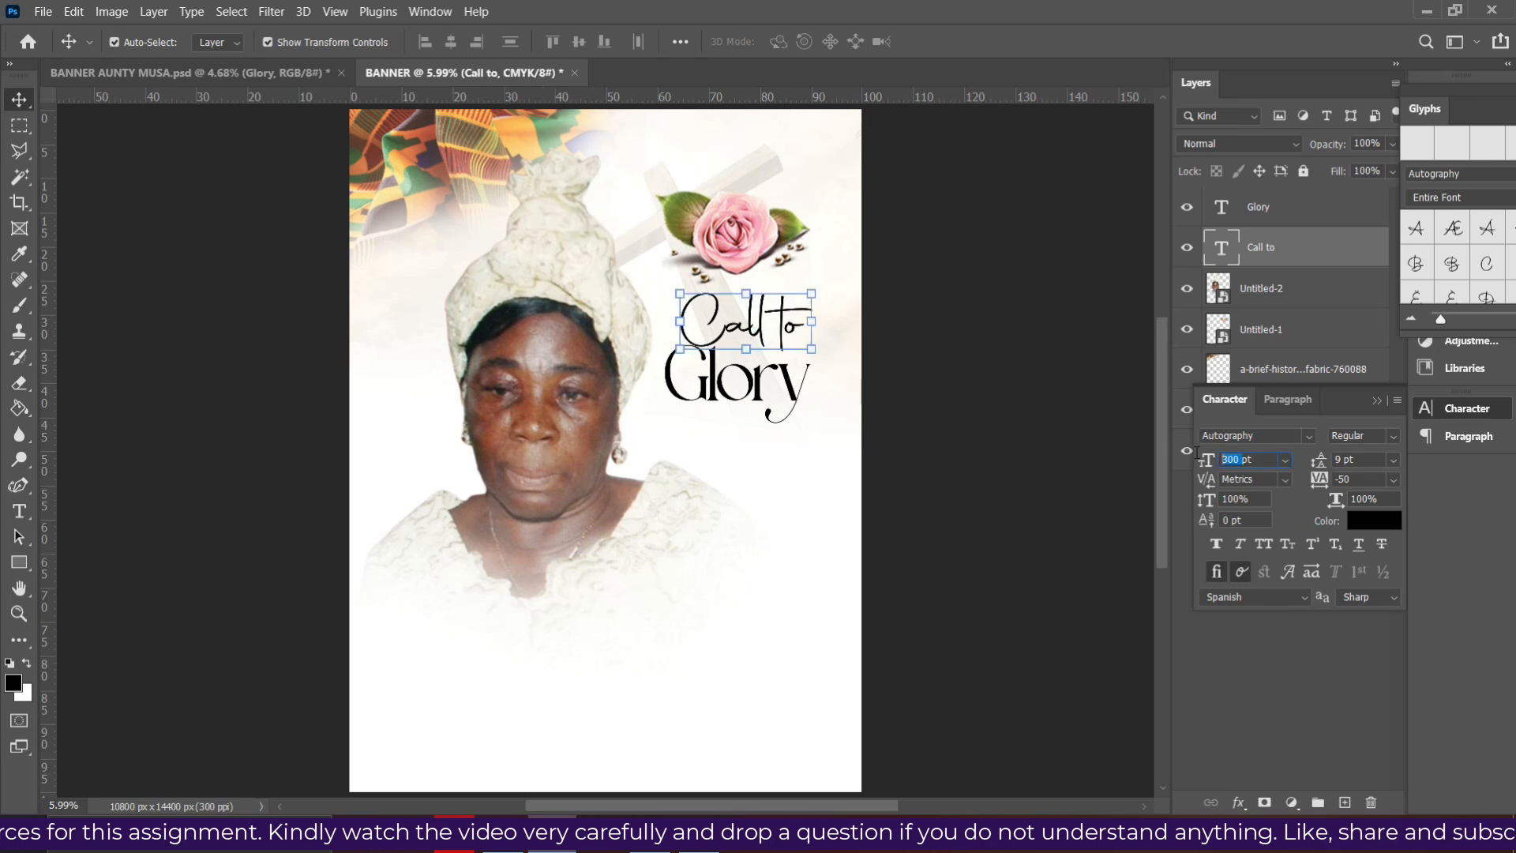
{"action": "type", "text": "25"}
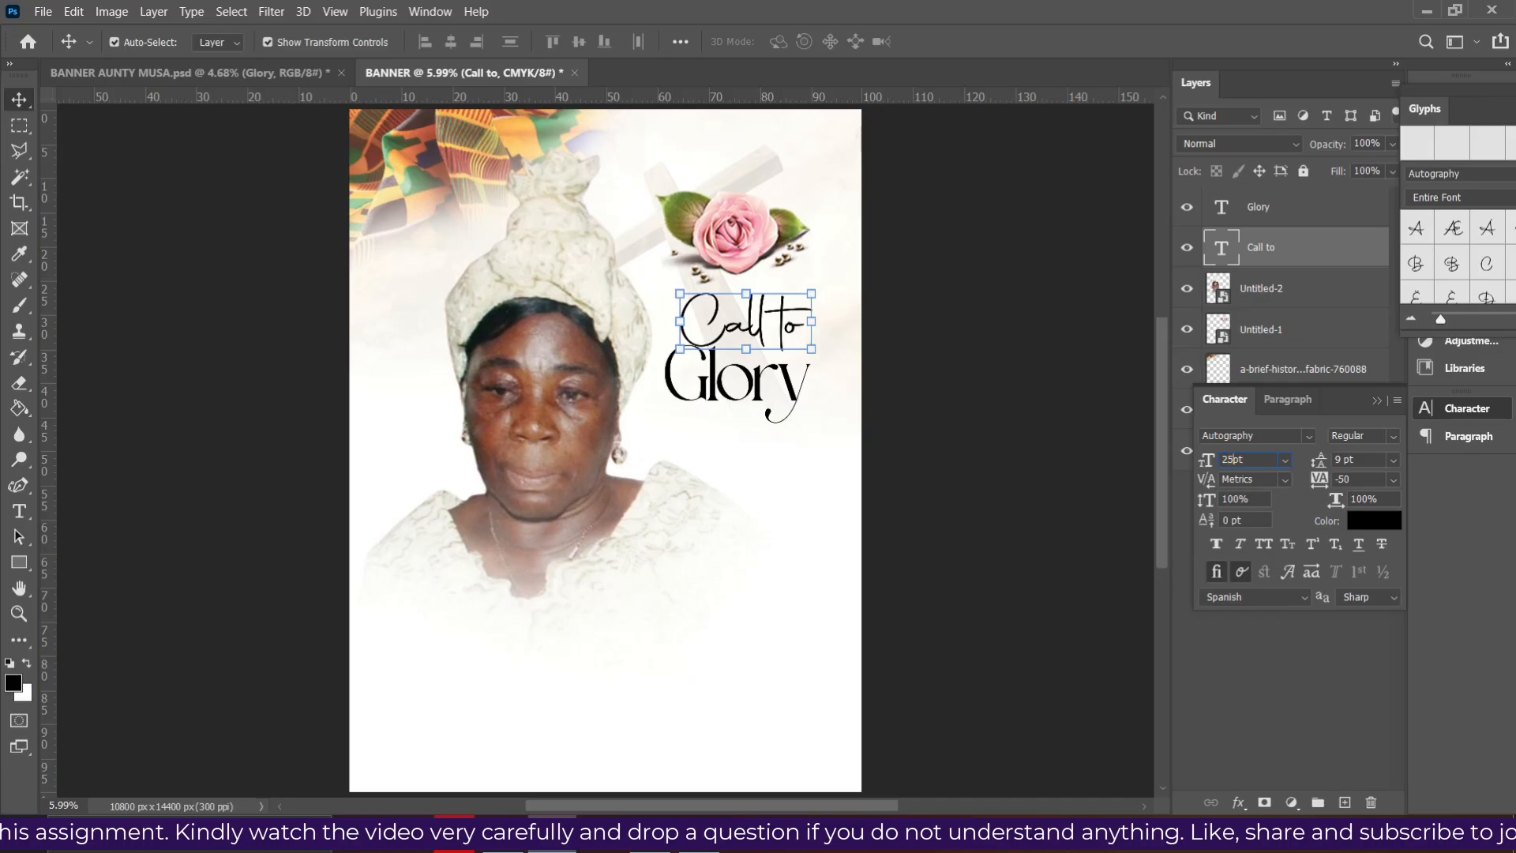
{"action": "type", "text": "0"}
{"action": "key", "text": "Return"}
- Set 'Glory' to 350 pt and drag a duplicate lower over the portrait
{"action": "left_click", "coordinate": [778, 404]}
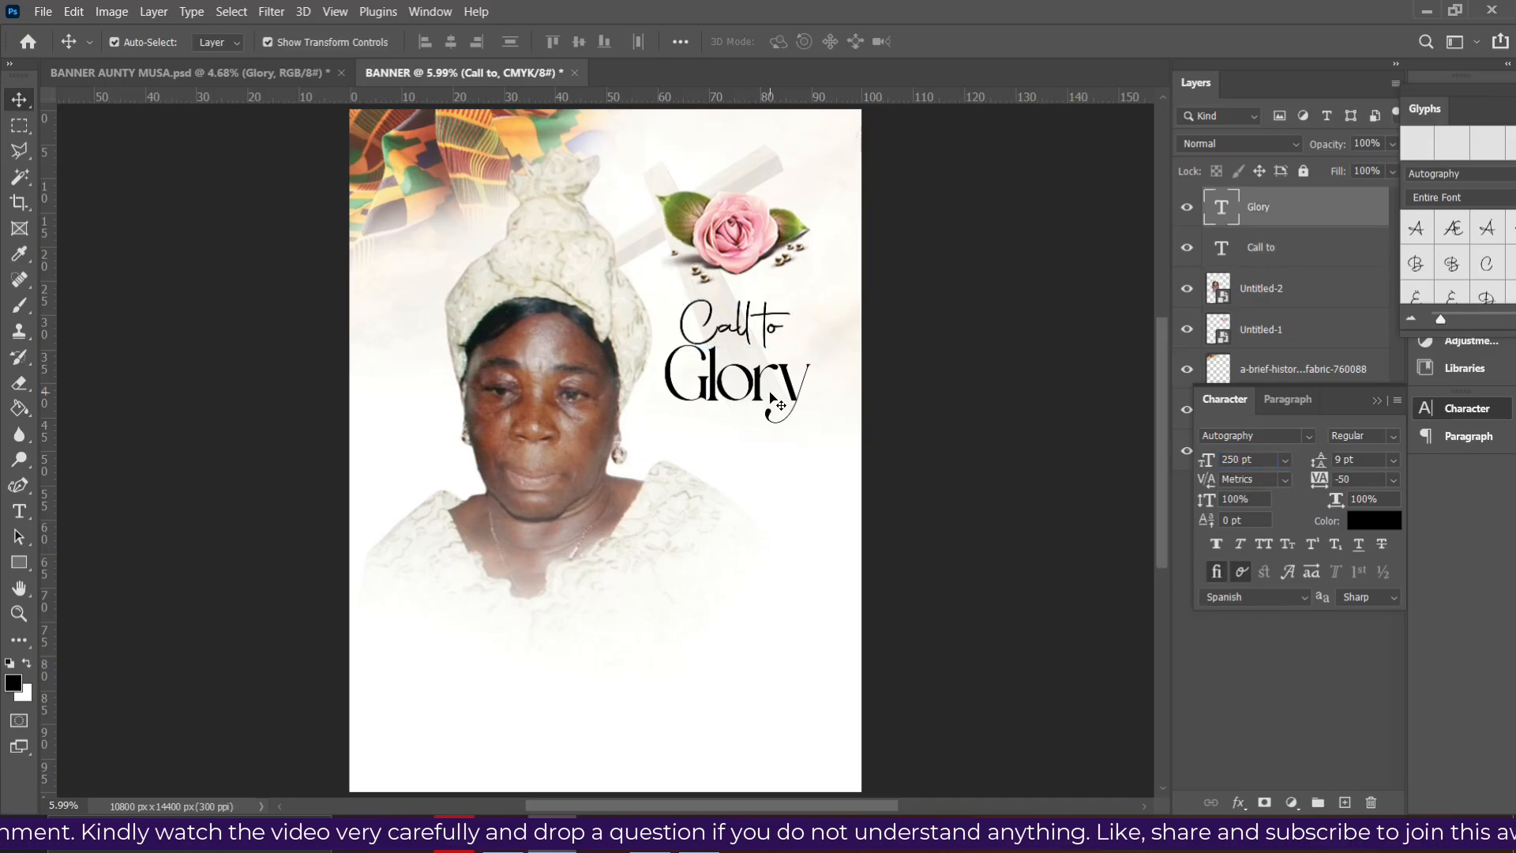
{"action": "left_click", "coordinate": [1257, 463]}
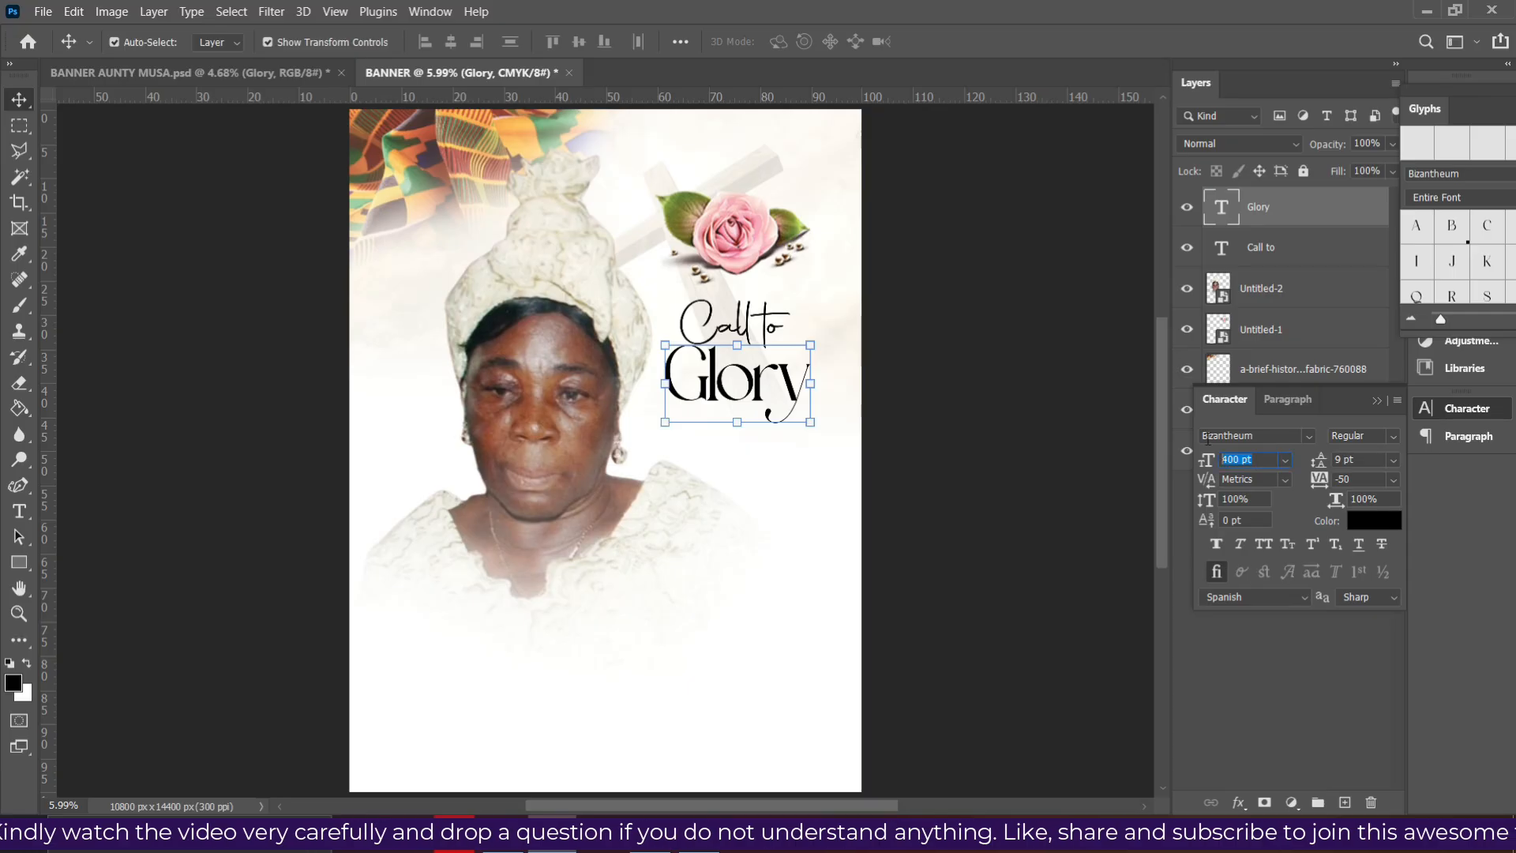
{"action": "type", "text": "350"}
{"action": "key", "text": "Return"}
{"action": "left_click", "coordinate": [1014, 419]}
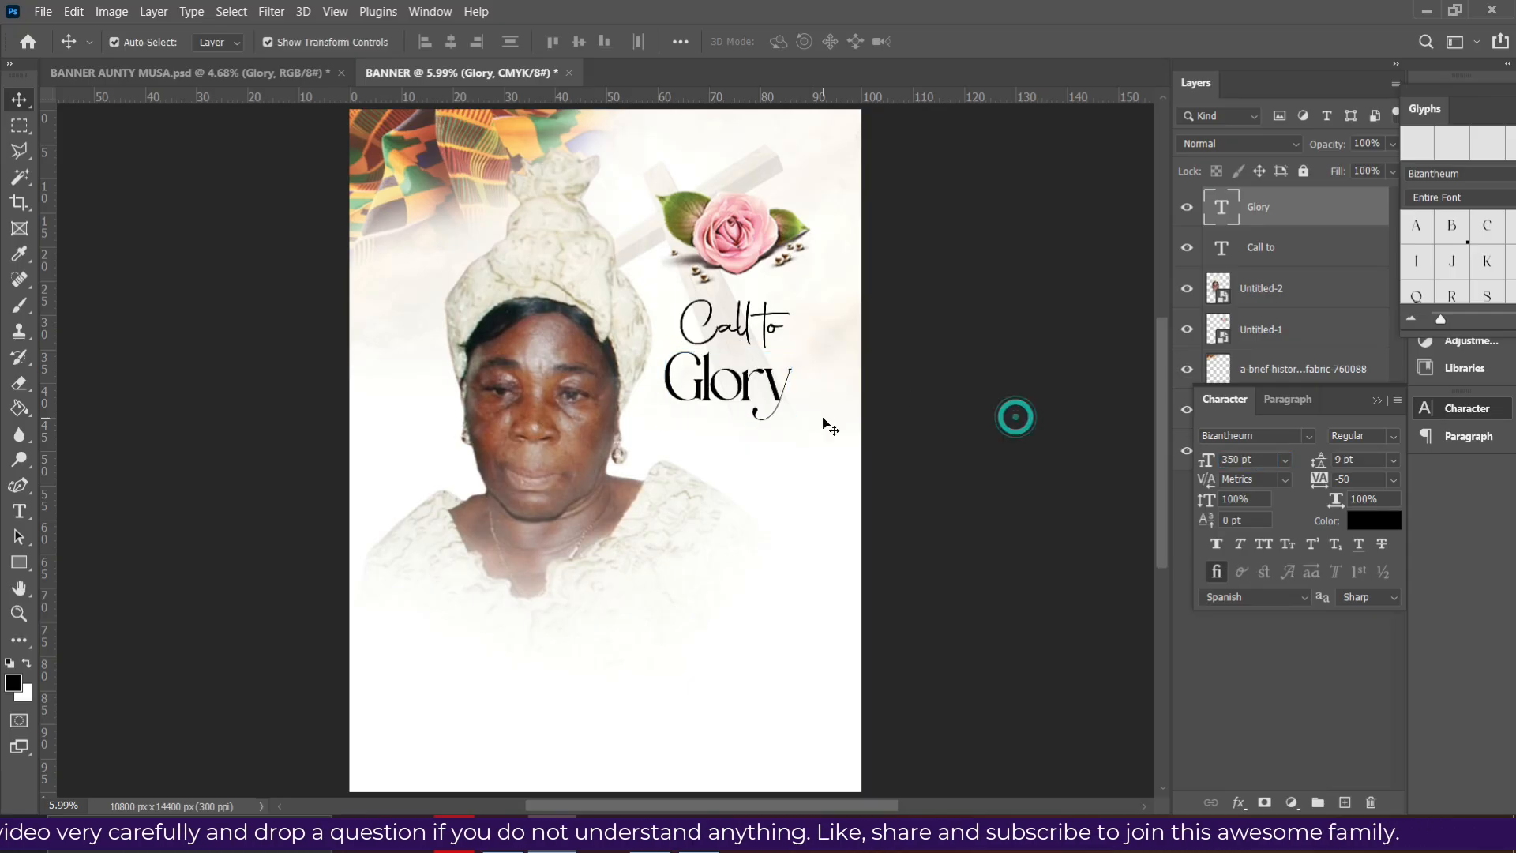
{"action": "left_click", "coordinate": [740, 391]}
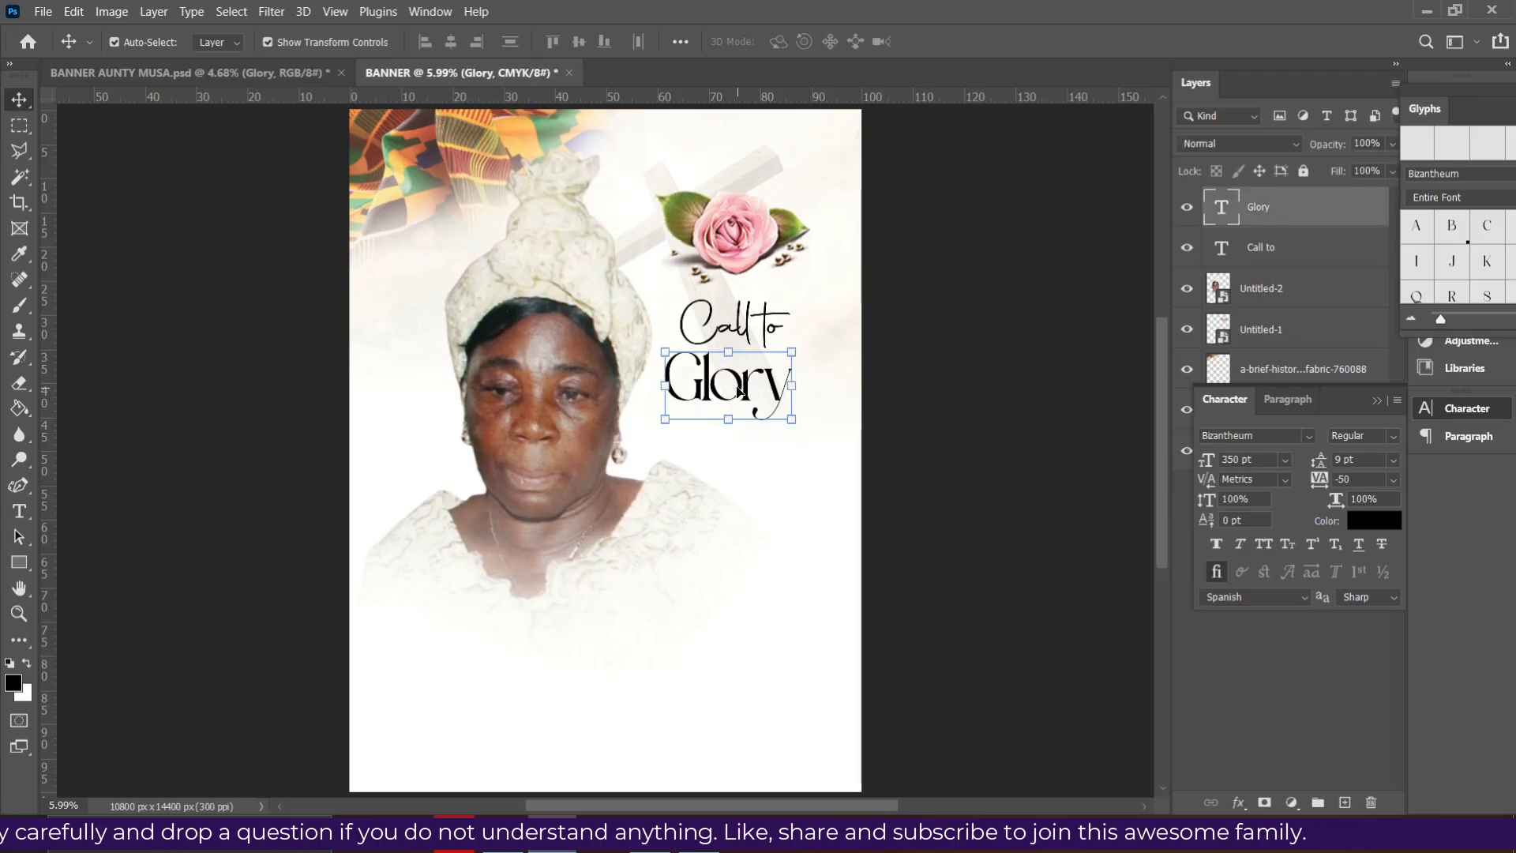
{"action": "left_click_drag", "start_coordinate": [746, 385], "coordinate": [572, 587]}
- Retype the copied Glory text as 'Obaapanyin' and shift it left
{"action": "double_click", "coordinate": [573, 587]}
{"action": "type", "text": "Obaa"}
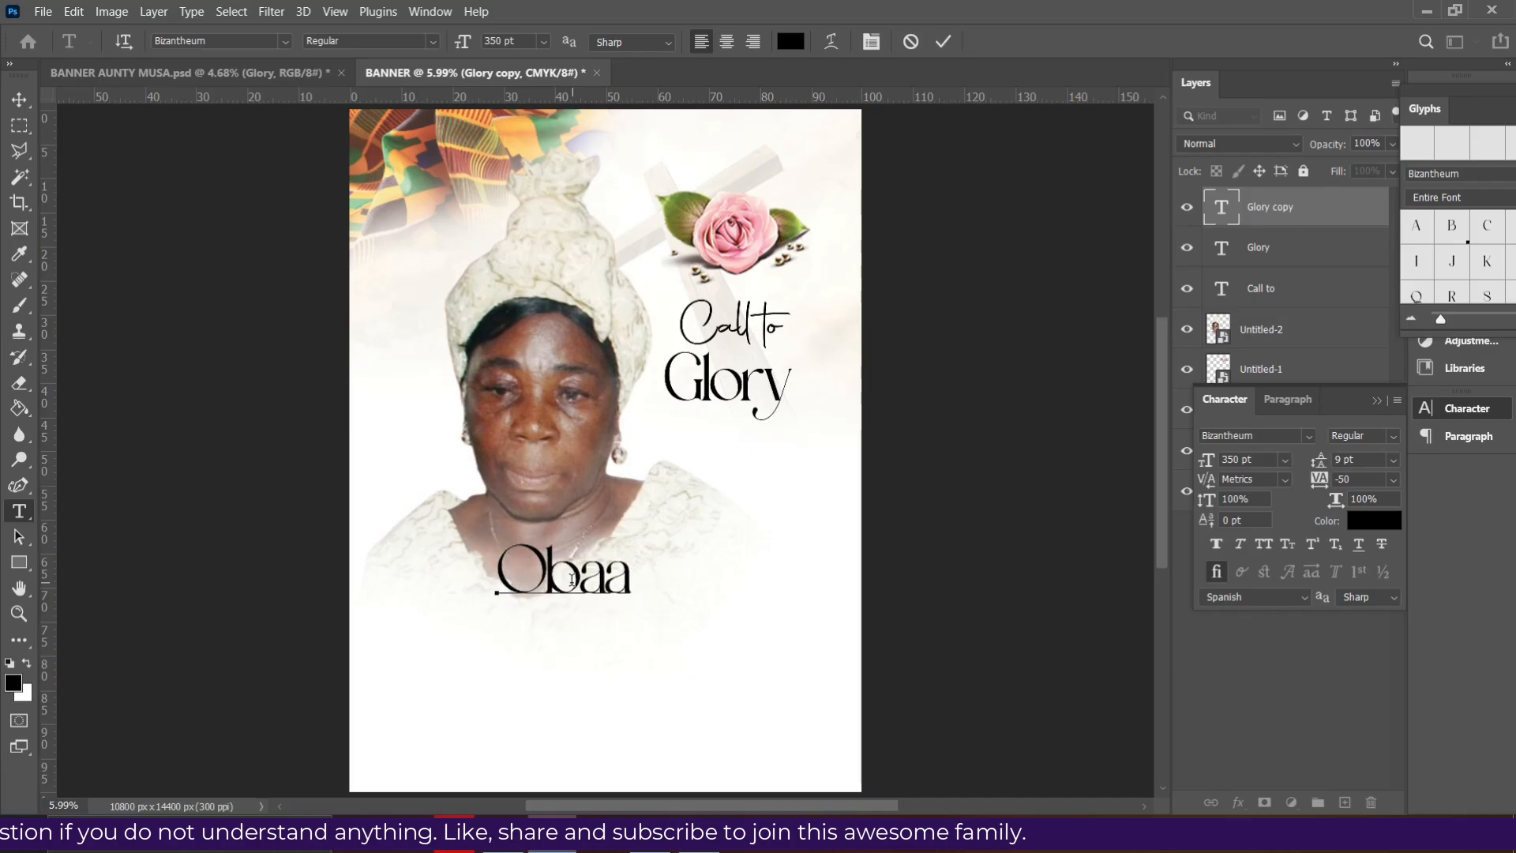
{"action": "type", "text": "panyin"}
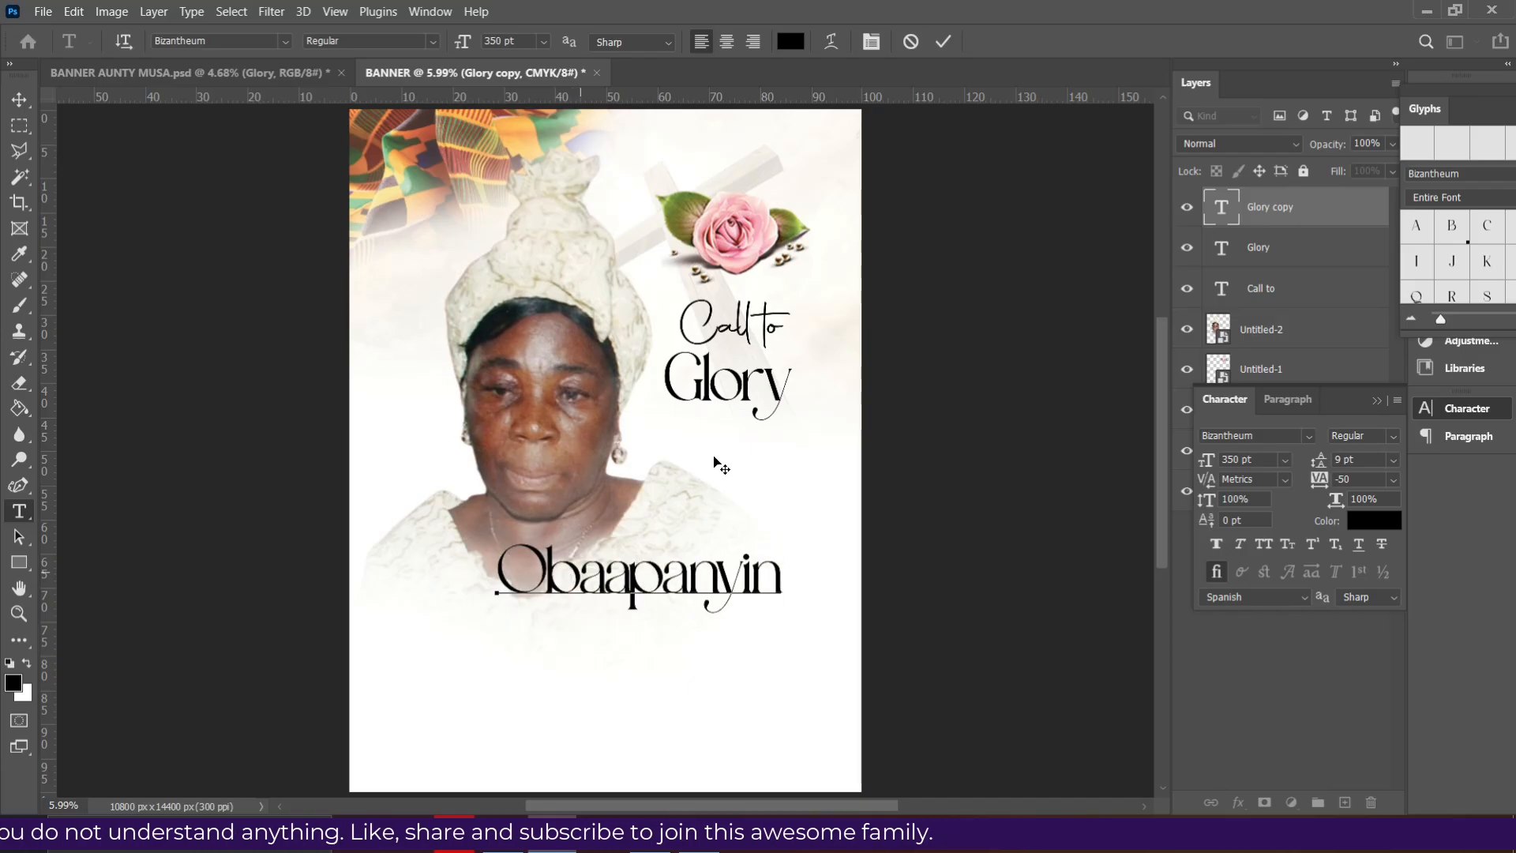
{"action": "left_click", "coordinate": [943, 41]}
{"action": "key", "text": "v"}
{"action": "left_click_drag", "start_coordinate": [654, 598], "coordinate": [620, 598]}
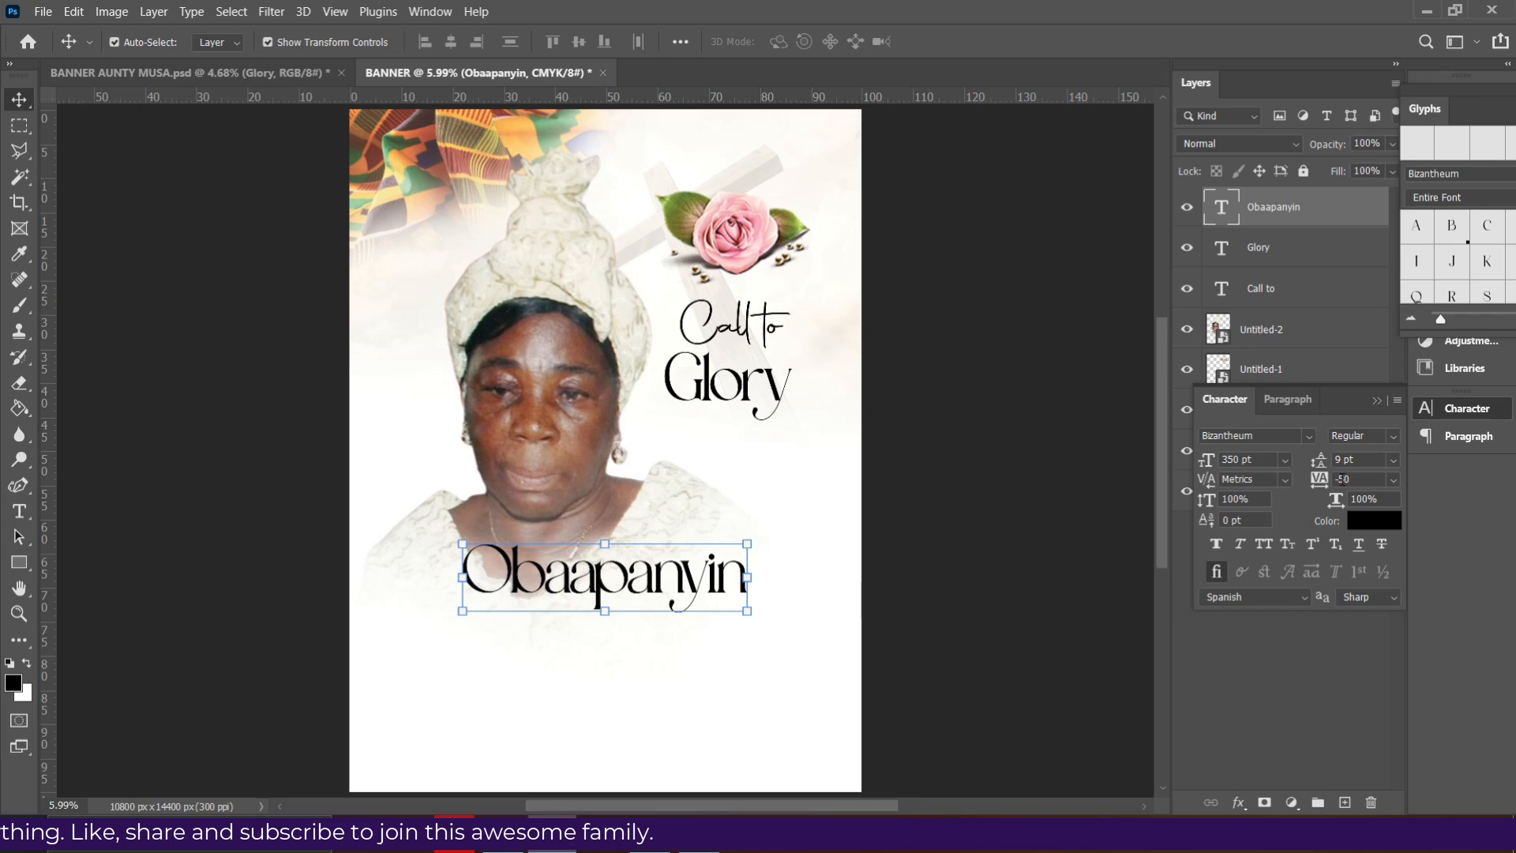
- Set Obaapanyin's tracking to -50 and place a copy just beneath it
{"action": "left_click", "coordinate": [1392, 480]}
{"action": "left_click", "coordinate": [1351, 597]}
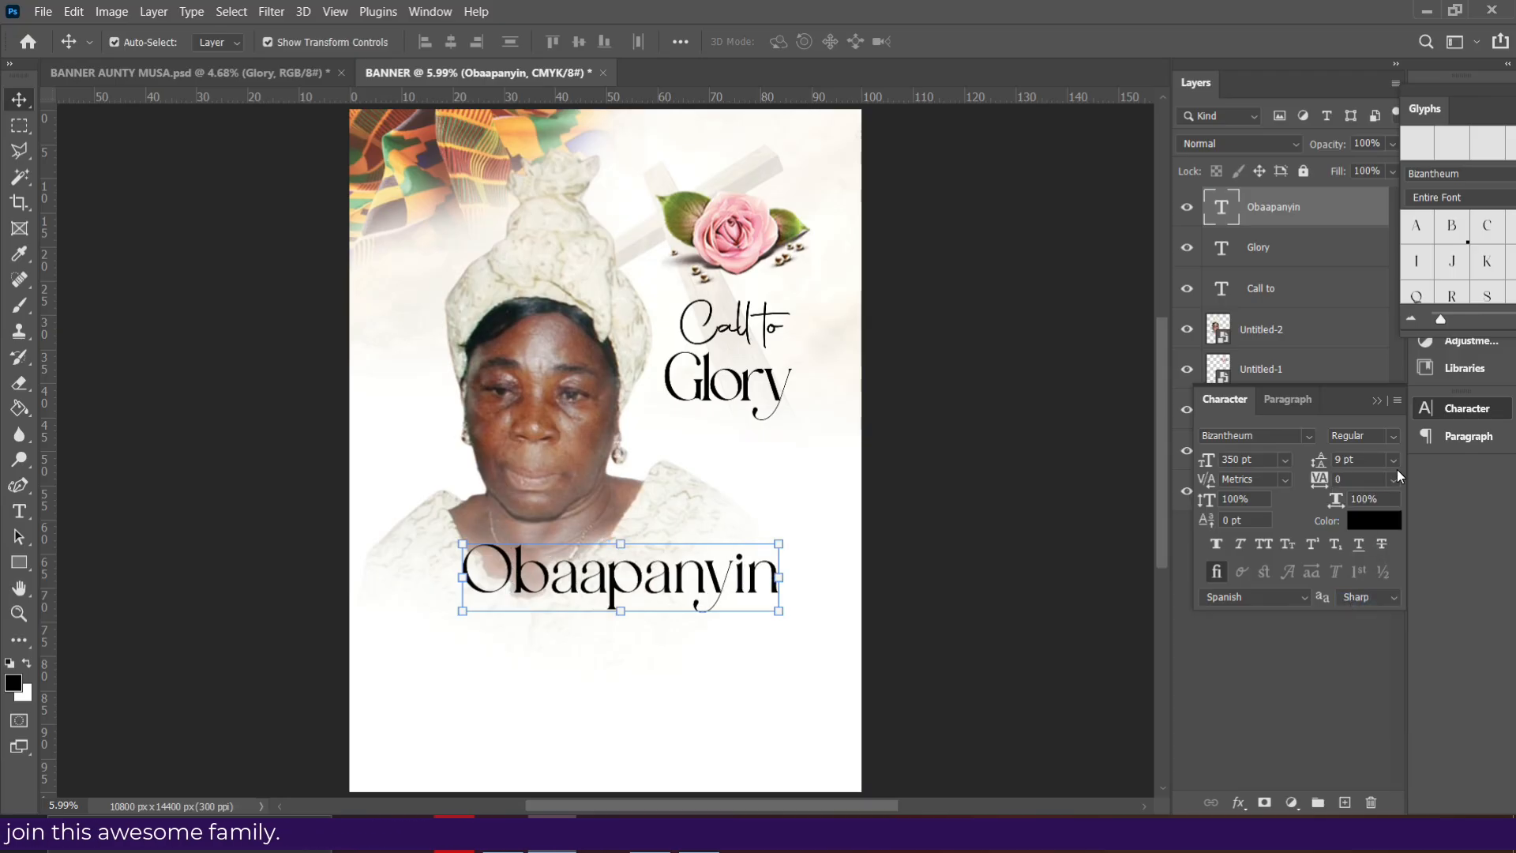
{"action": "left_click", "coordinate": [1364, 528]}
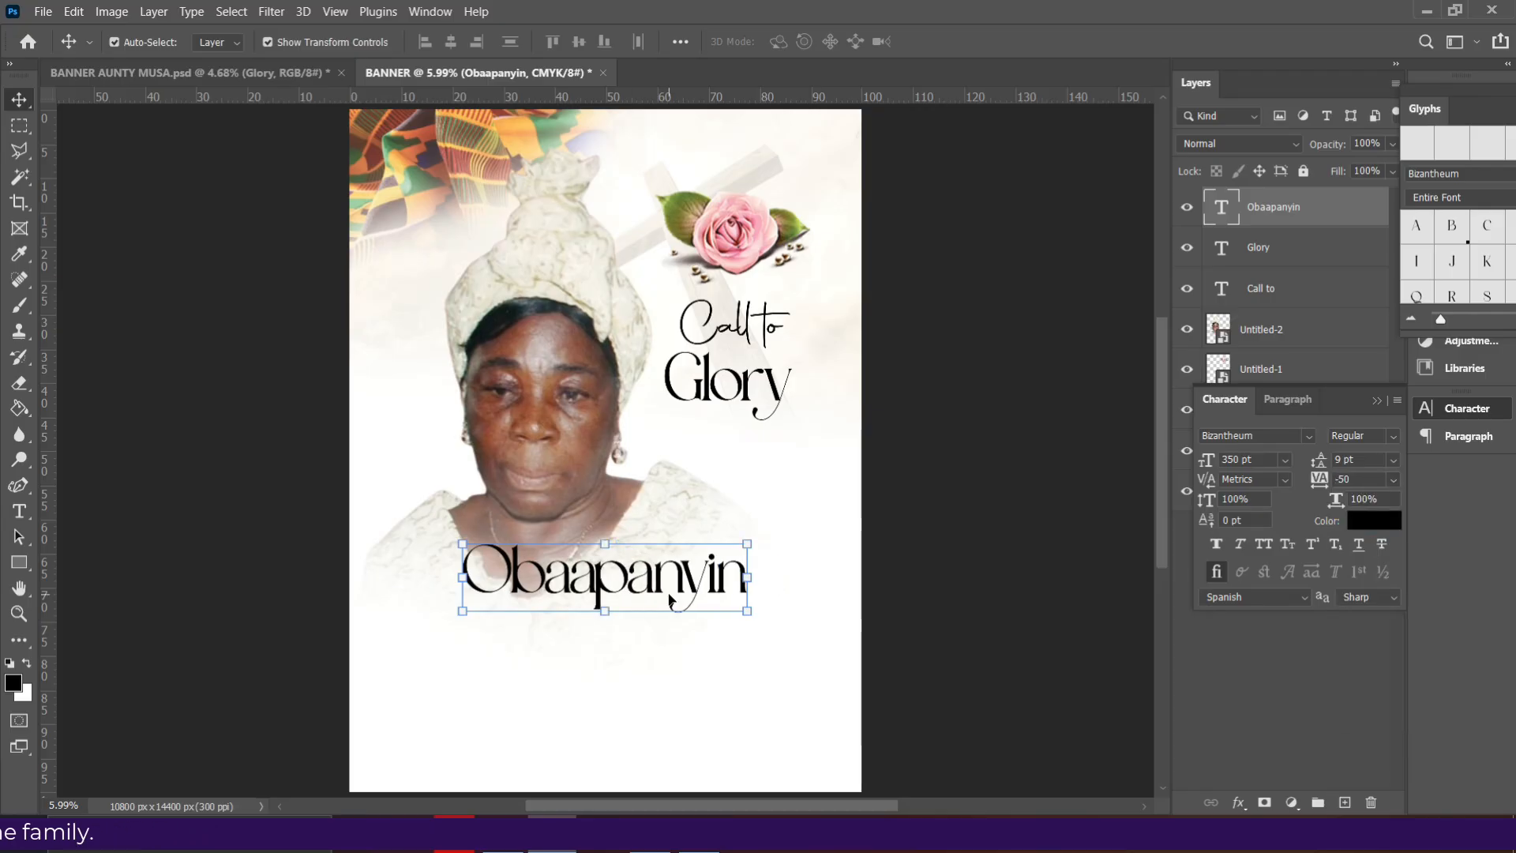
{"action": "left_click_drag", "start_coordinate": [654, 584], "coordinate": [654, 664]}
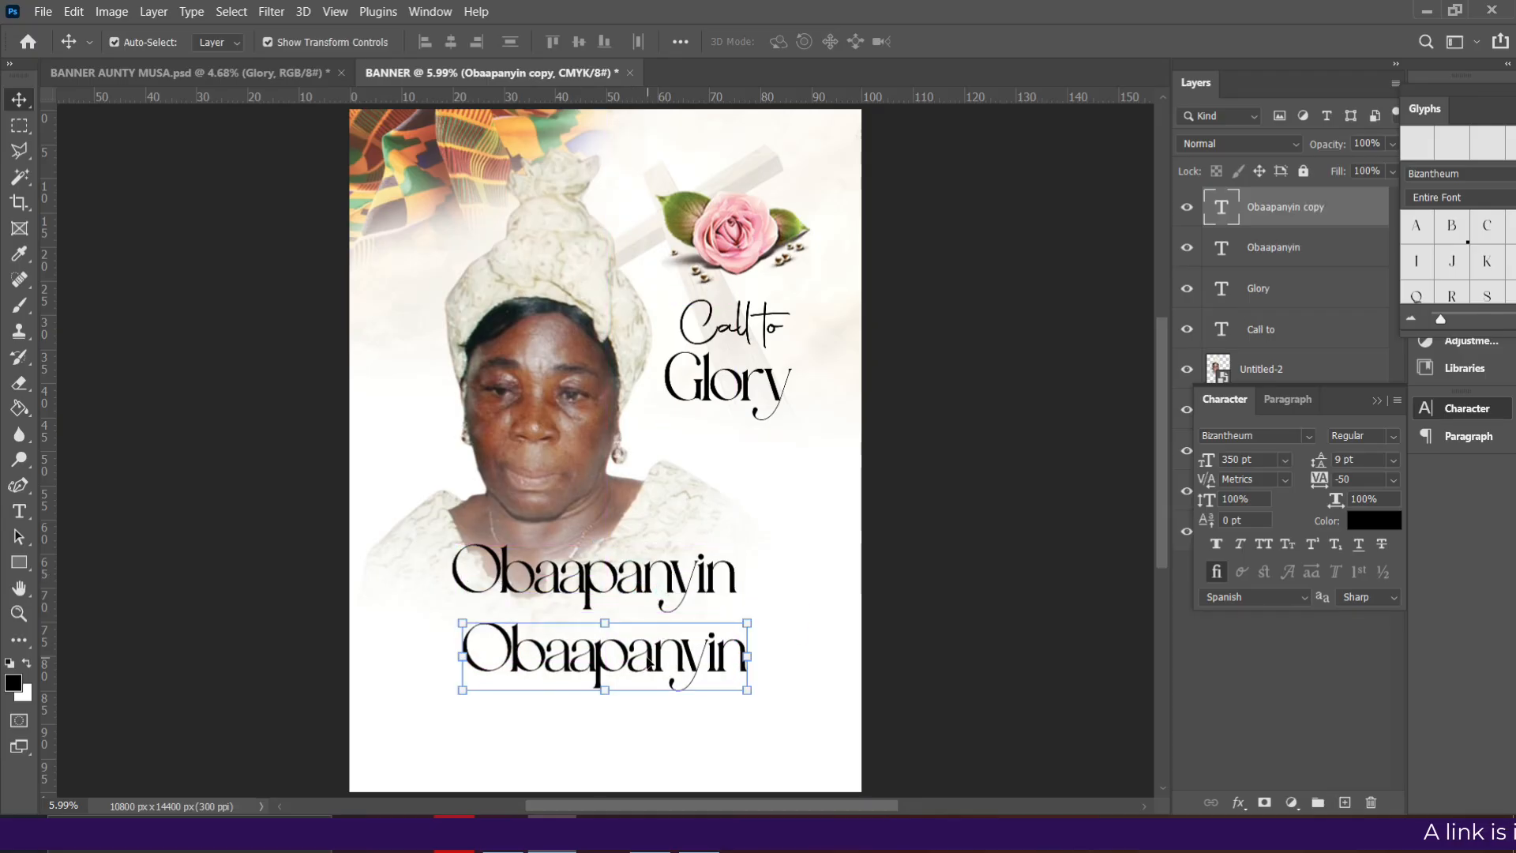
- Replace the lower Obaapanyin copy with the woman's full name, correcting typos along the way
{"action": "double_click", "coordinate": [648, 660]}
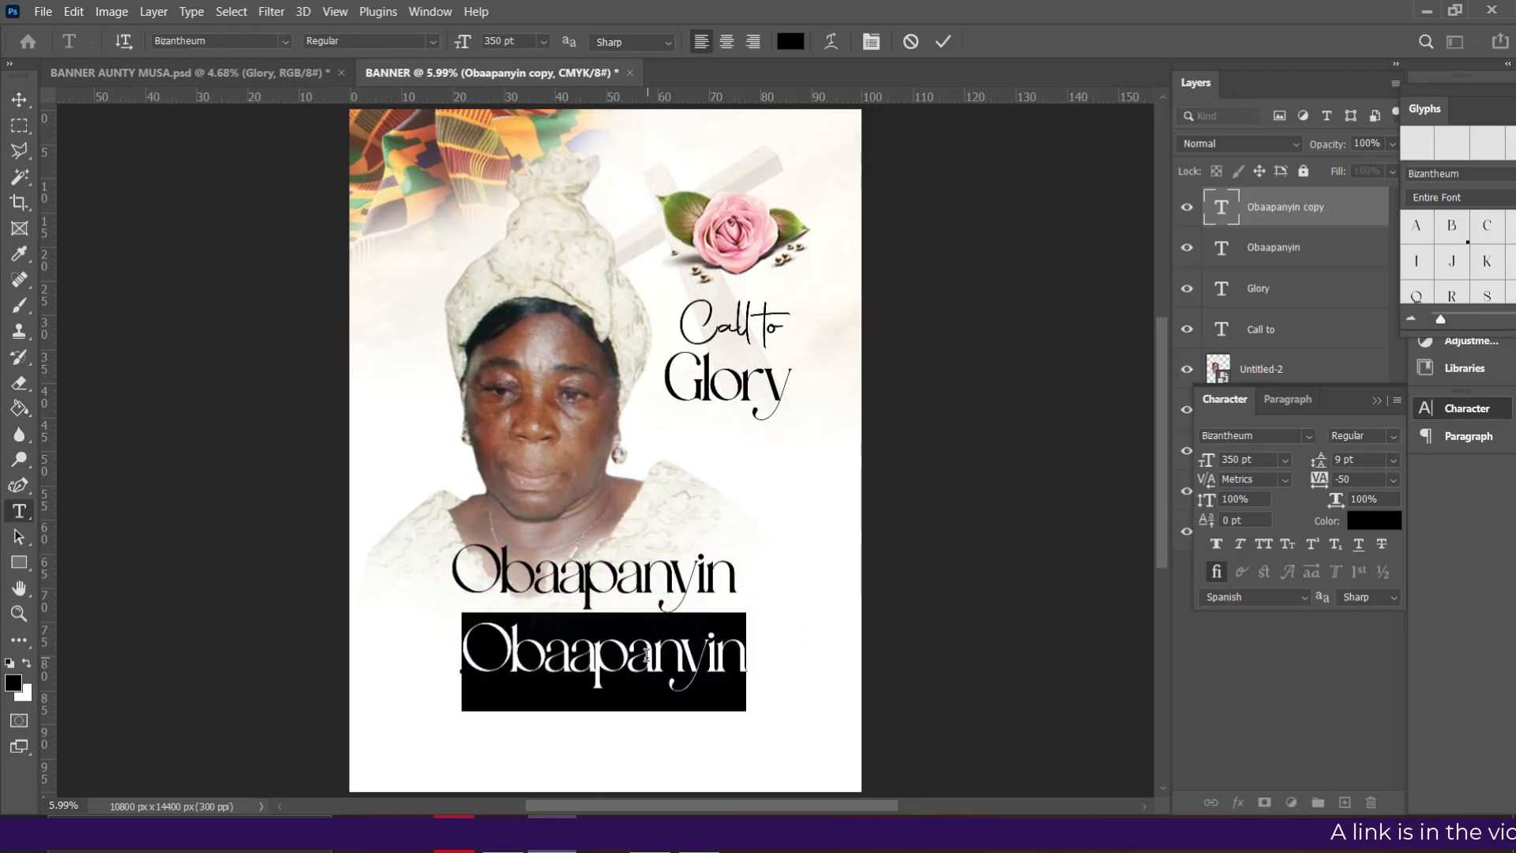
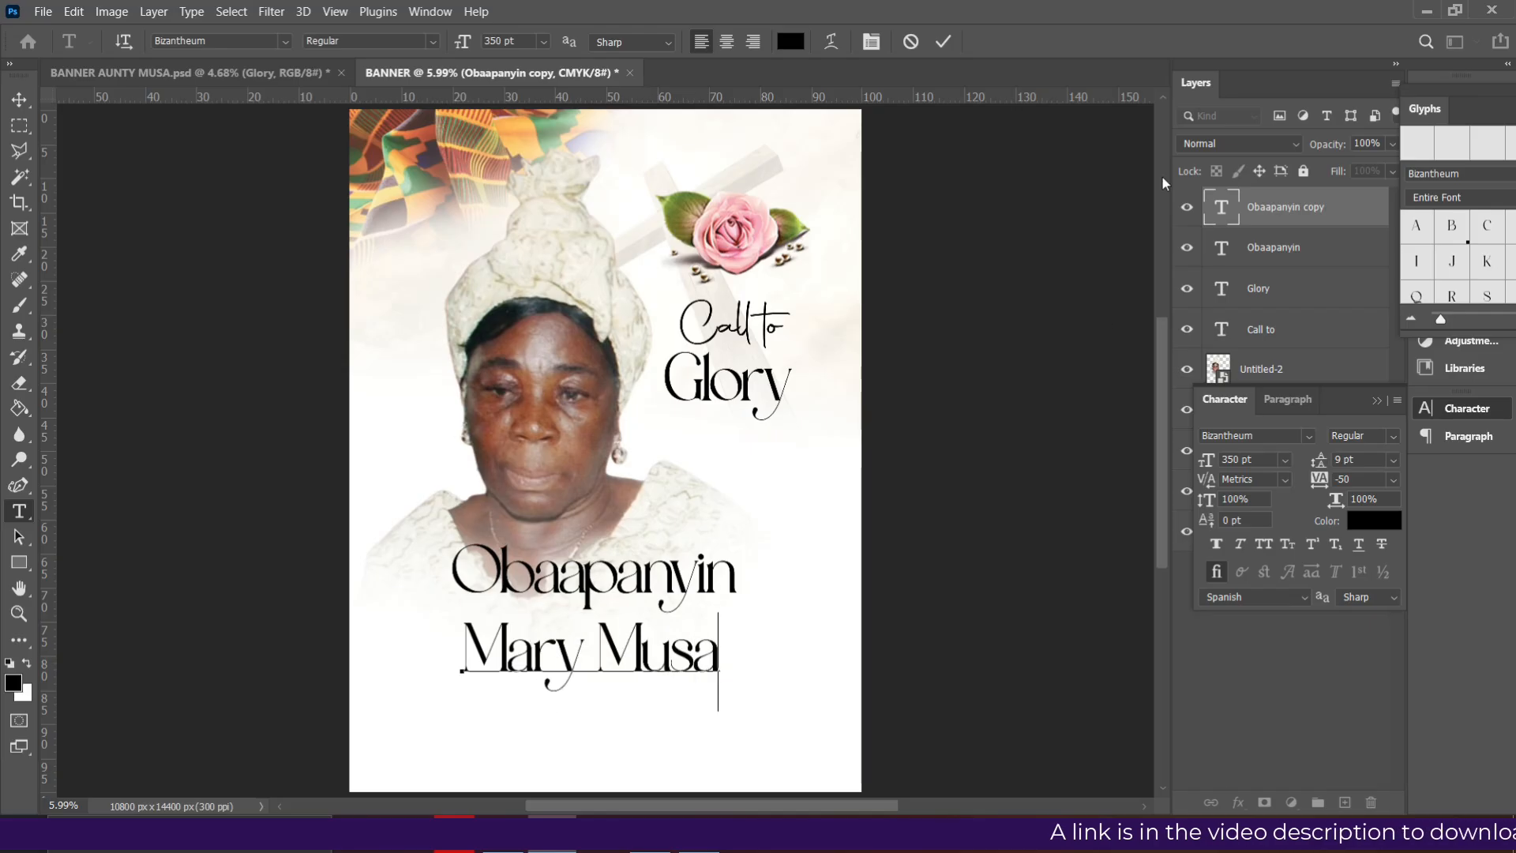
{"action": "left_click", "coordinate": [943, 41]}
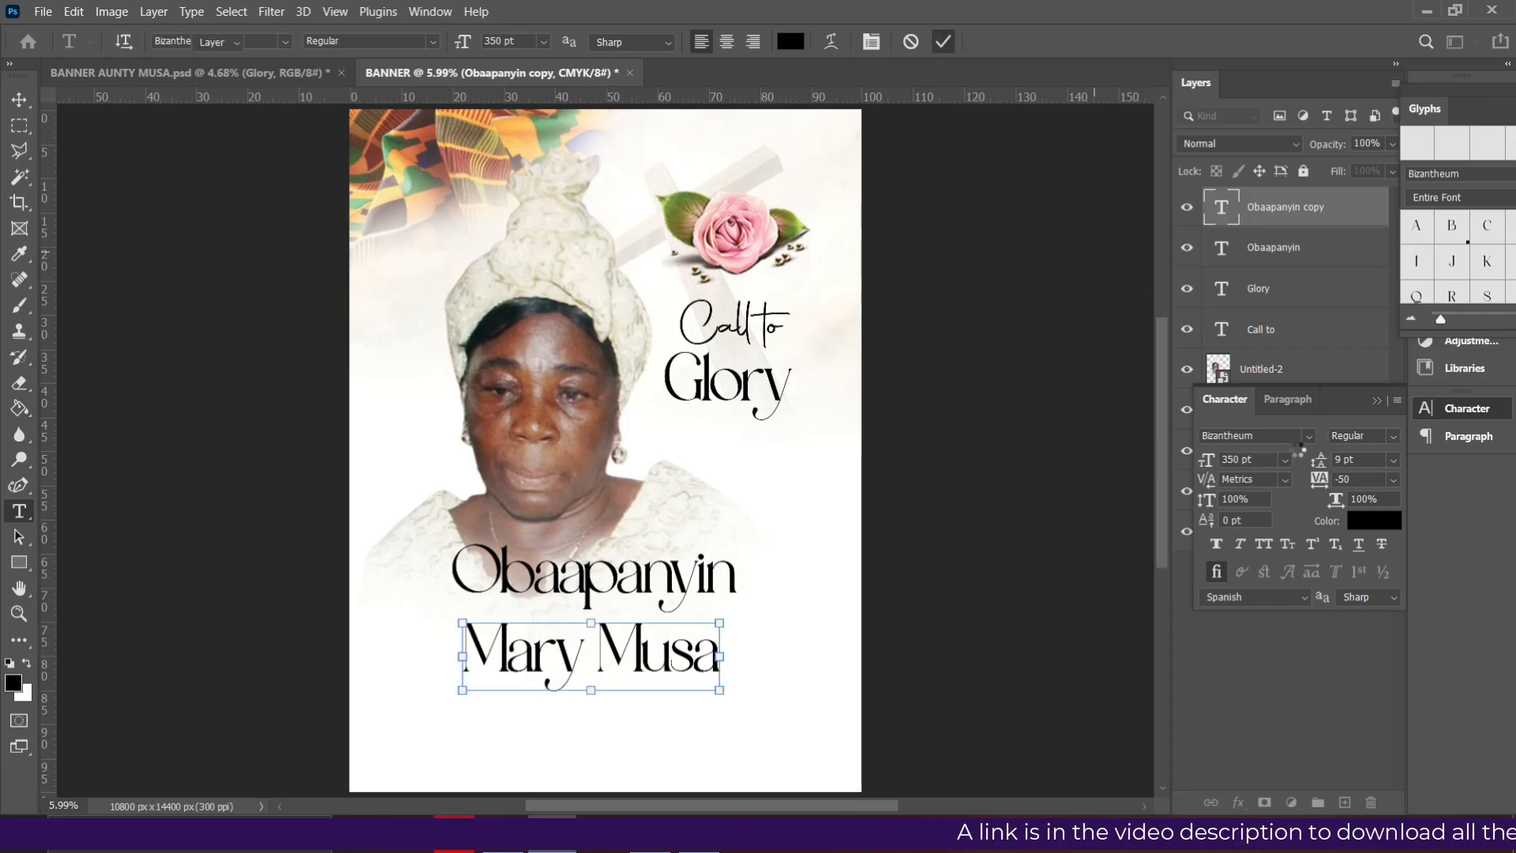
{"action": "key", "text": "v"}
{"action": "left_click", "coordinate": [1305, 438]}
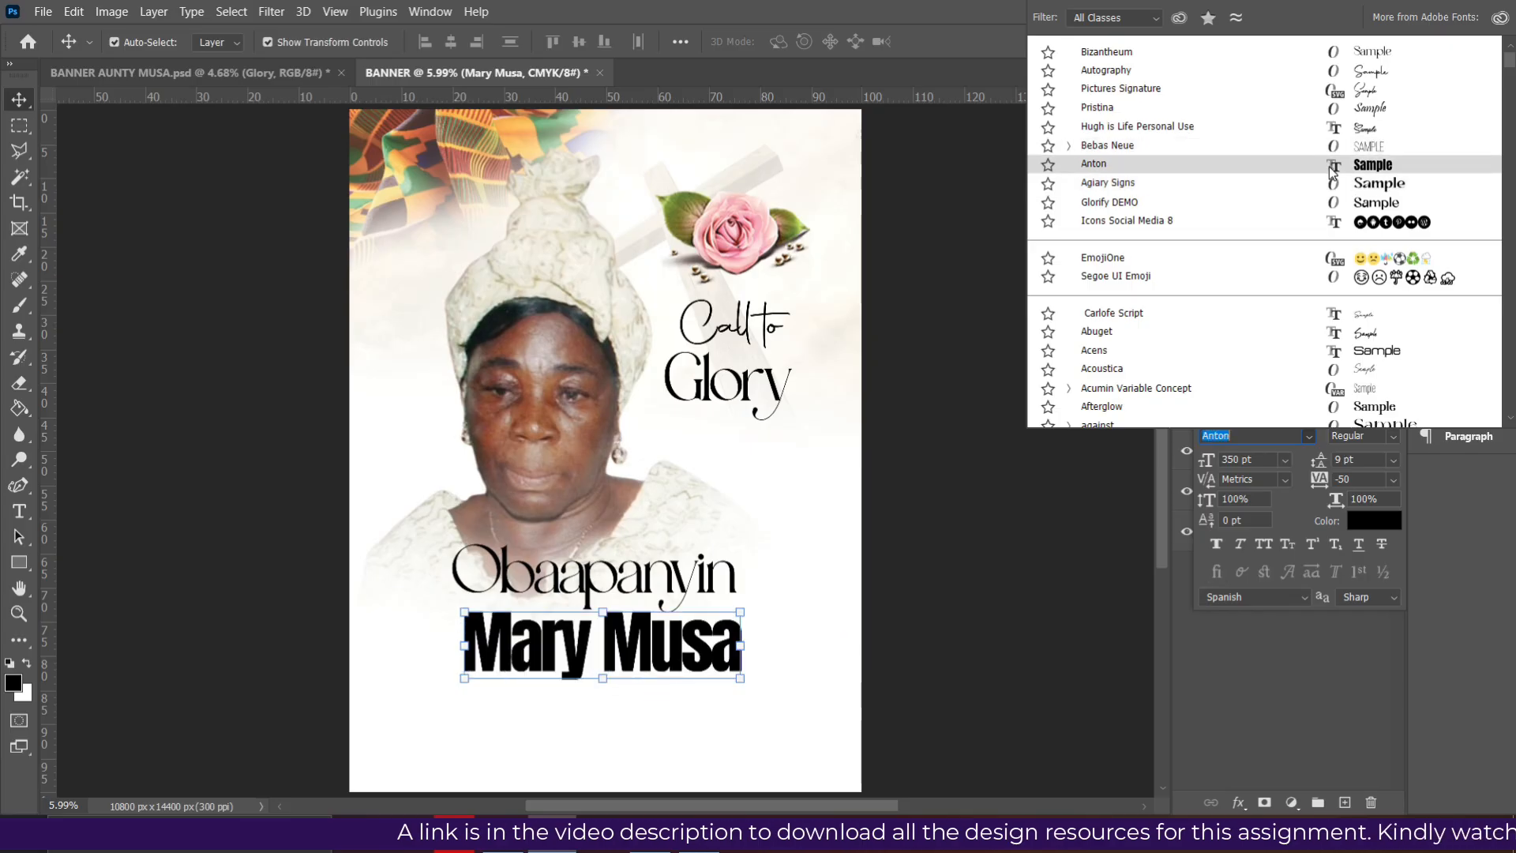
- Set the name in Anton at 500 pt with -25 tracking, shifting it left and down
{"action": "left_click", "coordinate": [1329, 168]}
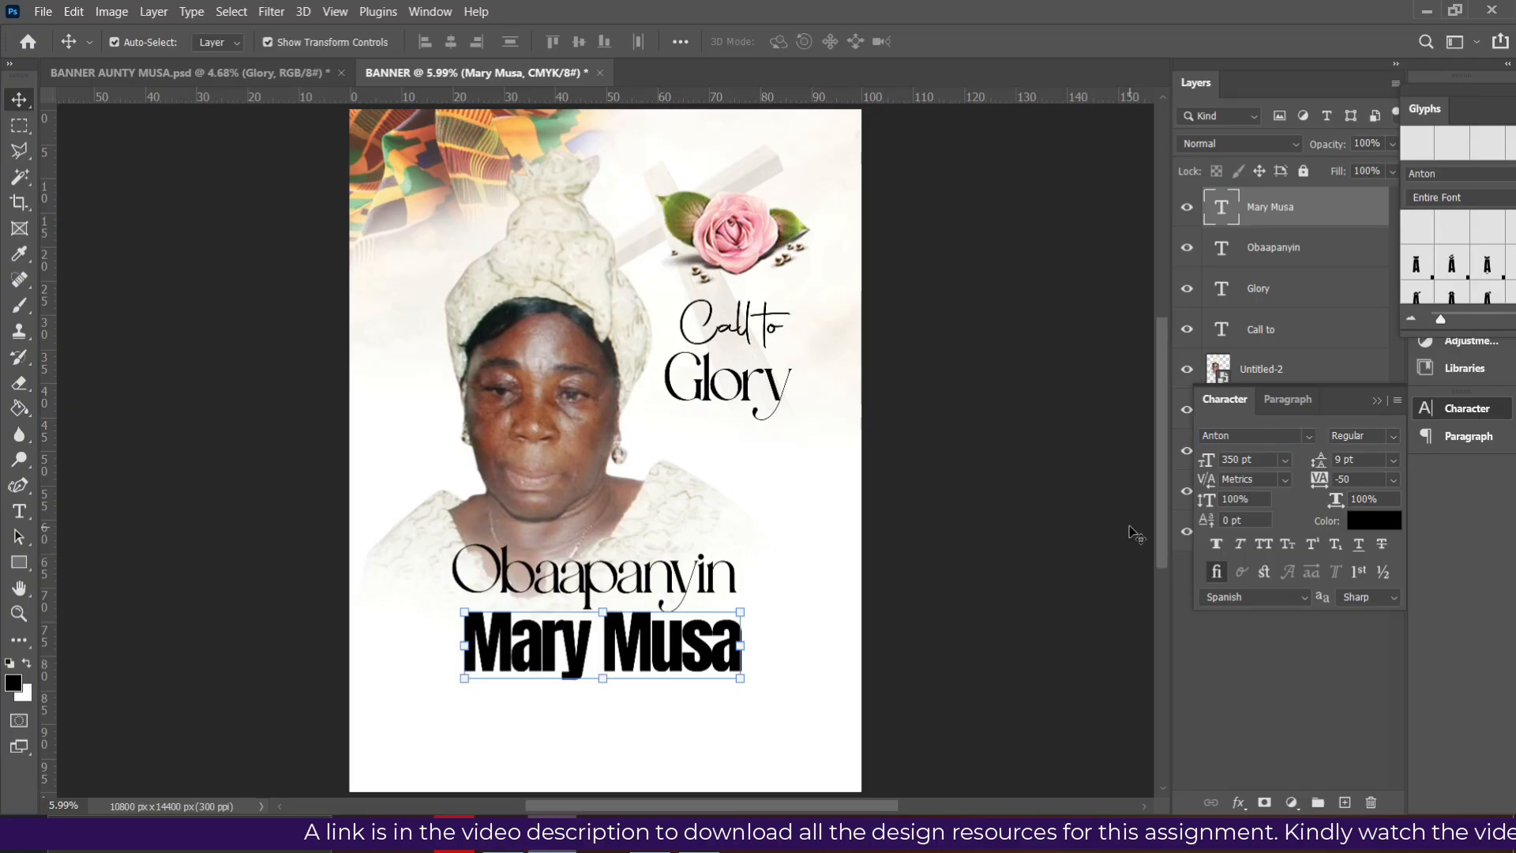
{"action": "left_click", "coordinate": [1265, 462]}
{"action": "type", "text": "500"}
{"action": "key", "text": "Return"}
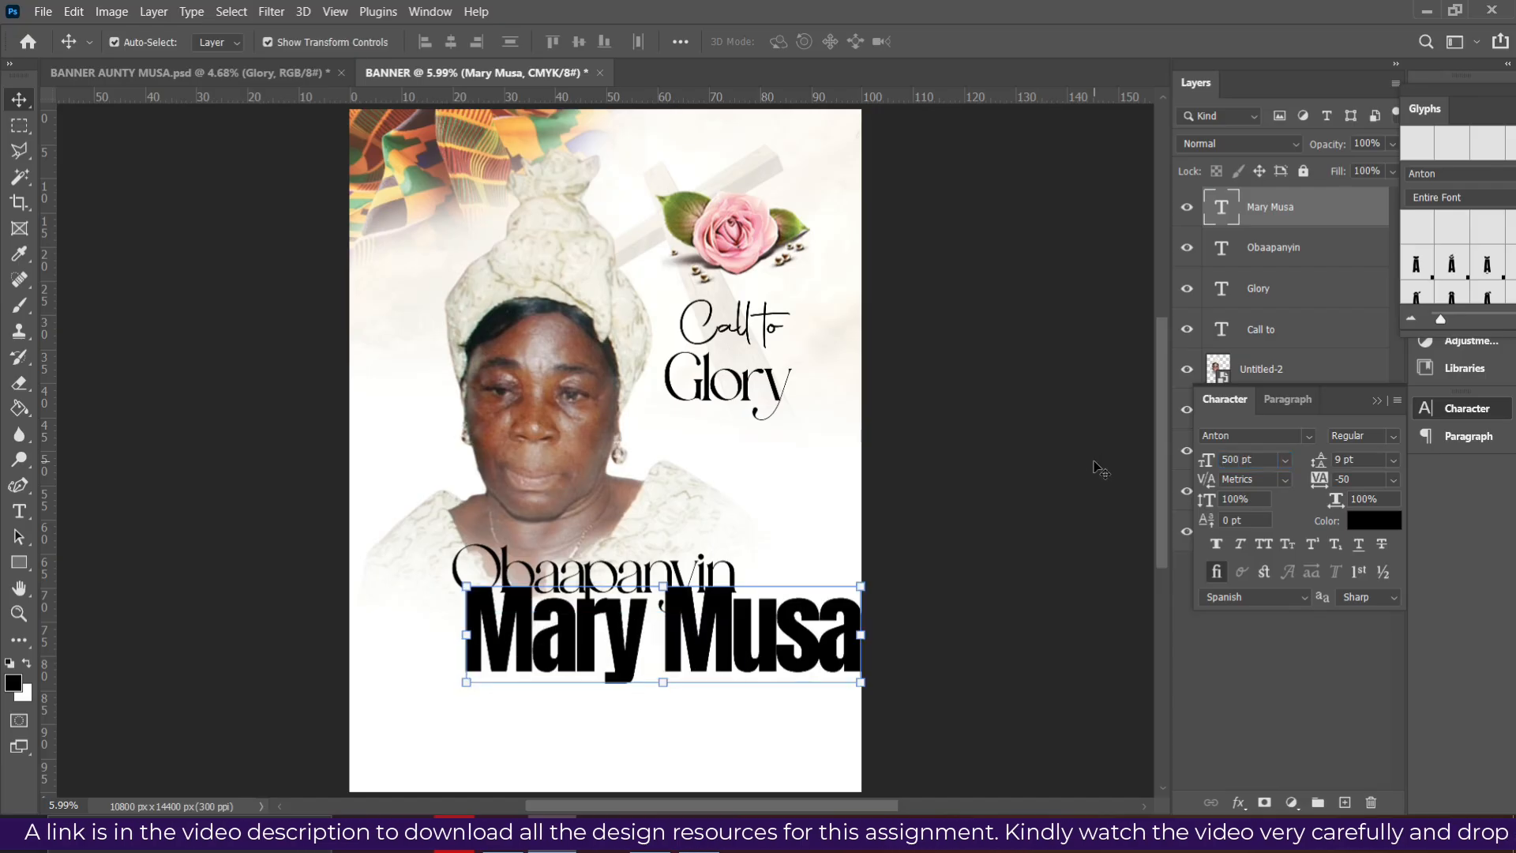
{"action": "left_click_drag", "start_coordinate": [700, 664], "coordinate": [650, 683]}
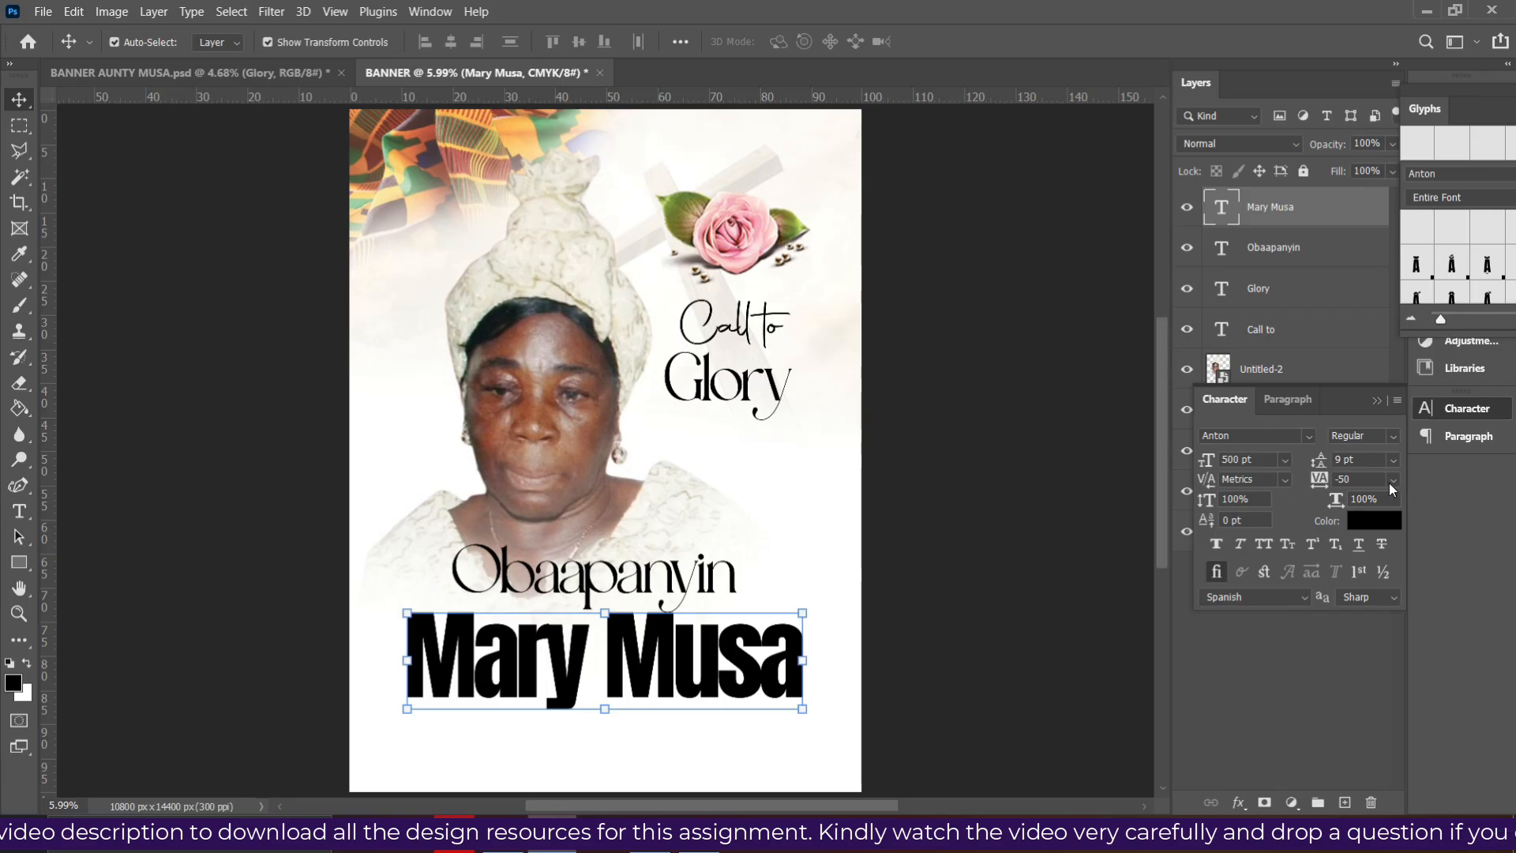
{"action": "left_click", "coordinate": [1391, 481]}
{"action": "left_click", "coordinate": [1378, 543]}
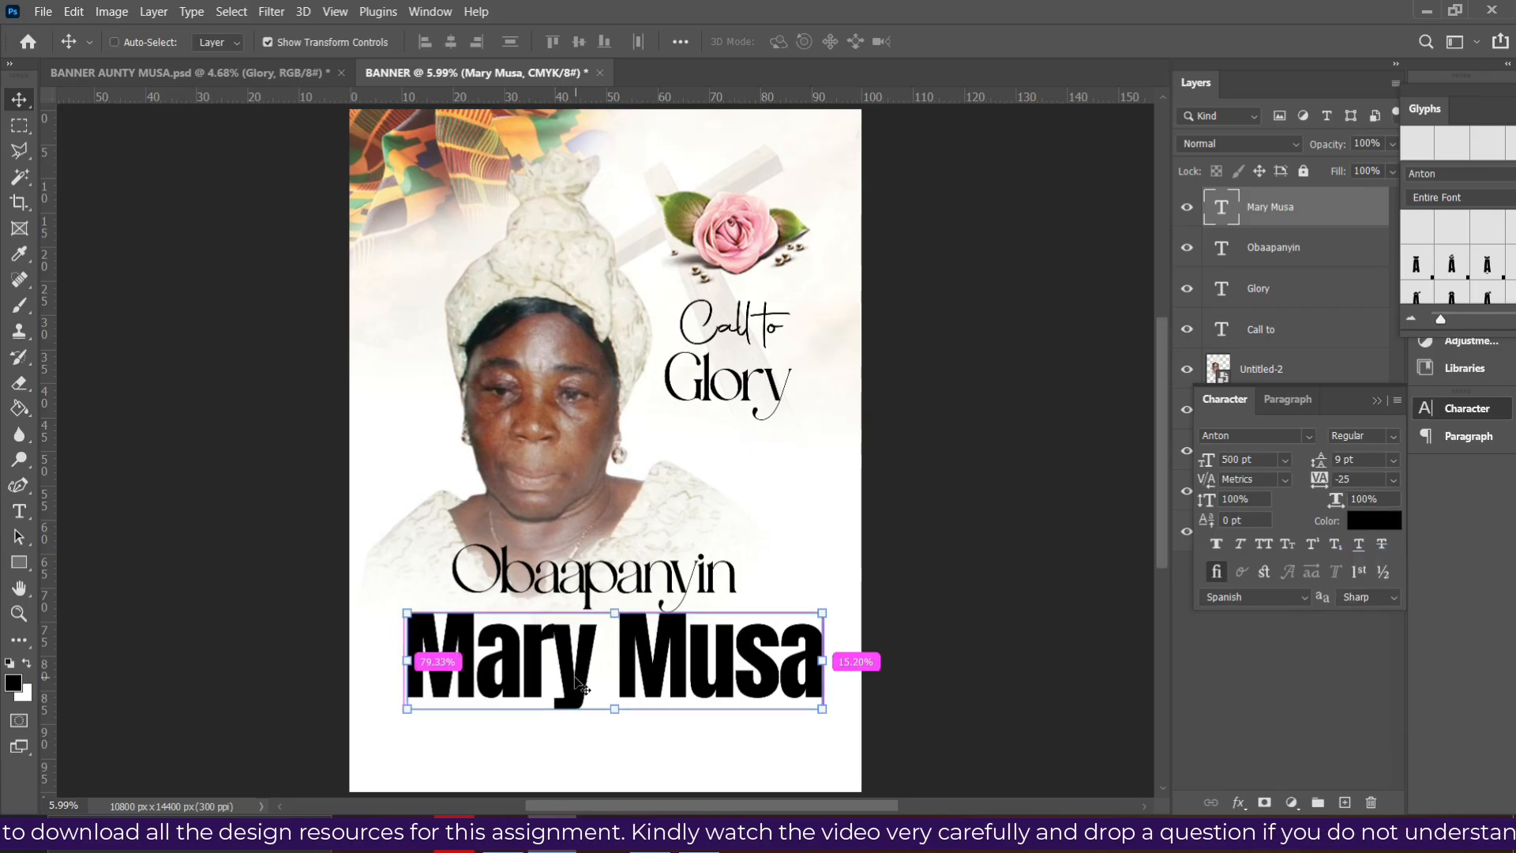
- Centre the name horizontally on the canvas and nudge it slightly upward
{"action": "key", "text": "ctrl+a"}
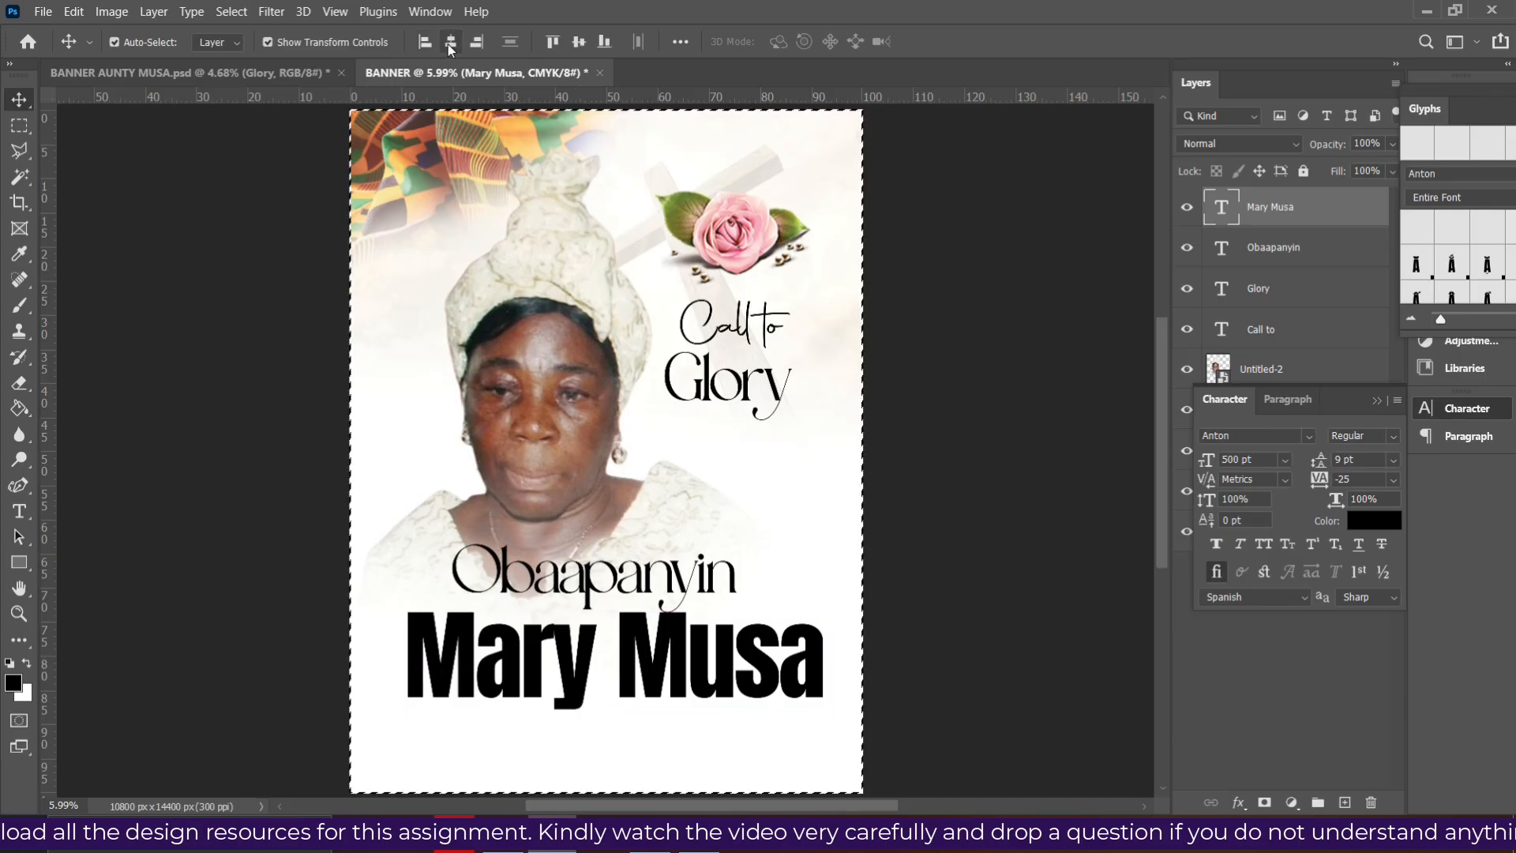
{"action": "left_click", "coordinate": [451, 43]}
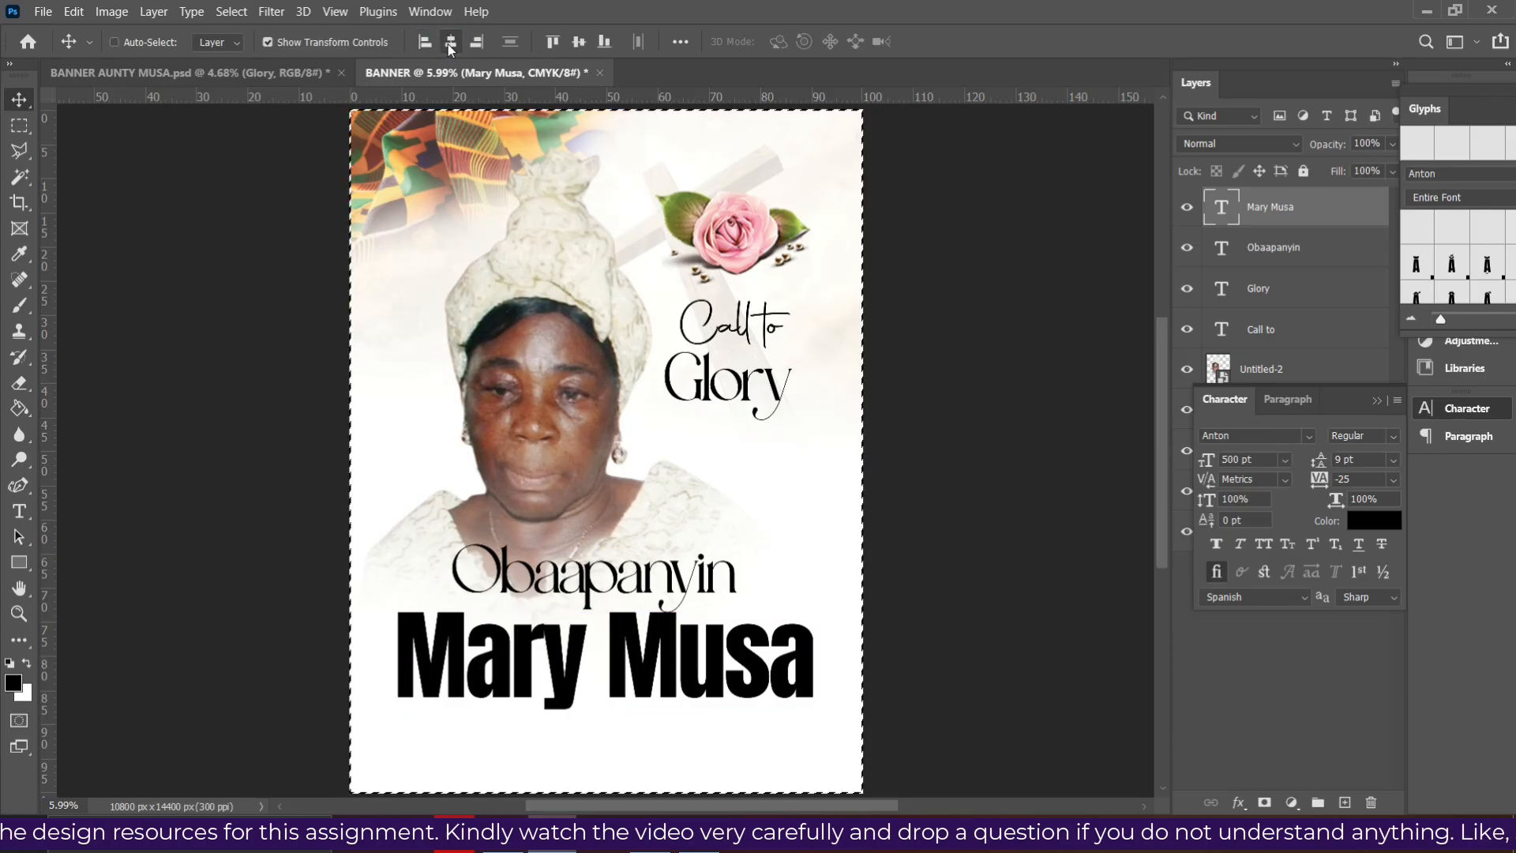
{"action": "key", "text": "ctrl+d"}
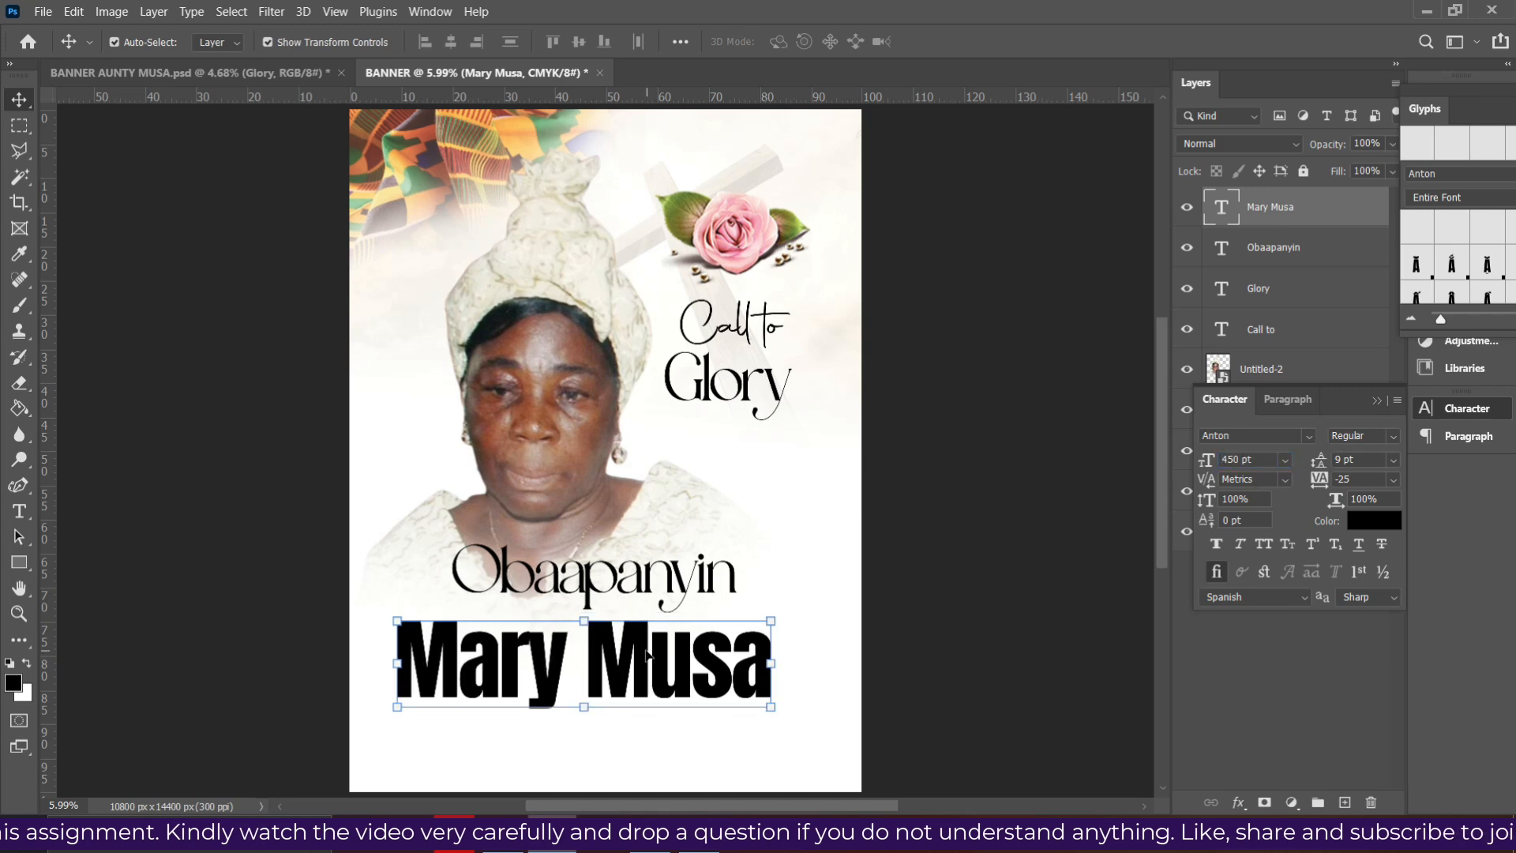
{"action": "key", "text": "ctrl+a"}
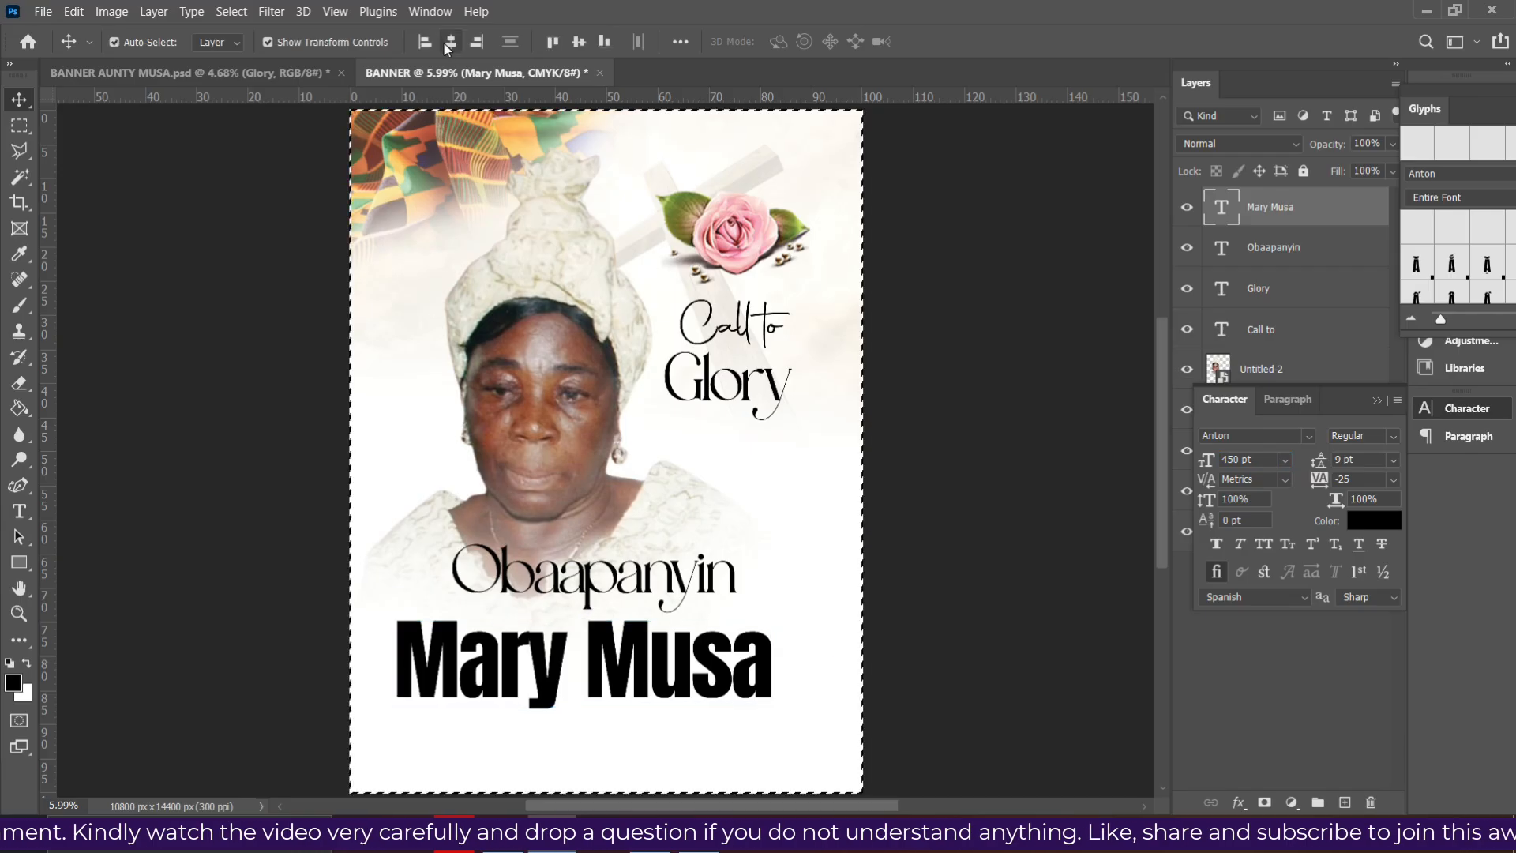
{"action": "left_click", "coordinate": [448, 44]}
{"action": "key", "text": "ctrl+d"}
{"action": "key", "text": "shift+Up"}
{"action": "key", "text": "shift+Up"}
{"action": "key", "text": "shift+Up"}
{"action": "key", "text": "shift+Up"}
{"action": "key", "text": "shift+Up"}
{"action": "key", "text": "shift+Up"}
{"action": "key", "text": "shift+Up"}
{"action": "key", "text": "shift+Up"}
{"action": "key", "text": "shift+Up"}
{"action": "key", "text": "shift+Up"}
{"action": "key", "text": "shift+Up"}
{"action": "key", "text": "shift+Up"}
{"action": "key", "text": "shift+Up"}
{"action": "key", "text": "shift+Up"}
{"action": "key", "text": "shift+Up"}
{"action": "key", "text": "shift+Up"}
{"action": "key", "text": "shift+Up"}
{"action": "key", "text": "shift+Up"}
{"action": "key", "text": "shift+Up"}
{"action": "key", "text": "shift+Up"}
{"action": "key", "text": "shift+Up"}
{"action": "key", "text": "shift+Up"}
{"action": "key", "text": "shift+Up"}
{"action": "key", "text": "shift+Up"}
{"action": "key", "text": "shift+Up"}
{"action": "key", "text": "shift+Up"}
{"action": "key", "text": "shift+Up"}
{"action": "key", "text": "shift+Up"}
{"action": "key", "text": "shift+Up"}
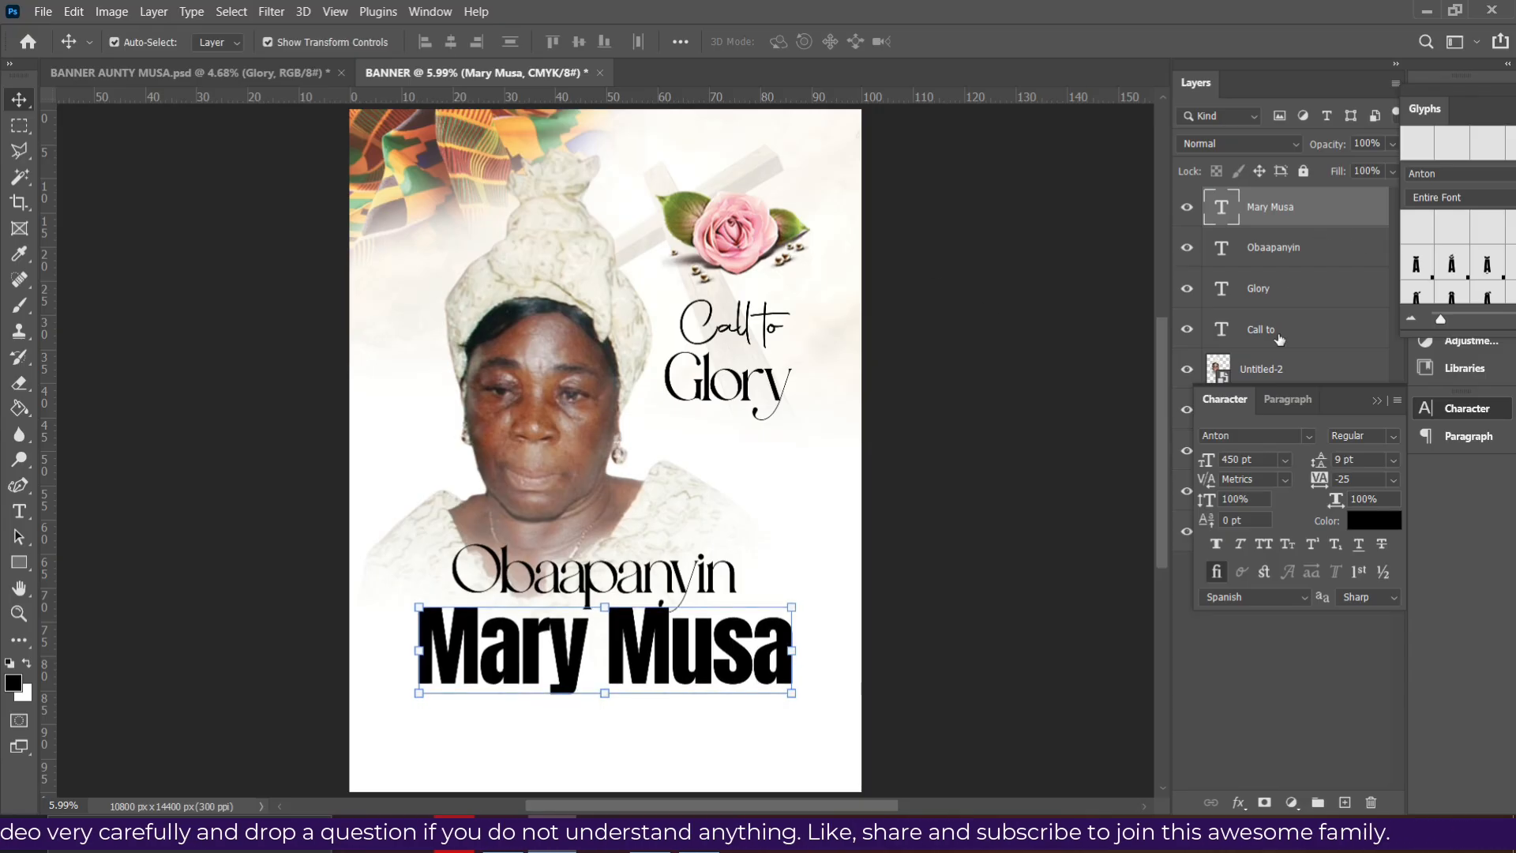
- Move the name layer below Call to in the layer stack, nudge it up, and select the portrait
{"action": "left_click_drag", "start_coordinate": [1352, 410], "coordinate": [1037, 234]}
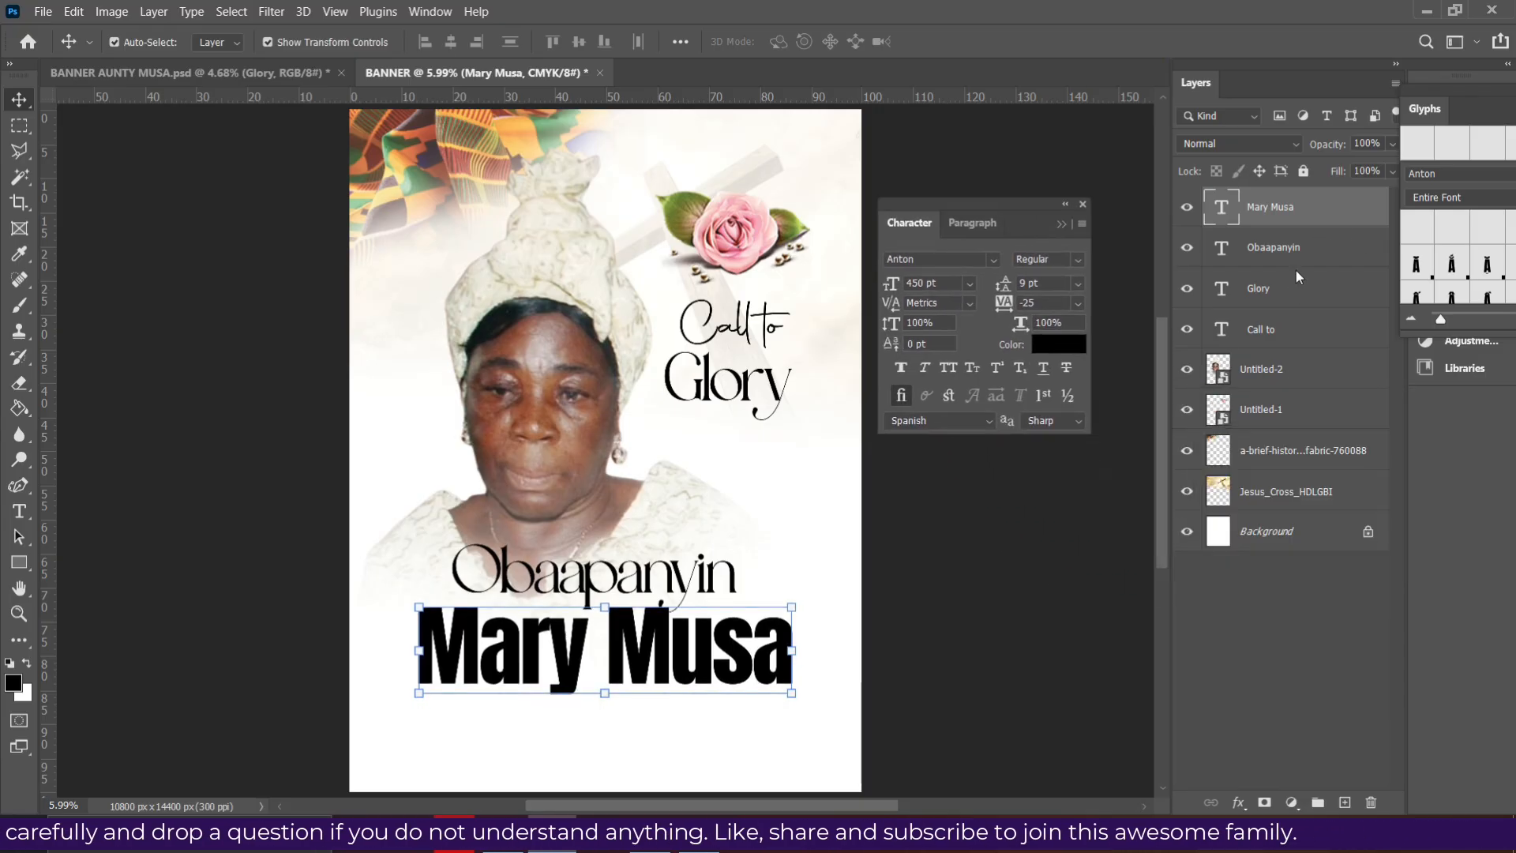
{"action": "left_click_drag", "start_coordinate": [1292, 247], "coordinate": [1282, 332]}
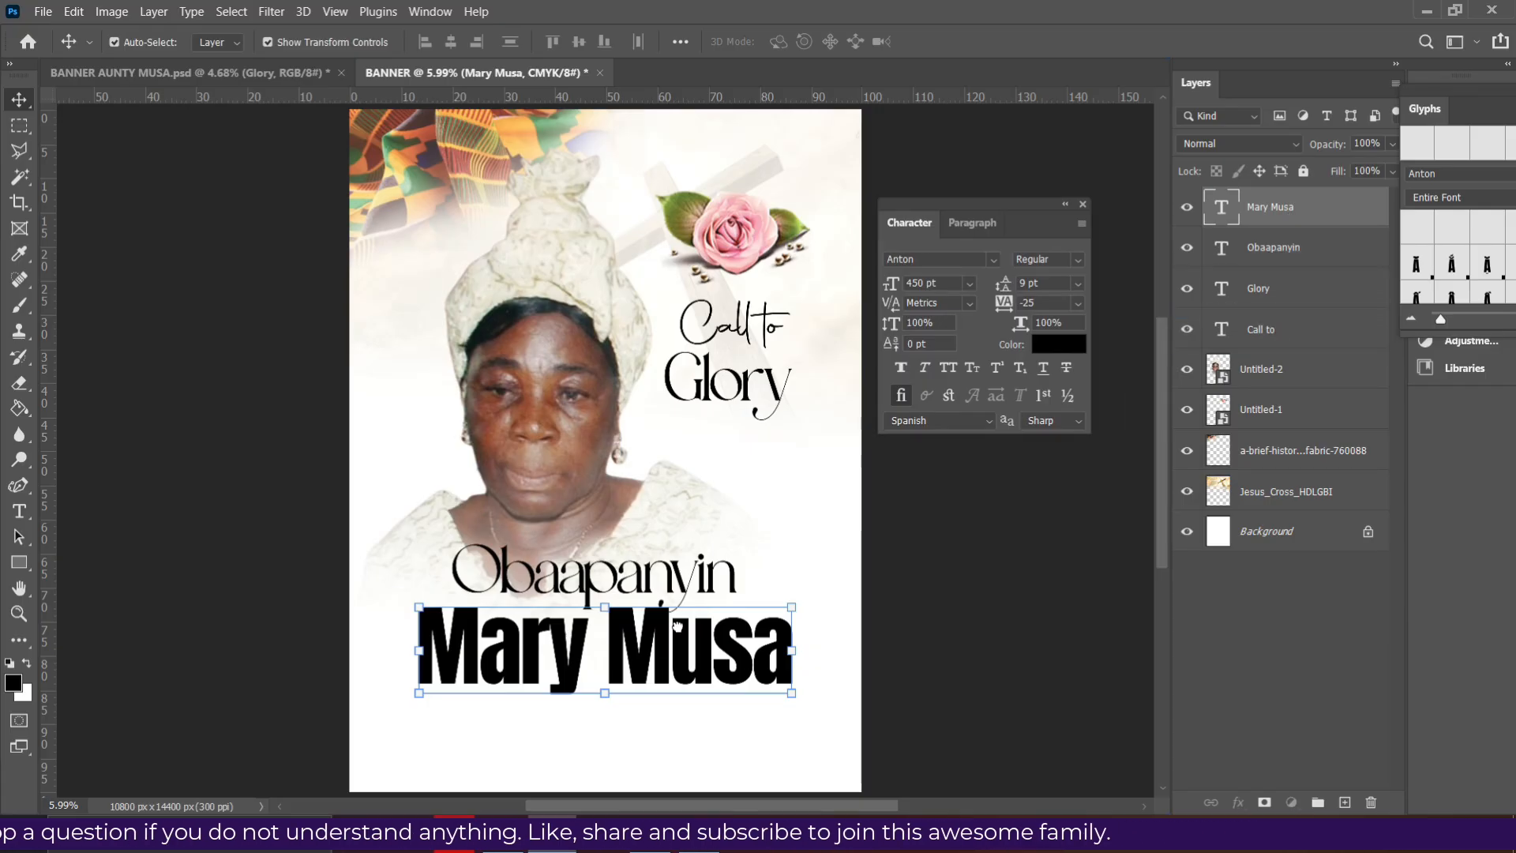
{"action": "key", "text": "shift+Up"}
{"action": "key", "text": "shift+Up"}
{"action": "key", "text": "shift+Up"}
{"action": "key", "text": "shift+Up"}
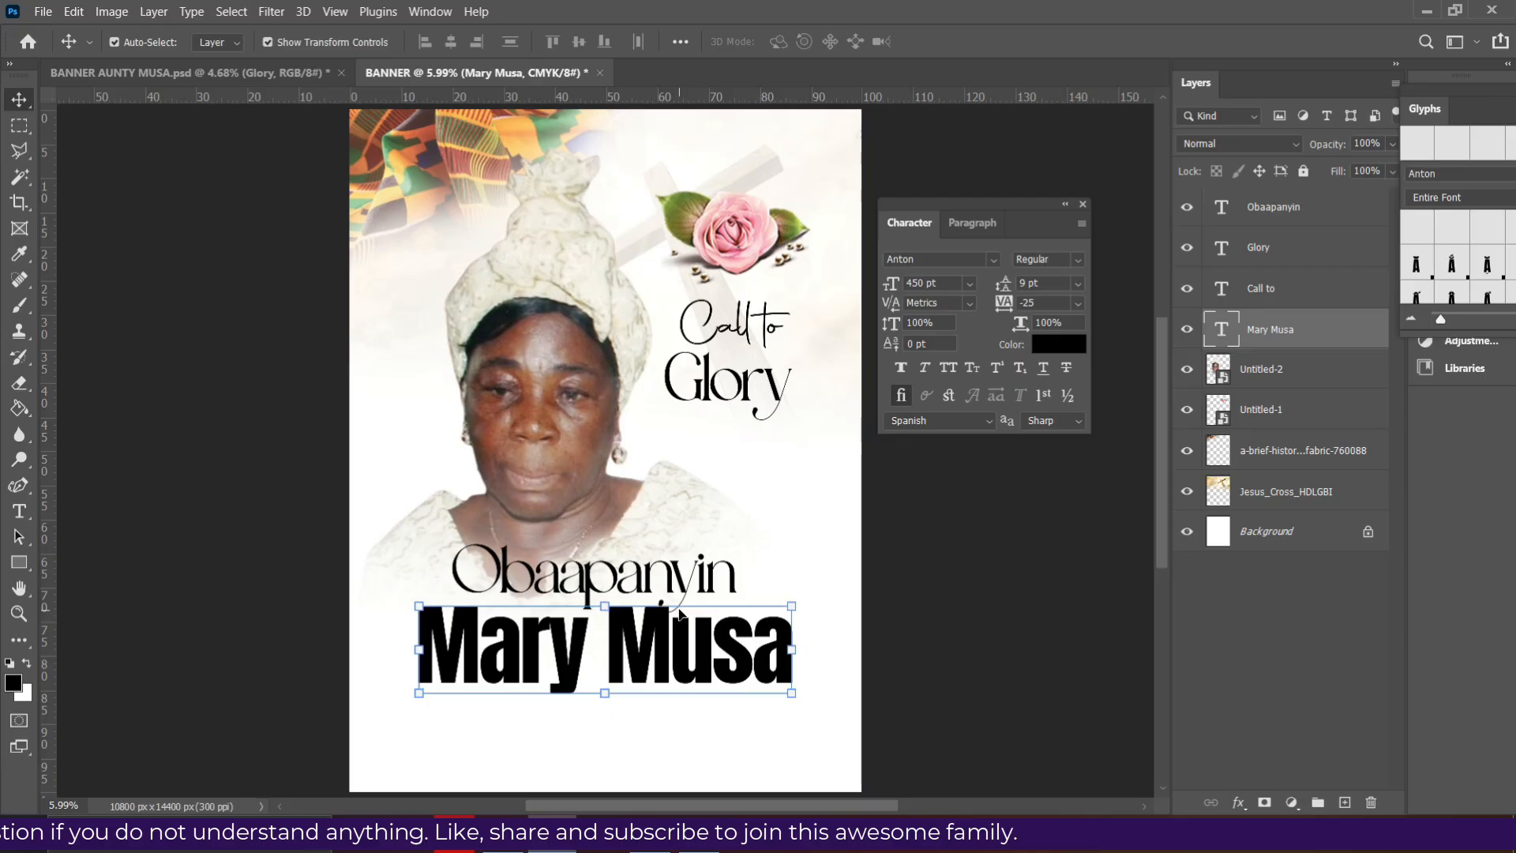
{"action": "left_click", "coordinate": [948, 577]}
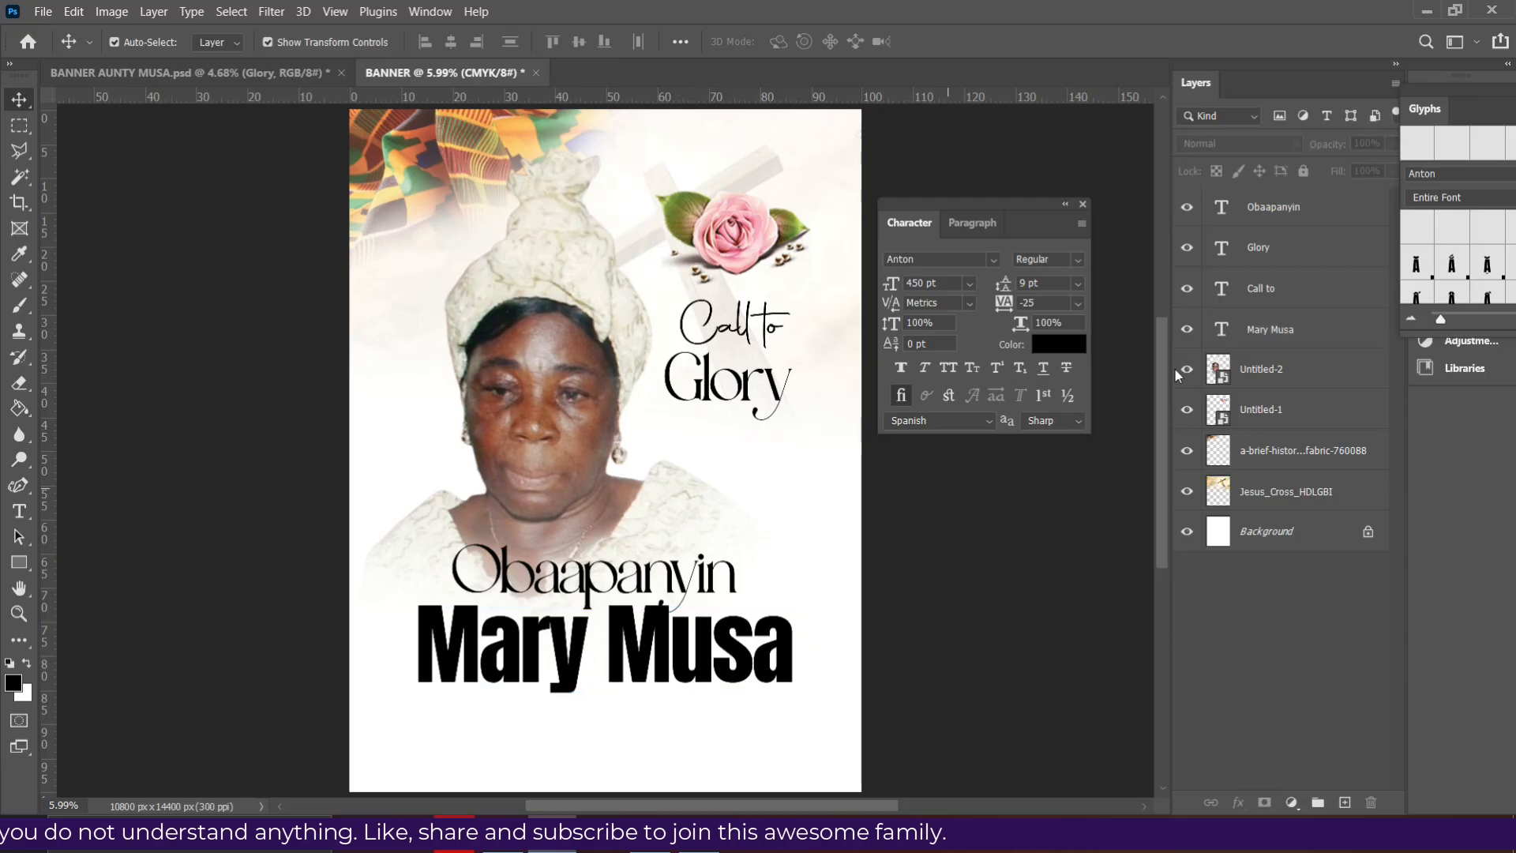
{"action": "left_click", "coordinate": [1265, 223]}
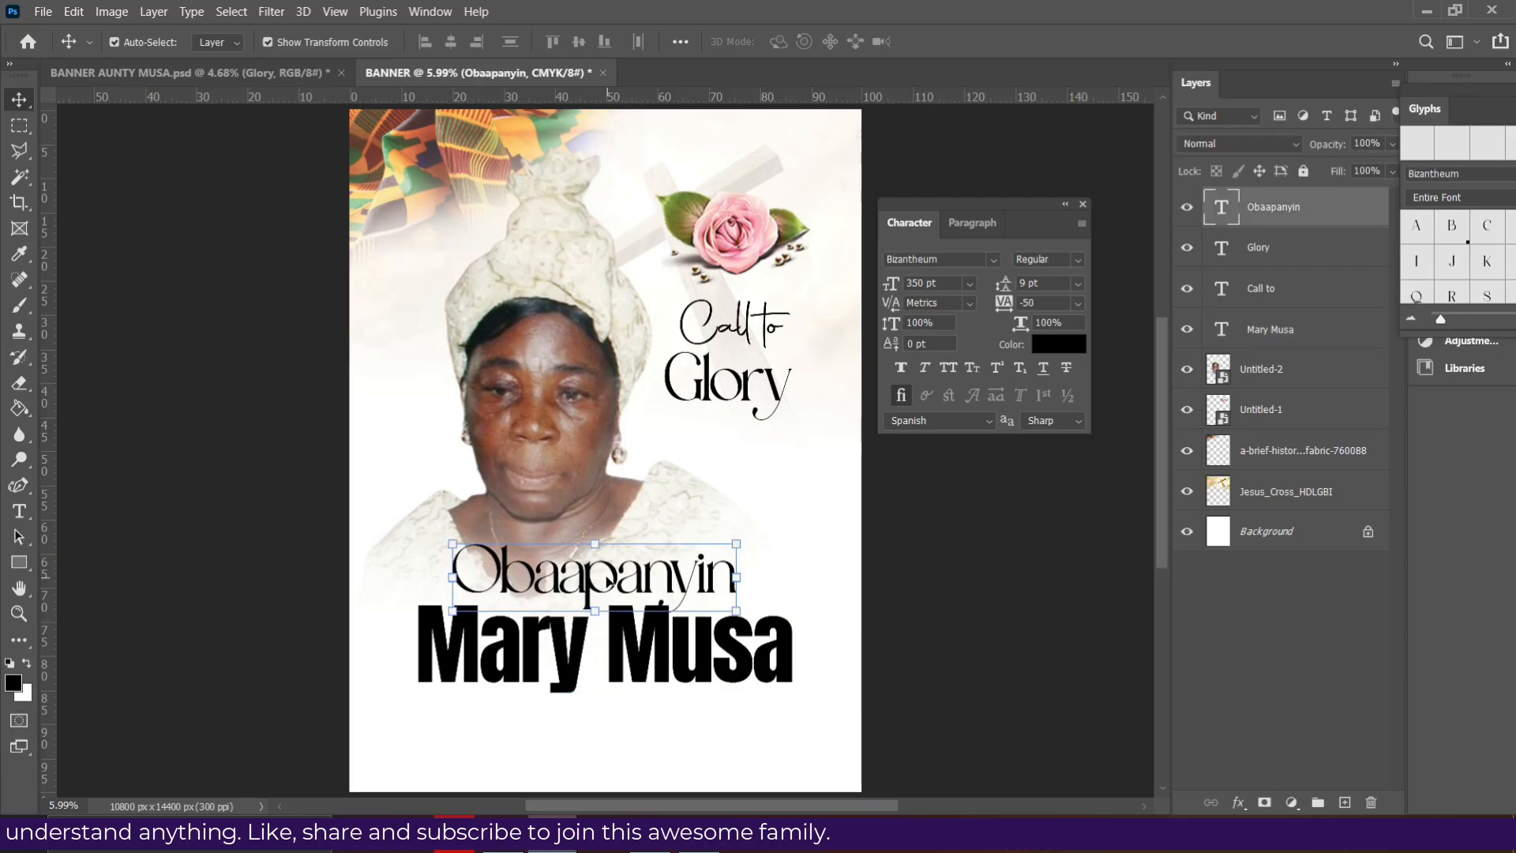
{"action": "left_click", "coordinate": [632, 663]}
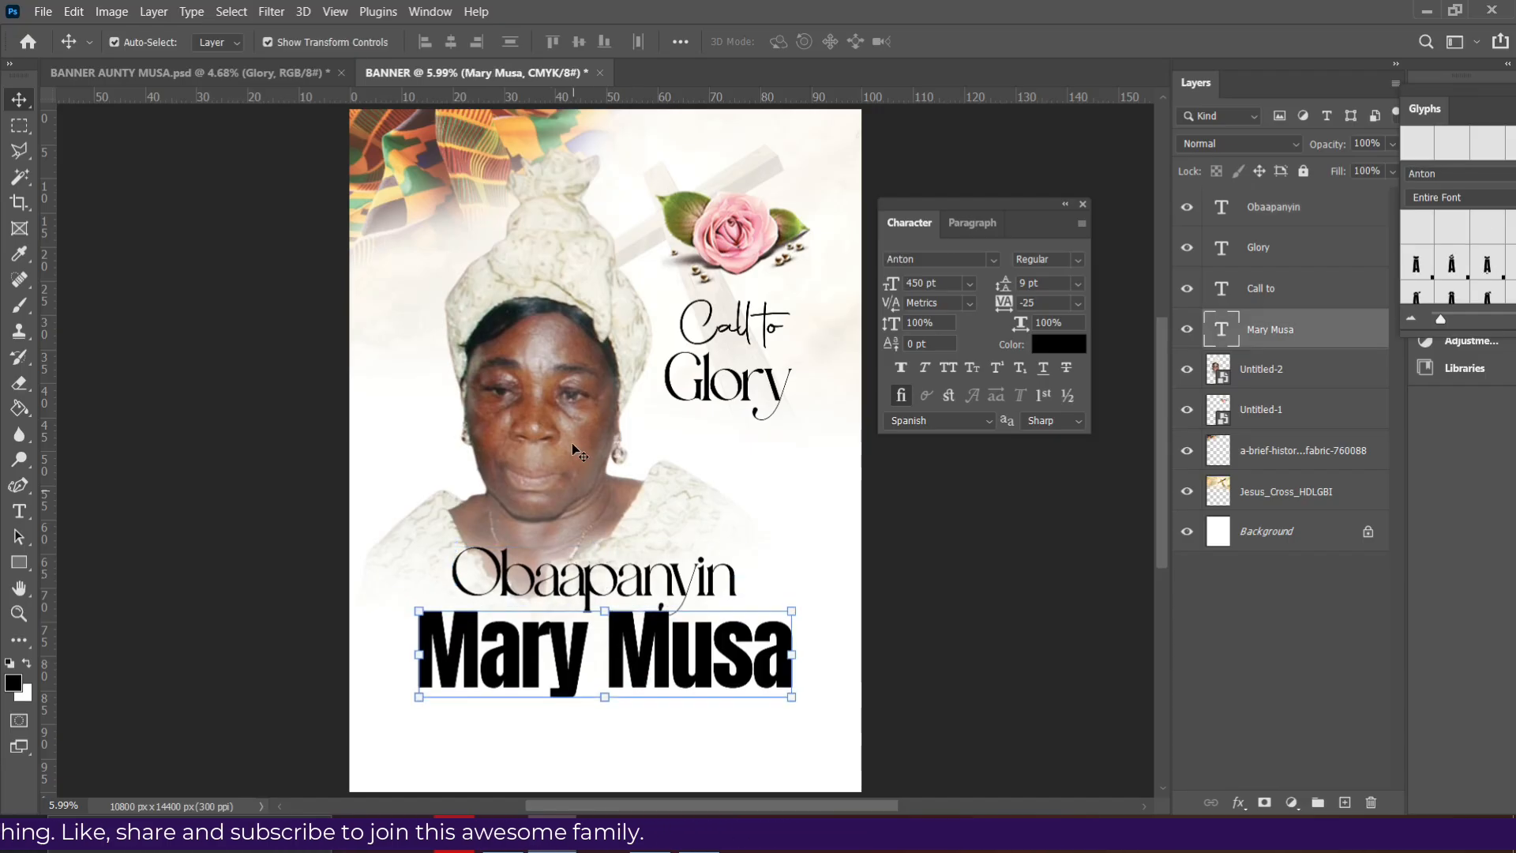
{"action": "left_click", "coordinate": [570, 438]}
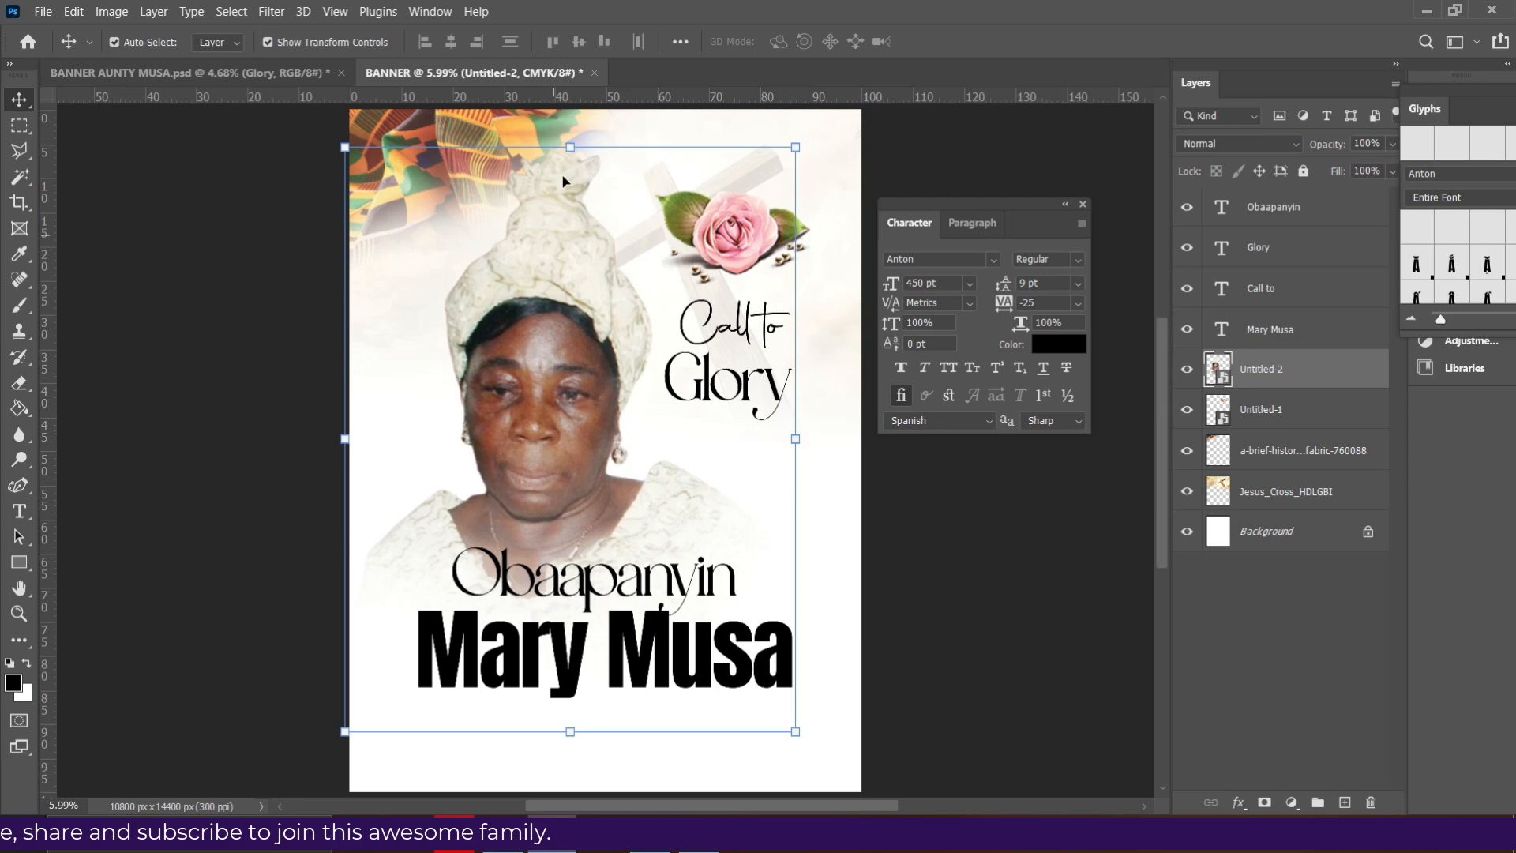
- Scale the portrait up slightly from its top handle, commit, then select the Obaapanyin text
{"action": "left_click_drag", "start_coordinate": [572, 149], "coordinate": [571, 123]}
{"action": "double_click", "coordinate": [550, 344]}
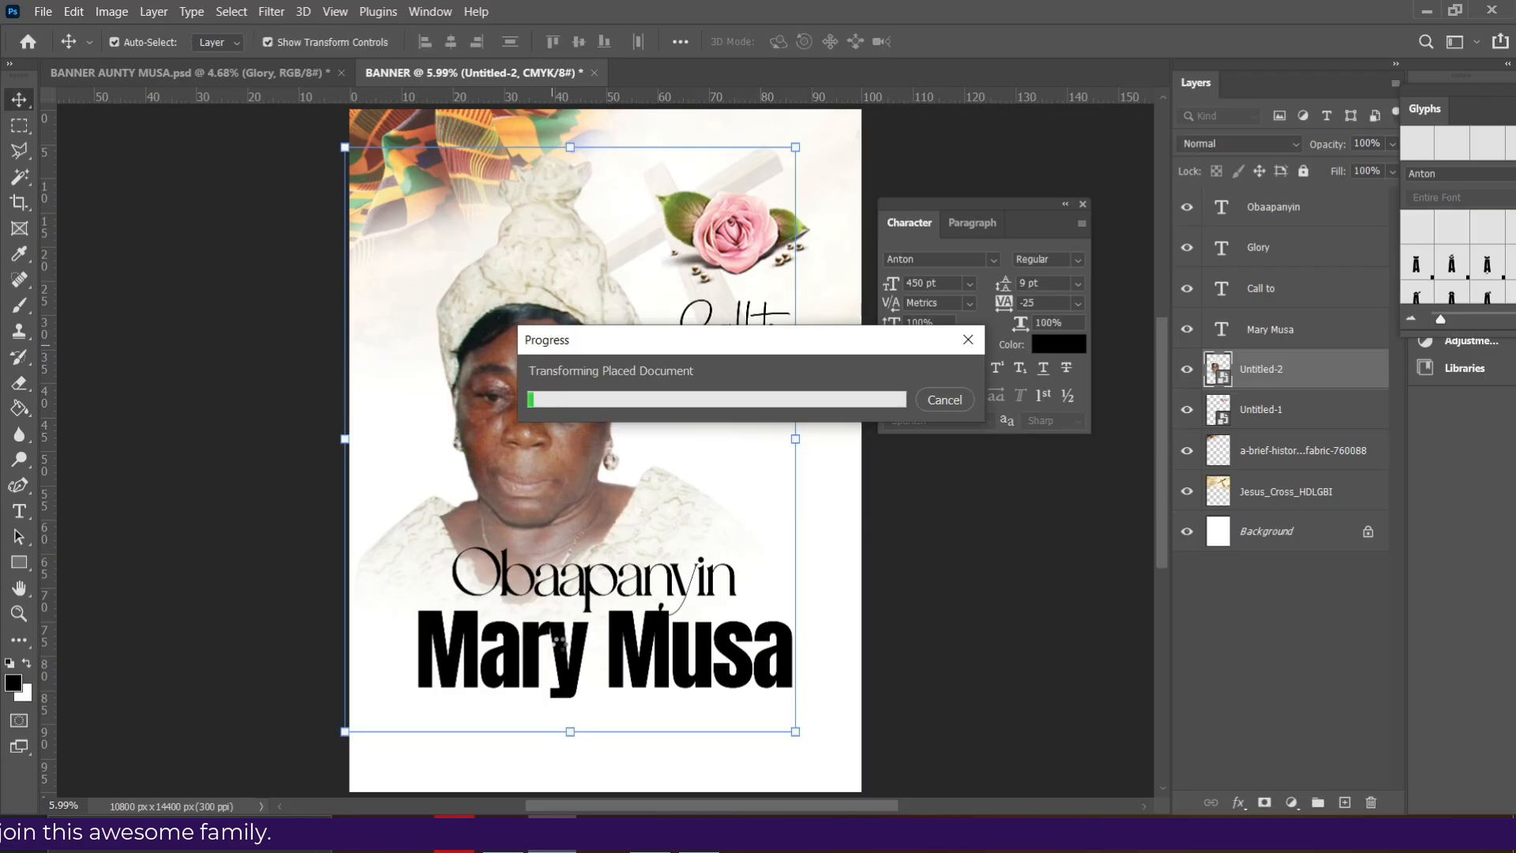
{"action": "left_click", "coordinate": [503, 834]}
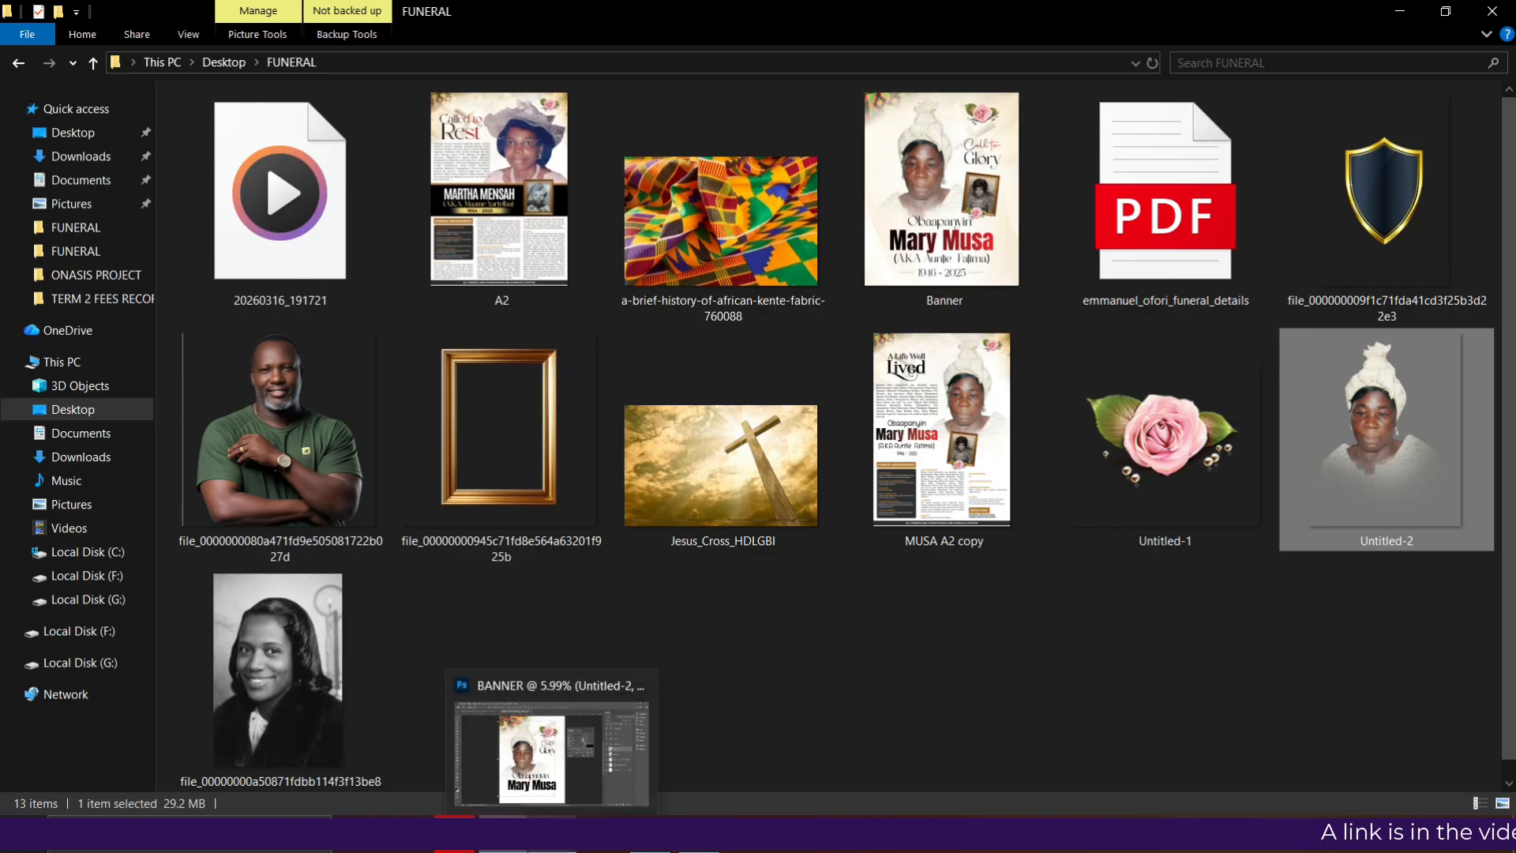
{"action": "left_click", "coordinate": [547, 816]}
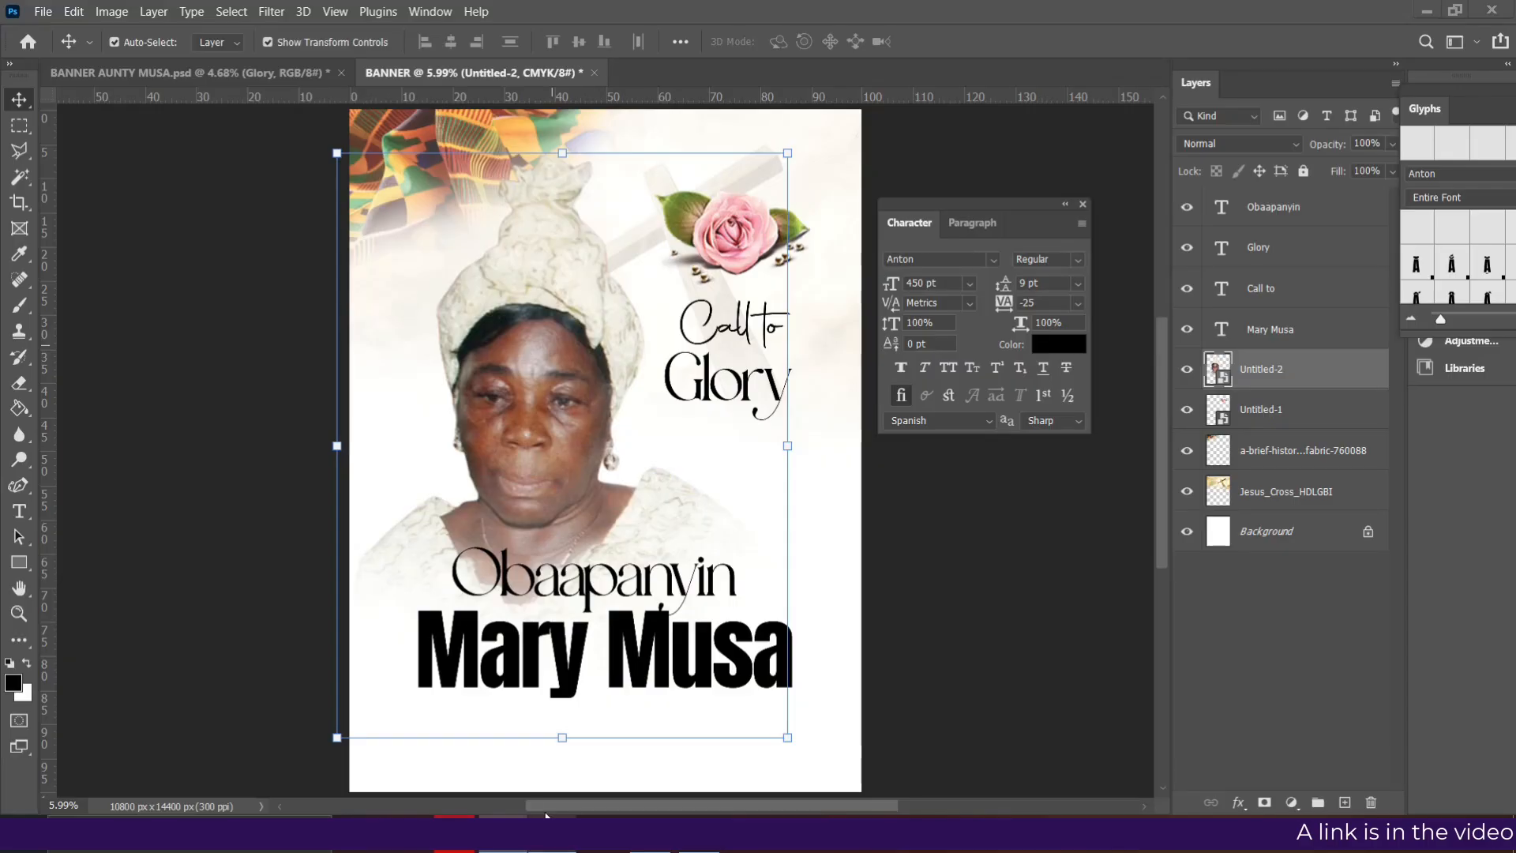
{"action": "left_click", "coordinate": [699, 373]}
{"action": "left_click", "coordinate": [595, 596]}
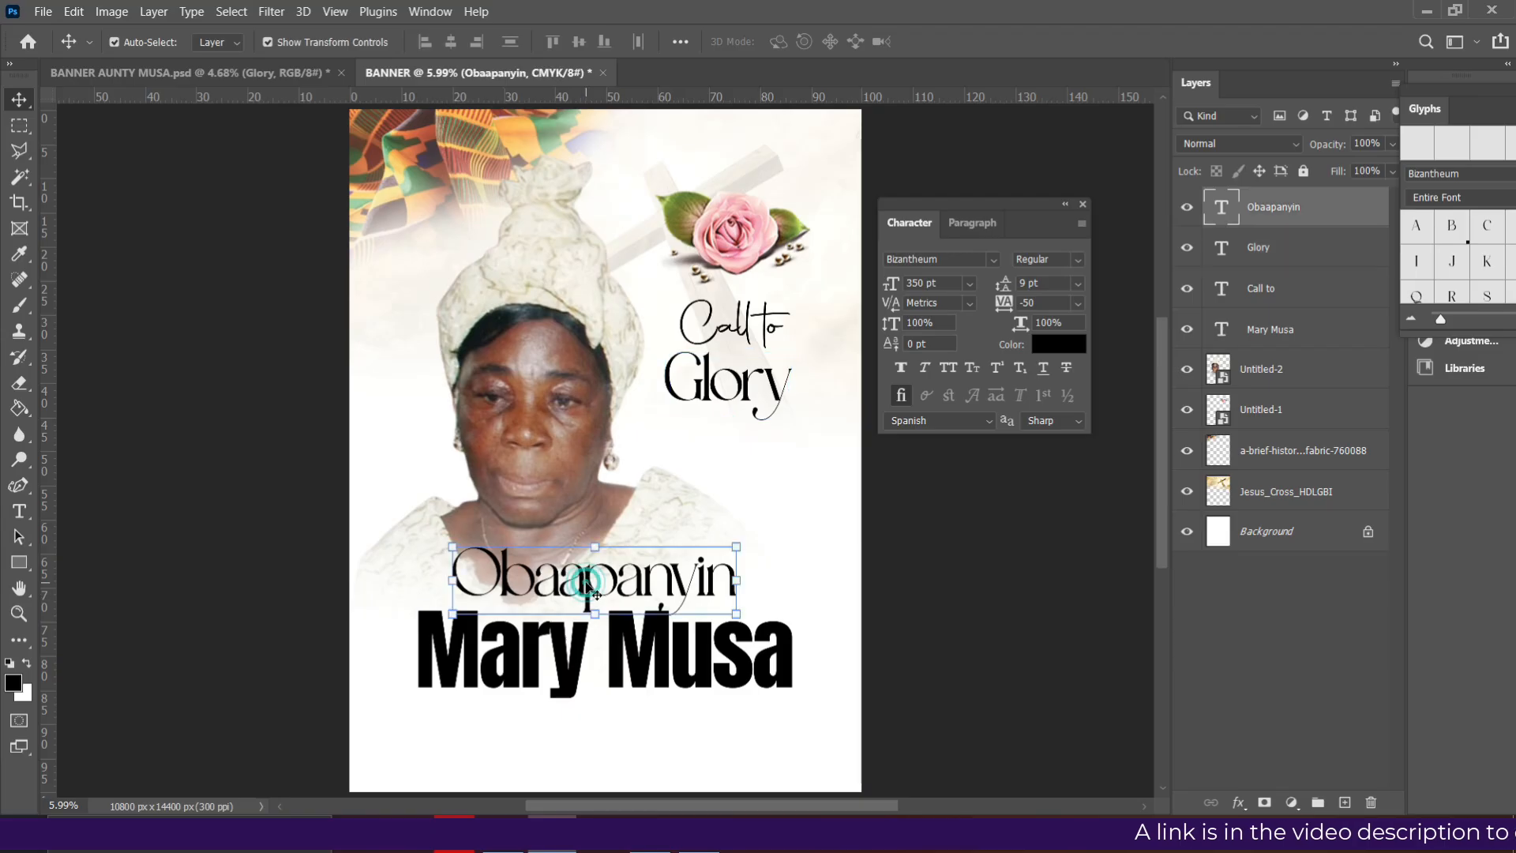
- Duplicate Obaapanyin below the name and retype the copy as the '(A.K.A ...)' nickname line
{"action": "left_click_drag", "start_coordinate": [595, 596], "coordinate": [651, 618]}
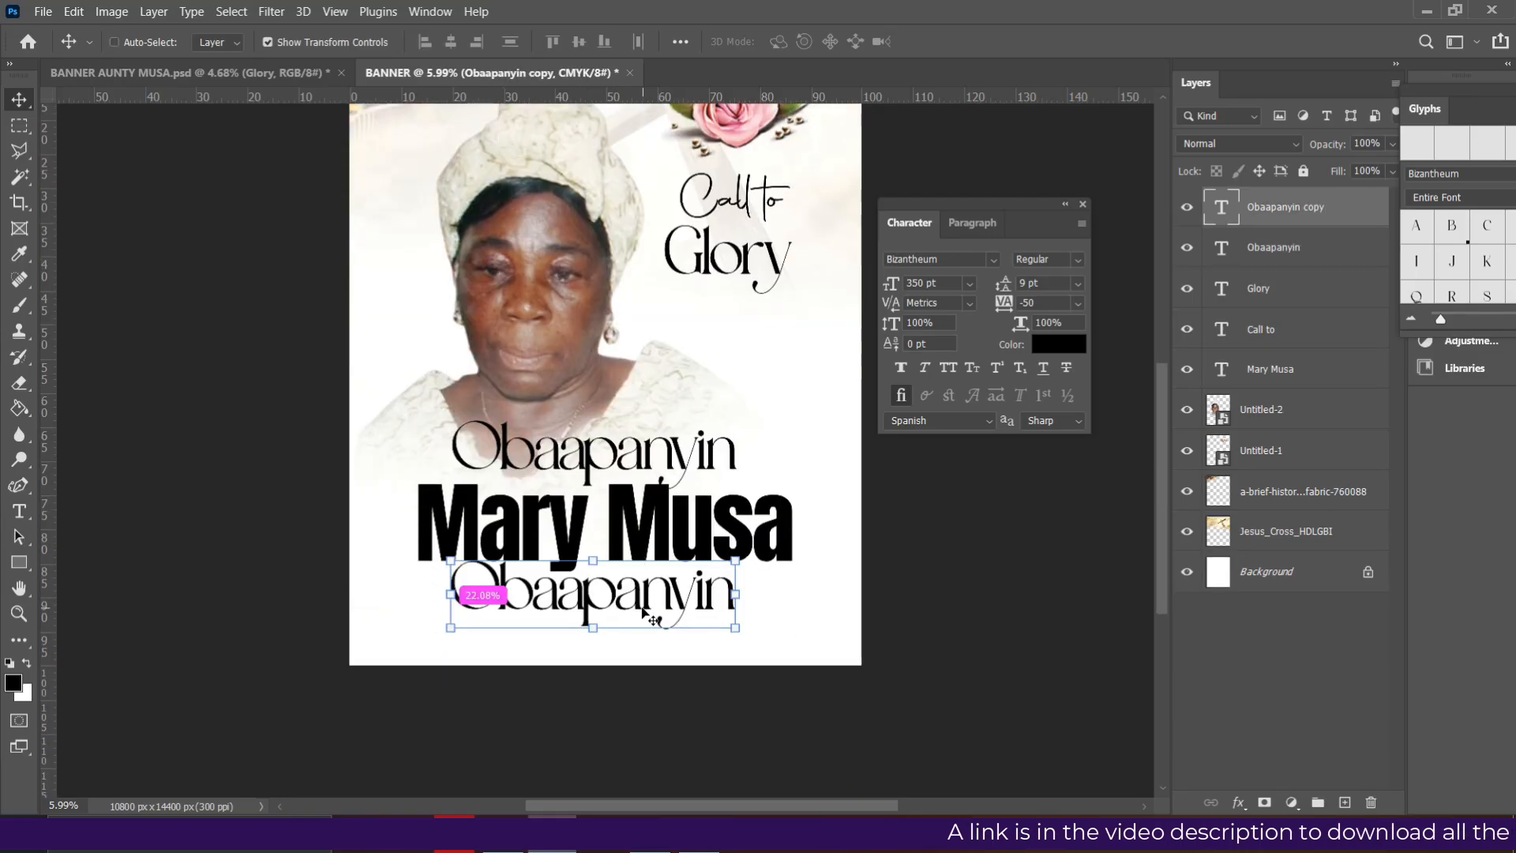
{"action": "key", "text": "ctrl+plus"}
{"action": "key", "text": "ctrl+plus"}
{"action": "scroll", "coordinate": [643, 613], "scroll_direction": "down", "scroll_amount": 1}
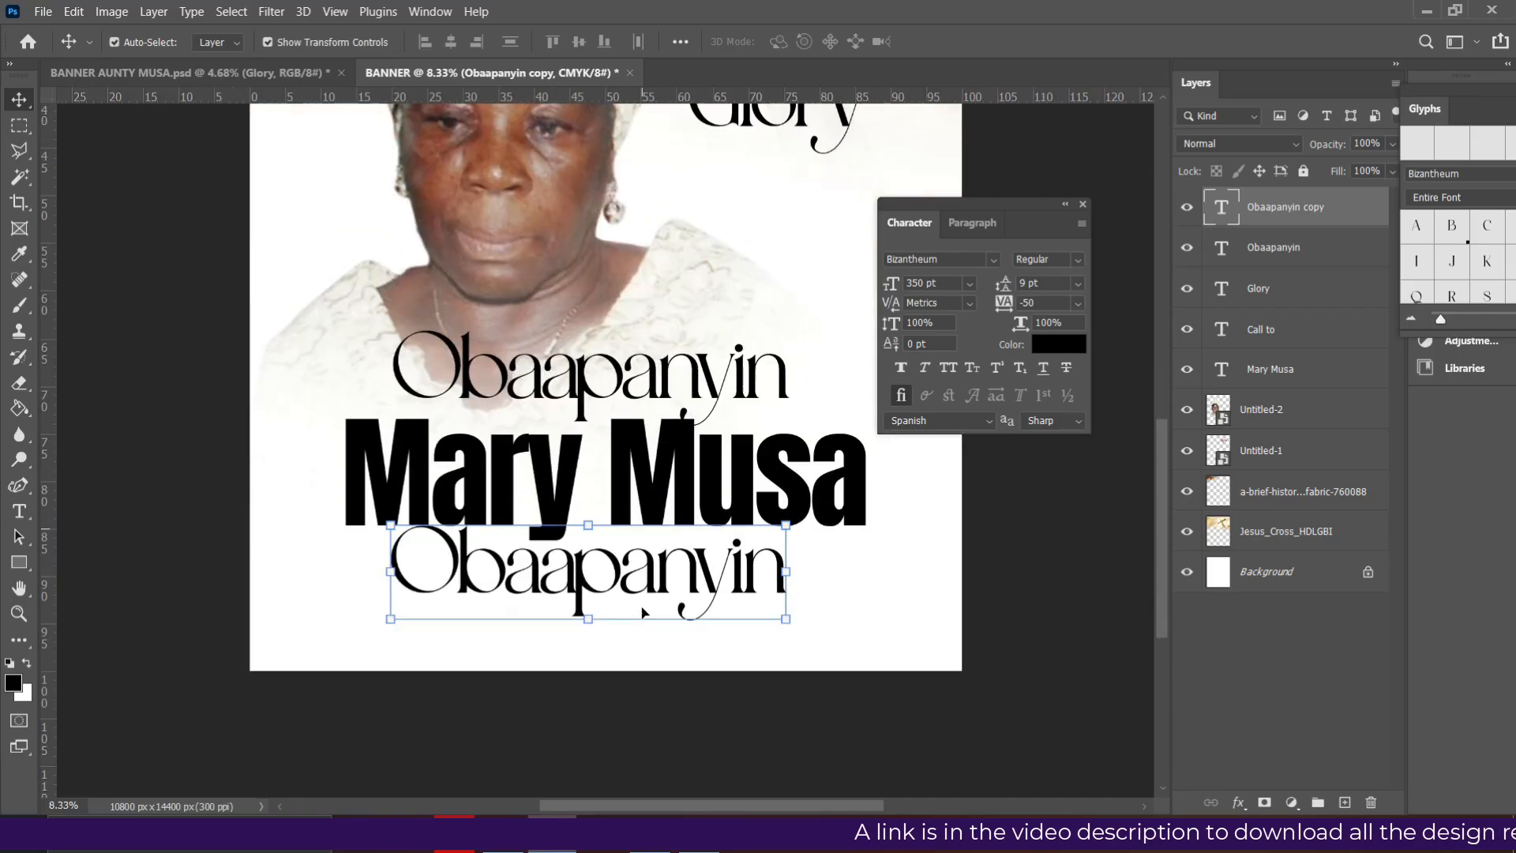
{"action": "scroll", "coordinate": [644, 614], "scroll_direction": "down", "scroll_amount": 1}
{"action": "double_click", "coordinate": [650, 543]}
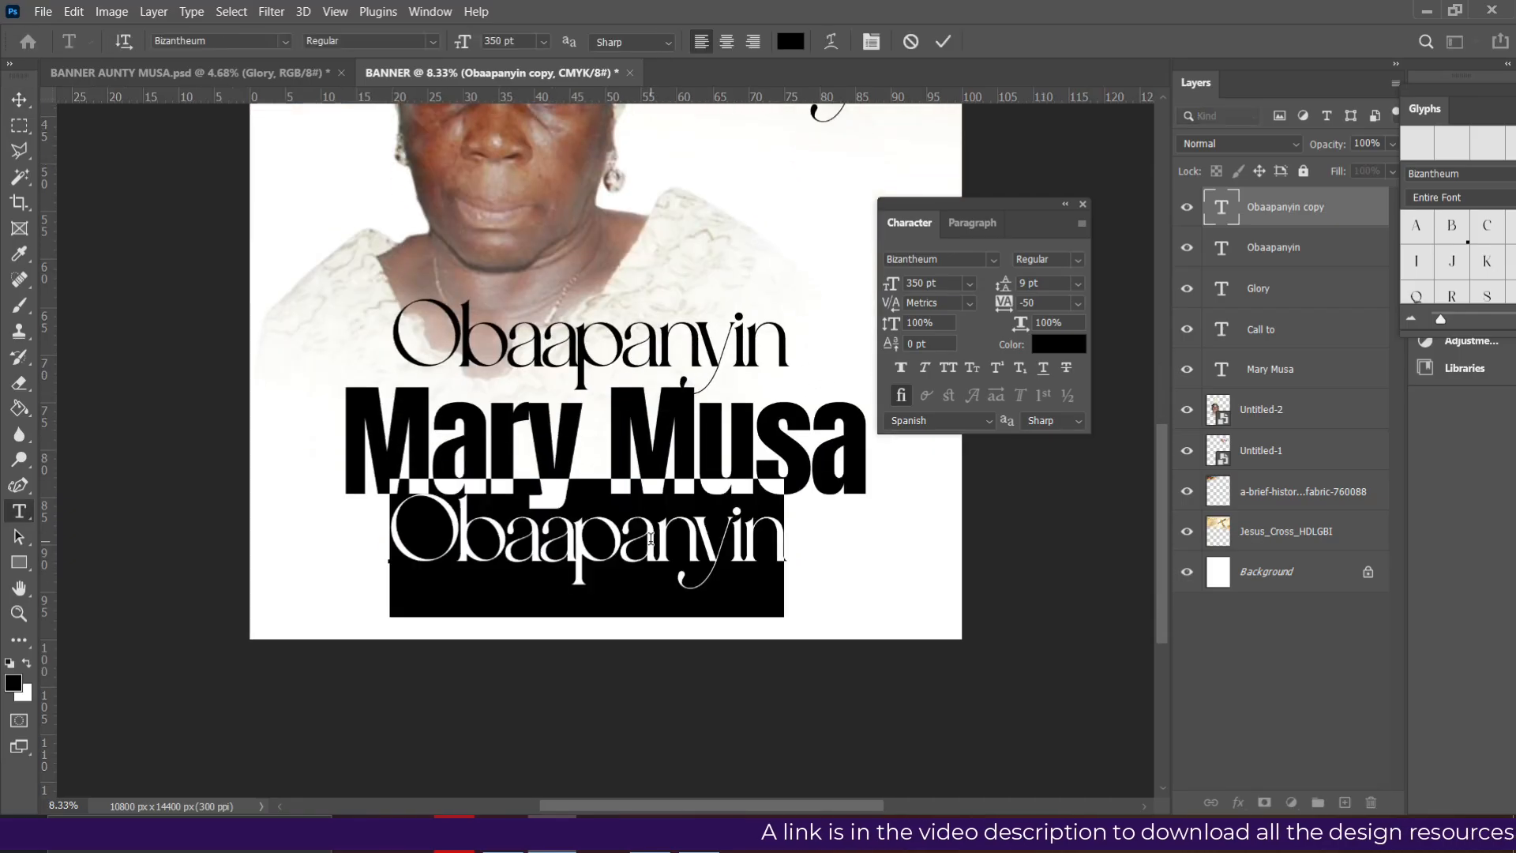
{"action": "type", "text": "("}
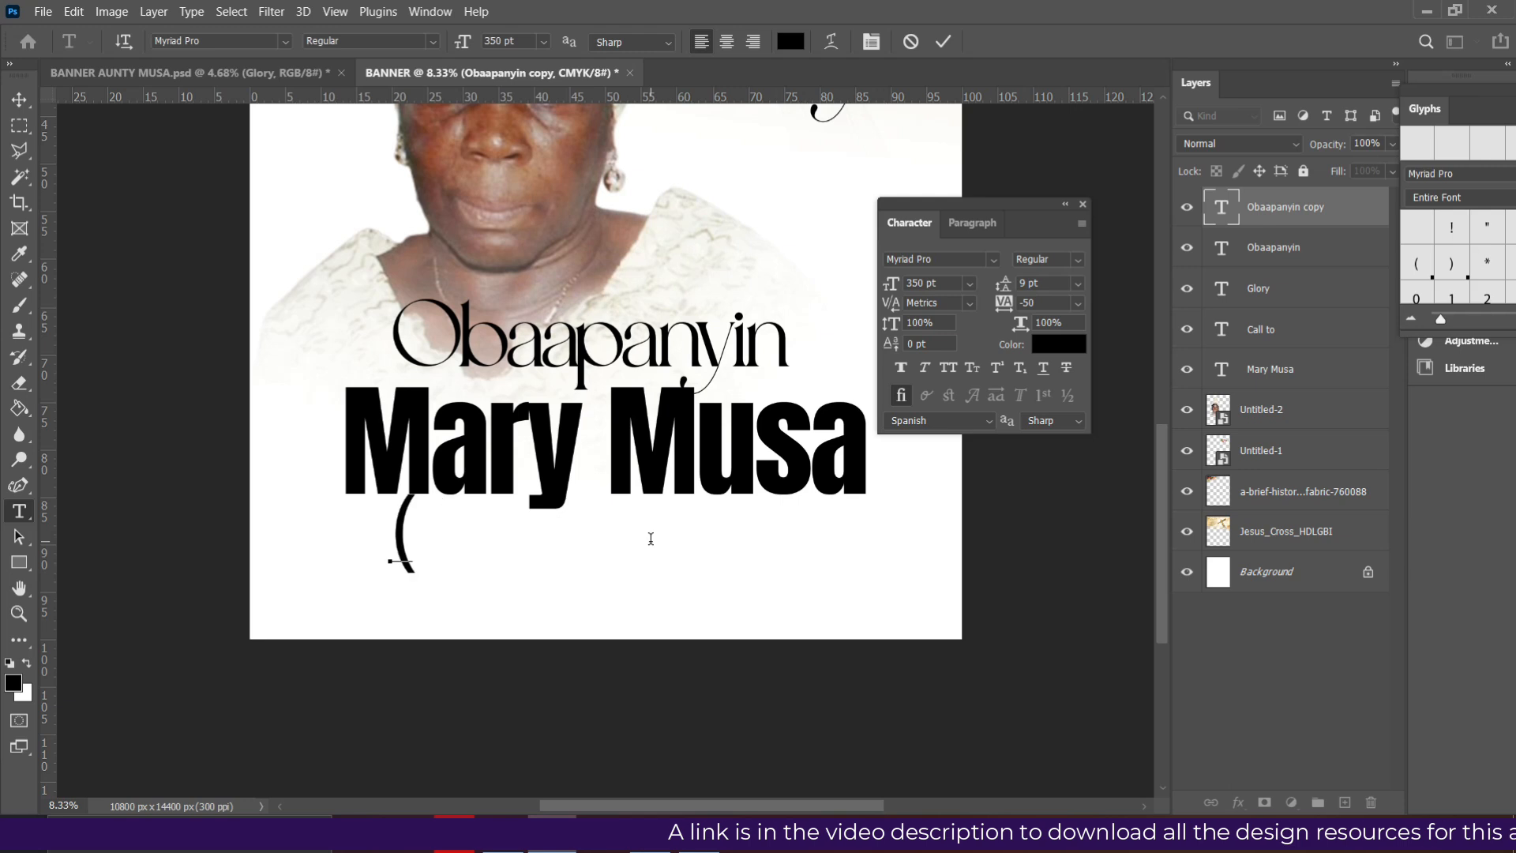
{"action": "type", "text": "A.K."}
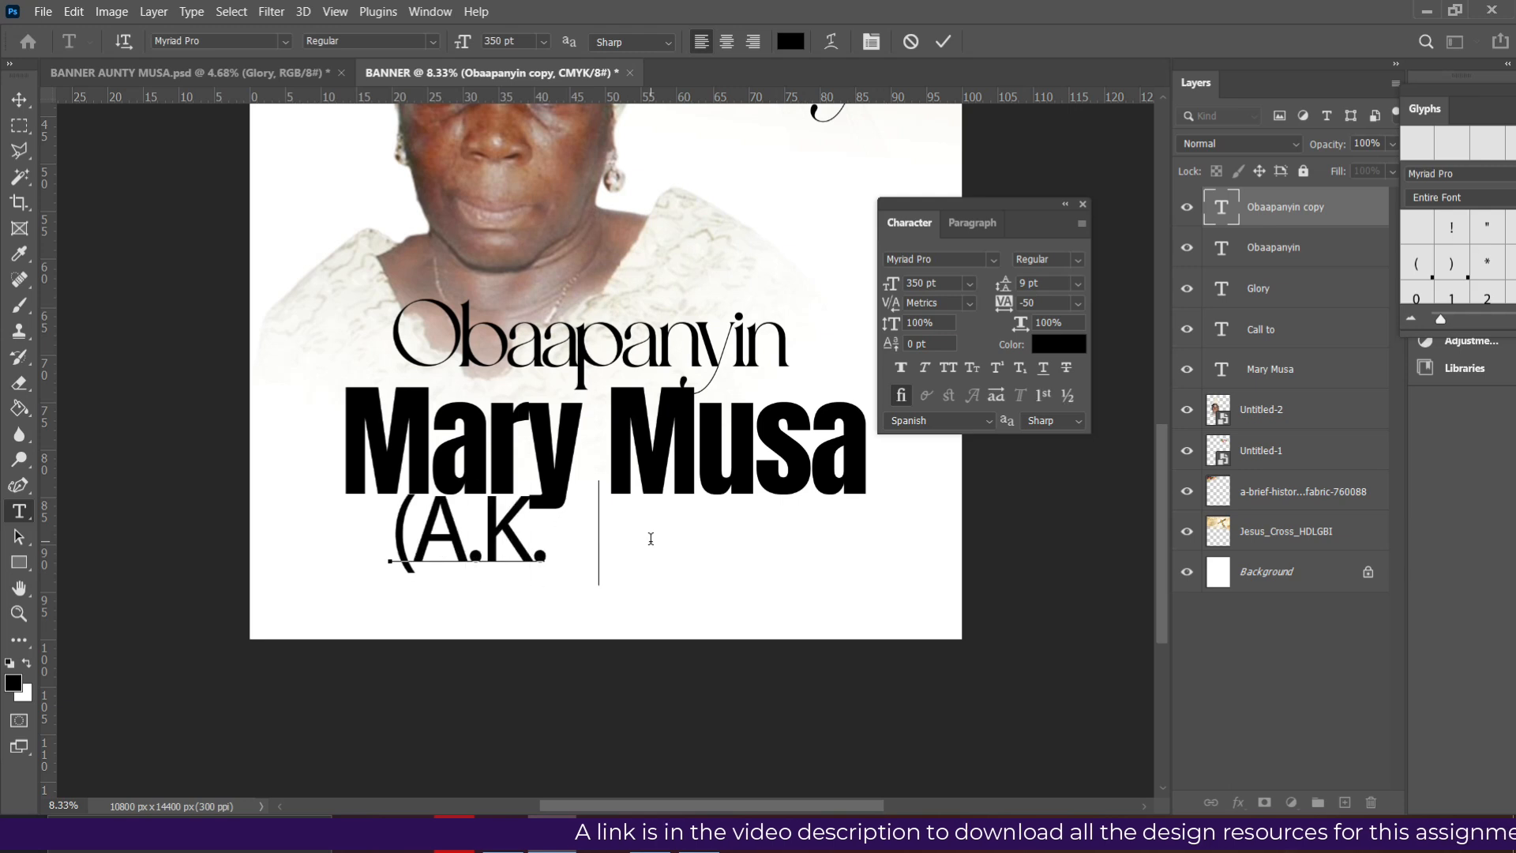
{"action": "type", "text": "A AUNTY"}
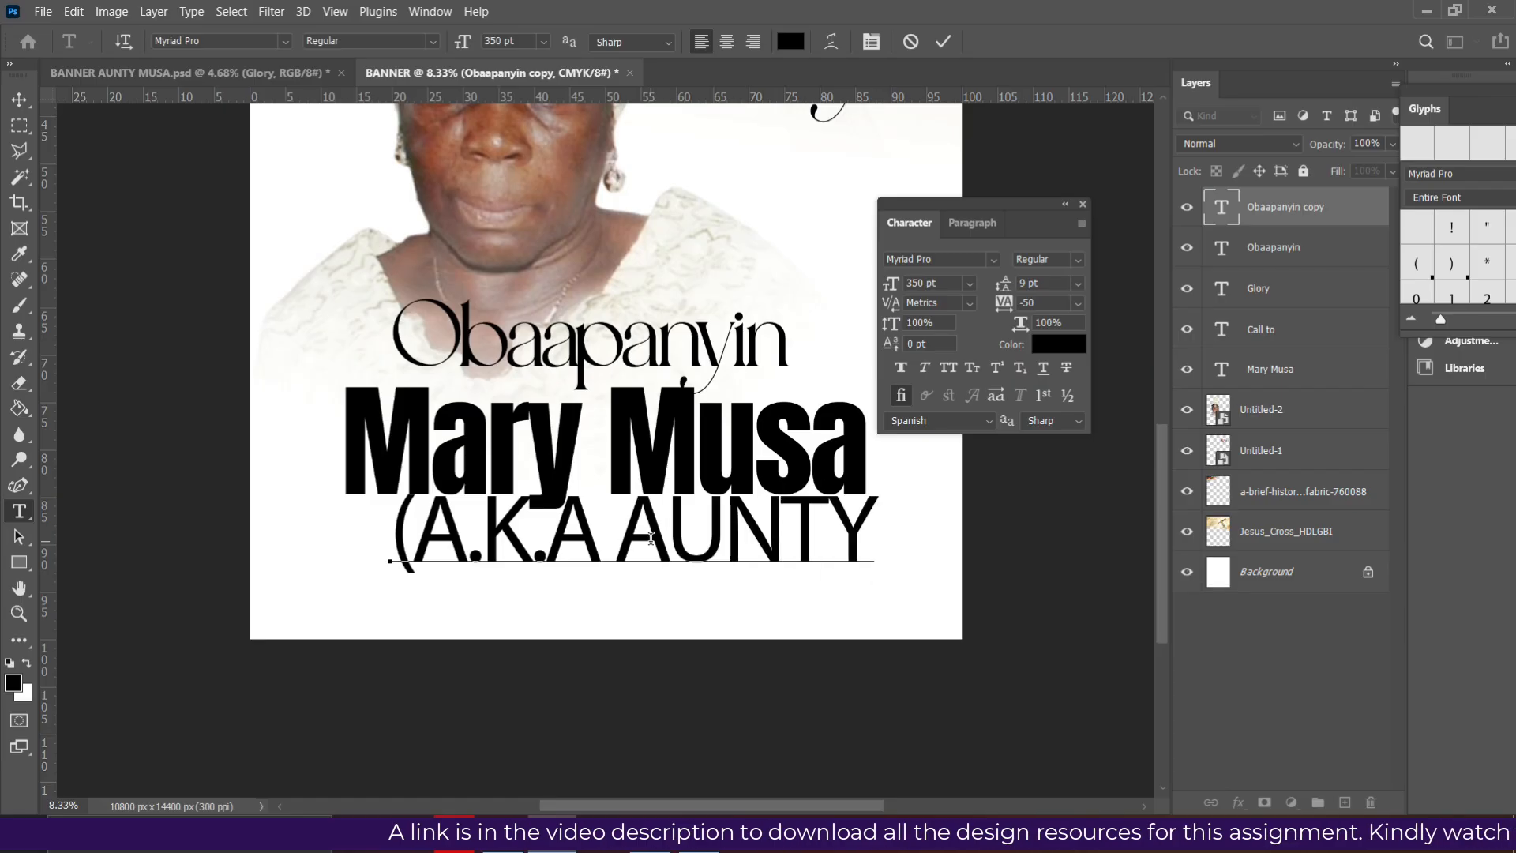
{"action": "key", "text": "BackSpace"}
{"action": "key", "text": "BackSpace"}
{"action": "key", "text": "BackSpace"}
{"action": "key", "text": "BackSpace"}
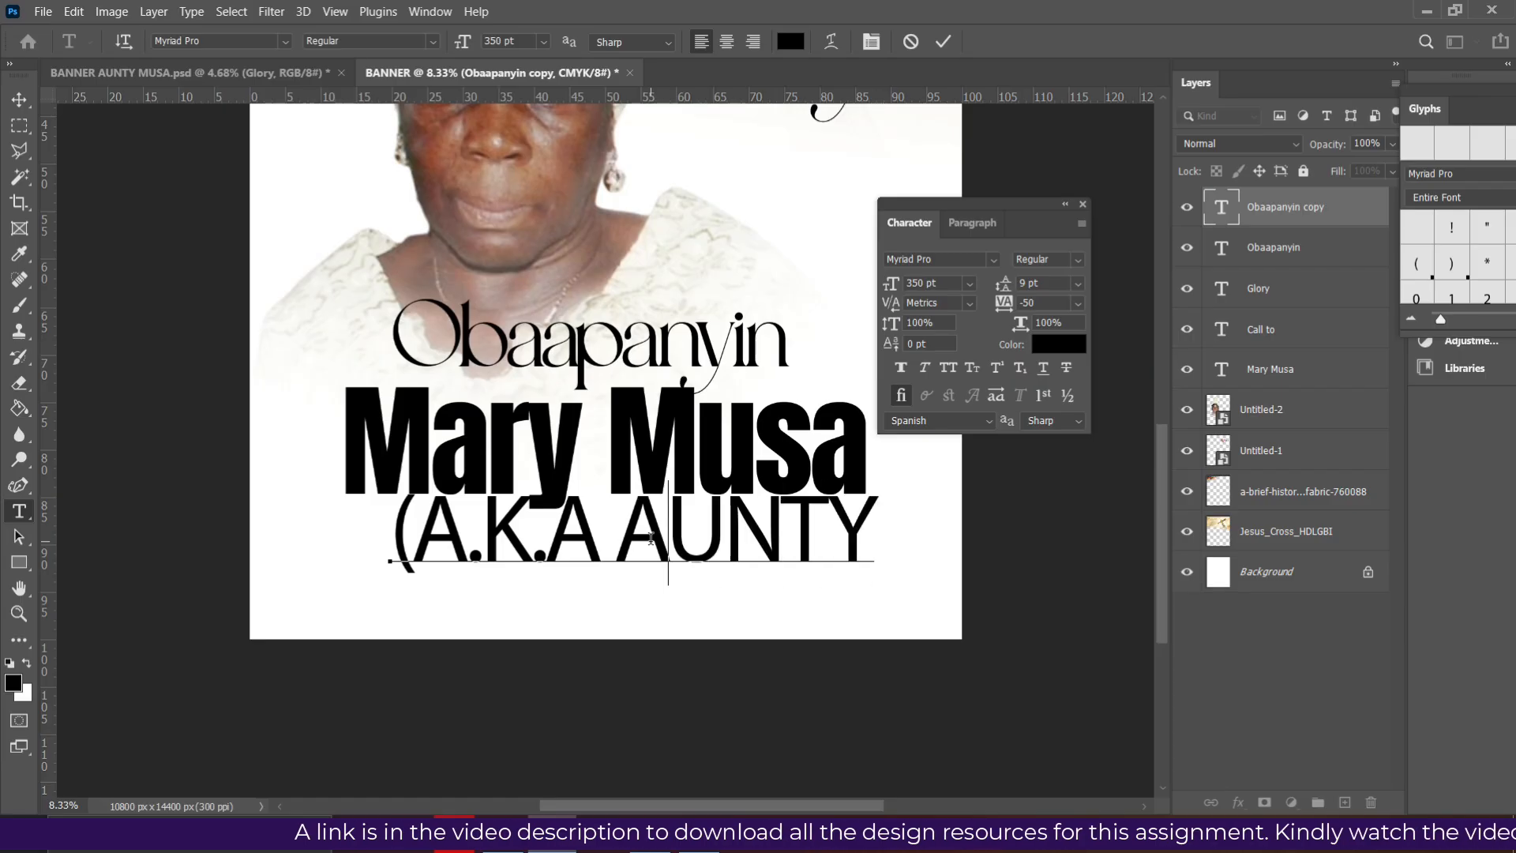
{"action": "type", "text": "unty"}
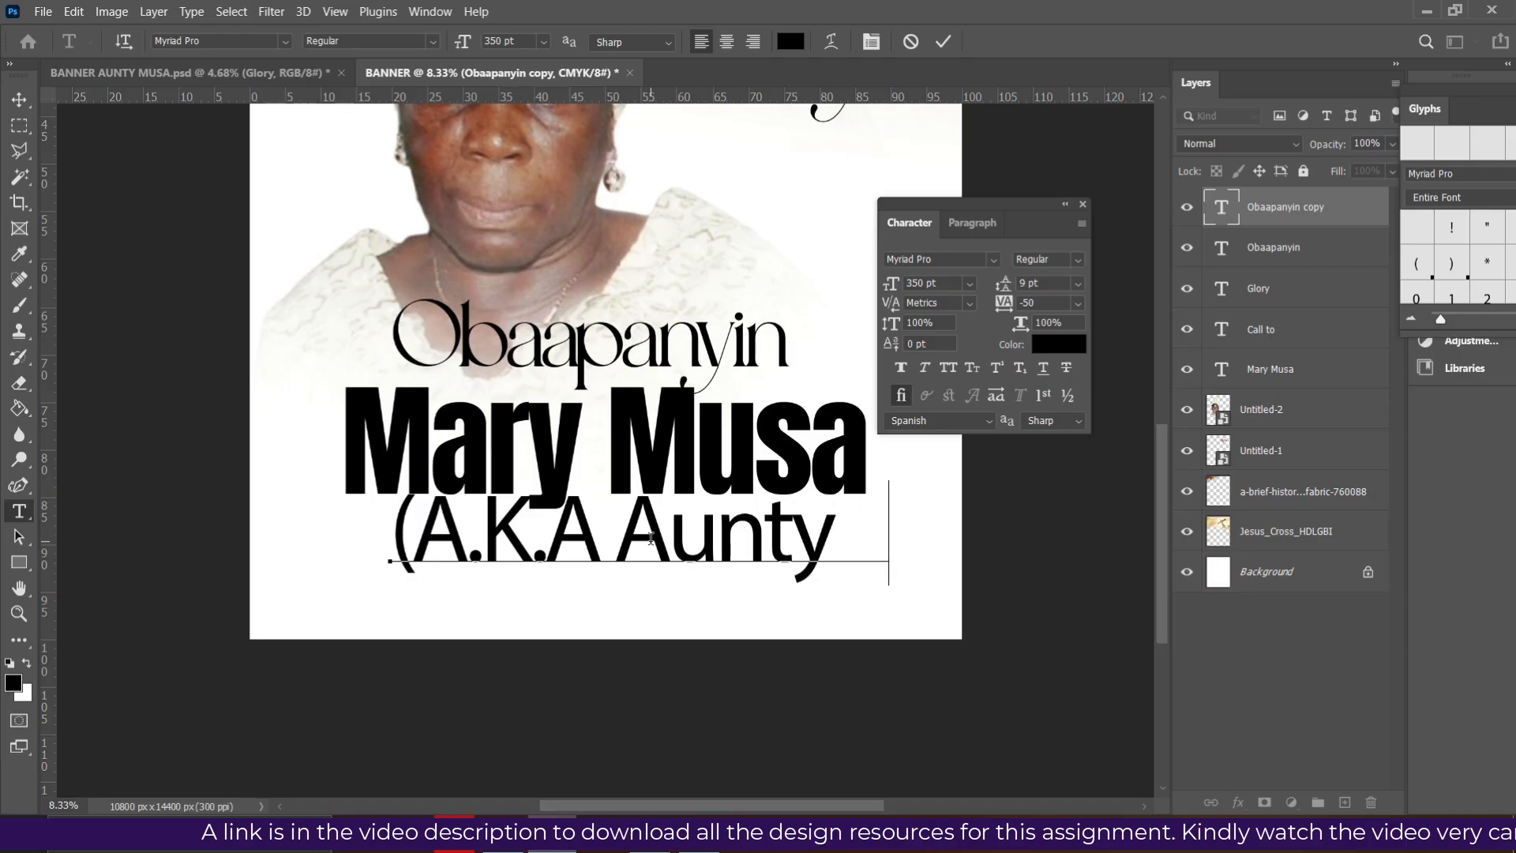
{"action": "type", "text": " Fatima"}
{"action": "left_click", "coordinate": [943, 41]}
{"action": "key", "text": "v"}
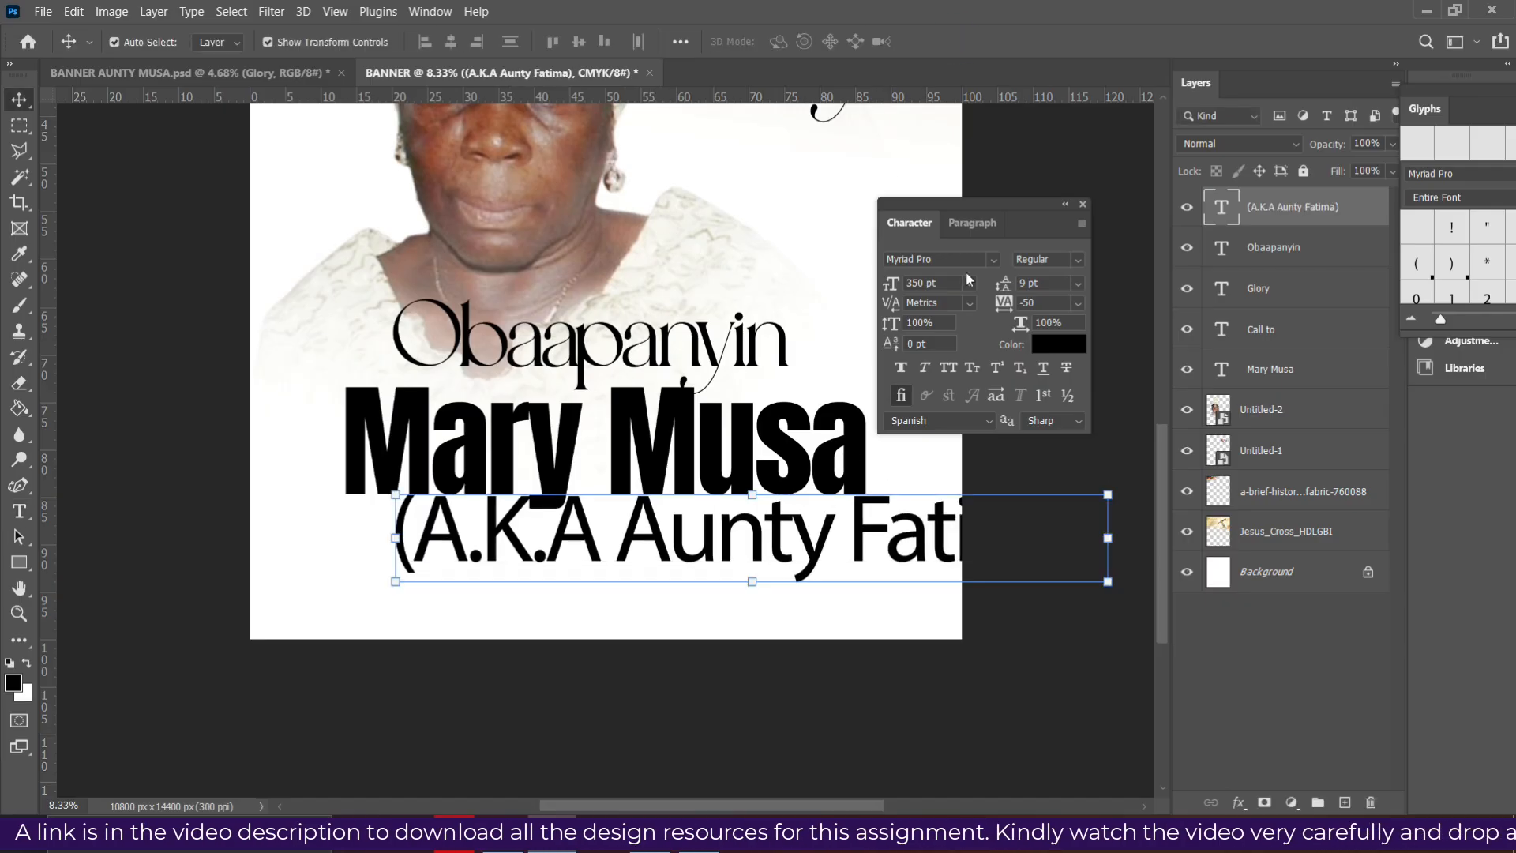
- Set the nickname line in Bizantheum Regular at 200 pt
{"action": "left_click", "coordinate": [993, 261]}
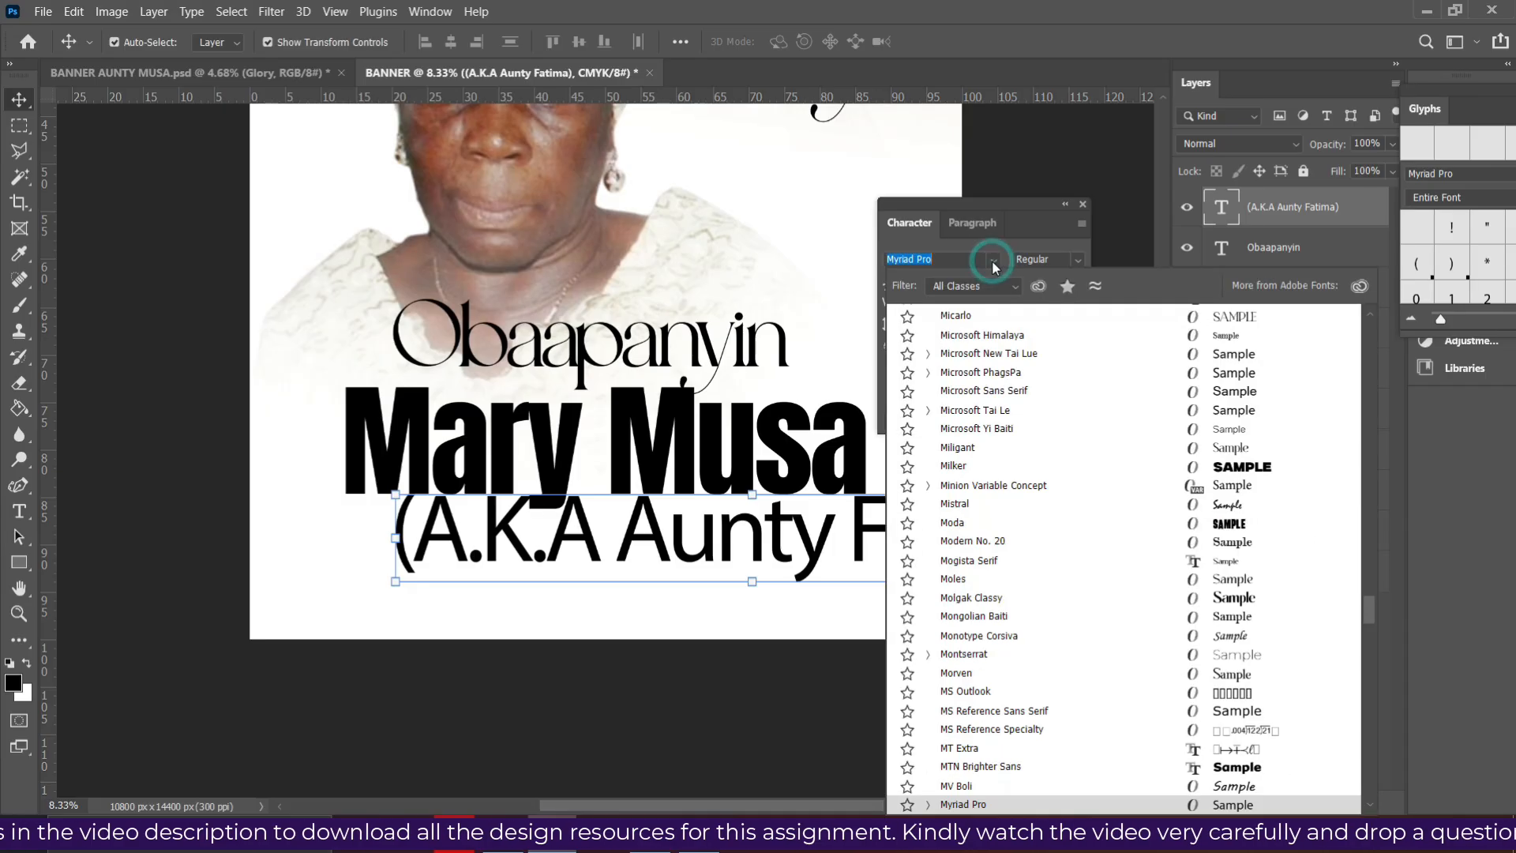
{"action": "type", "text": "bi"}
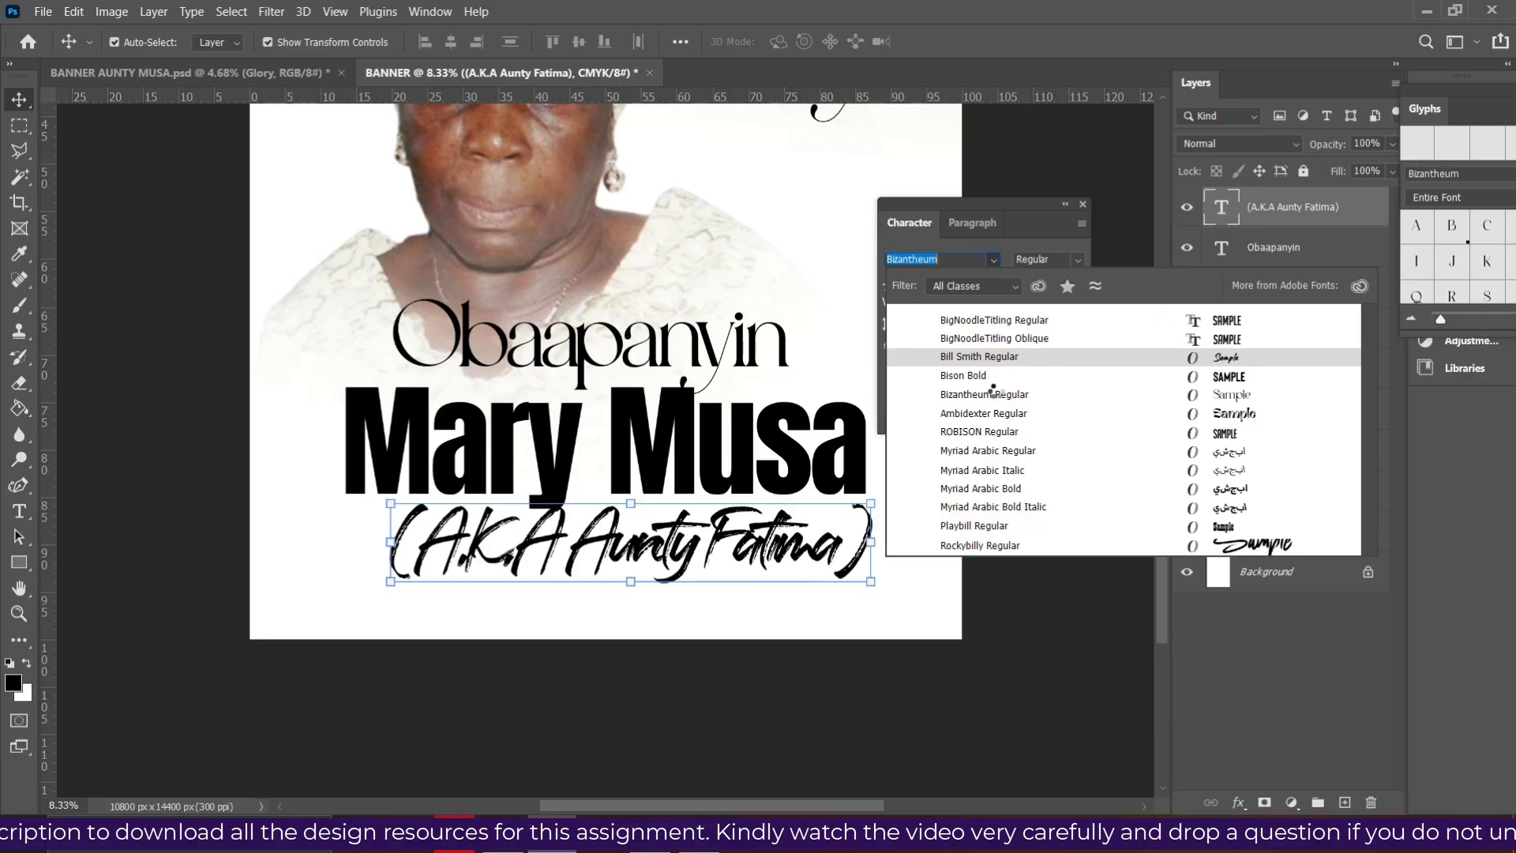
{"action": "left_click", "coordinate": [999, 396]}
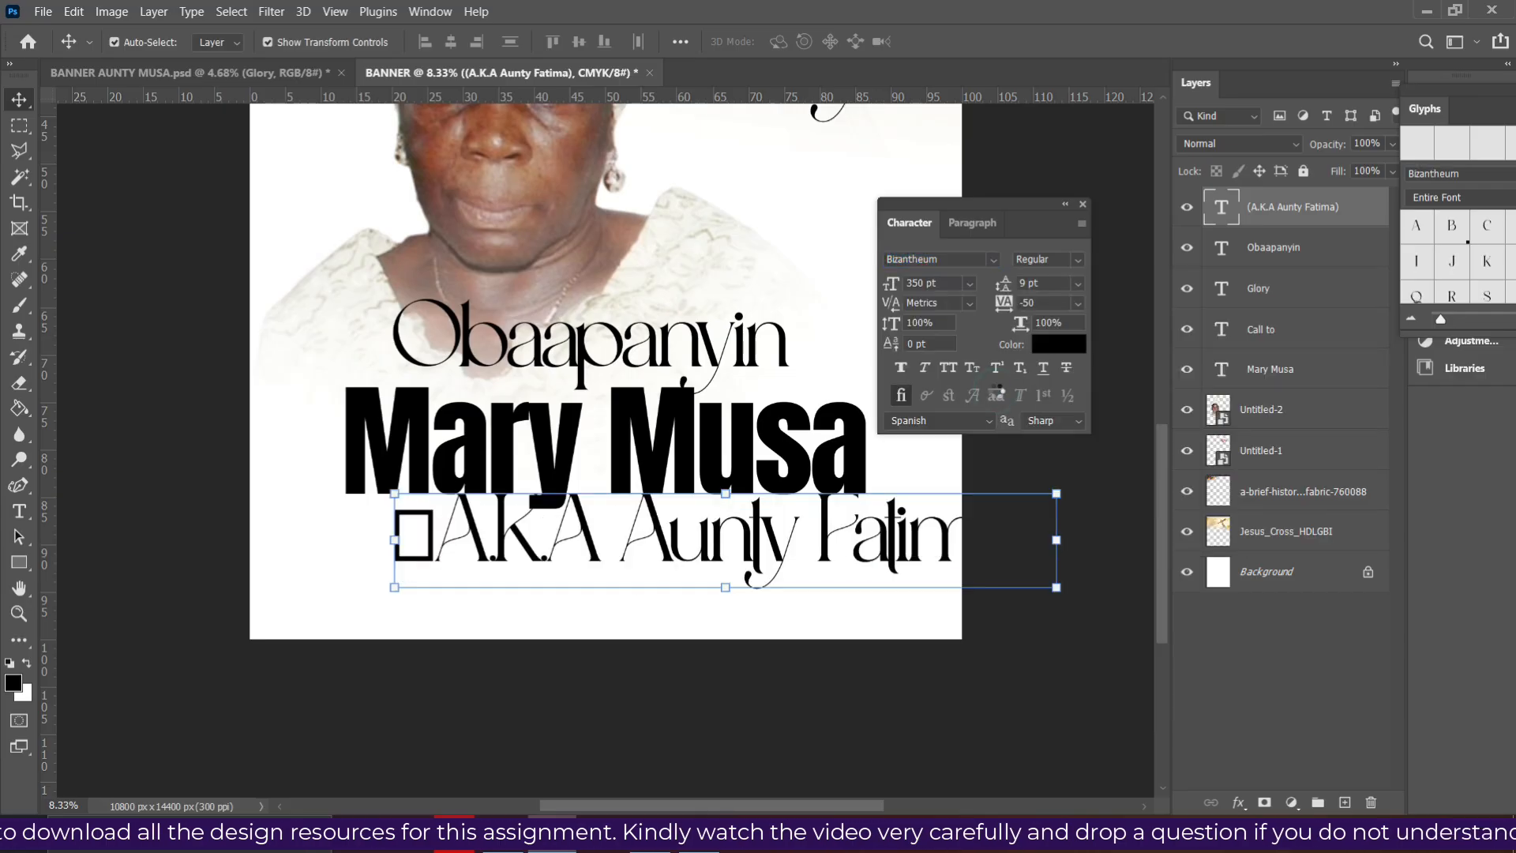
{"action": "left_click", "coordinate": [891, 283]}
{"action": "type", "text": "200"}
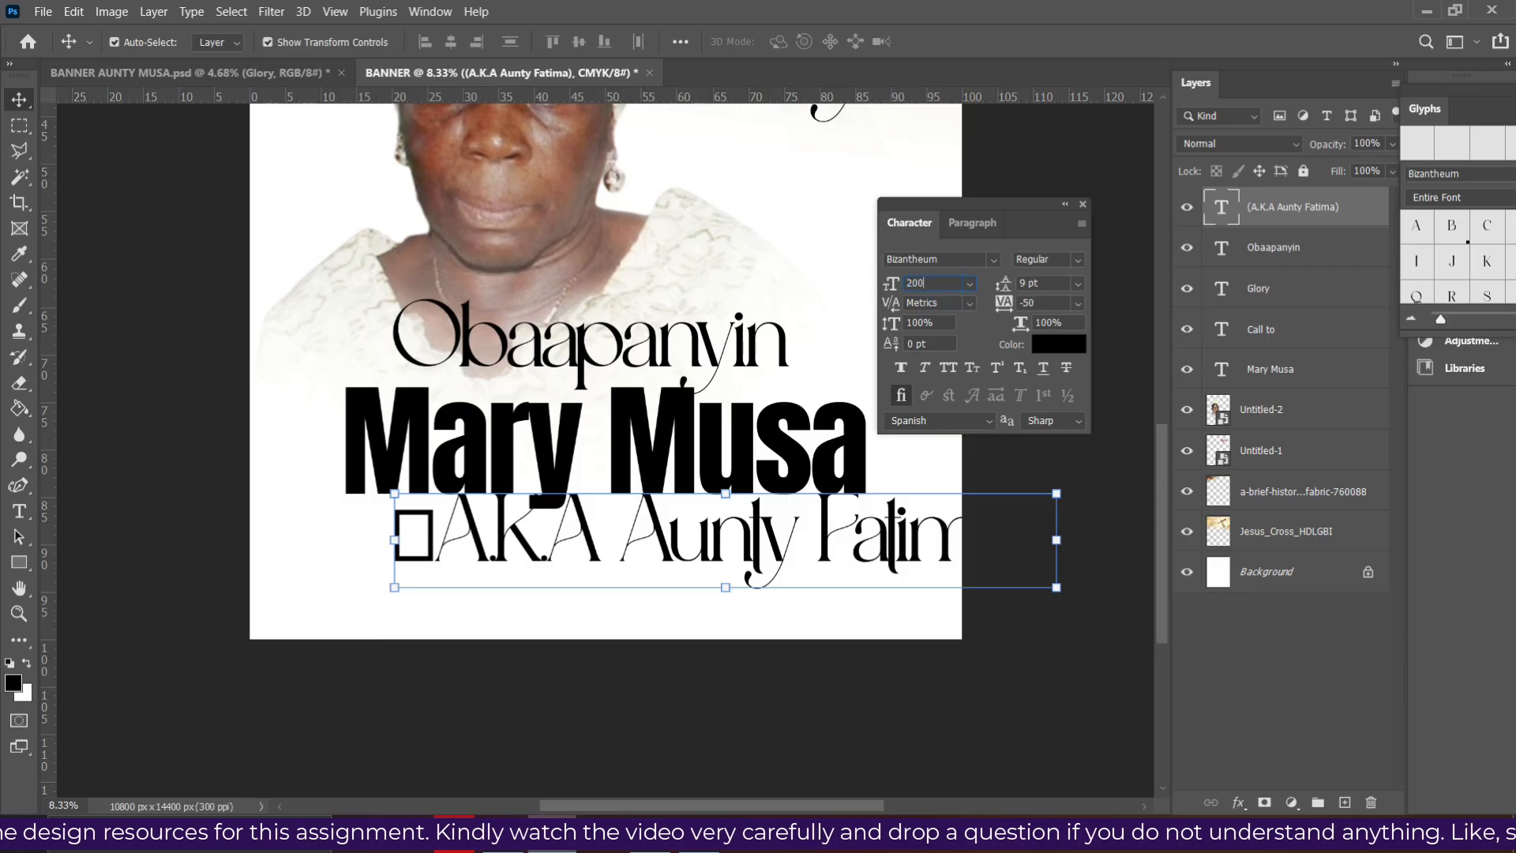
{"action": "key", "text": "Return"}
- Replace the broken opening bracket with '(' and nudge the nickname line slightly up and right
{"action": "double_click", "coordinate": [772, 544]}
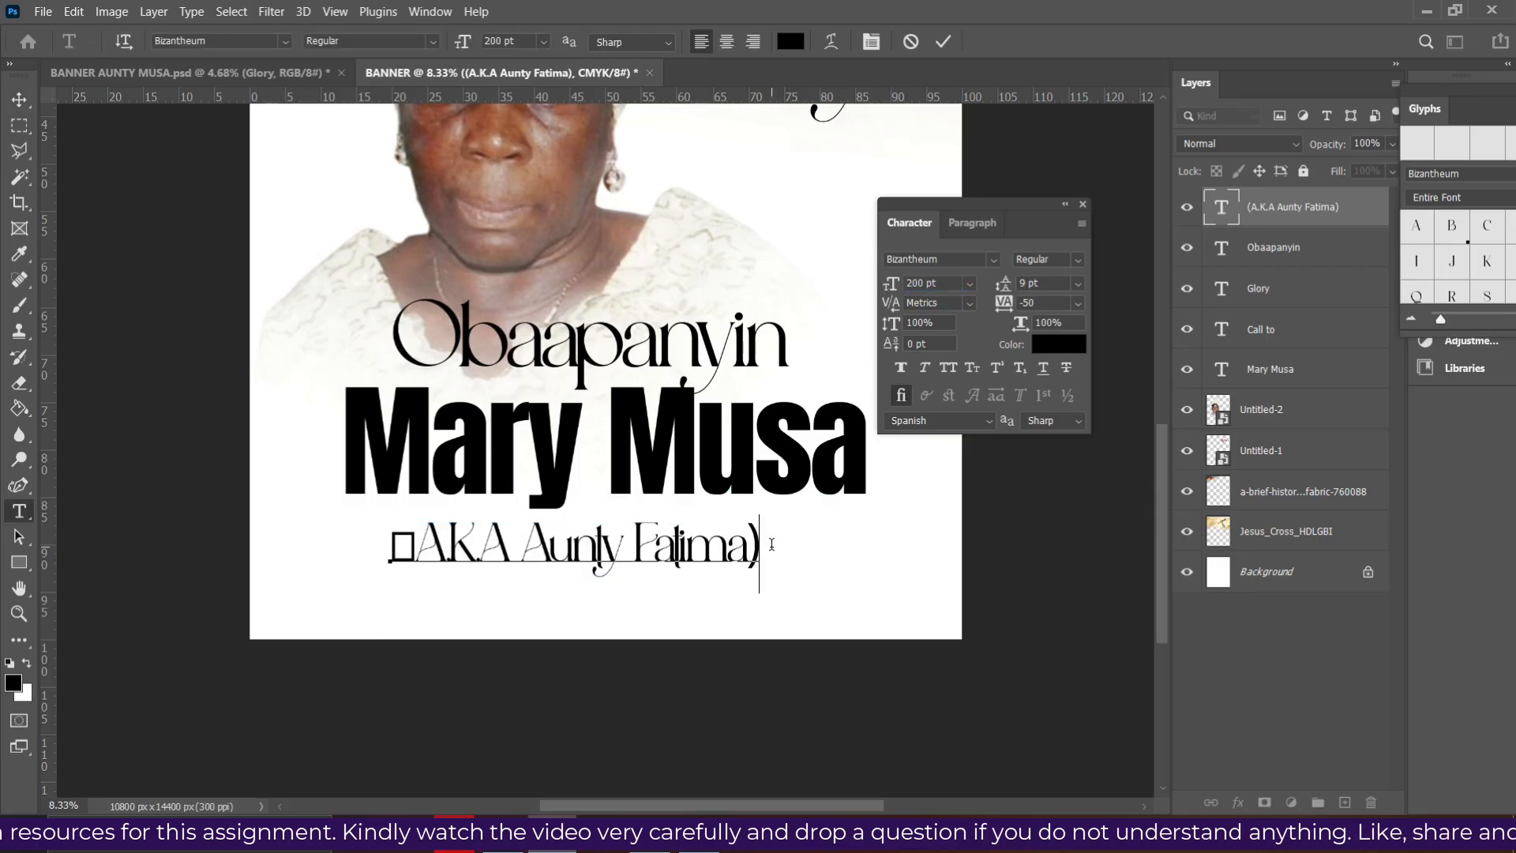
{"action": "key", "text": "Left"}
{"action": "key", "text": "Left"}
{"action": "key", "text": "Left"}
{"action": "key", "text": "Left"}
{"action": "key", "text": "Left"}
{"action": "key", "text": "Left"}
{"action": "key", "text": "Left"}
{"action": "key", "text": "Left"}
{"action": "key", "text": "Left"}
{"action": "key", "text": "Left"}
{"action": "key", "text": "Left"}
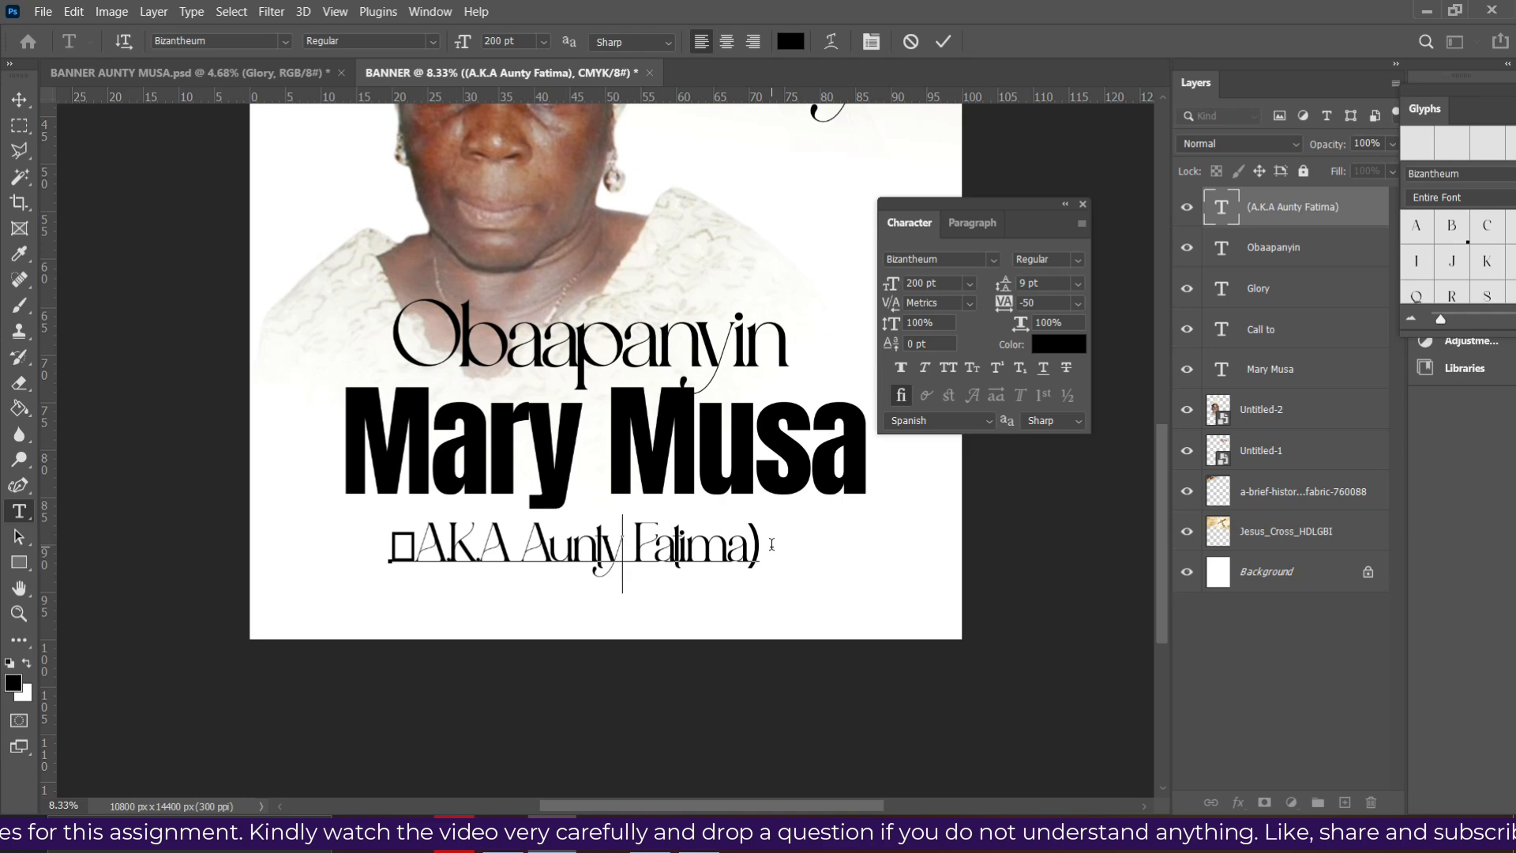
{"action": "key", "text": "Left"}
{"action": "key", "text": "Left"}
{"action": "key", "text": "Left"}
{"action": "key", "text": "Left"}
{"action": "key", "text": "Left"}
{"action": "key", "text": "Left"}
{"action": "key", "text": "Left"}
{"action": "key", "text": "Left"}
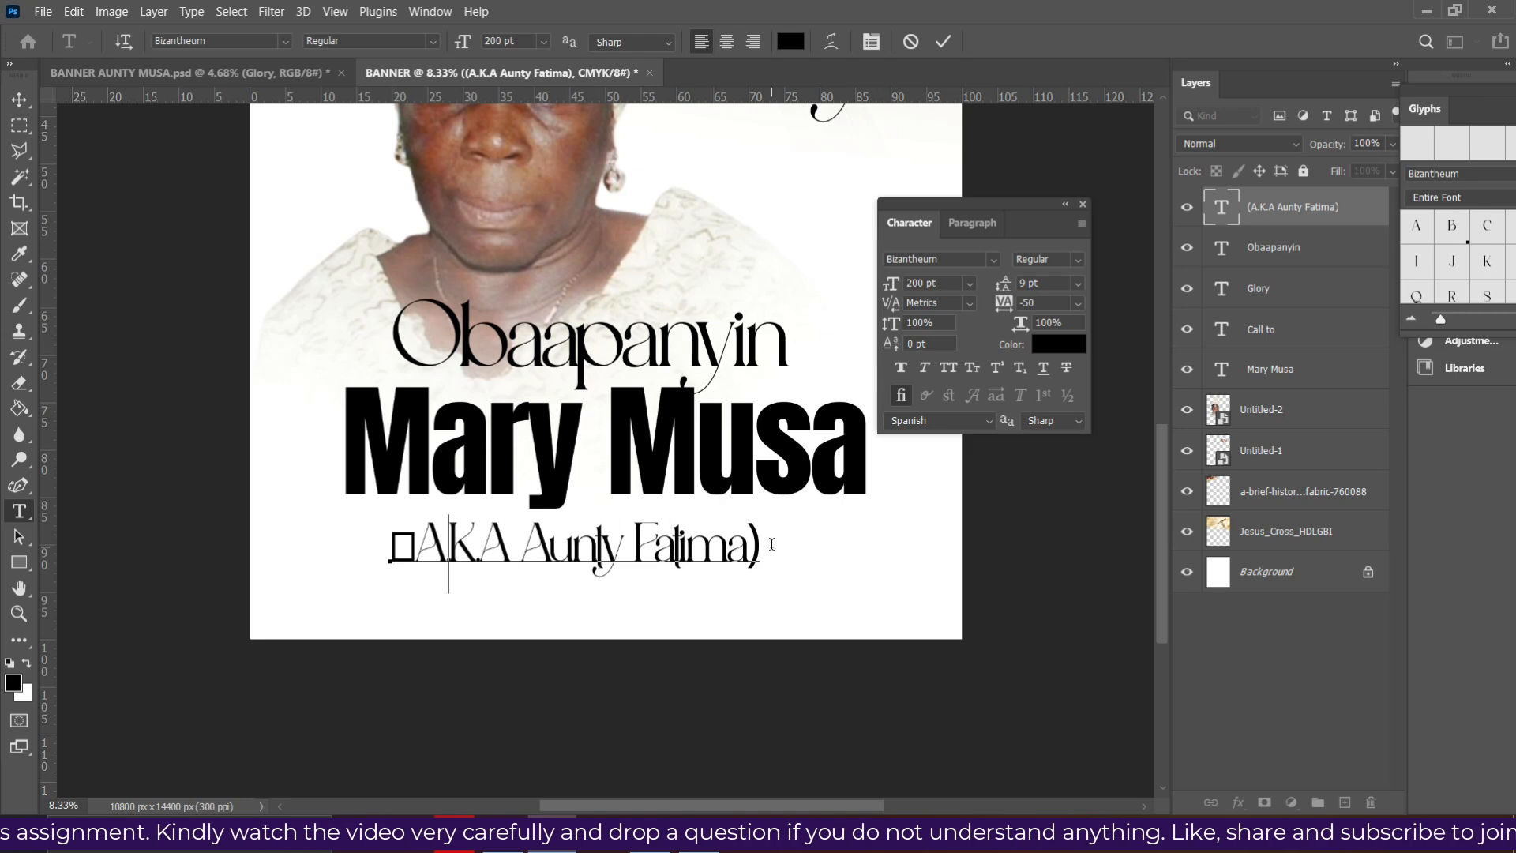
{"action": "key", "text": "Left"}
{"action": "key", "text": "Delete"}
{"action": "type", "text": "("}
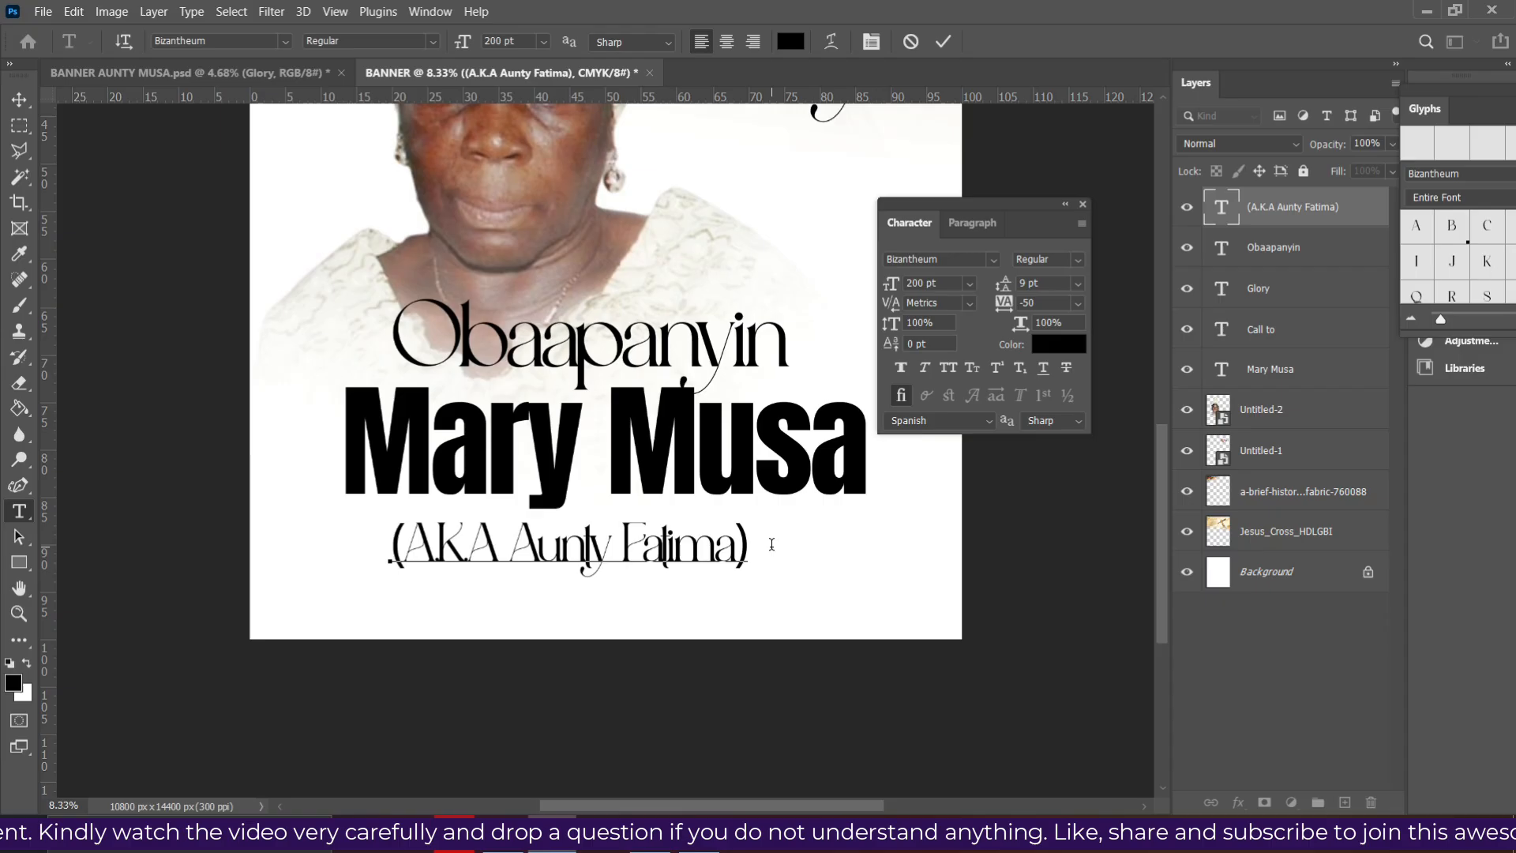
{"action": "left_click", "coordinate": [944, 41]}
{"action": "key", "text": "v"}
{"action": "left_click_drag", "start_coordinate": [678, 556], "coordinate": [684, 546]}
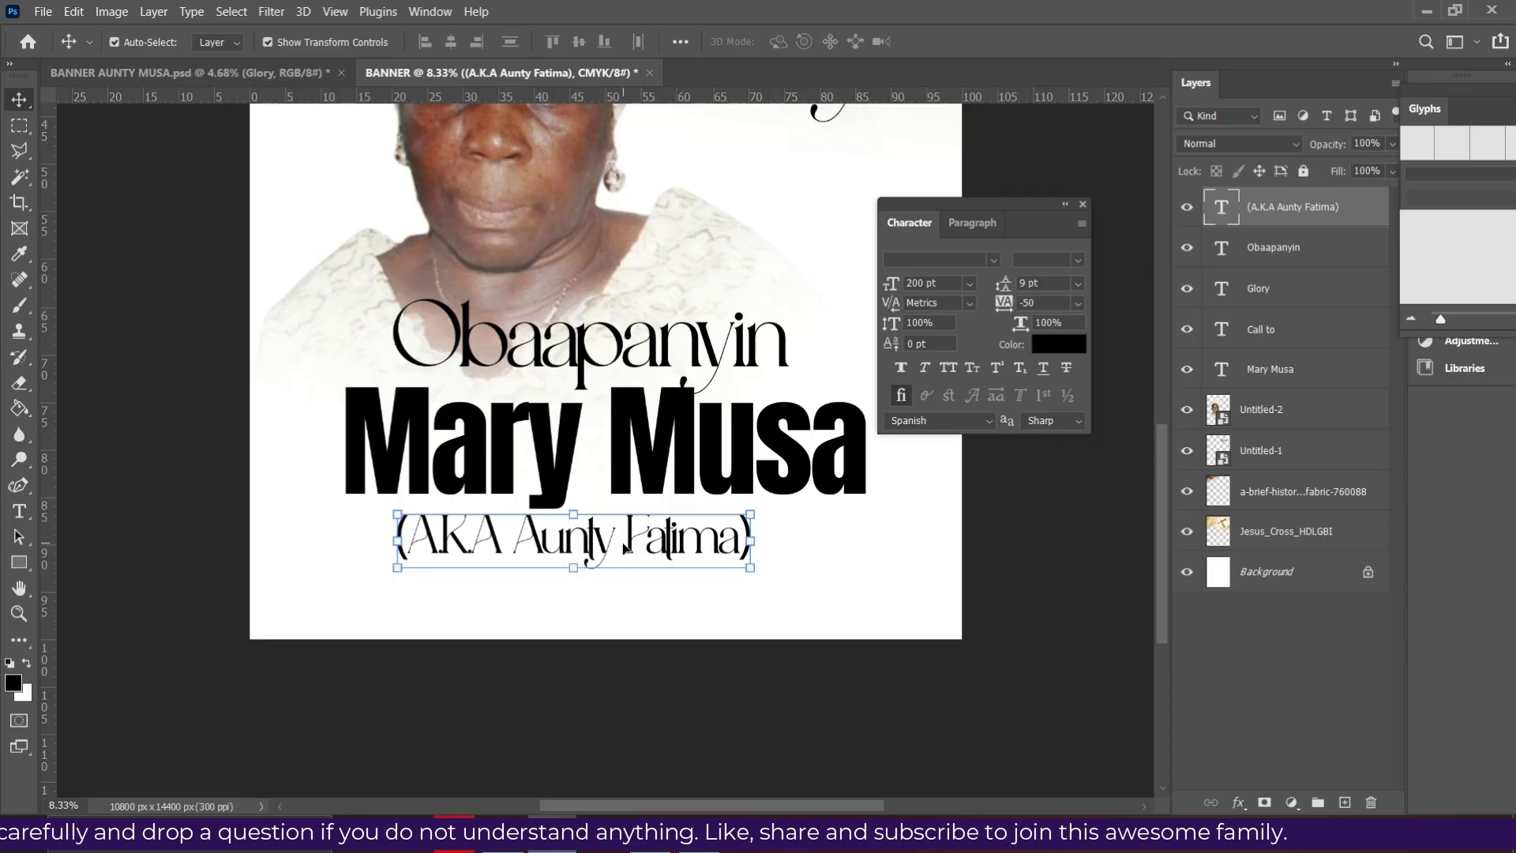
- Duplicate the nickname line below it and retype the copy as '1946 - 2026'
{"action": "left_click_drag", "start_coordinate": [616, 553], "coordinate": [634, 604]}
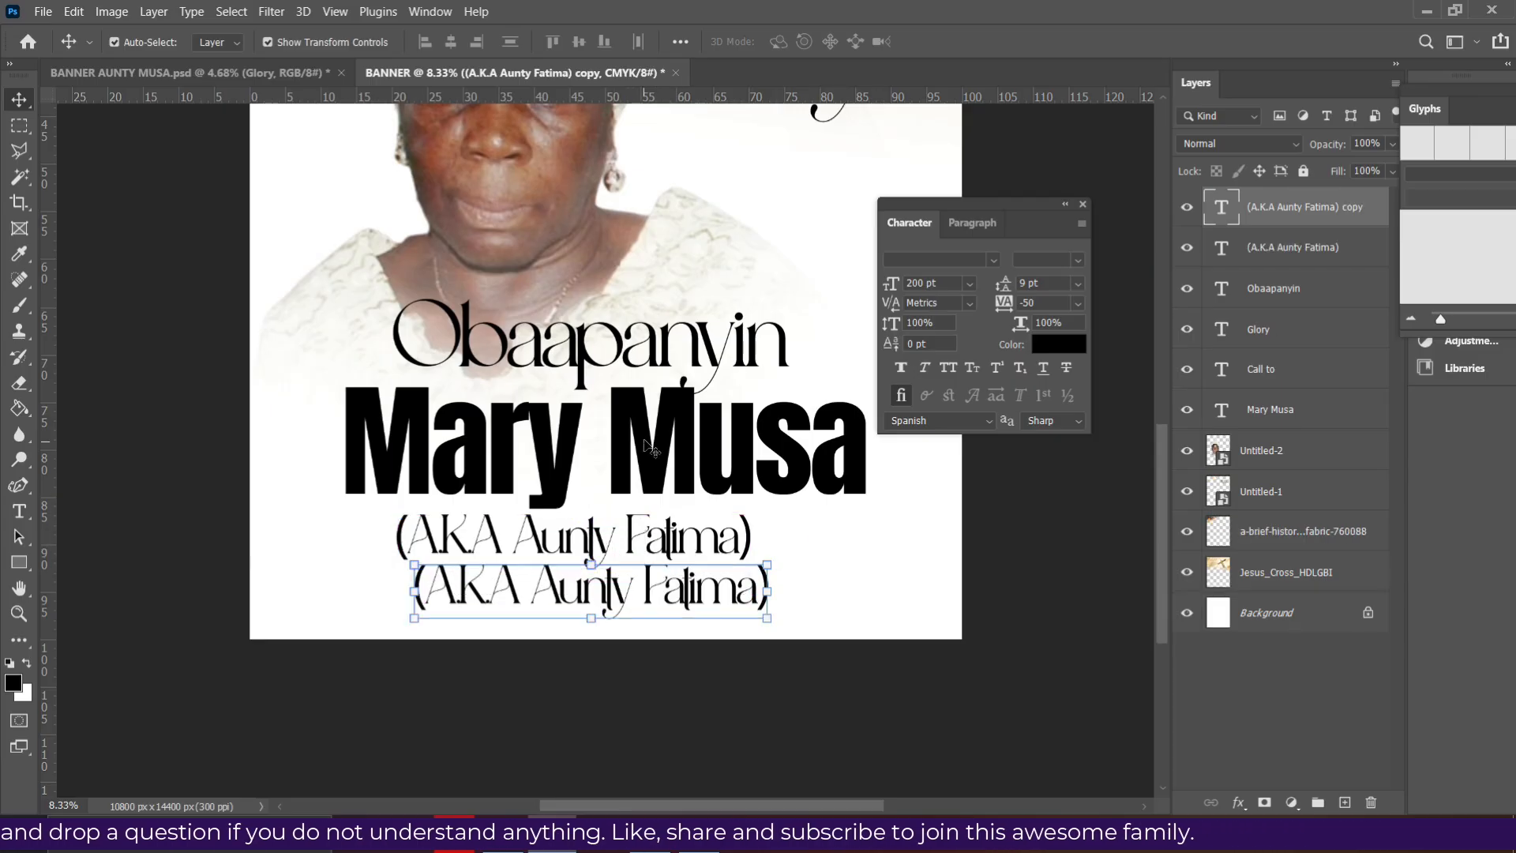
{"action": "double_click", "coordinate": [656, 588]}
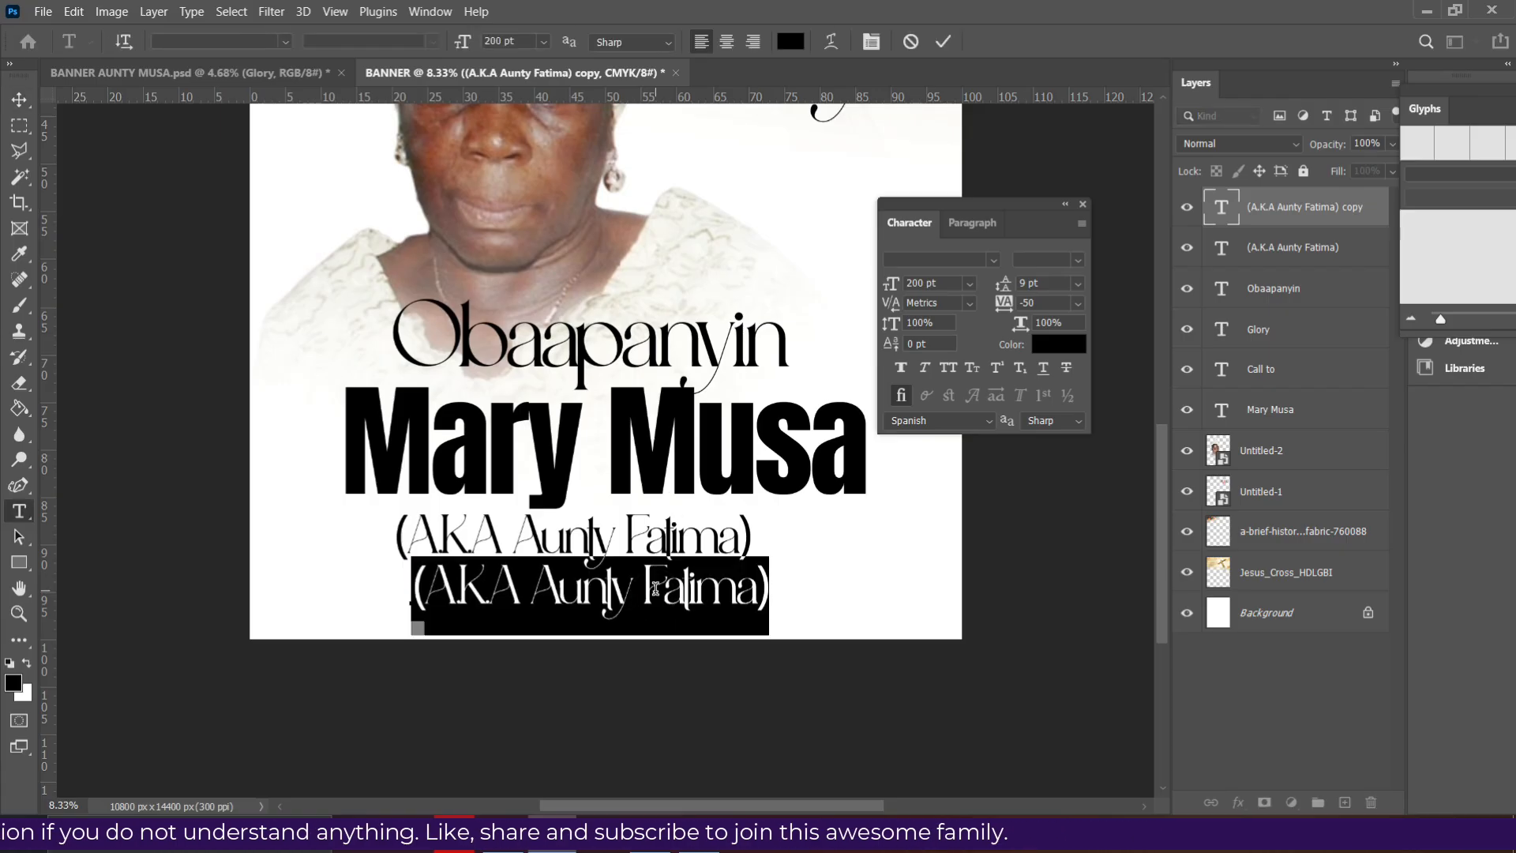
{"action": "type", "text": "1"}
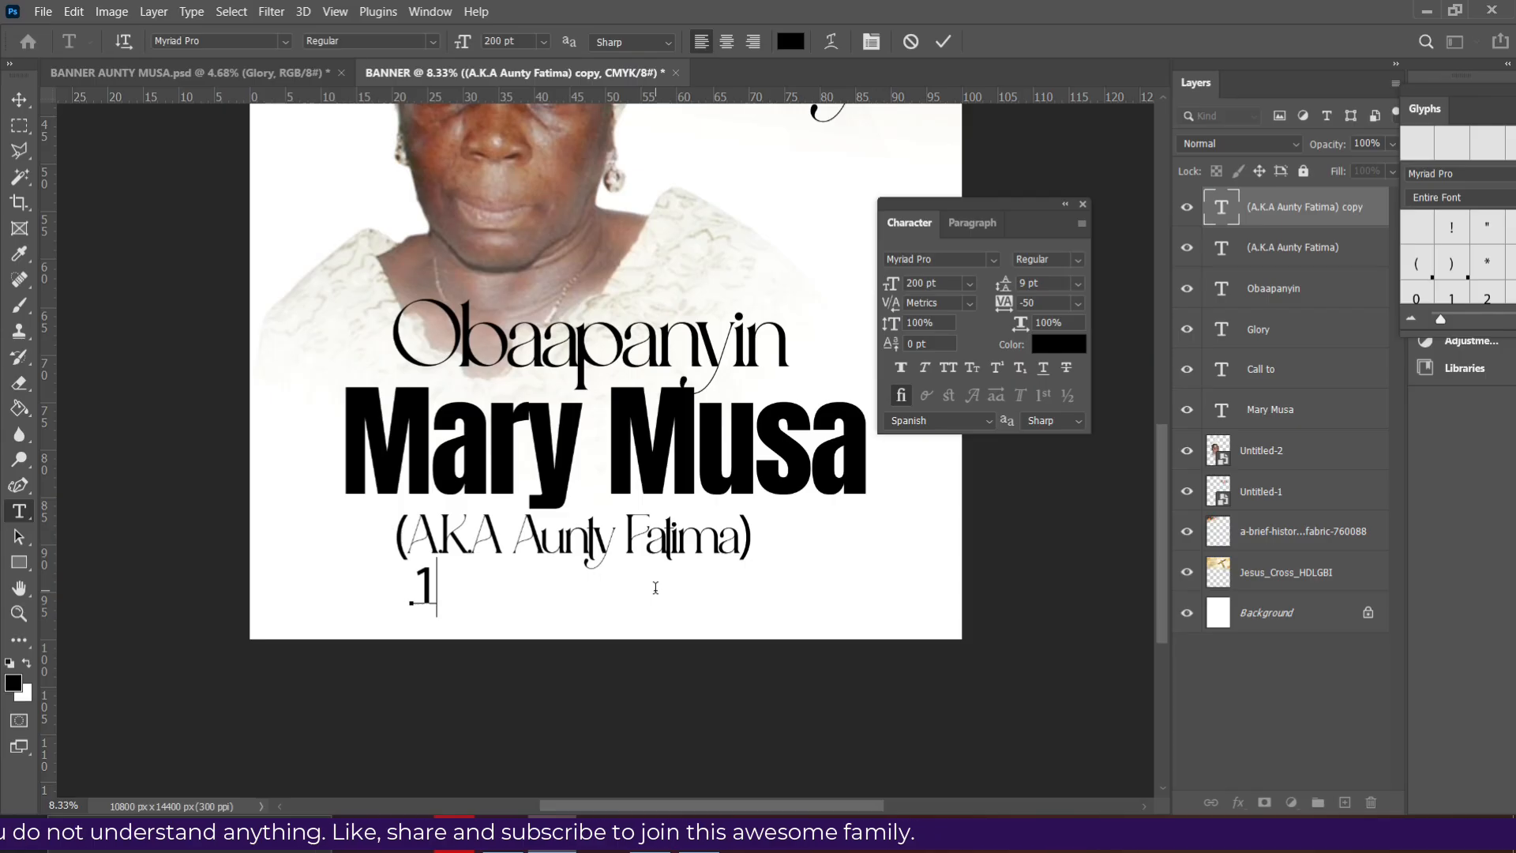
{"action": "type", "text": "9"}
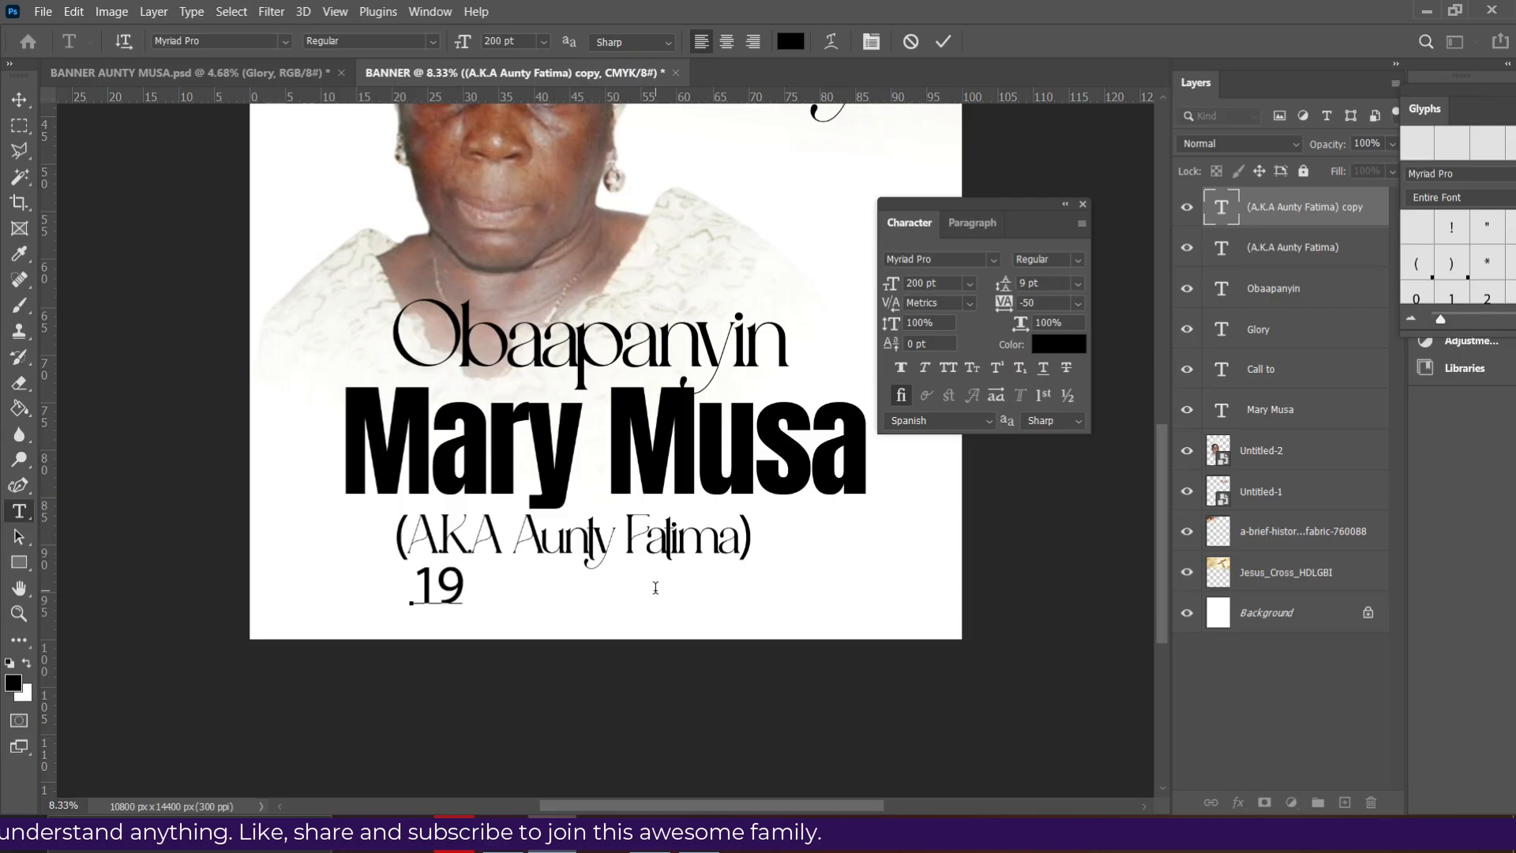
{"action": "type", "text": "46"}
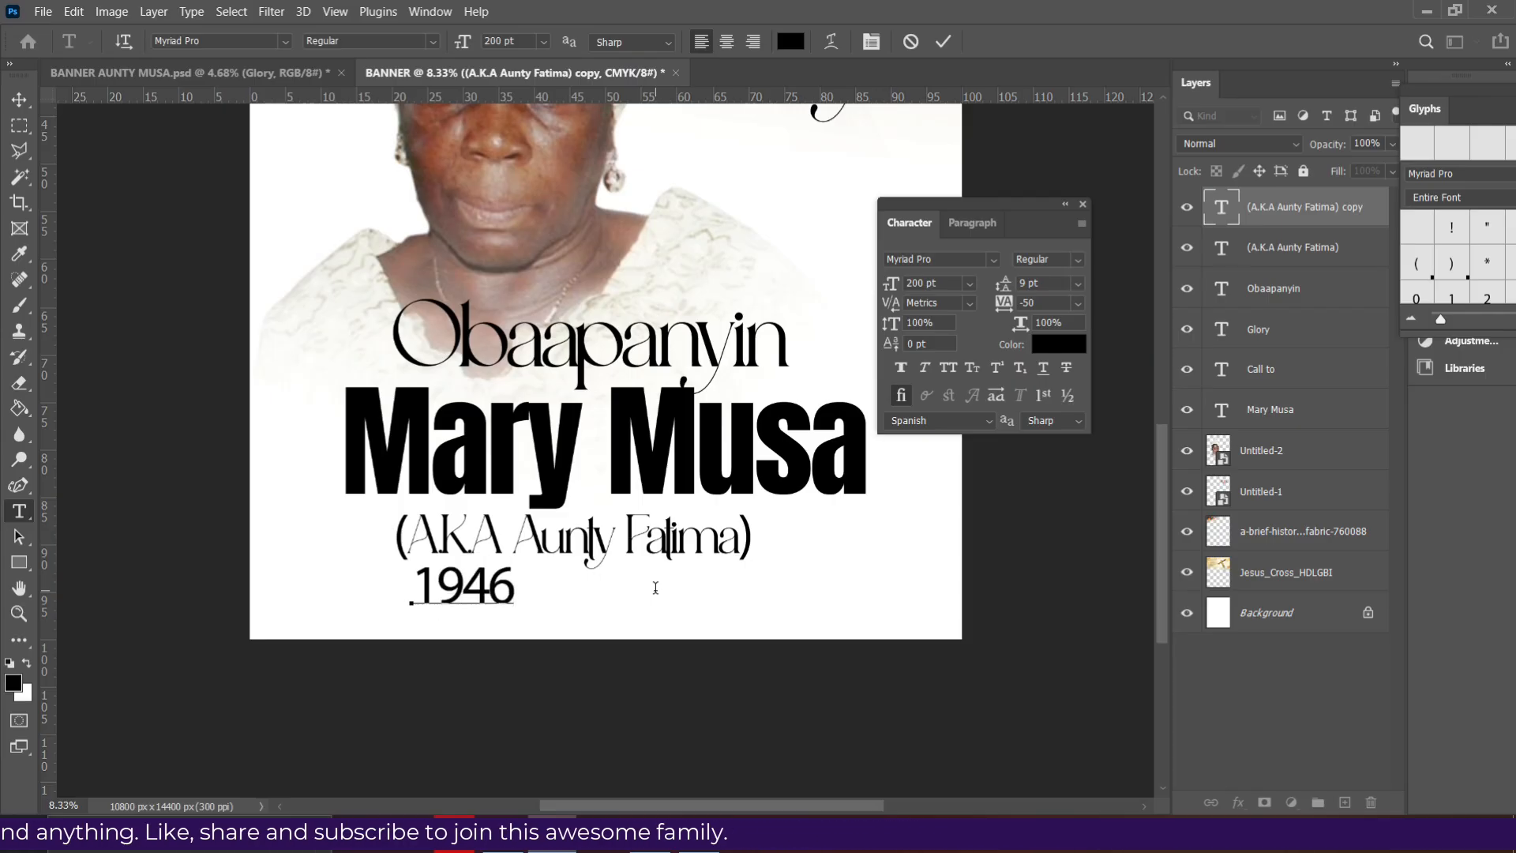
{"action": "type", "text": " - 2026"}
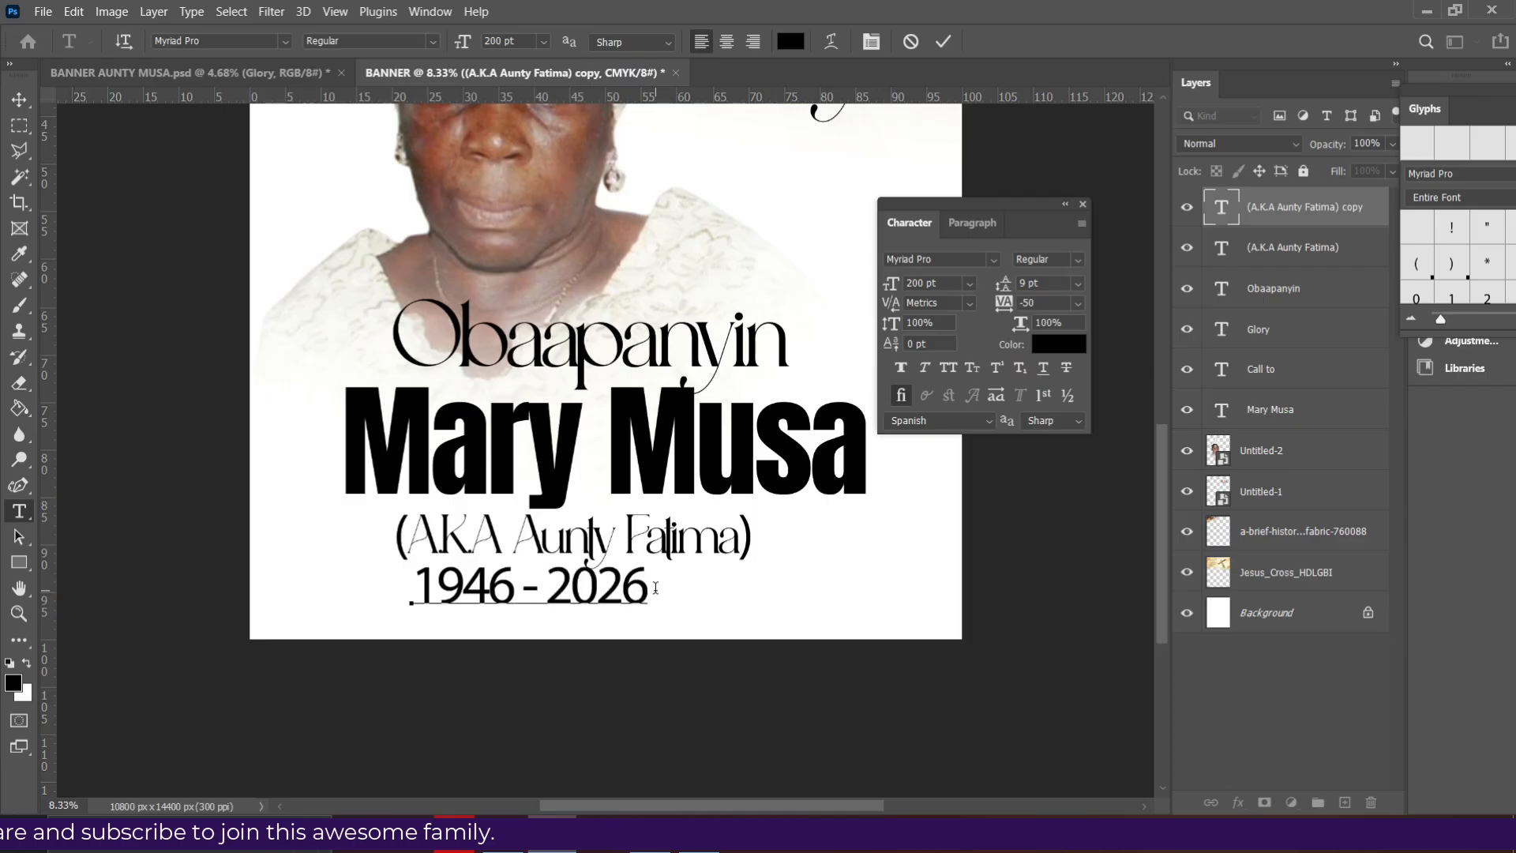
{"action": "left_click", "coordinate": [943, 41]}
{"action": "key", "text": "v"}
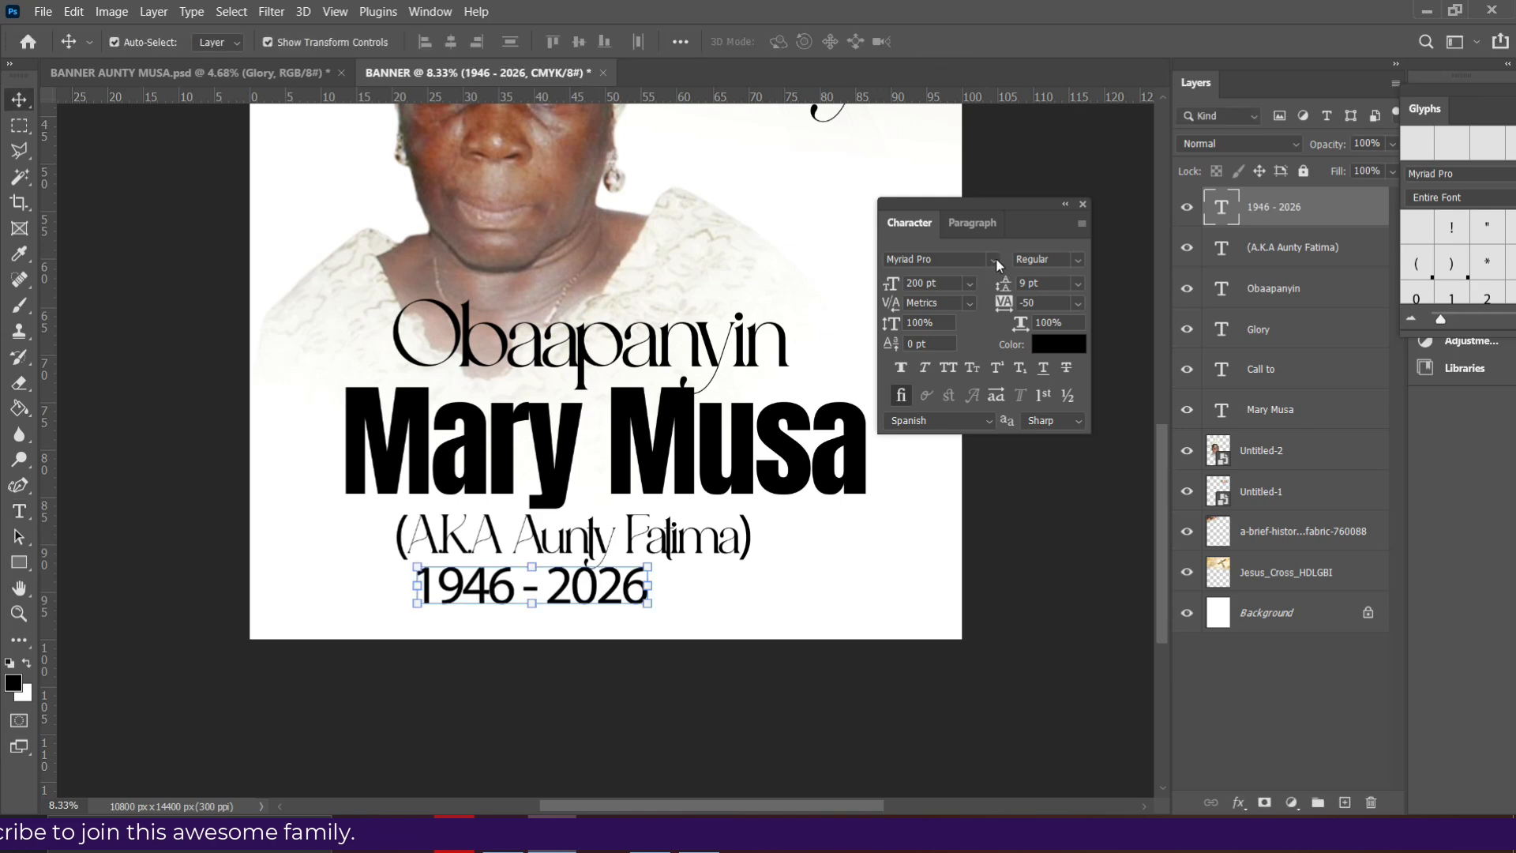
- Set the date line in the Bizantheum font
{"action": "left_click", "coordinate": [994, 259]}
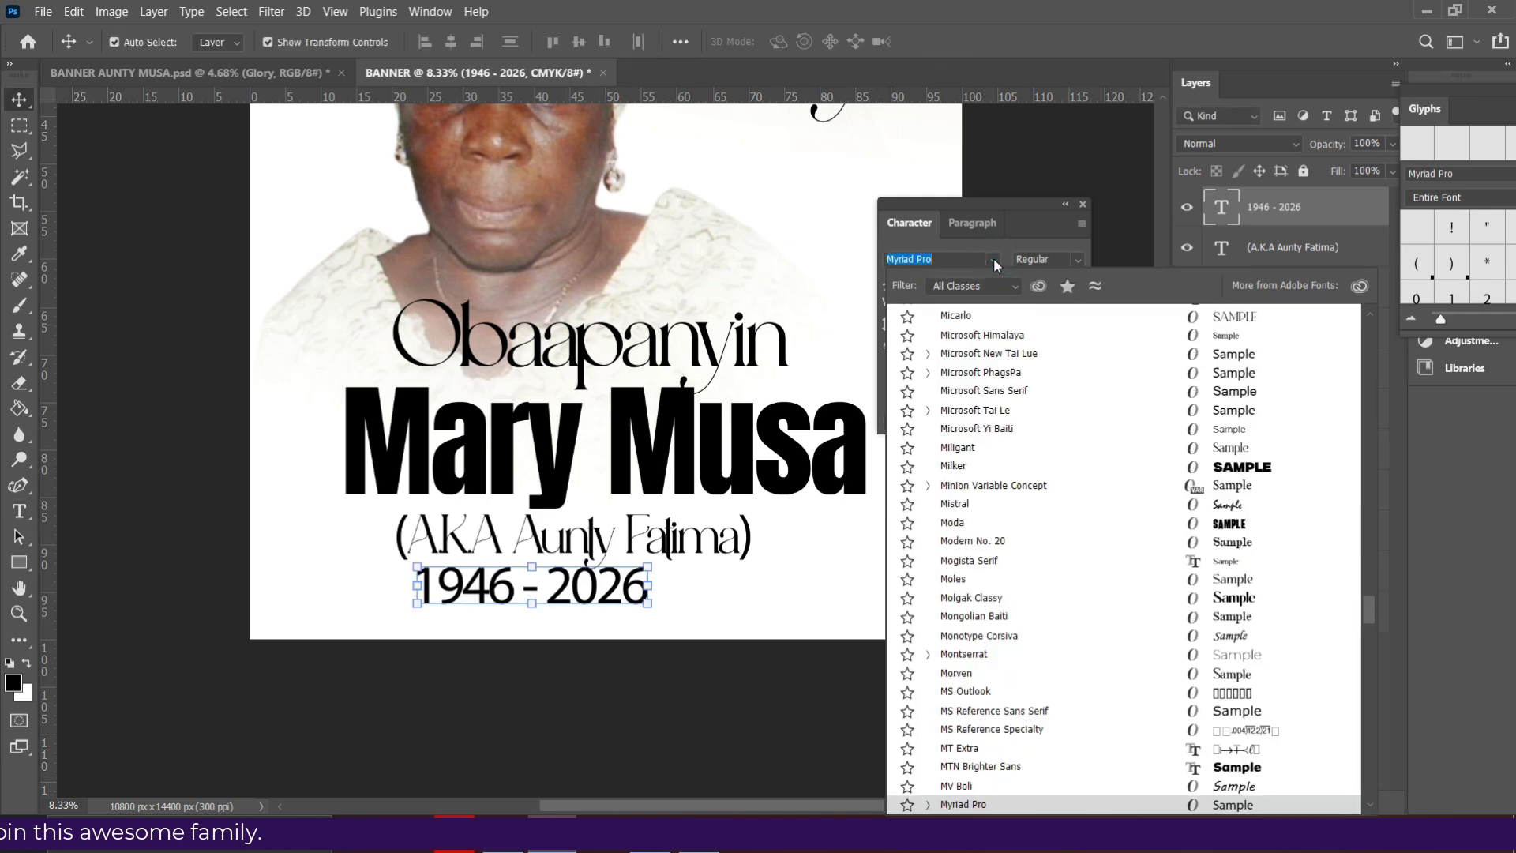
{"action": "type", "text": "biz"}
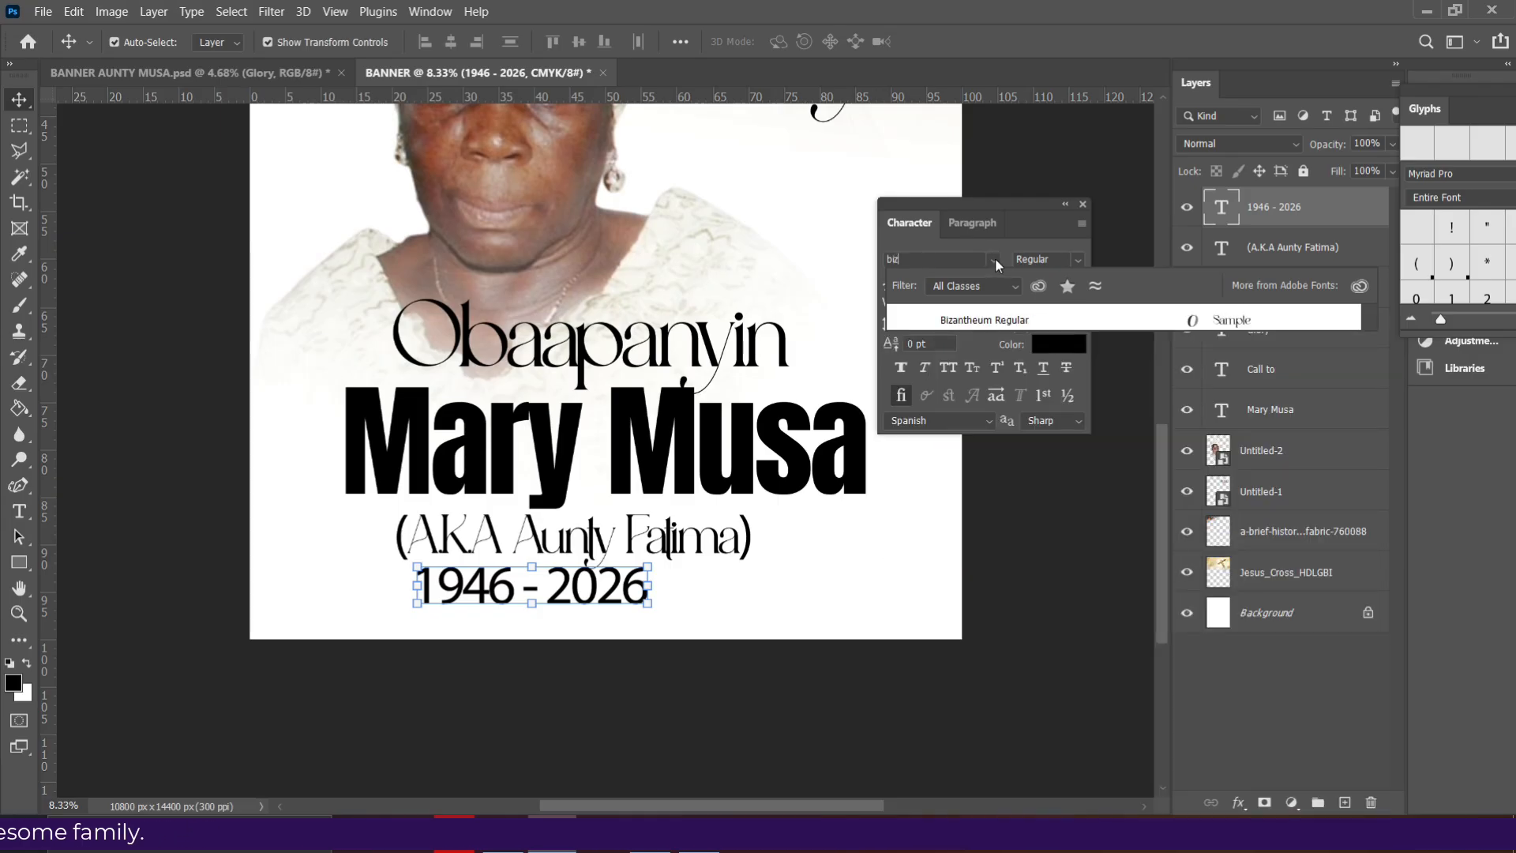
{"action": "left_click", "coordinate": [1030, 325]}
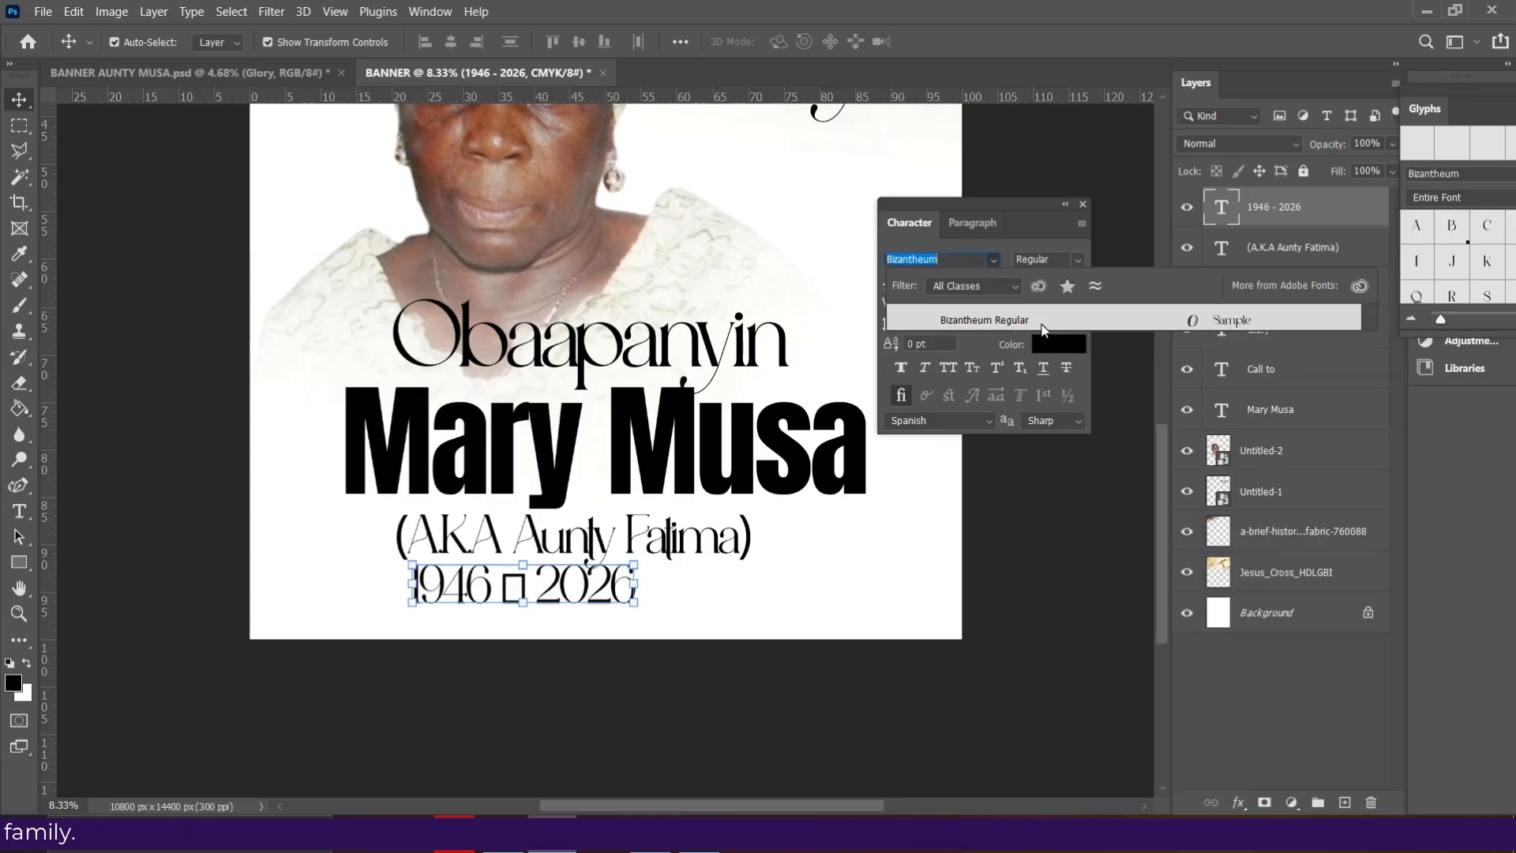
{"action": "left_click", "coordinate": [1043, 324]}
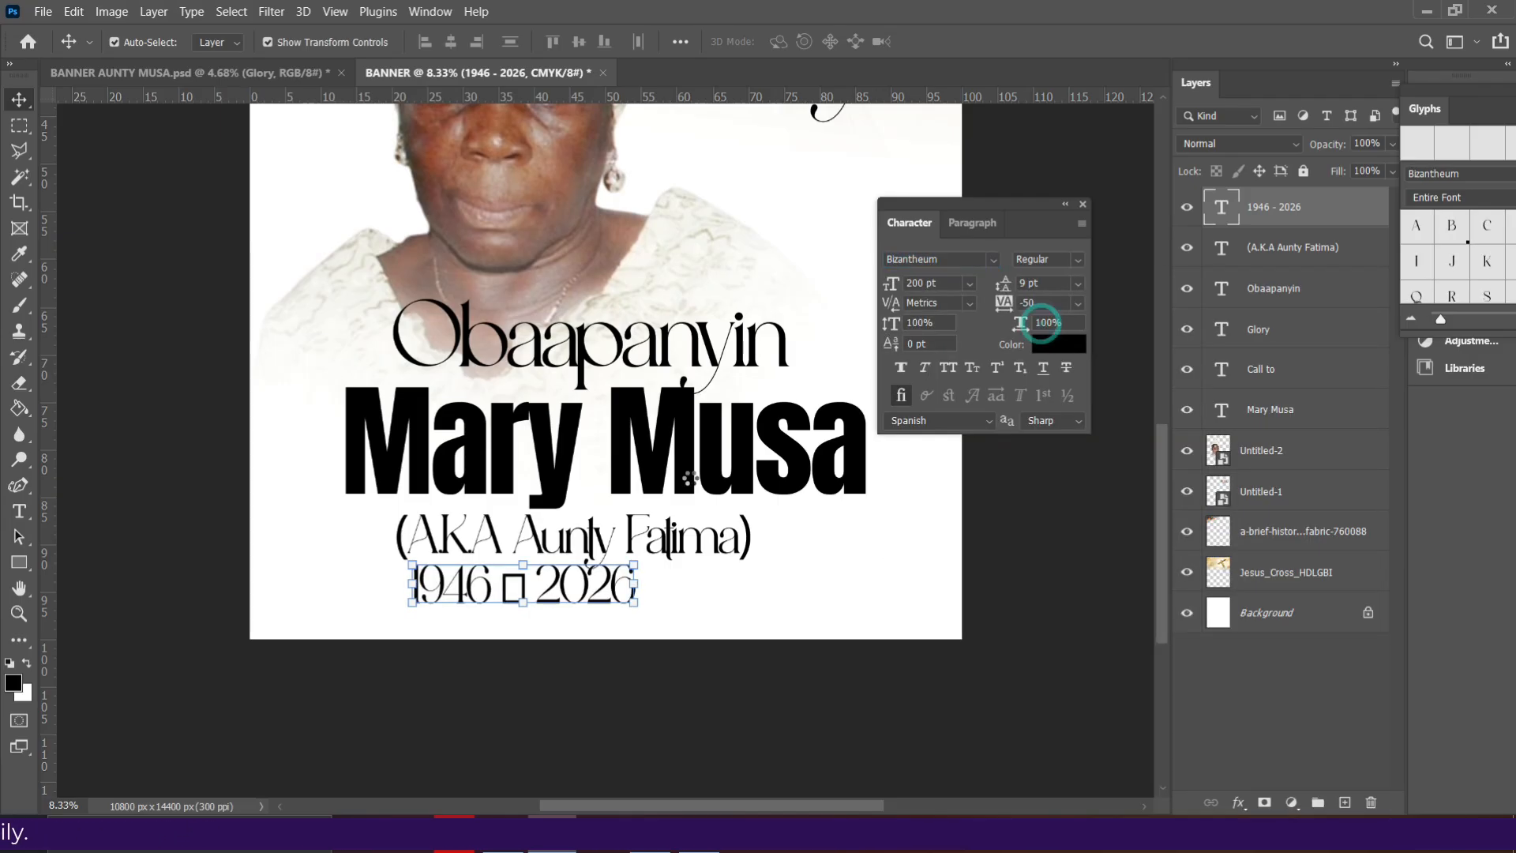
- Replace the missing-glyph dash with a hyphen and shift the date line right
{"action": "double_click", "coordinate": [525, 588]}
{"action": "left_click", "coordinate": [528, 585]}
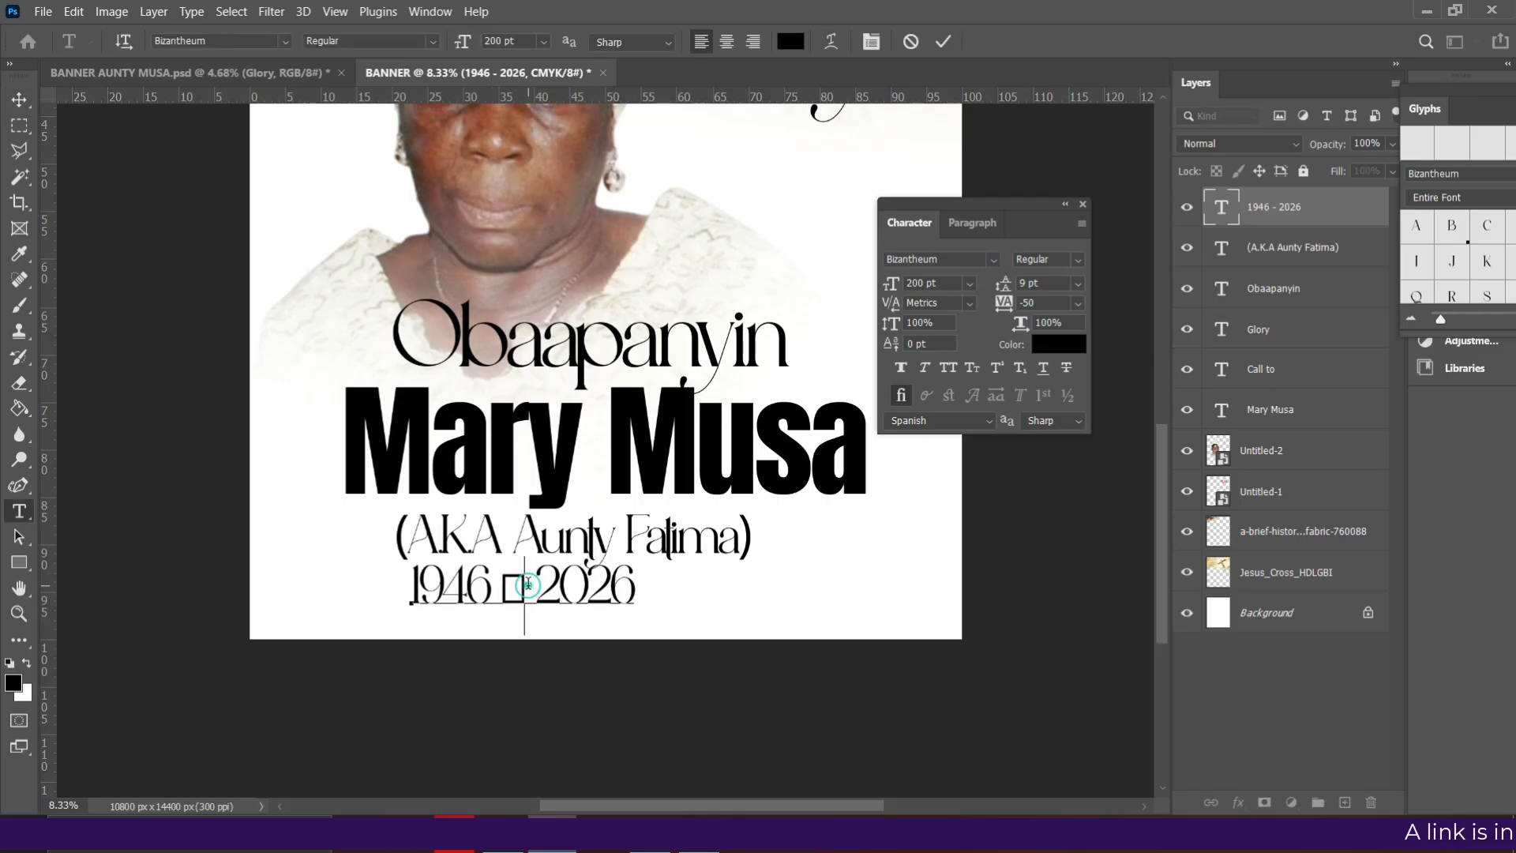
{"action": "key", "text": "BackSpace"}
{"action": "type", "text": "-"}
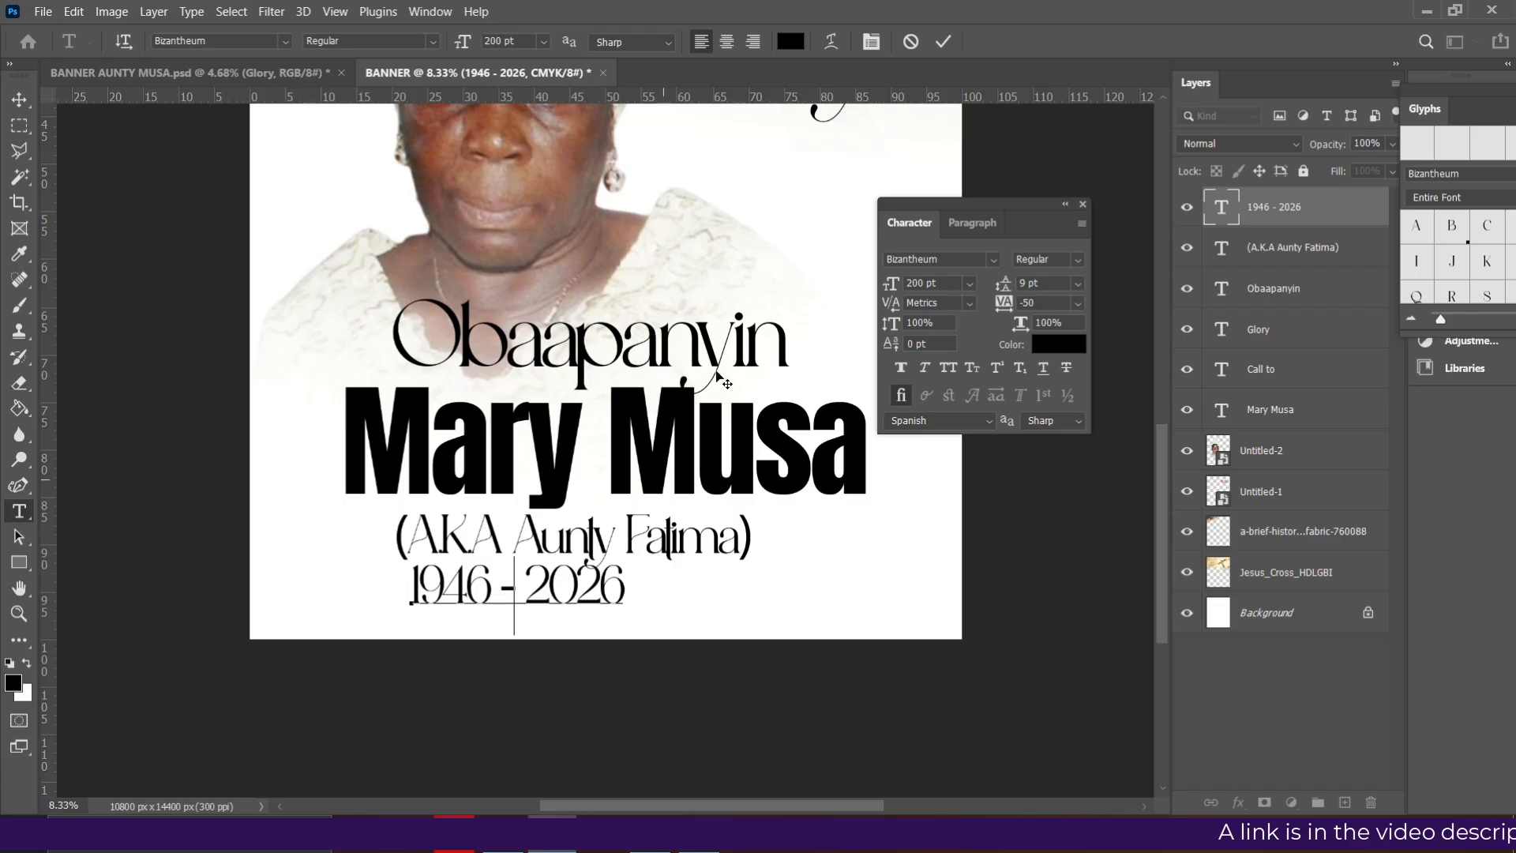
{"action": "left_click", "coordinate": [944, 42]}
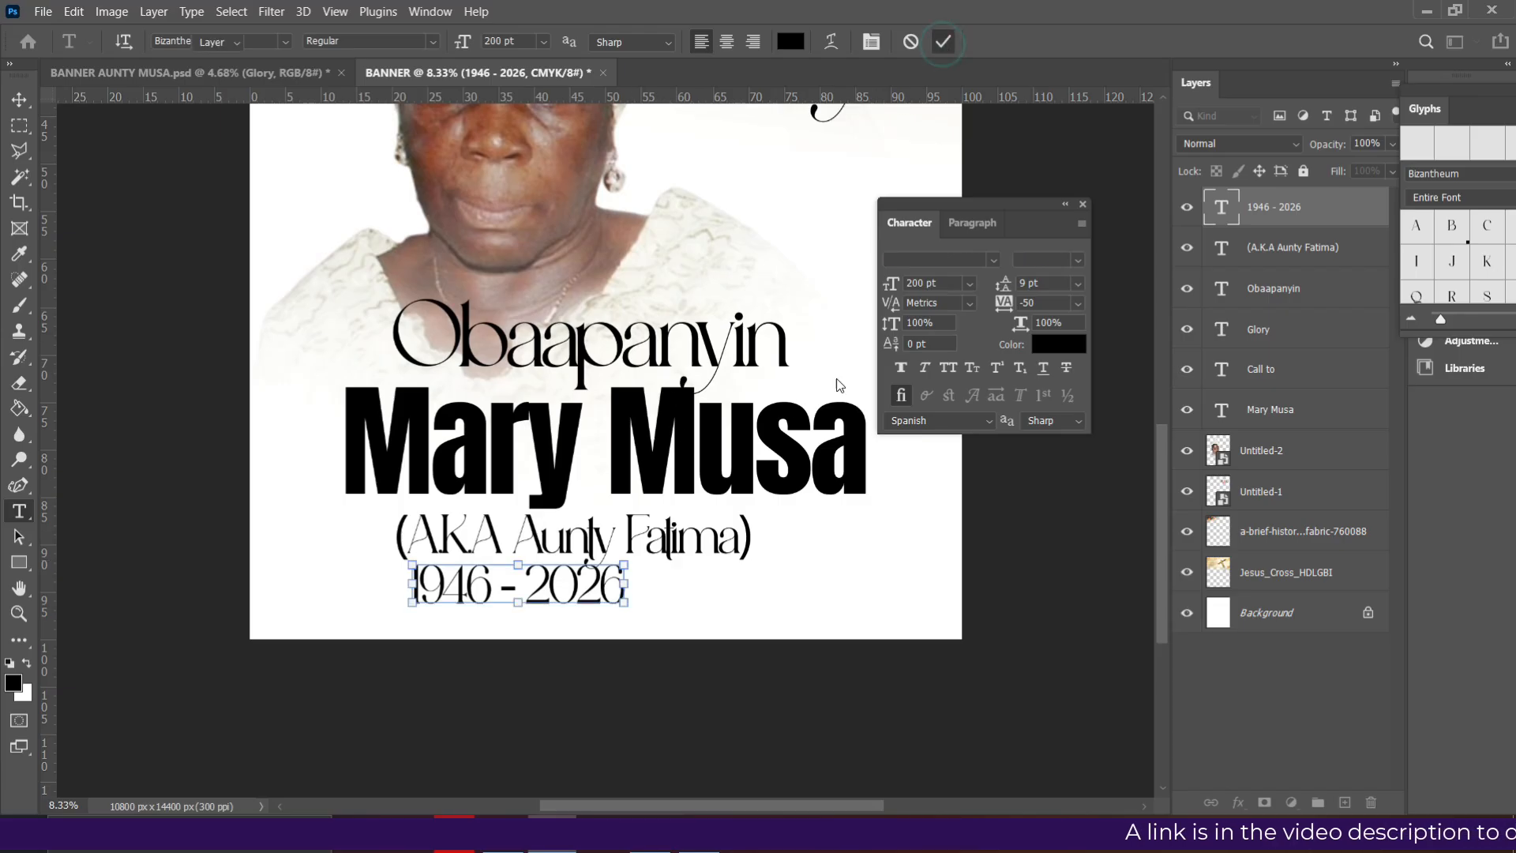
{"action": "left_click_drag", "start_coordinate": [552, 591], "coordinate": [603, 590]}
- Select all four stacked text lines, align their horizontal centres and move the block up slightly
{"action": "left_click_drag", "start_coordinate": [715, 537], "coordinate": [733, 529]}
{"action": "scroll", "coordinate": [699, 609], "scroll_direction": "up", "scroll_amount": 2}
{"action": "left_click_drag", "start_coordinate": [624, 632], "coordinate": [638, 632]}
{"action": "left_click_drag", "start_coordinate": [556, 737], "coordinate": [624, 324]}
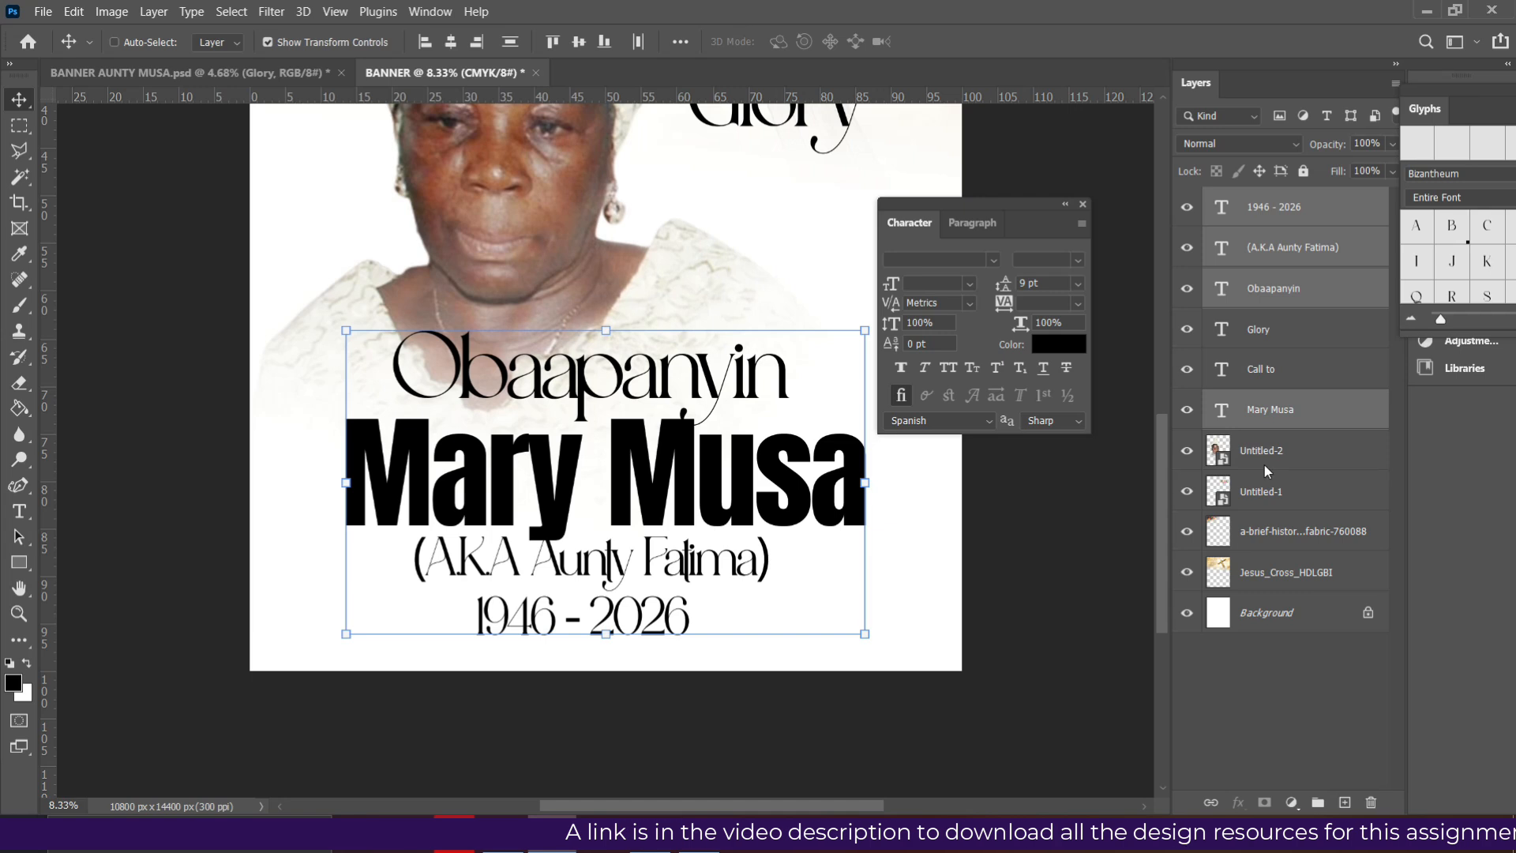
{"action": "left_click", "coordinate": [451, 44]}
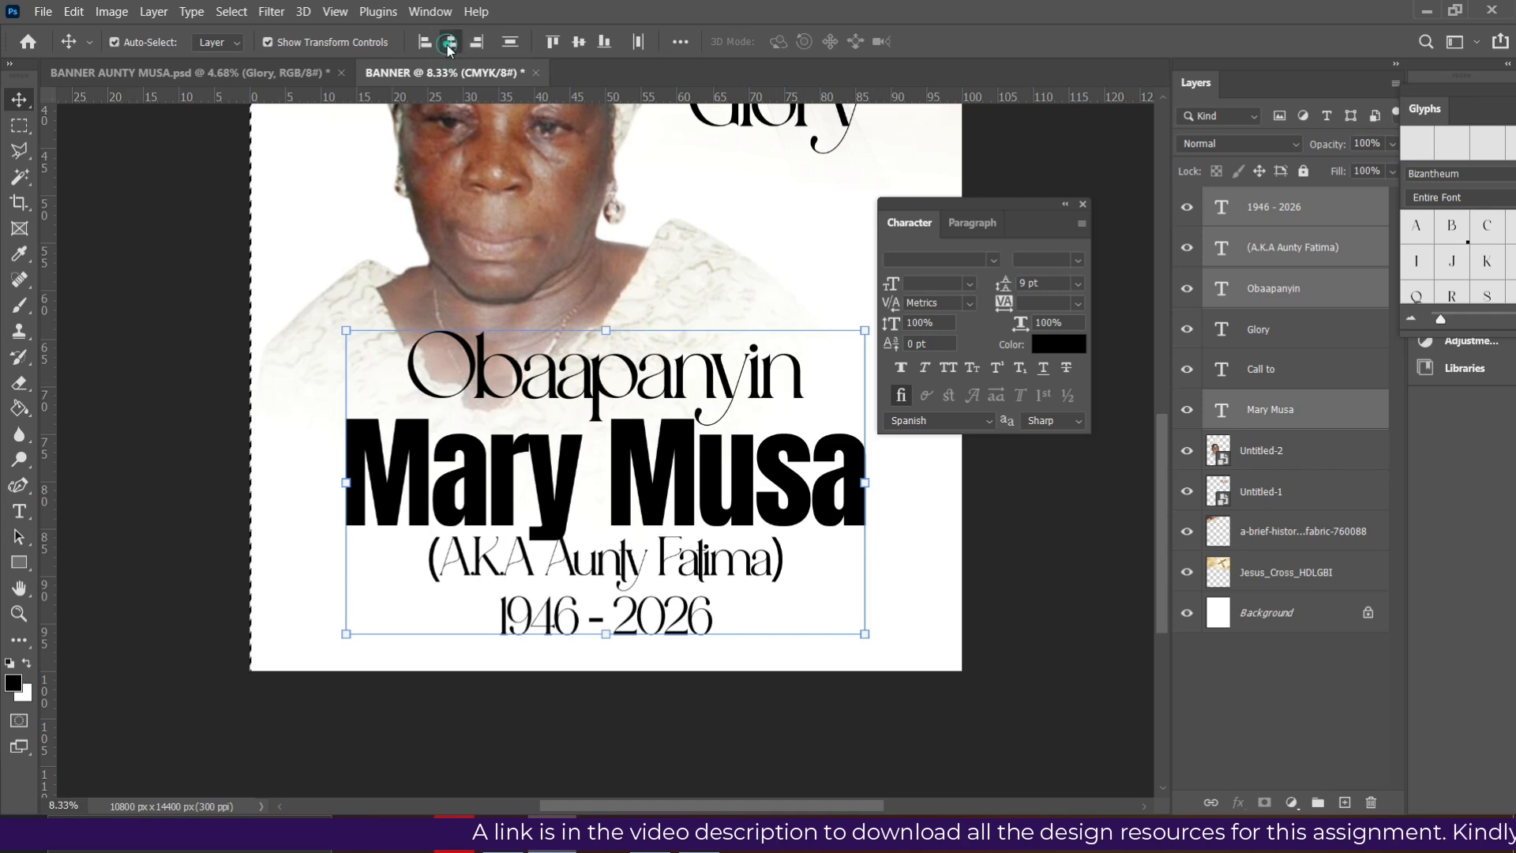
{"action": "key", "text": "shift+Up"}
{"action": "key", "text": "shift+Up"}
{"action": "key", "text": "shift+Up"}
{"action": "key", "text": "shift+Up"}
{"action": "key", "text": "shift+Up"}
{"action": "key", "text": "shift+Up"}
{"action": "key", "text": "shift+Up"}
{"action": "key", "text": "shift+Up"}
{"action": "key", "text": "shift+Up"}
{"action": "key", "text": "shift+Up"}
{"action": "key", "text": "shift+Up"}
{"action": "key", "text": "shift+Up"}
{"action": "key", "text": "shift+Up"}
- Tighten line spacing by raising the name and date lines, then lowering the name a touch
{"action": "left_click", "coordinate": [1266, 254]}
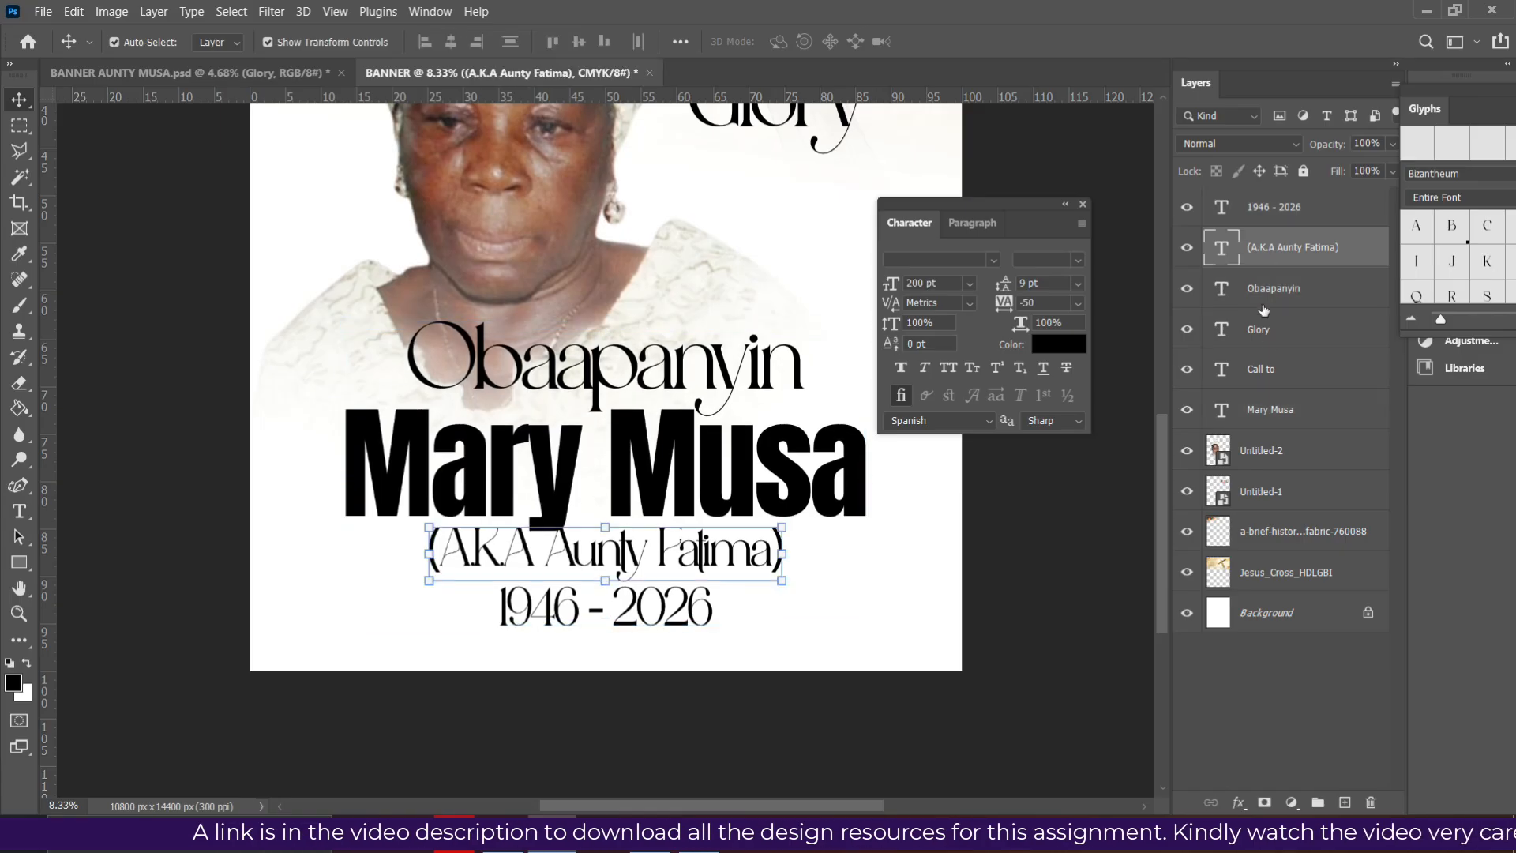
{"action": "left_click", "coordinate": [1273, 413]}
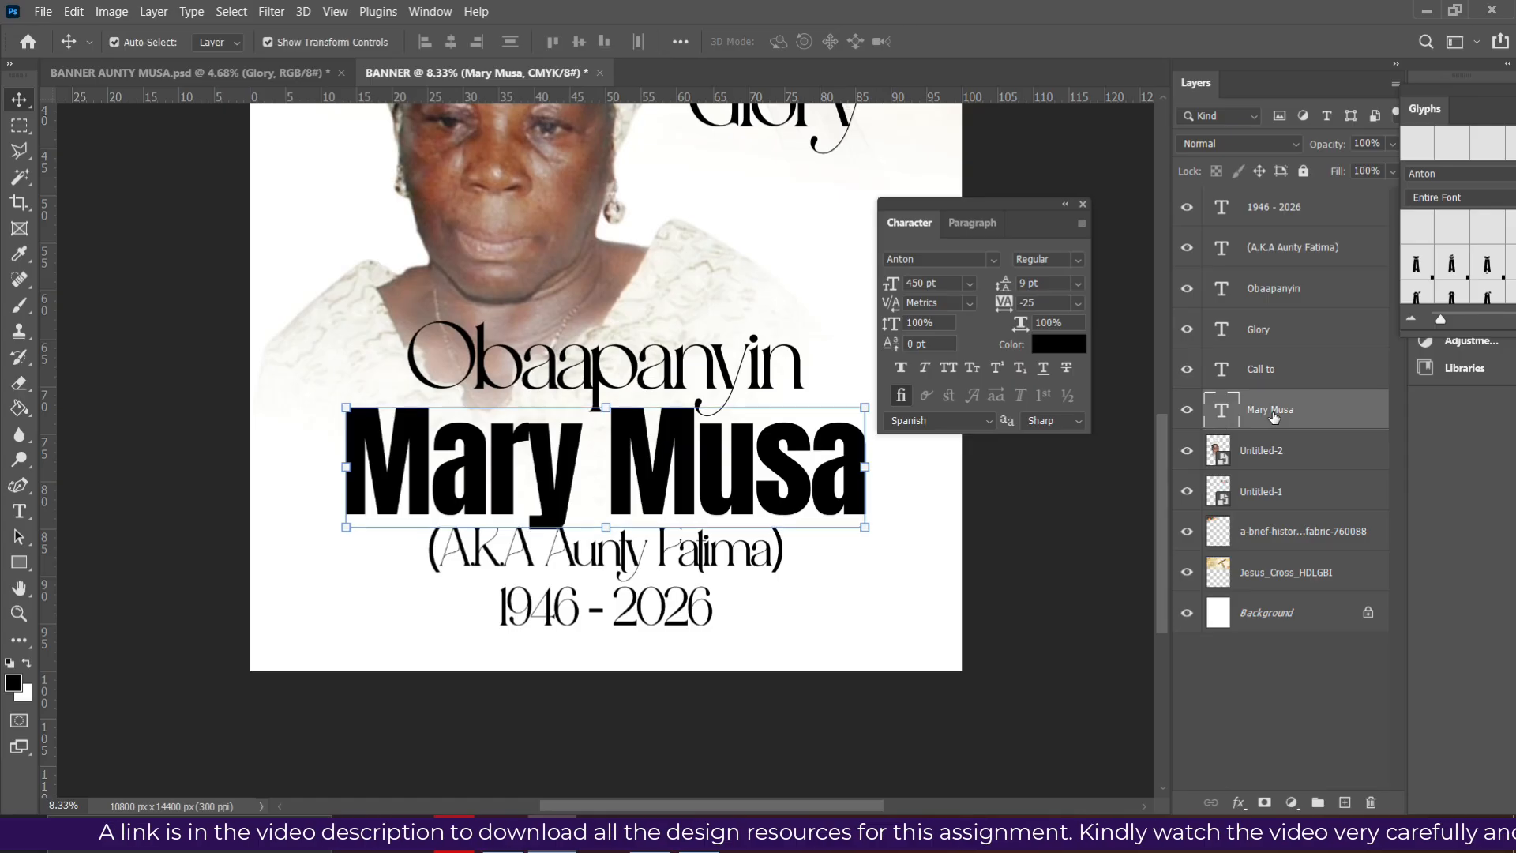
{"action": "key", "text": "shift+Up"}
{"action": "key", "text": "shift+Up"}
{"action": "key", "text": "shift+Up"}
{"action": "key", "text": "shift+Up"}
{"action": "key", "text": "shift+Up"}
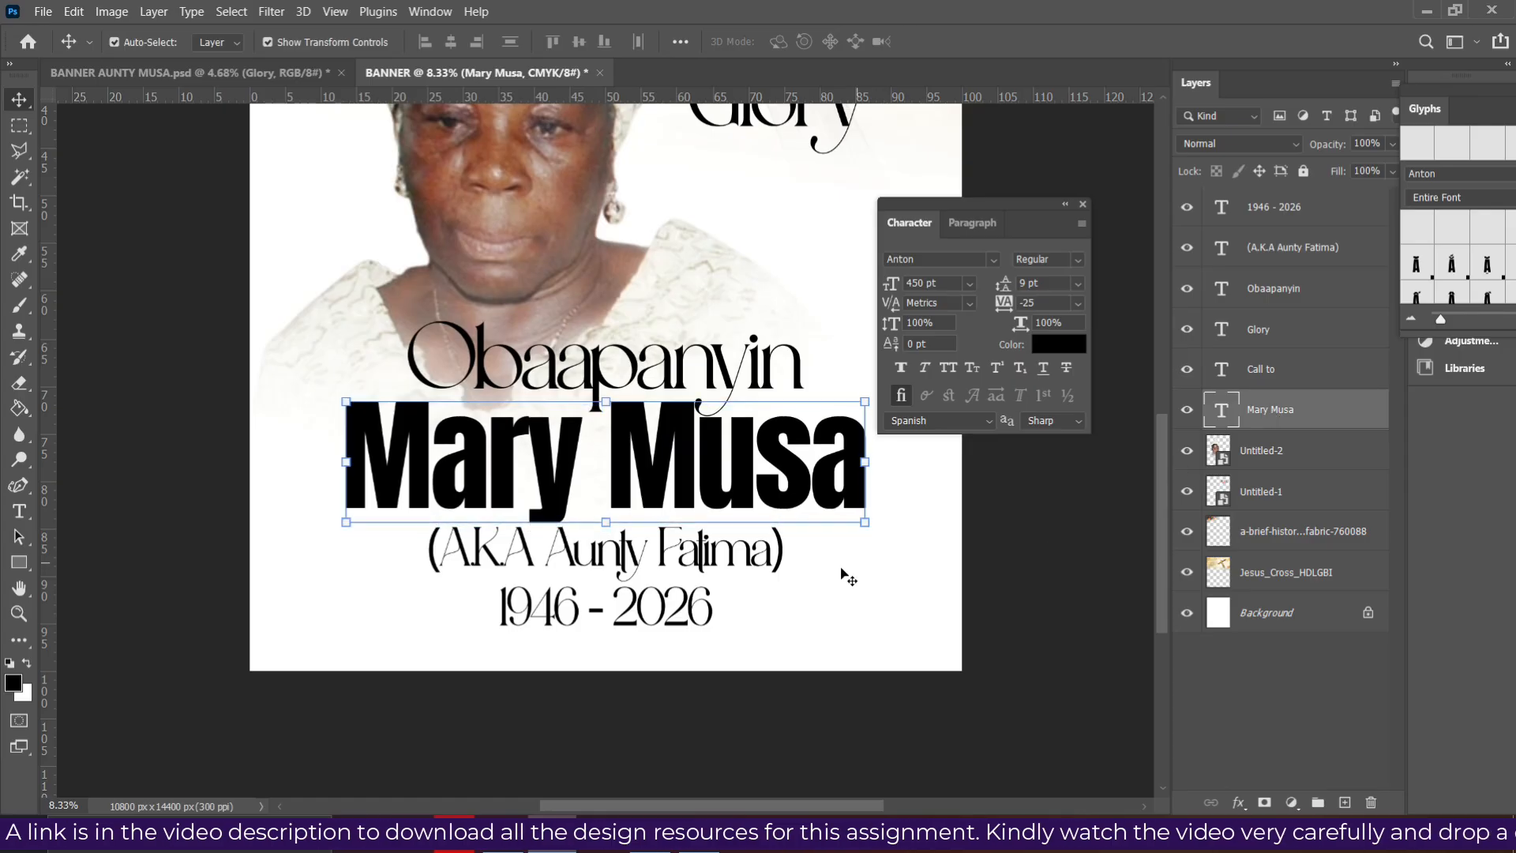
{"action": "left_click", "coordinate": [741, 567]}
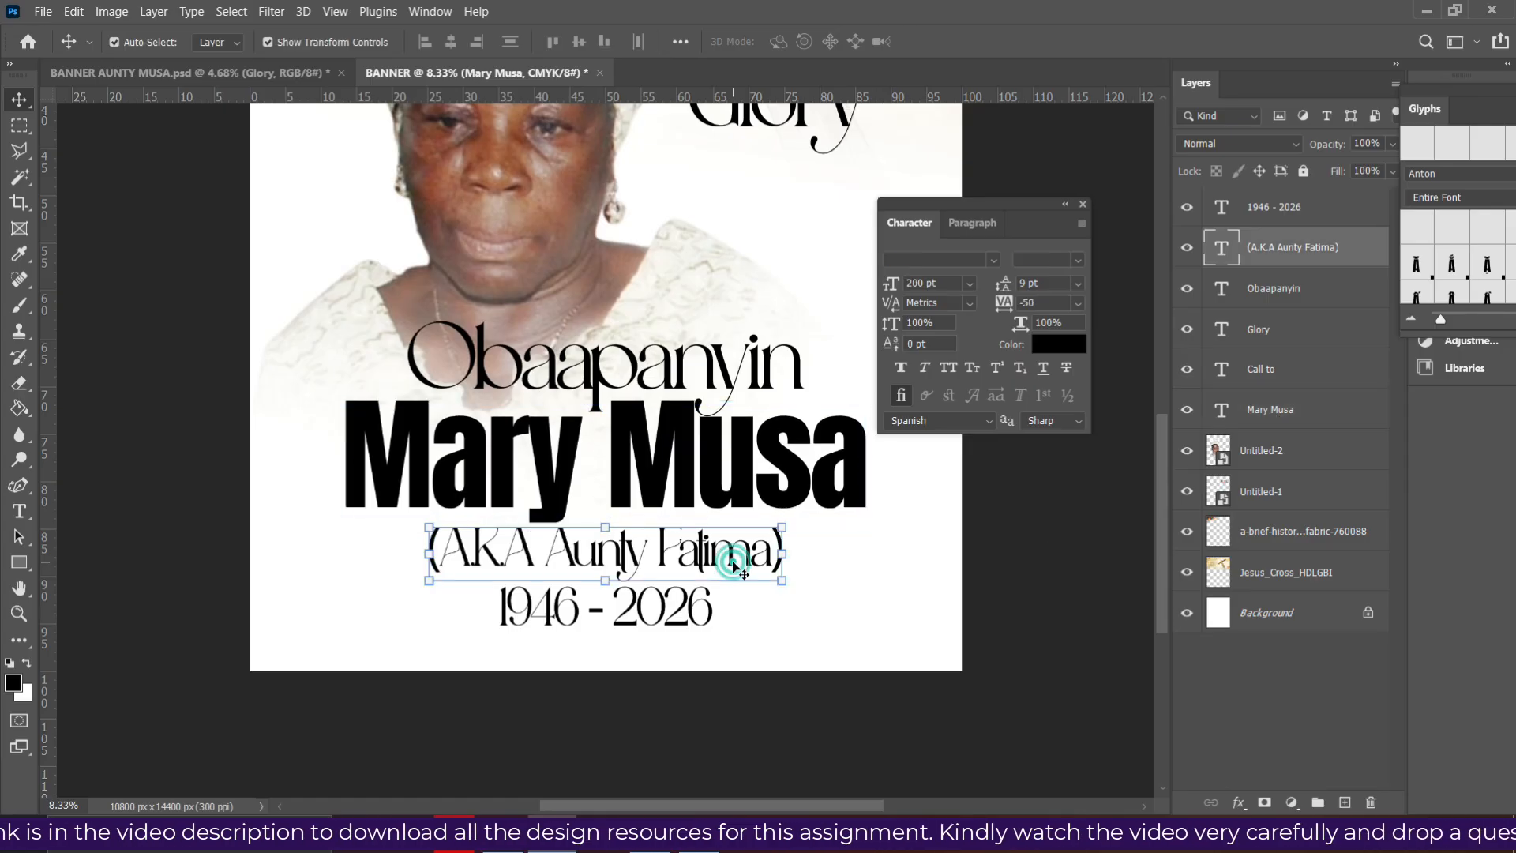
{"action": "left_click", "coordinate": [671, 610]}
{"action": "key", "text": "shift+Up"}
{"action": "key", "text": "shift+Up"}
{"action": "key", "text": "shift+Up"}
{"action": "key", "text": "shift+Up"}
{"action": "key", "text": "shift+Up"}
{"action": "key", "text": "shift+Up"}
{"action": "key", "text": "shift+Up"}
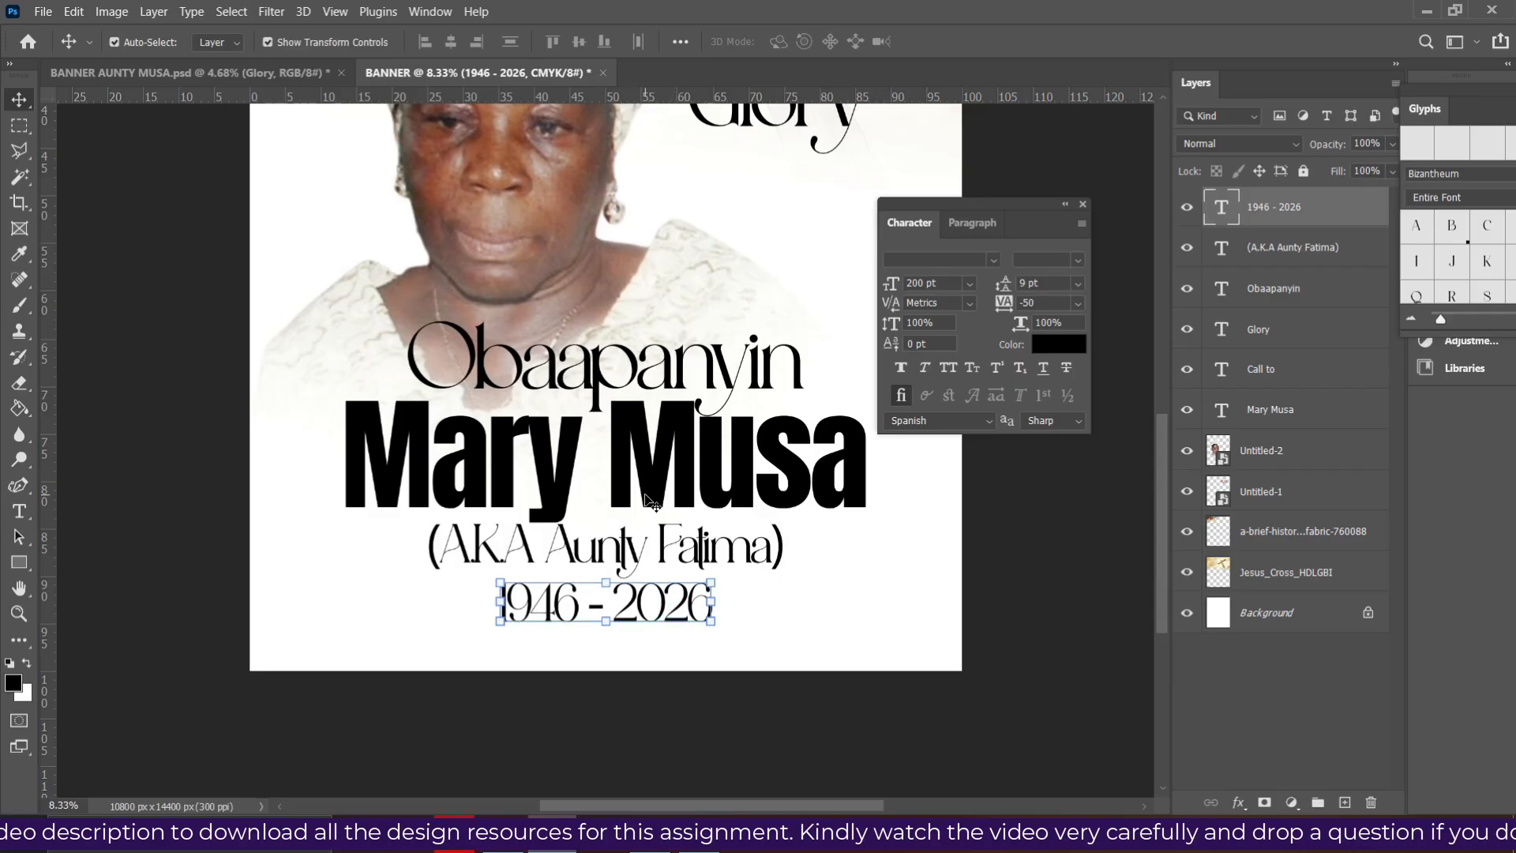
{"action": "left_click", "coordinate": [647, 491]}
{"action": "key", "text": "shift+Down"}
{"action": "key", "text": "shift+Down"}
{"action": "key", "text": "shift+Down"}
{"action": "key", "text": "shift+Down"}
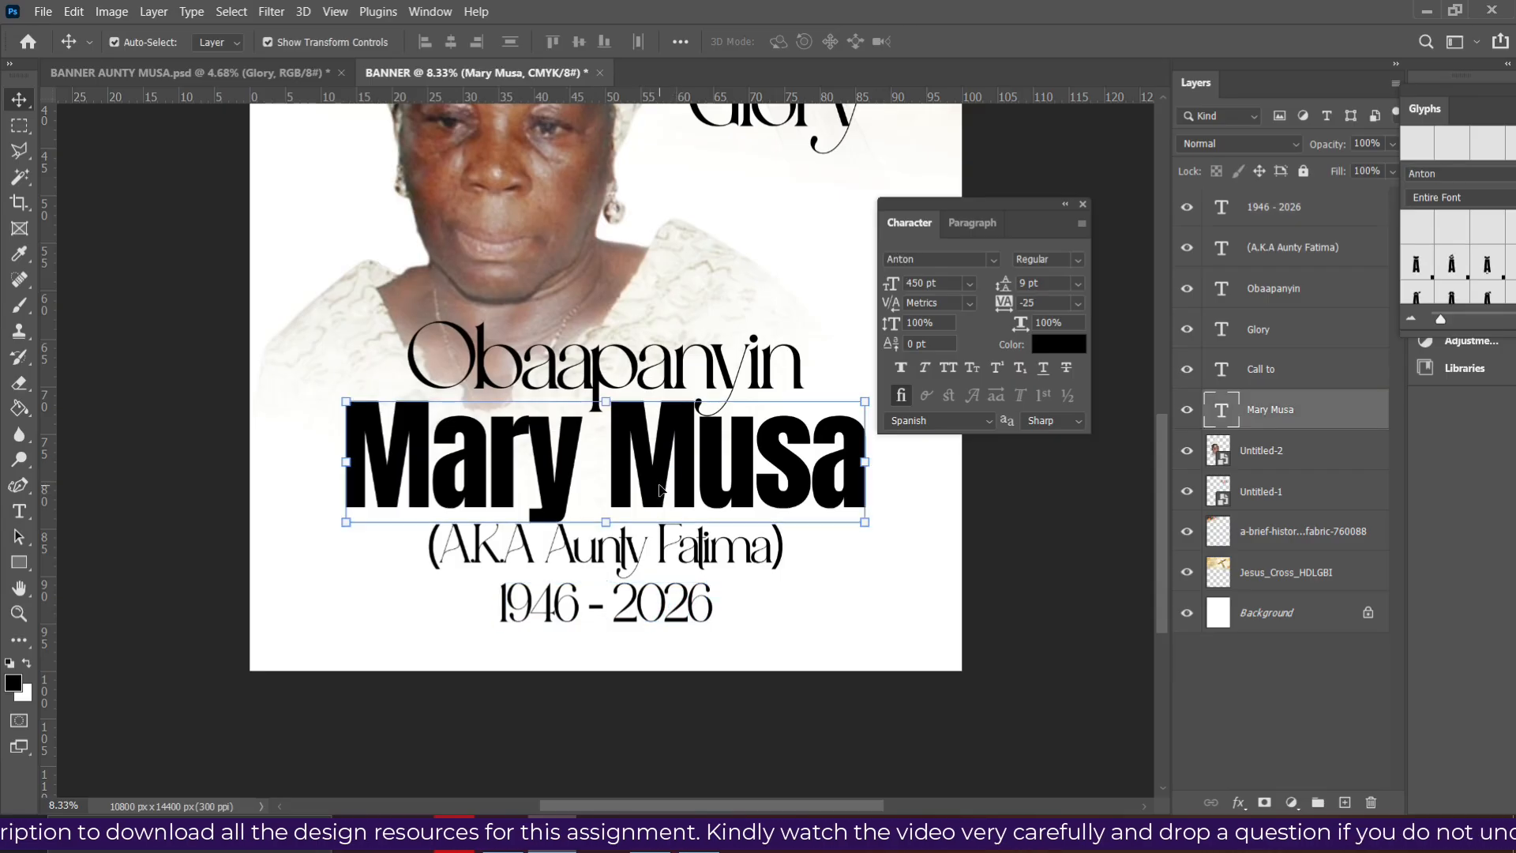
{"action": "key", "text": "shift+Down"}
{"action": "key", "text": "shift+Down"}
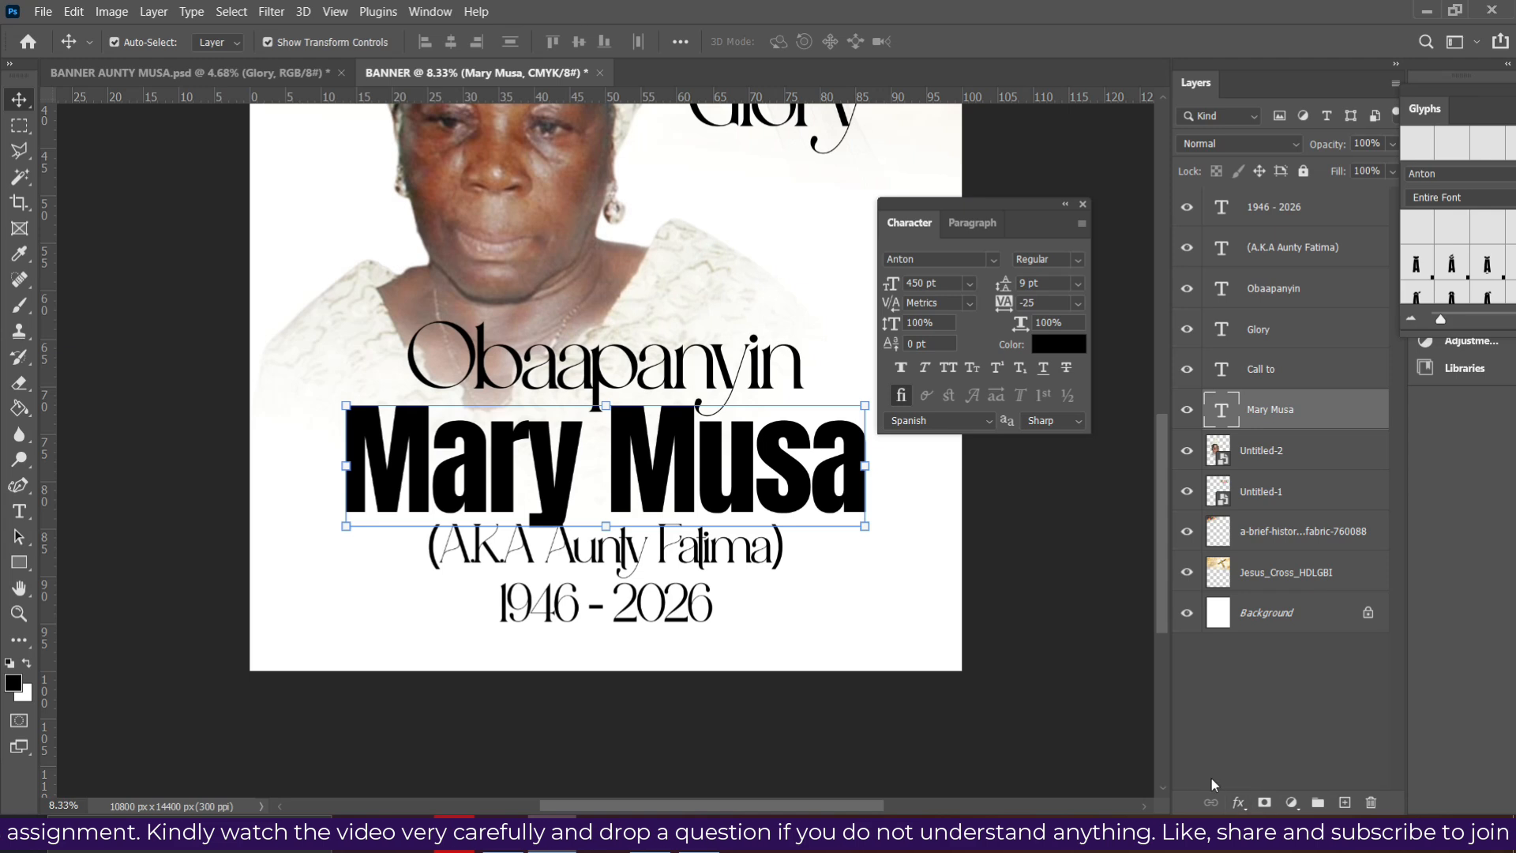
{"action": "left_click", "coordinate": [1238, 803]}
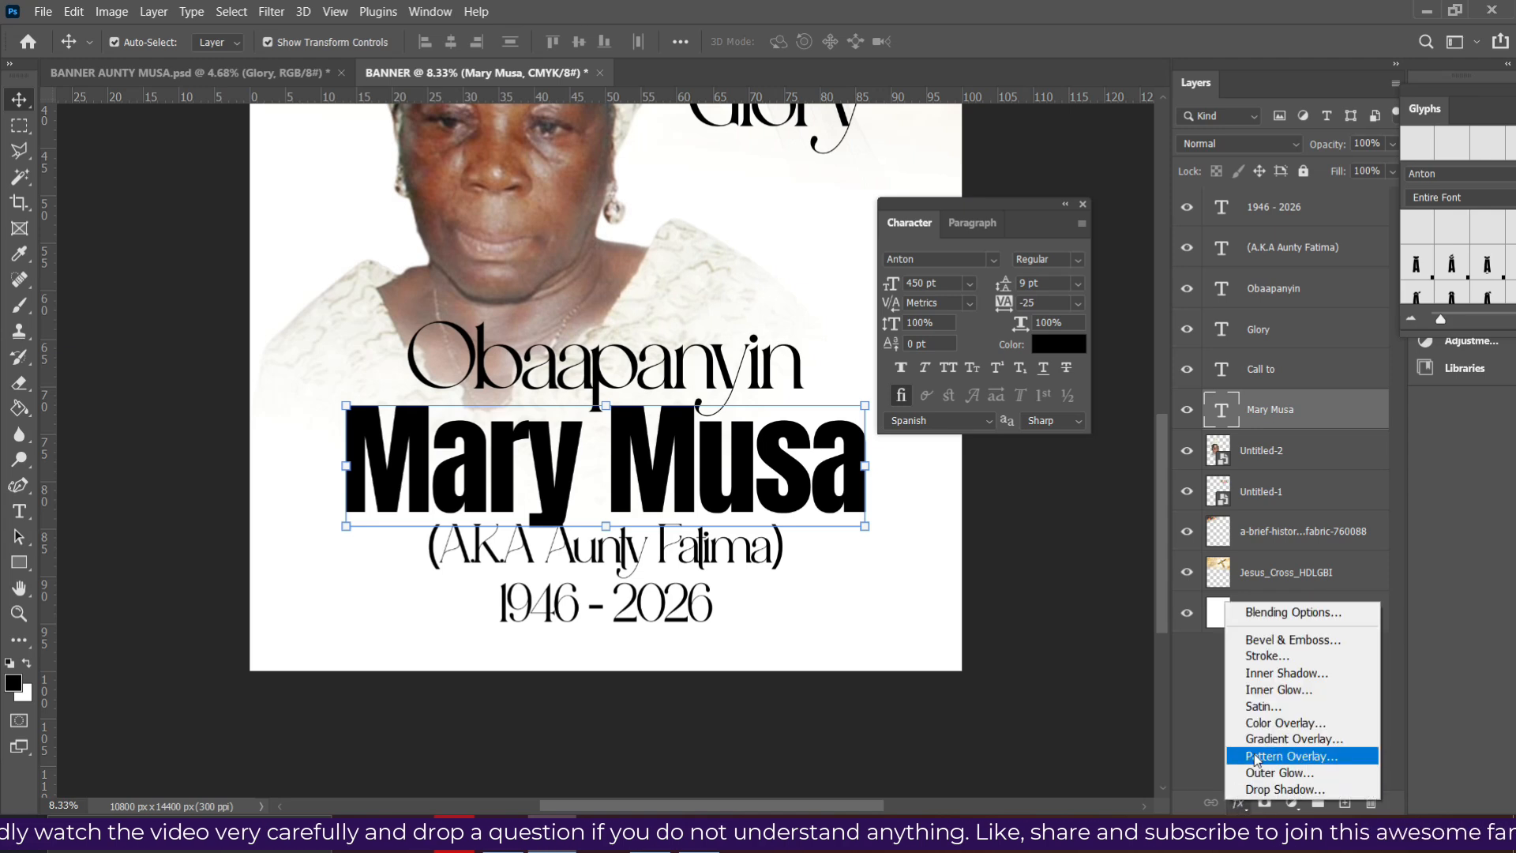
{"action": "left_click", "coordinate": [1255, 743]}
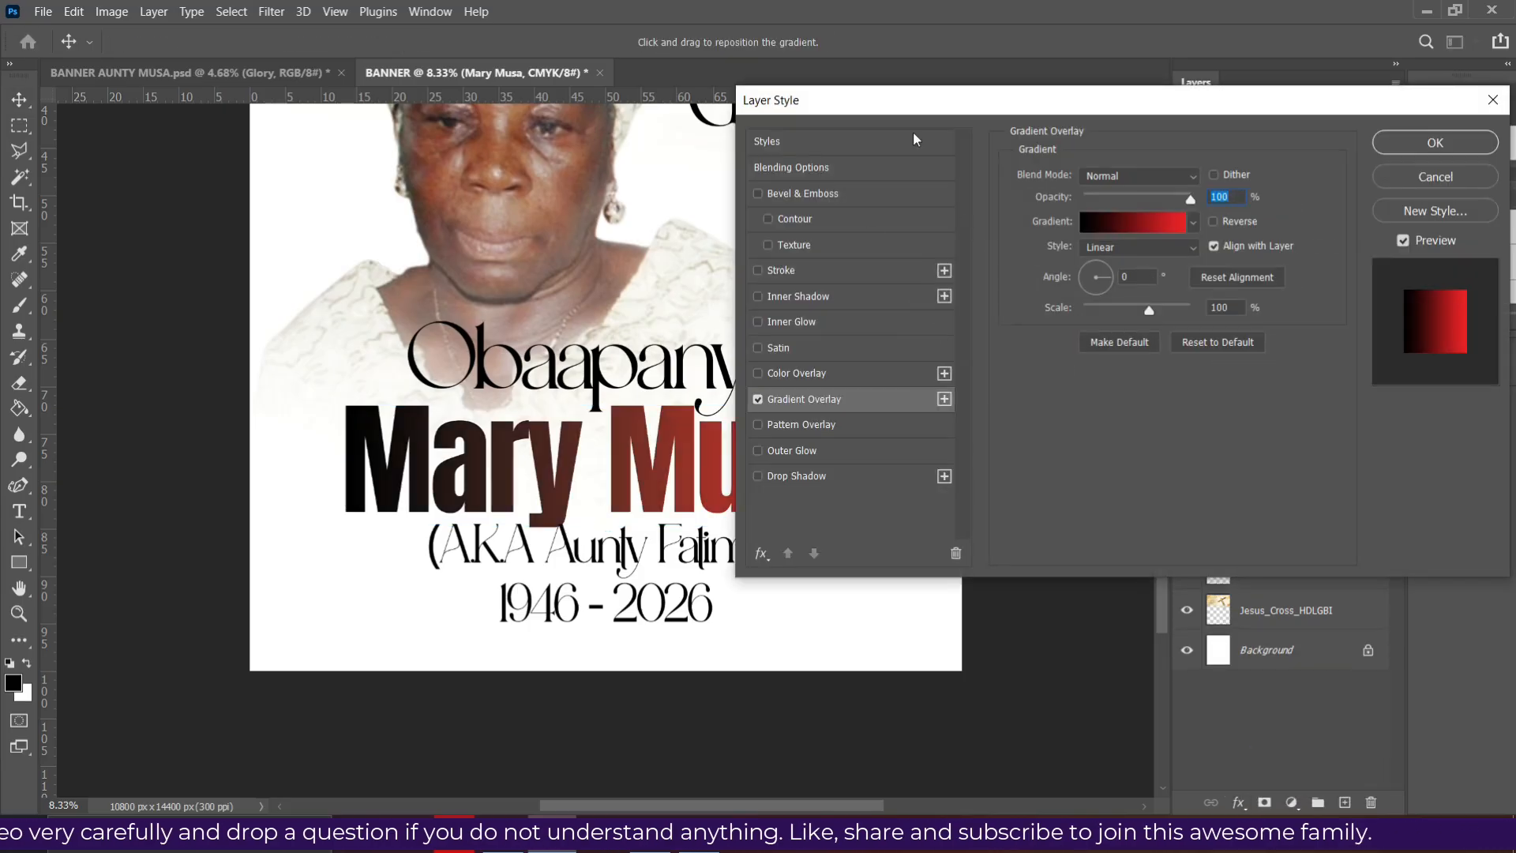
{"action": "left_click_drag", "start_coordinate": [974, 107], "coordinate": [1222, 97]}
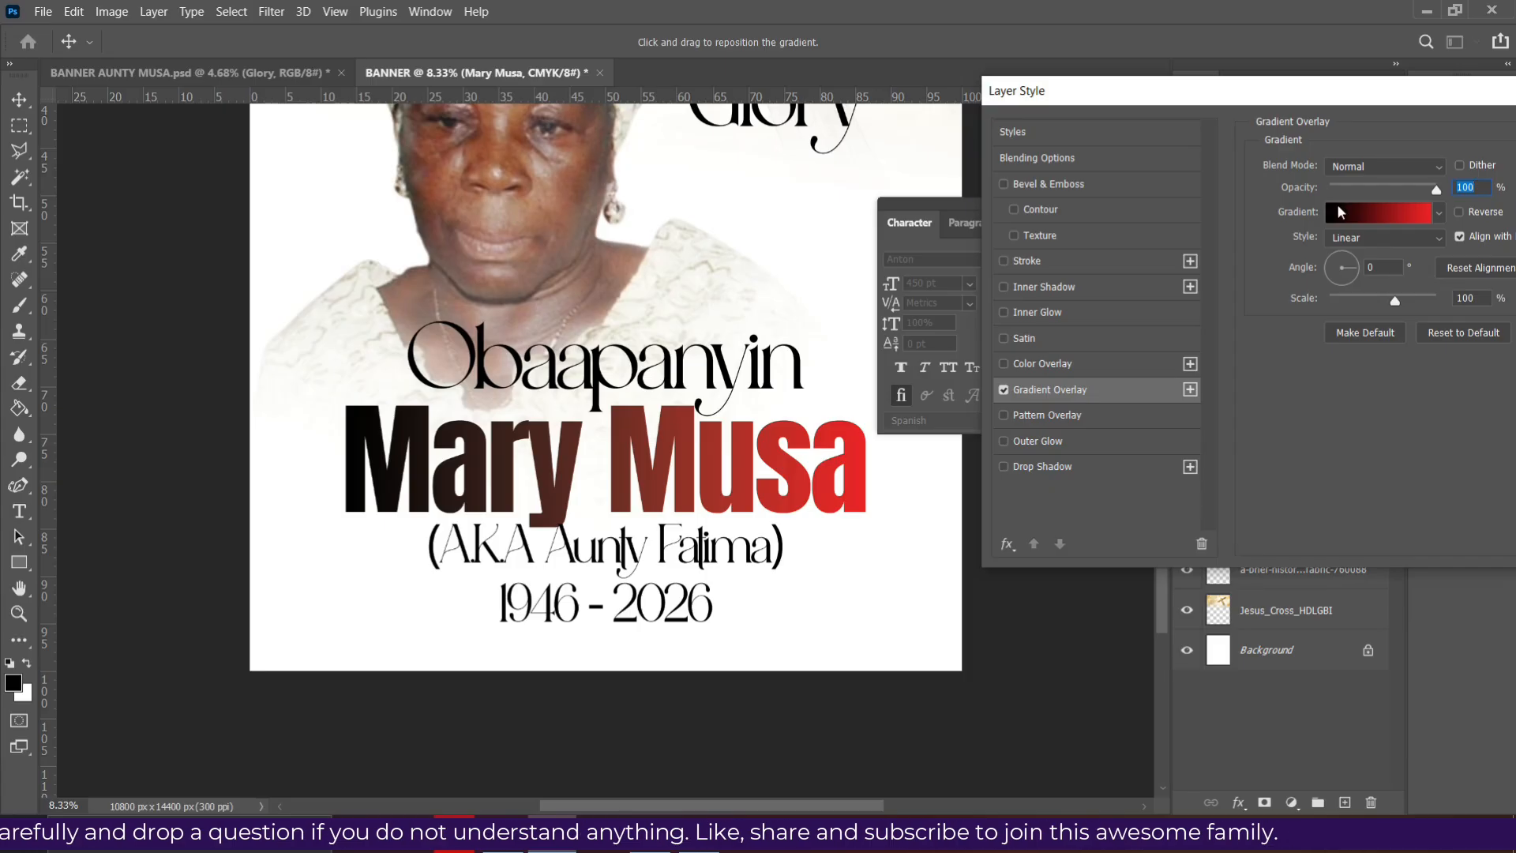
{"action": "left_click", "coordinate": [1373, 211]}
{"action": "scroll", "coordinate": [1333, 240], "scroll_direction": "down", "scroll_amount": 4}
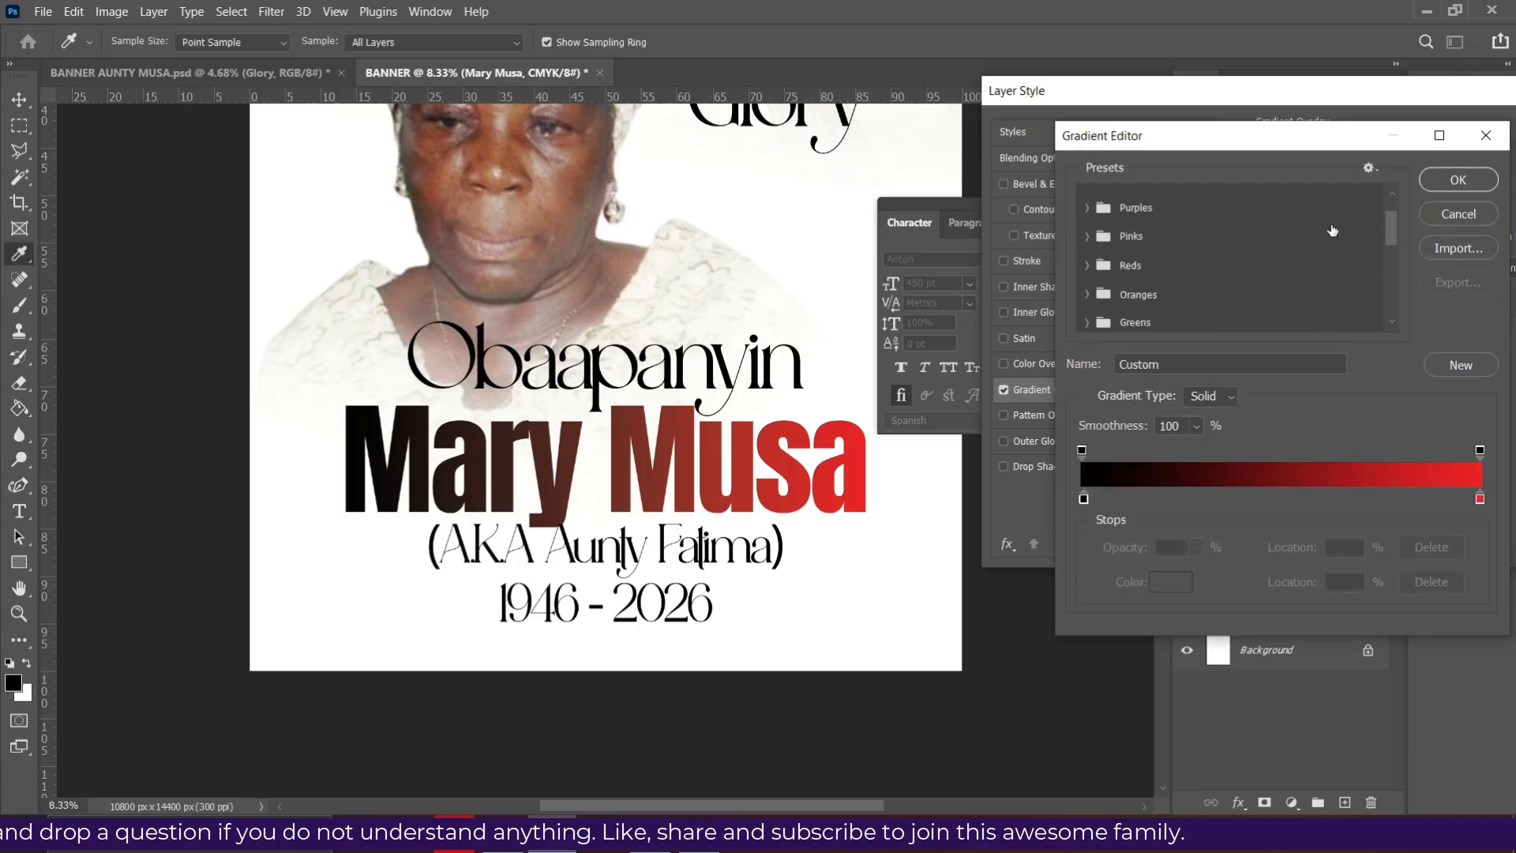
{"action": "scroll", "coordinate": [1334, 239], "scroll_direction": "down", "scroll_amount": 5}
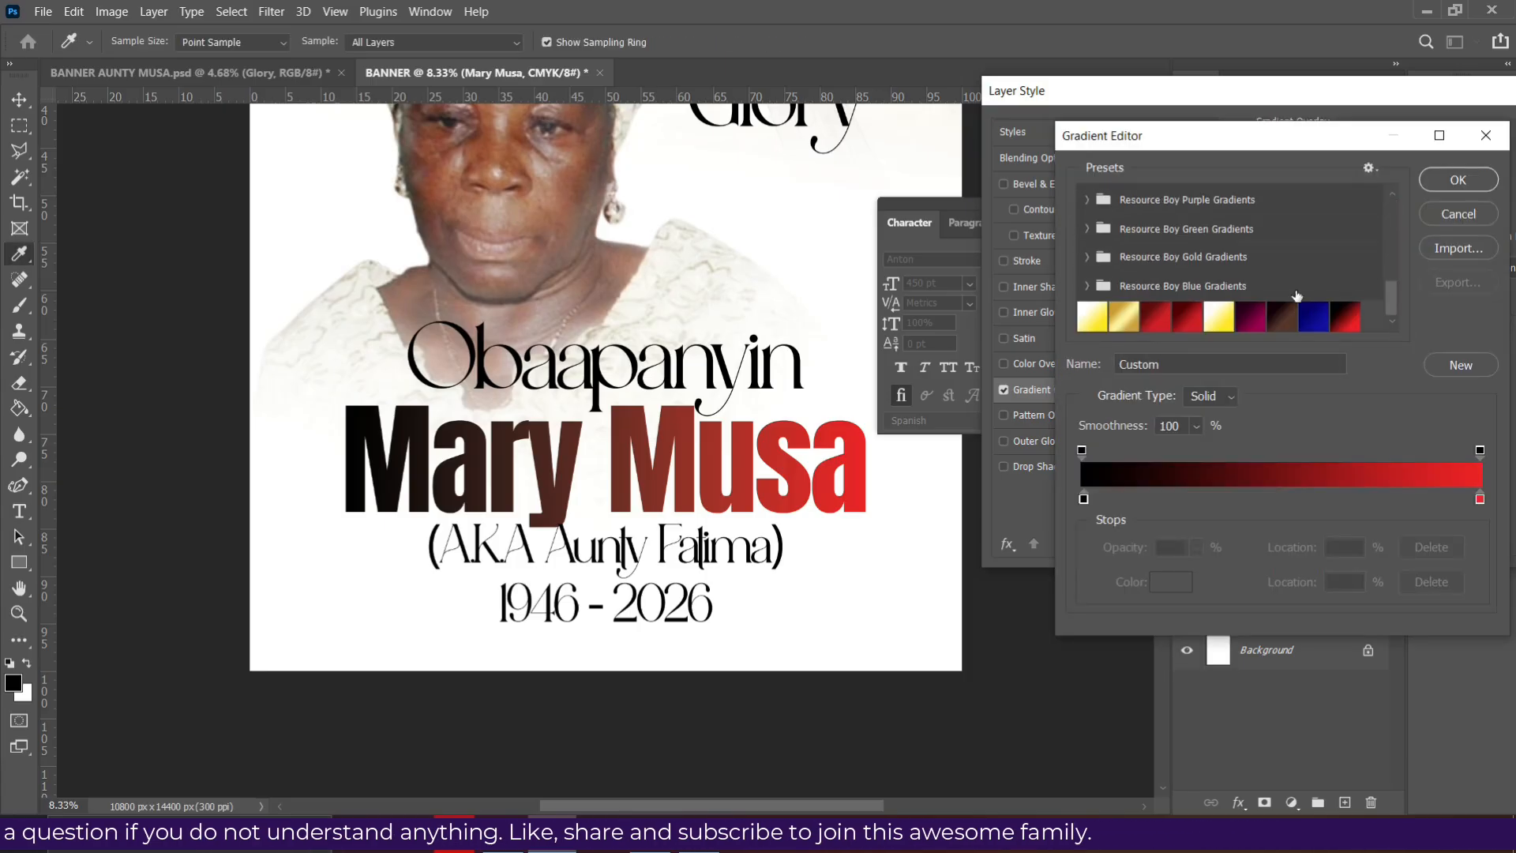
{"action": "scroll", "coordinate": [1177, 240], "scroll_direction": "up", "scroll_amount": 3}
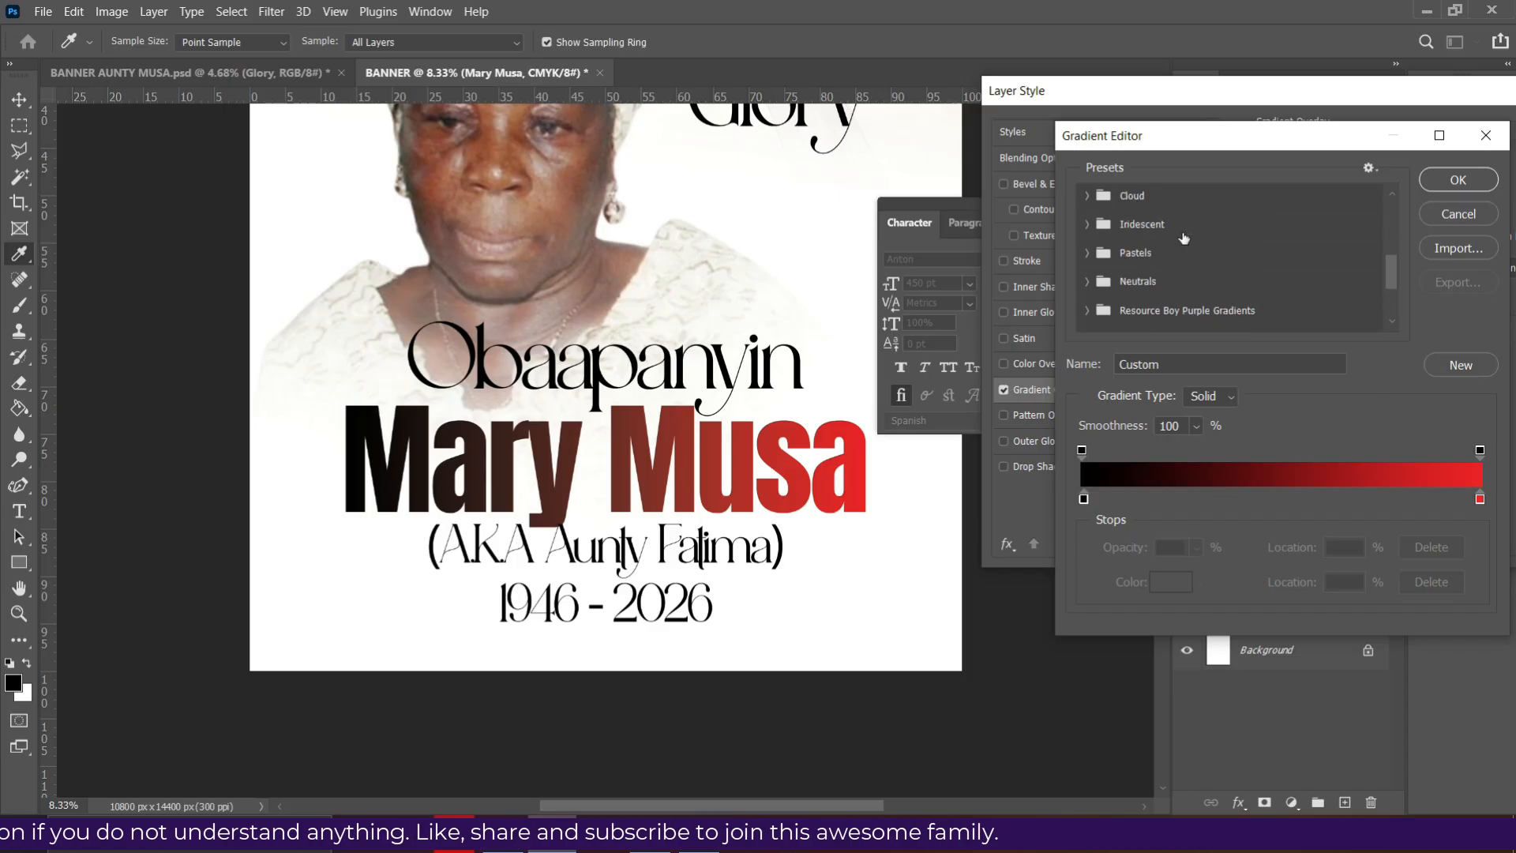
{"action": "scroll", "coordinate": [1130, 225], "scroll_direction": "up", "scroll_amount": 3}
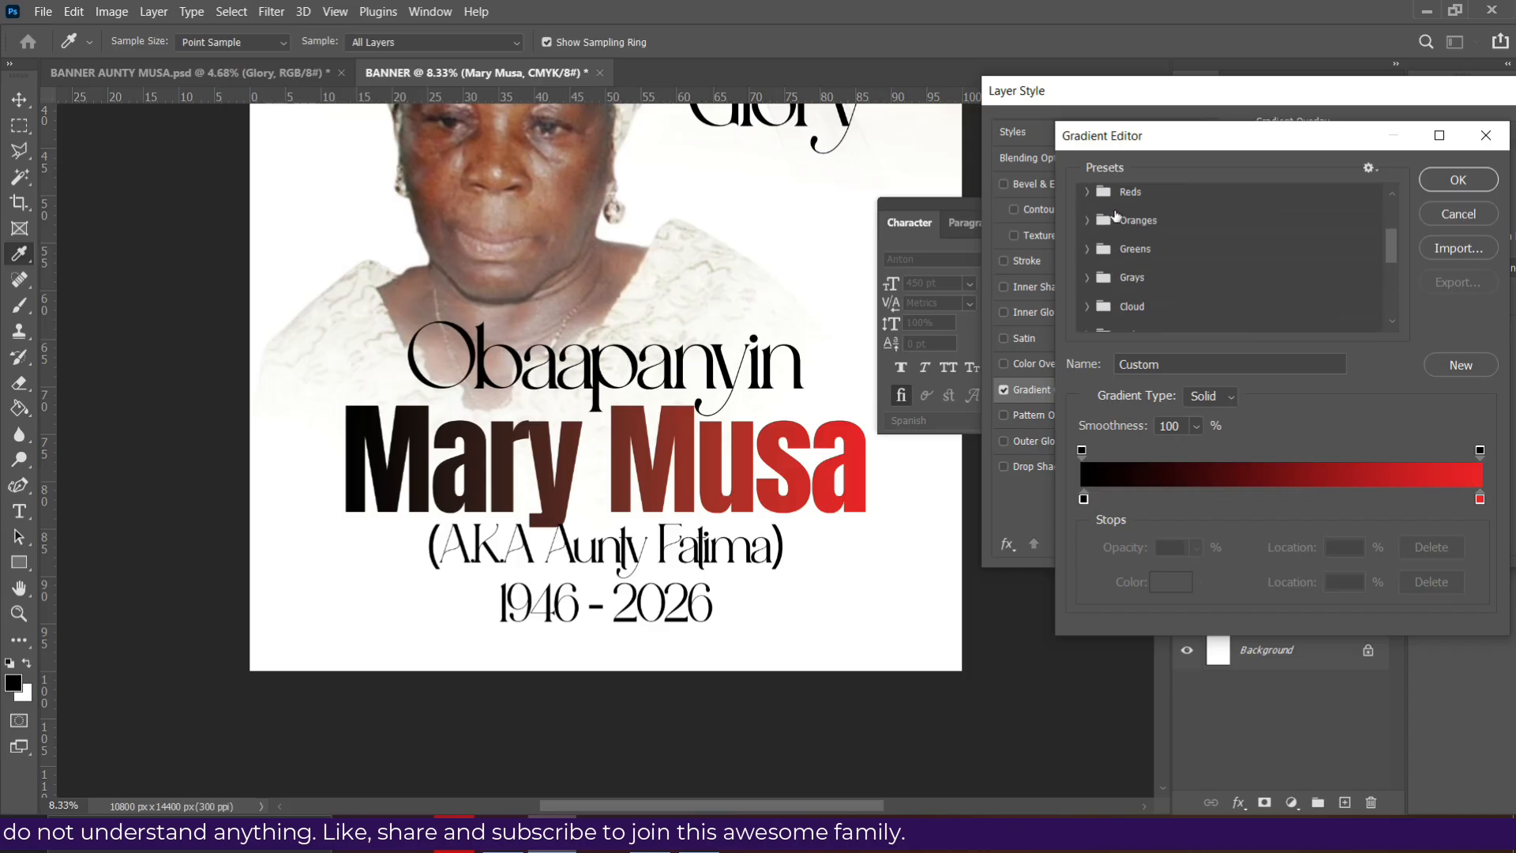
{"action": "scroll", "coordinate": [1117, 246], "scroll_direction": "down", "scroll_amount": 5}
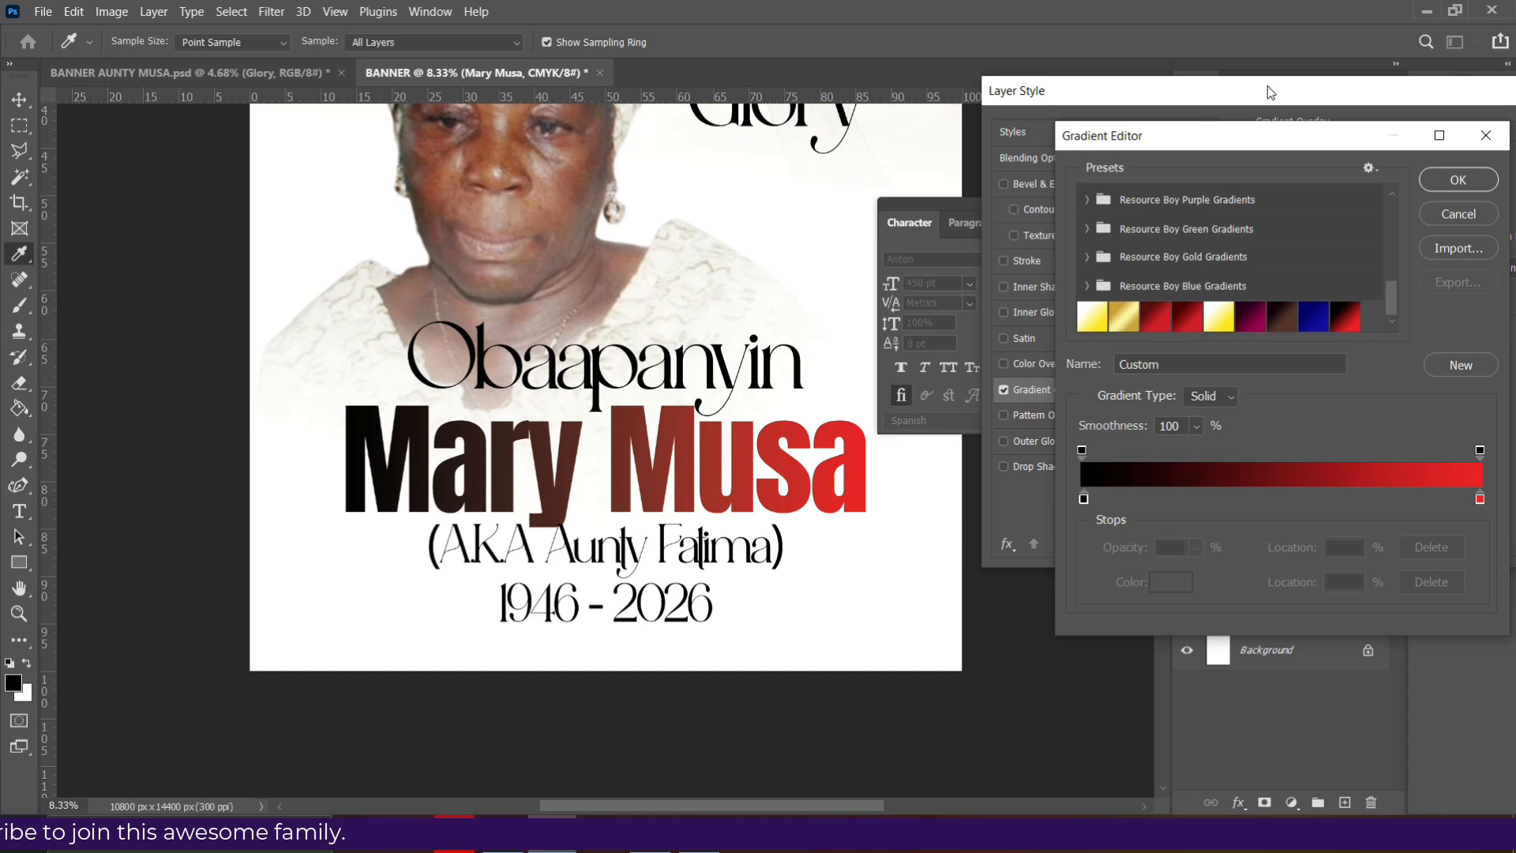
- Set the gradient's two colour stops to black and red
{"action": "double_click", "coordinate": [1084, 499]}
{"action": "left_click_drag", "start_coordinate": [1113, 621], "coordinate": [1262, 660]}
{"action": "left_click", "coordinate": [1434, 393]}
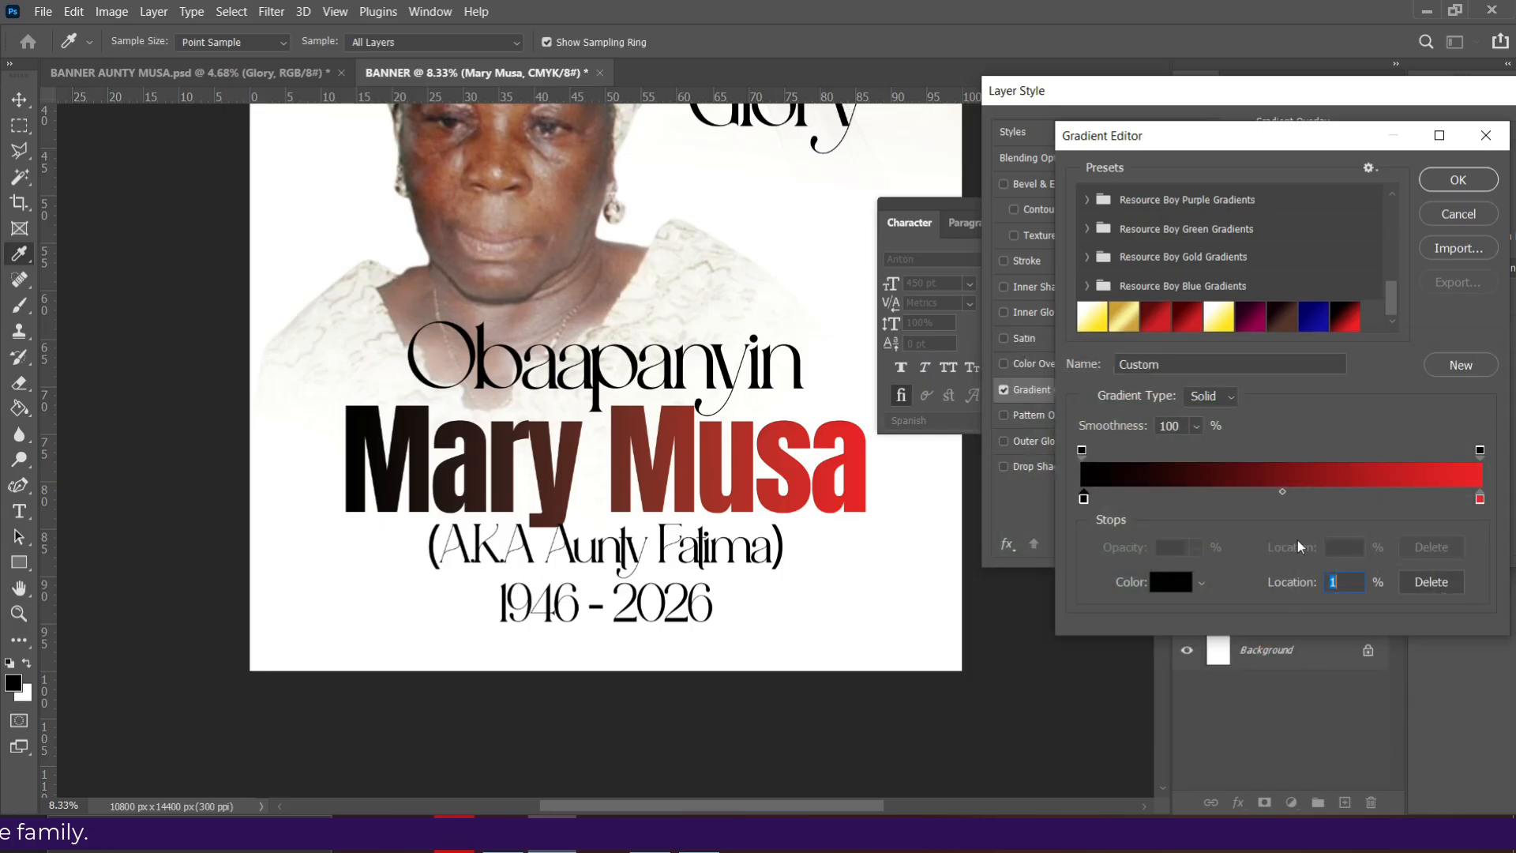
{"action": "double_click", "coordinate": [1480, 499]}
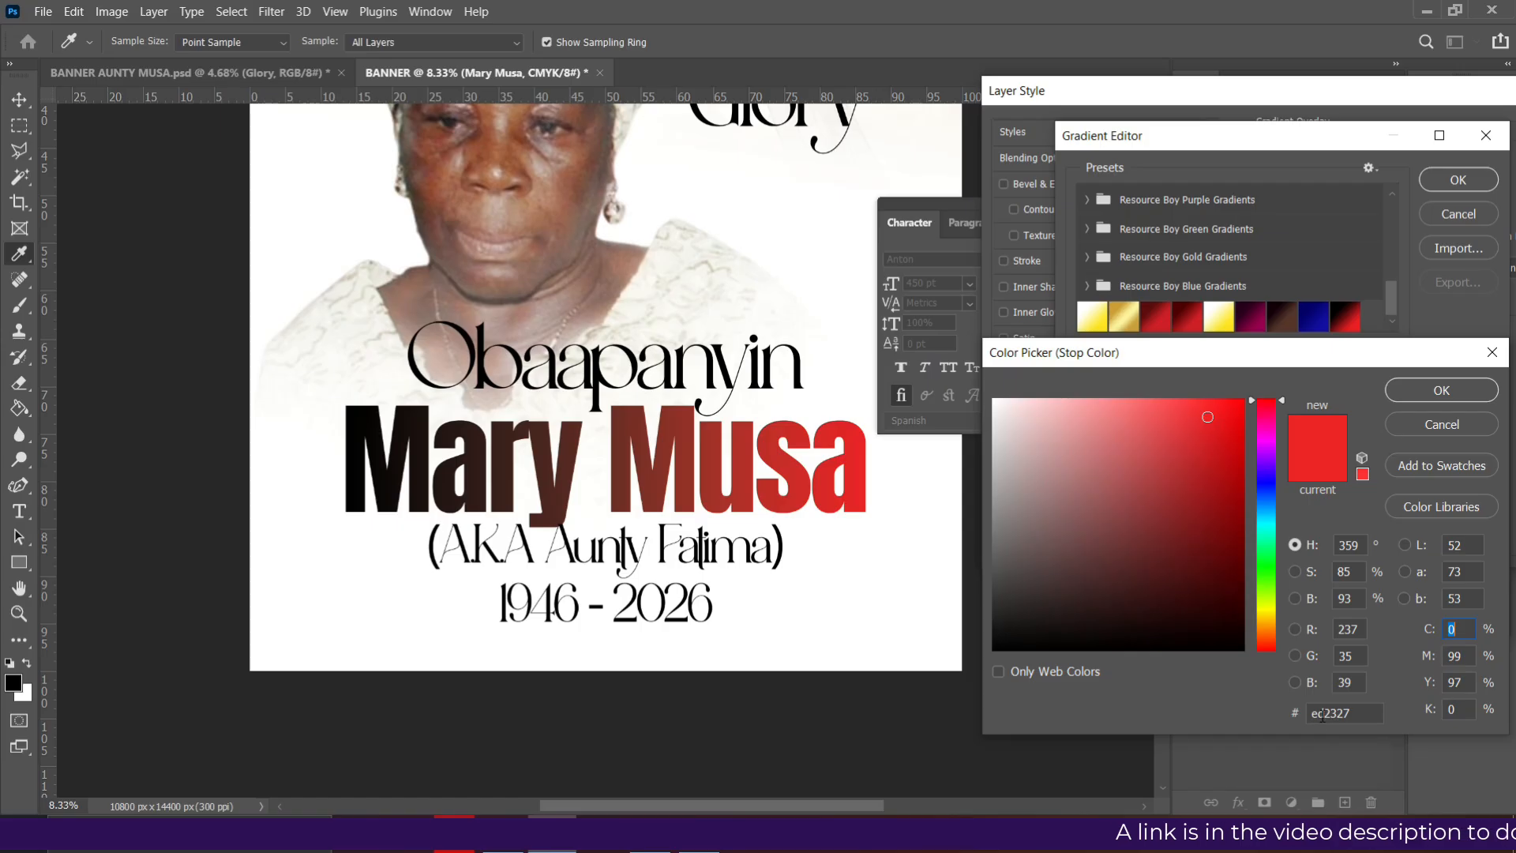
{"action": "left_click", "coordinate": [1412, 391]}
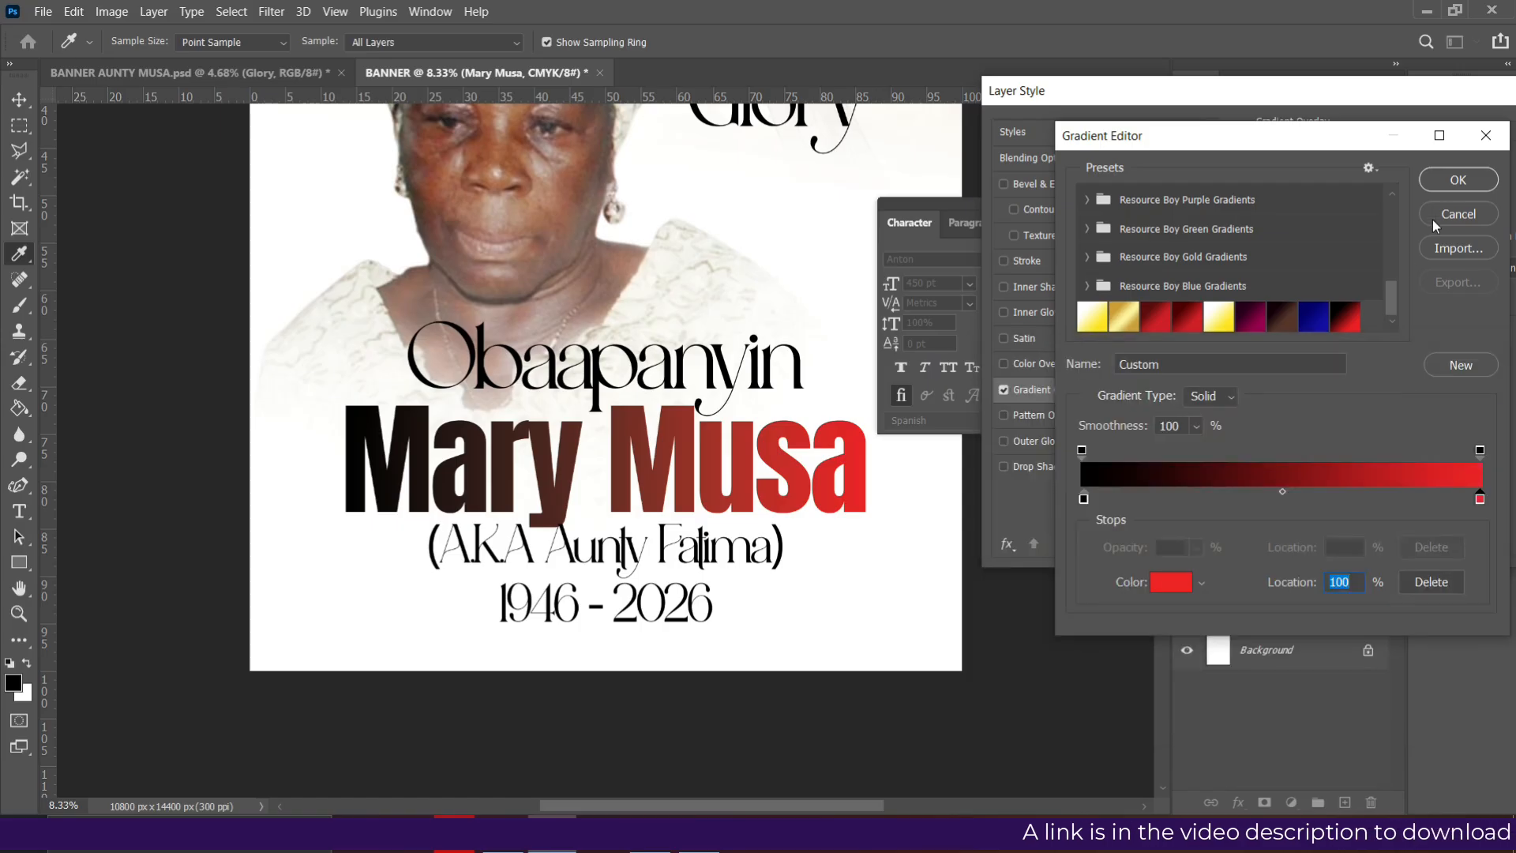
- Save the black-to-red gradient as a preset, delete that Custom preset, and apply the gradient
{"action": "left_click", "coordinate": [1473, 368]}
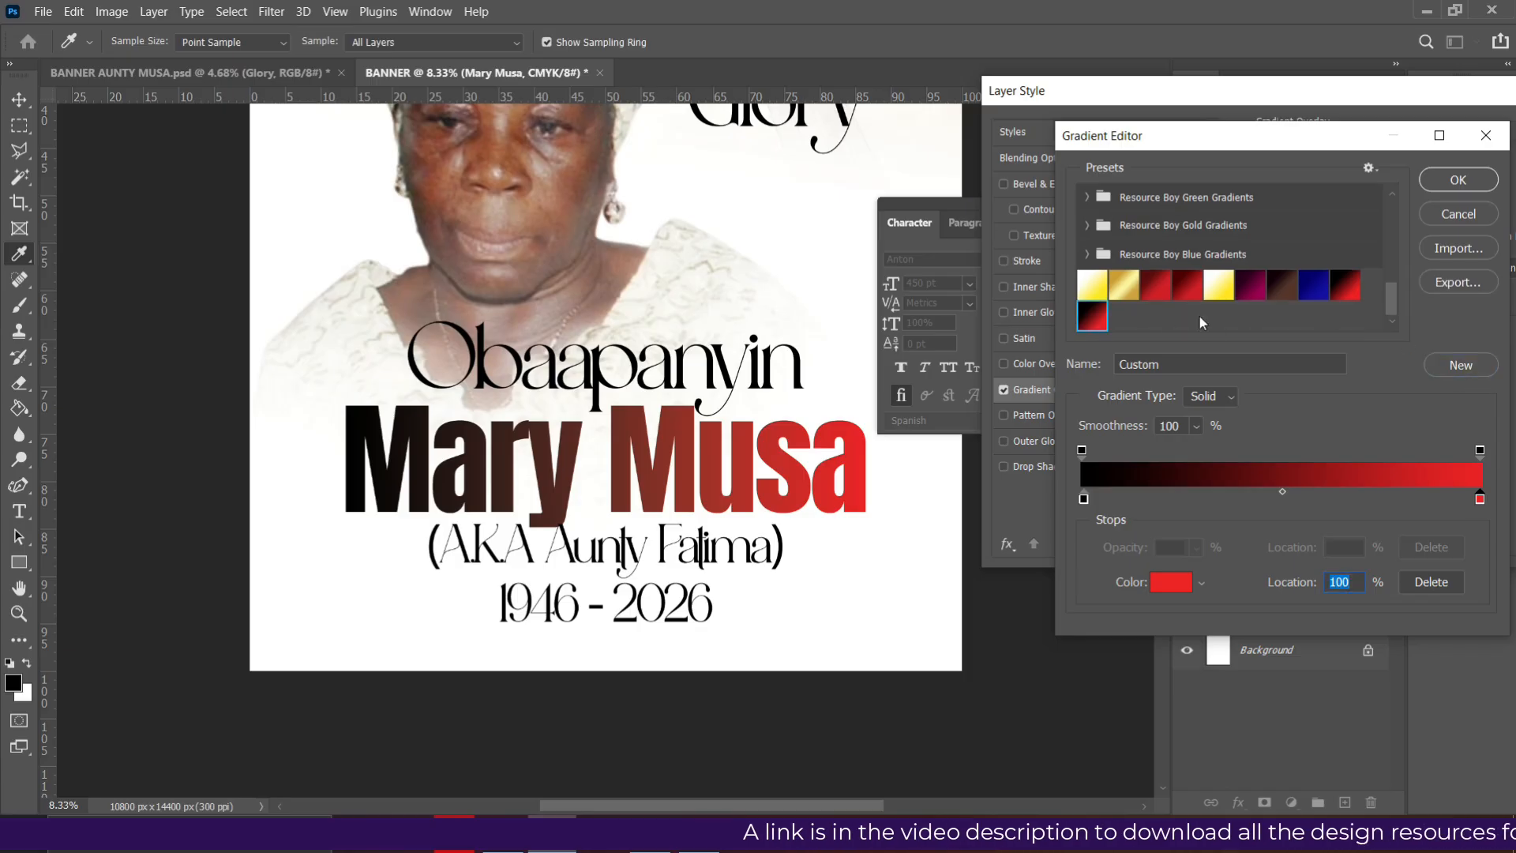
{"action": "right_click", "coordinate": [1095, 321]}
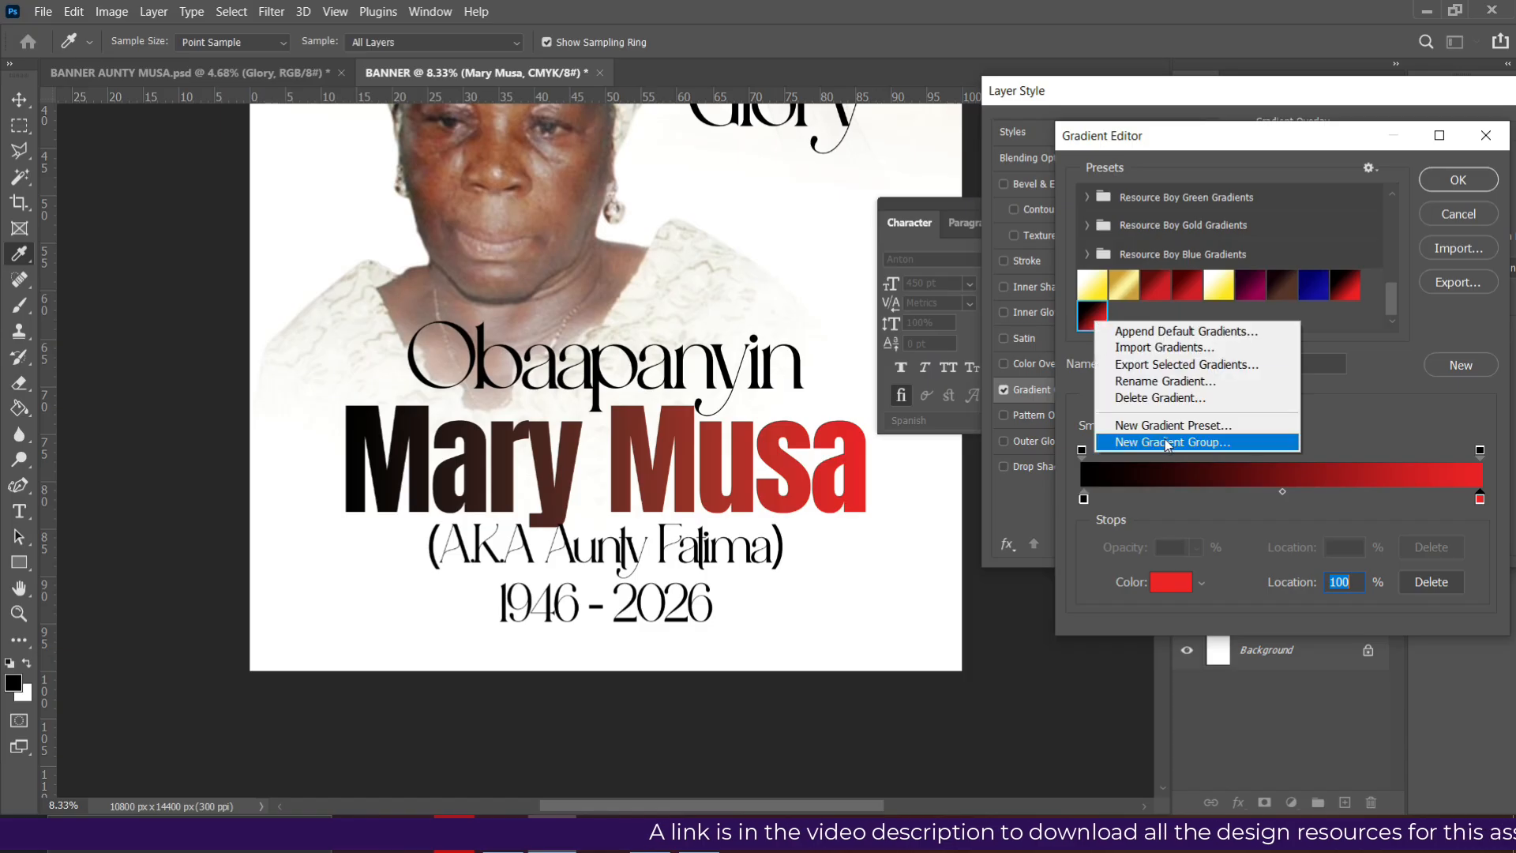
{"action": "left_click", "coordinate": [1158, 397]}
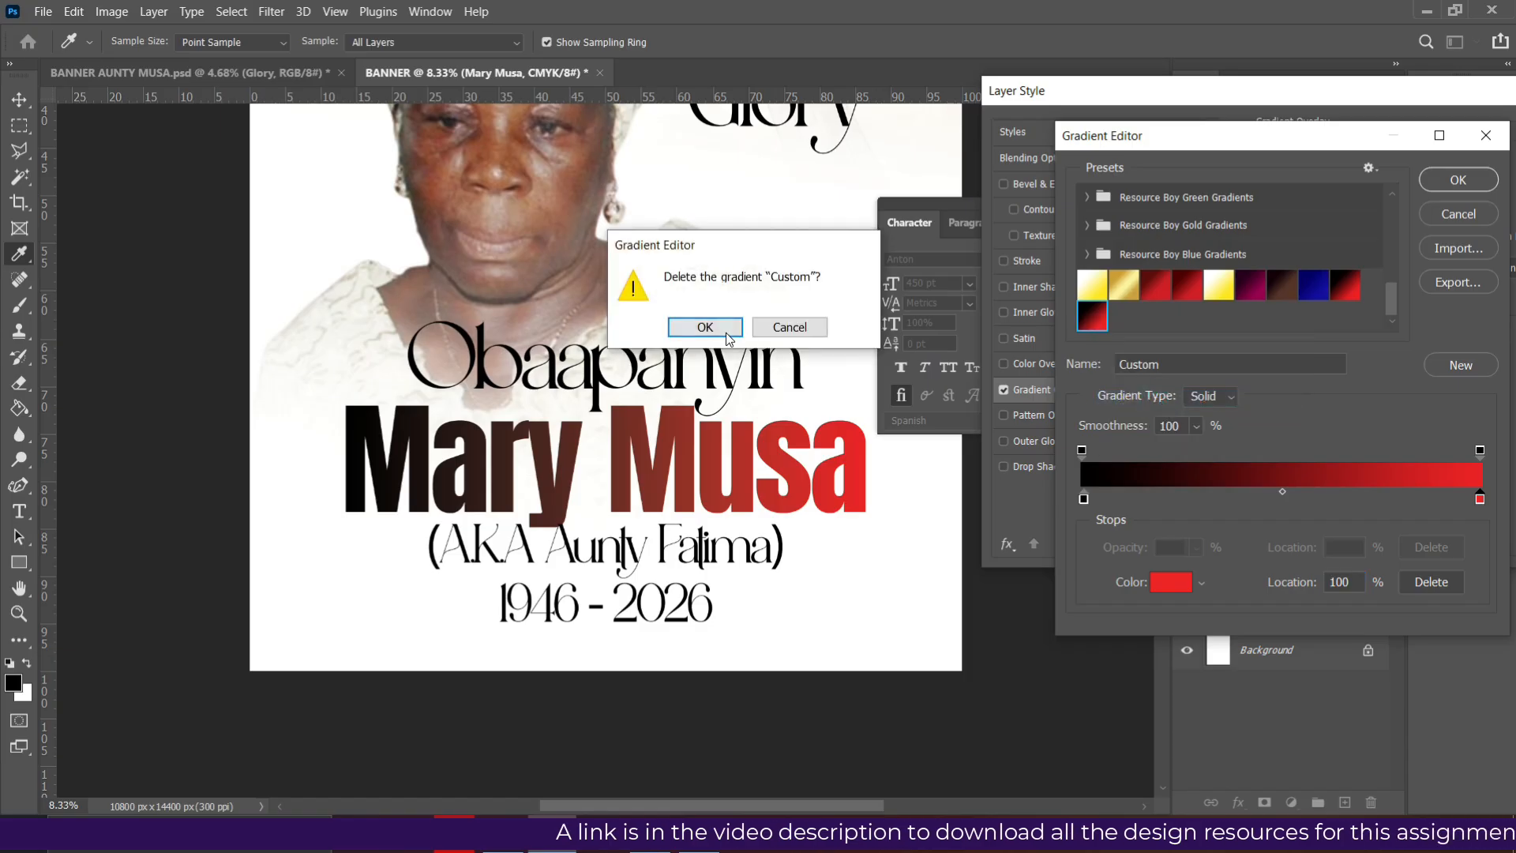
{"action": "left_click", "coordinate": [727, 334]}
{"action": "left_click", "coordinate": [1466, 180]}
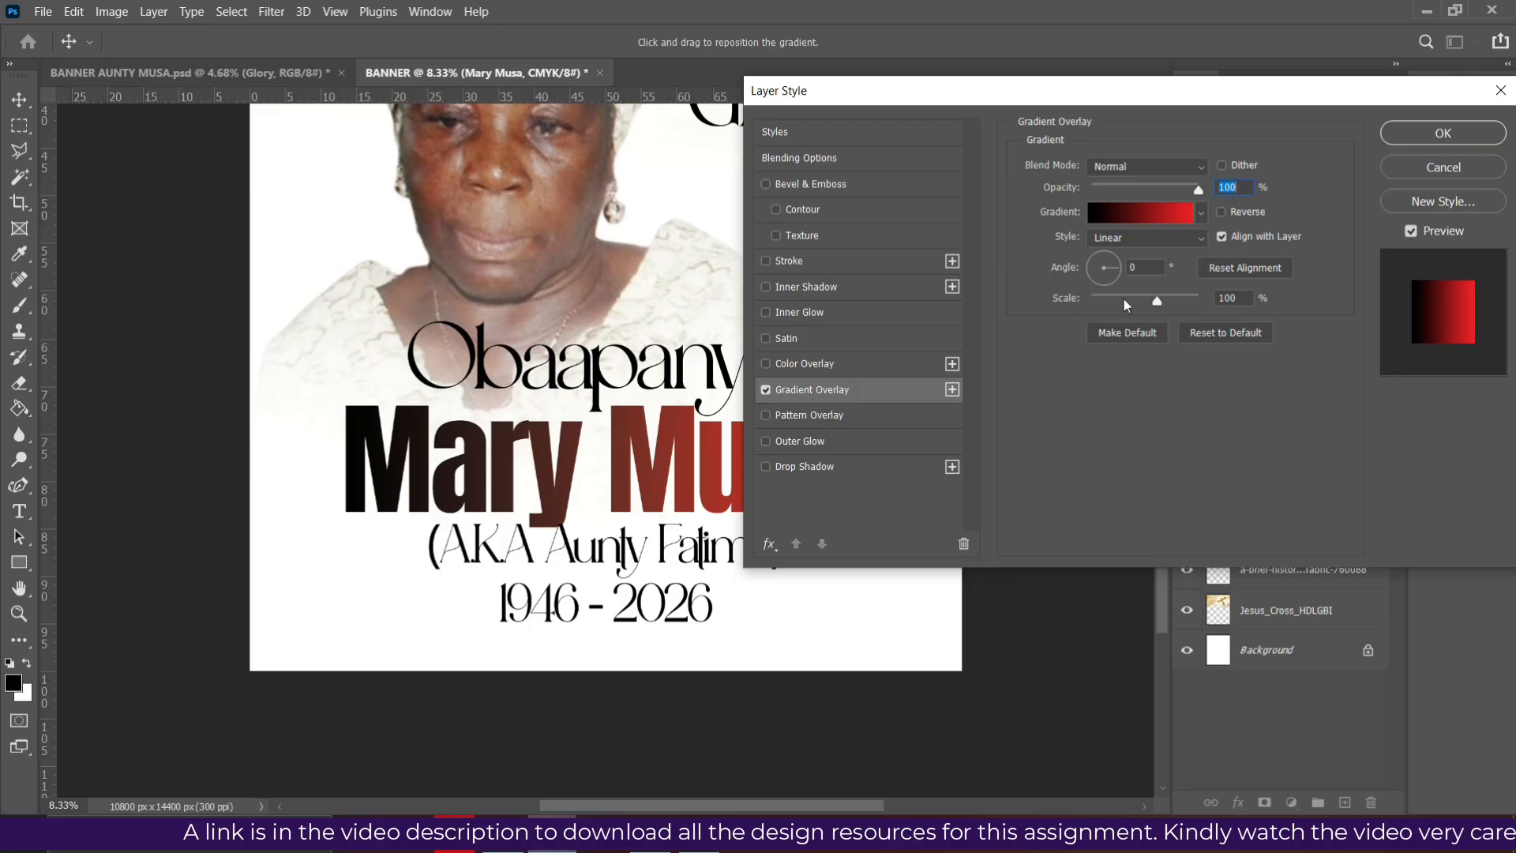
{"action": "left_click", "coordinate": [1439, 134]}
{"action": "scroll", "coordinate": [811, 260], "scroll_direction": "up", "scroll_amount": 1}
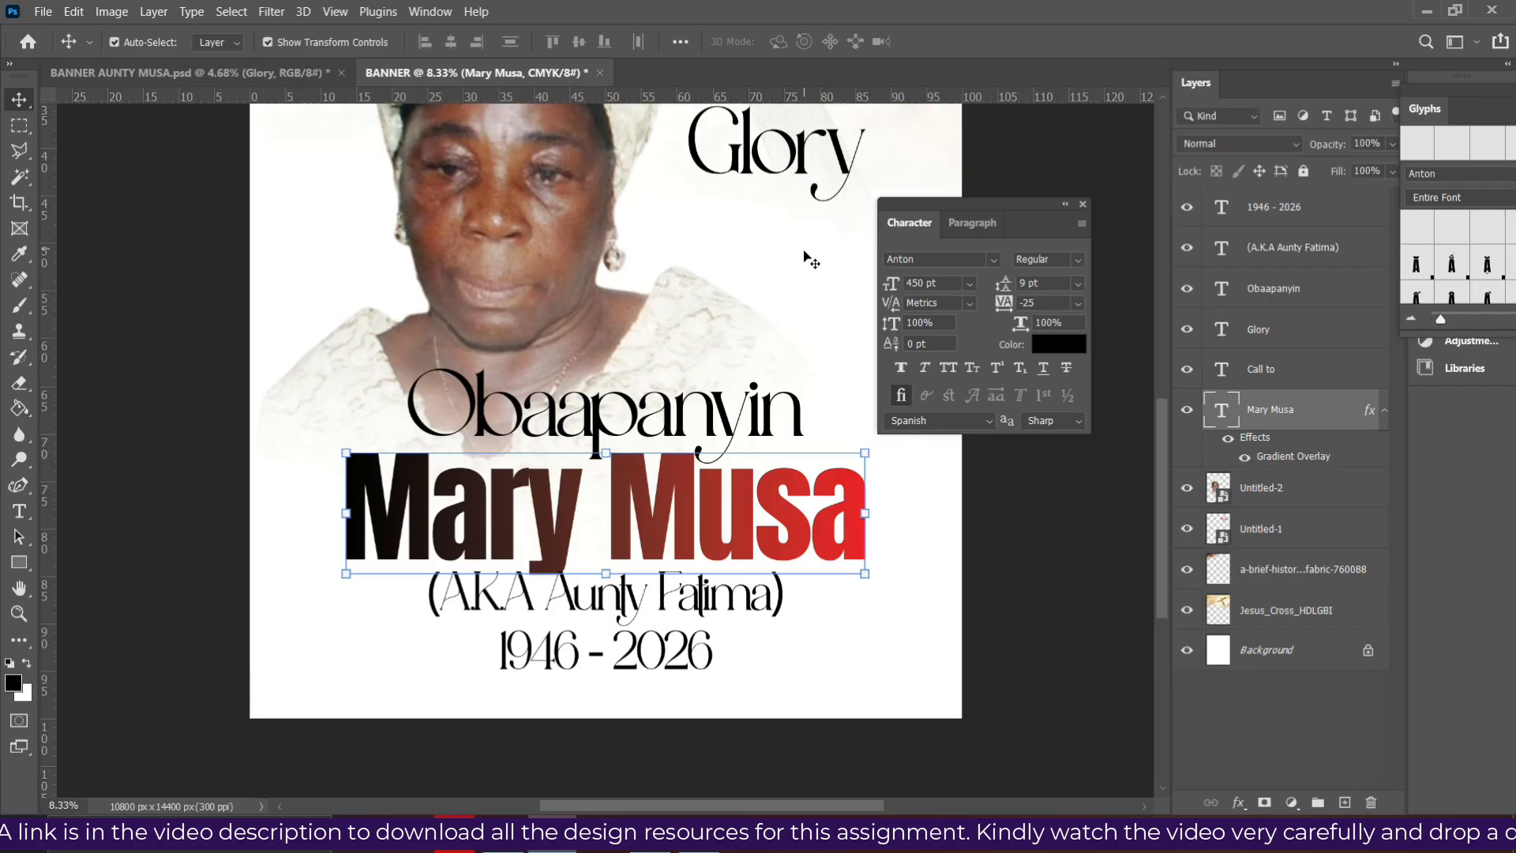
{"action": "scroll", "coordinate": [811, 261], "scroll_direction": "up", "scroll_amount": 3}
{"action": "left_click", "coordinate": [800, 210]}
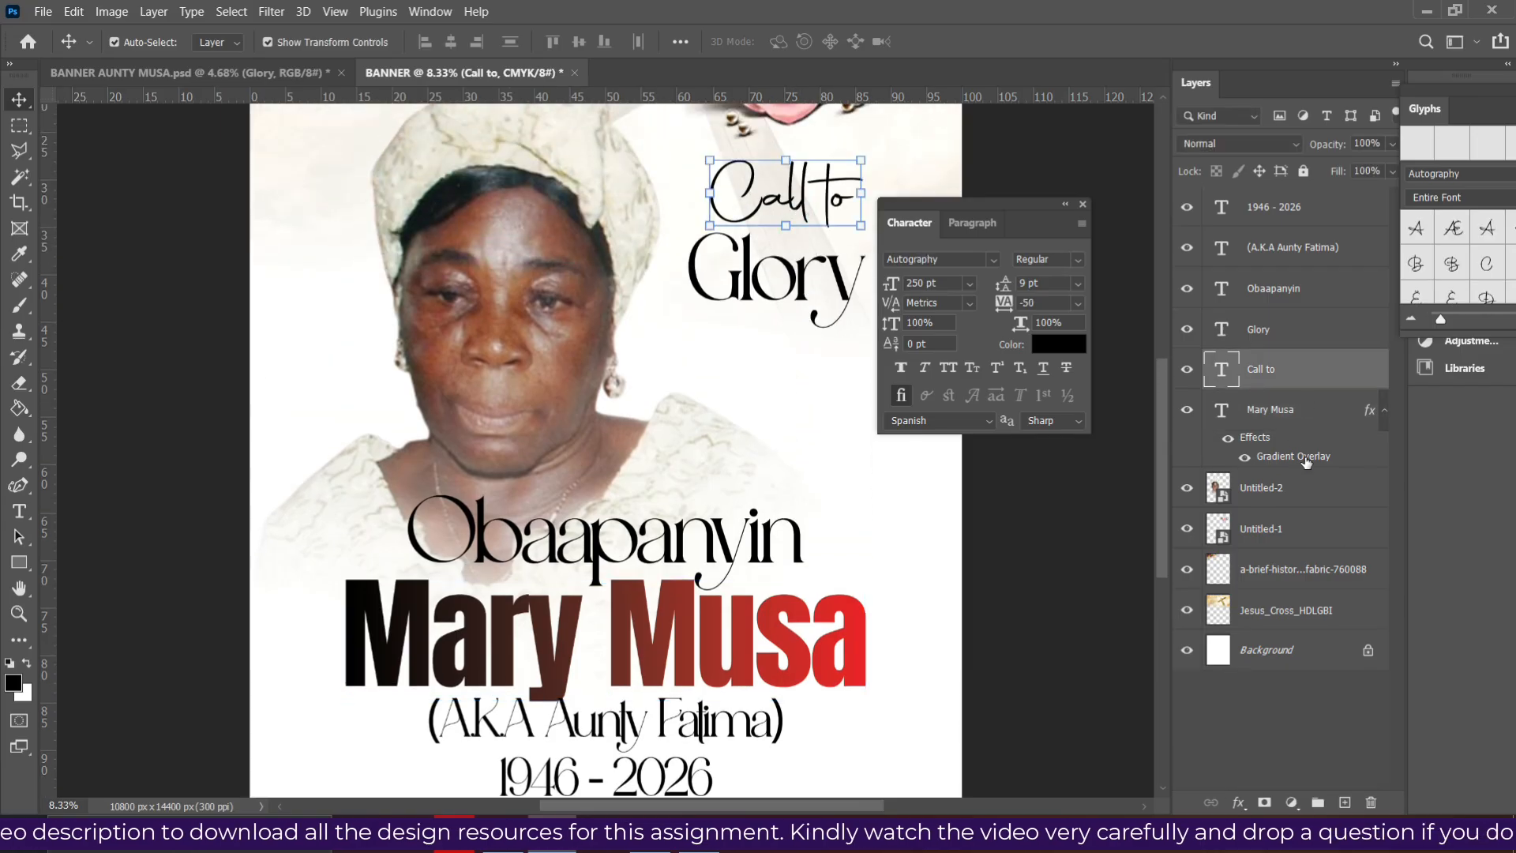
{"action": "left_click", "coordinate": [1267, 412]}
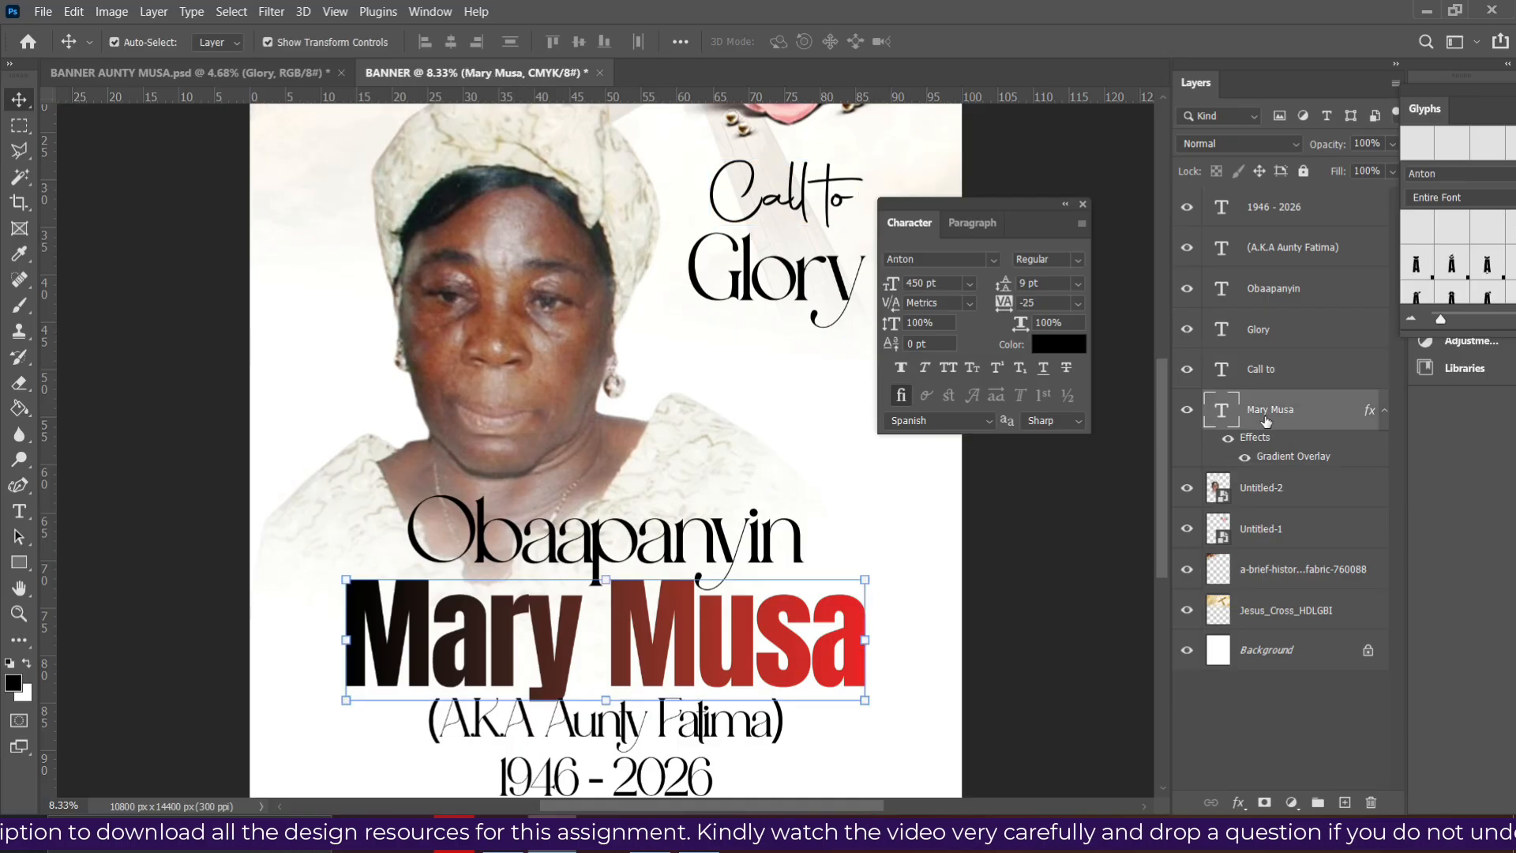
{"action": "right_click", "coordinate": [1315, 413]}
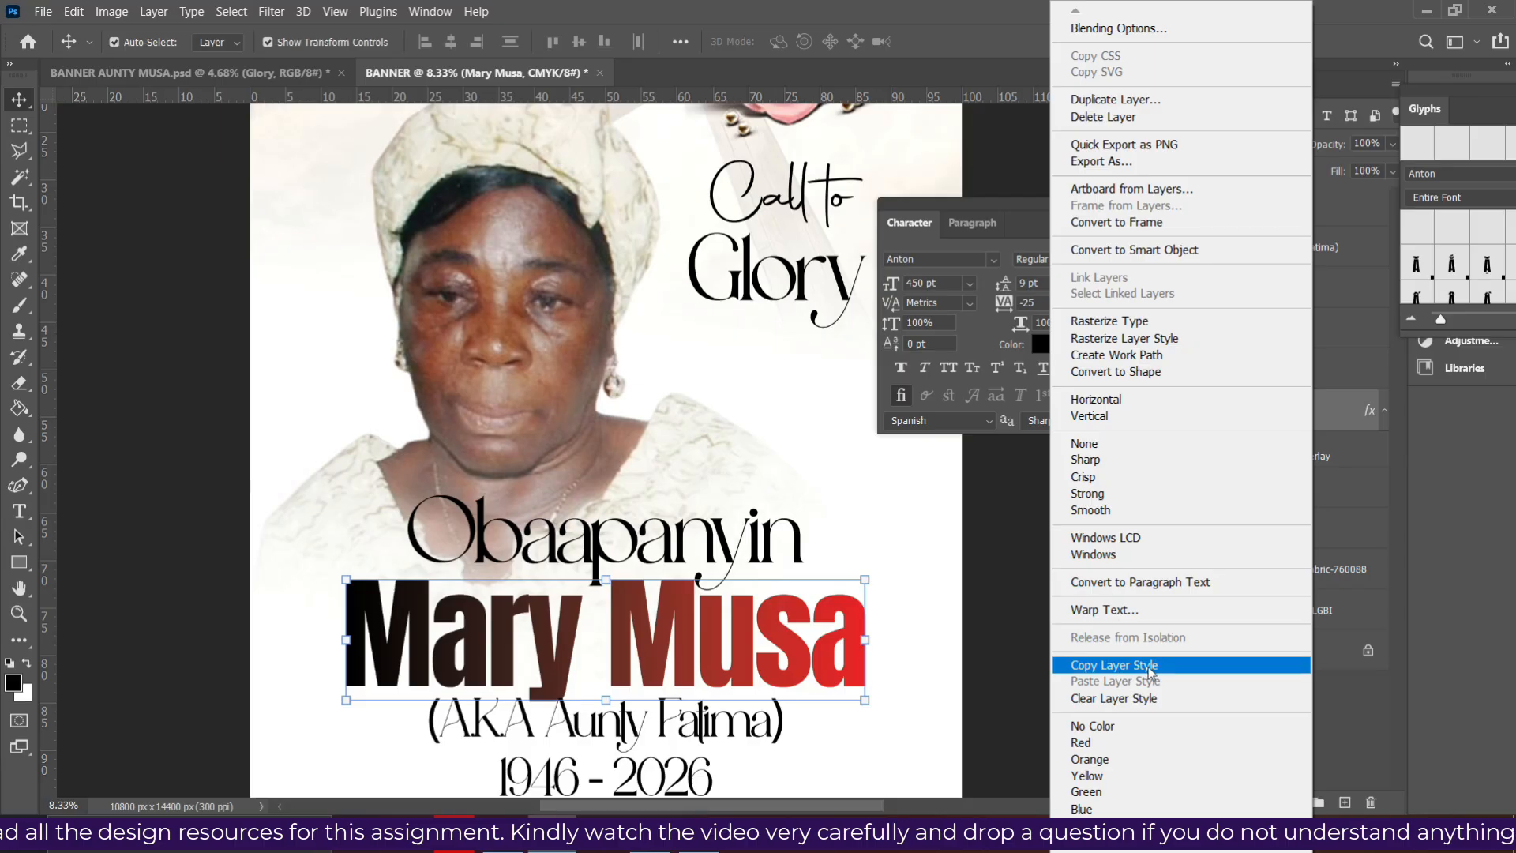
{"action": "left_click", "coordinate": [1138, 666]}
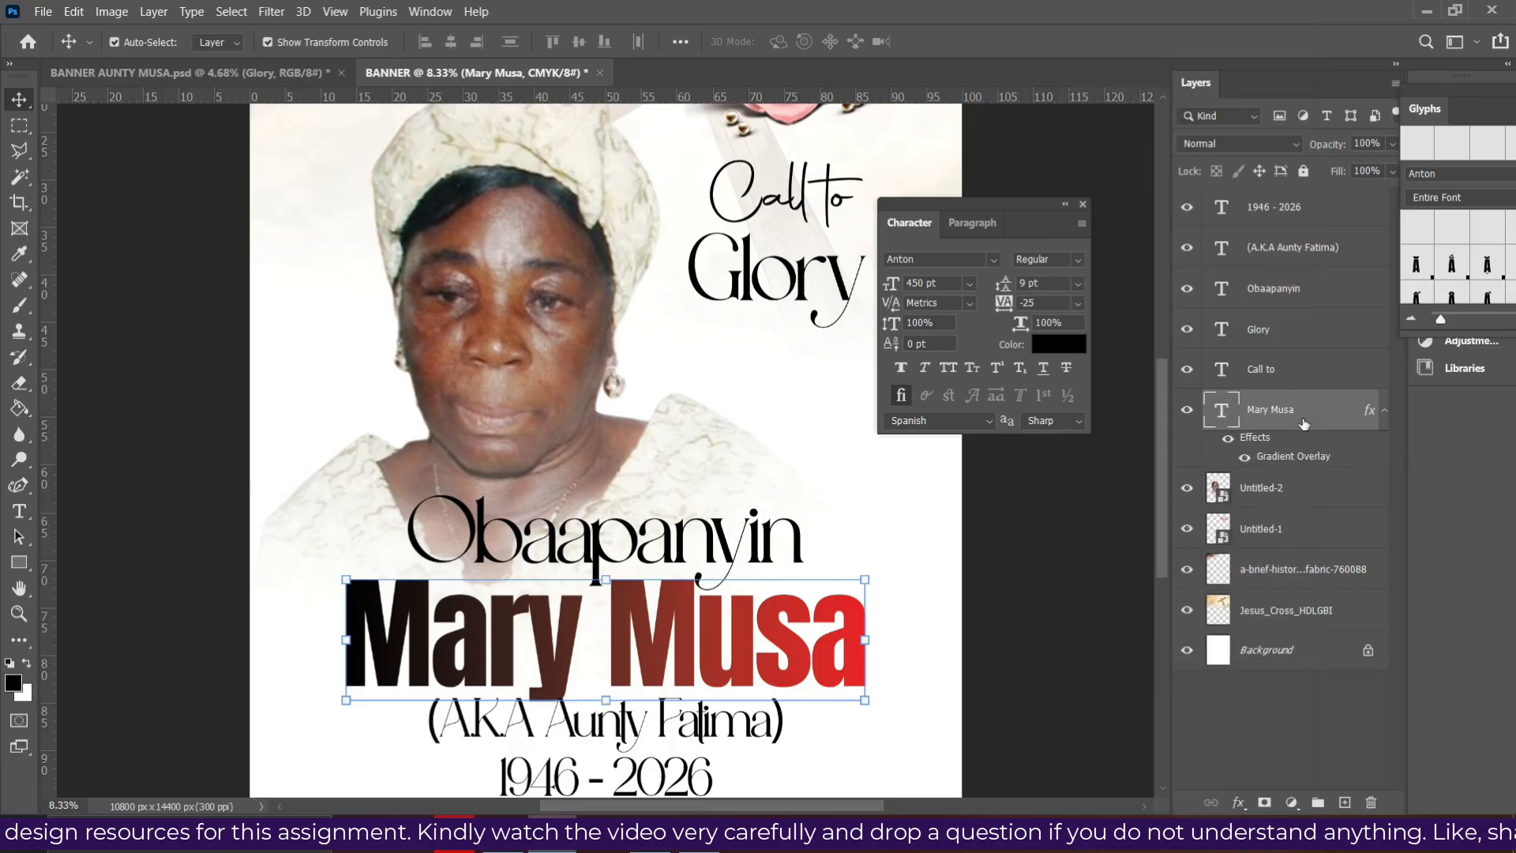
{"action": "left_click", "coordinate": [1266, 337]}
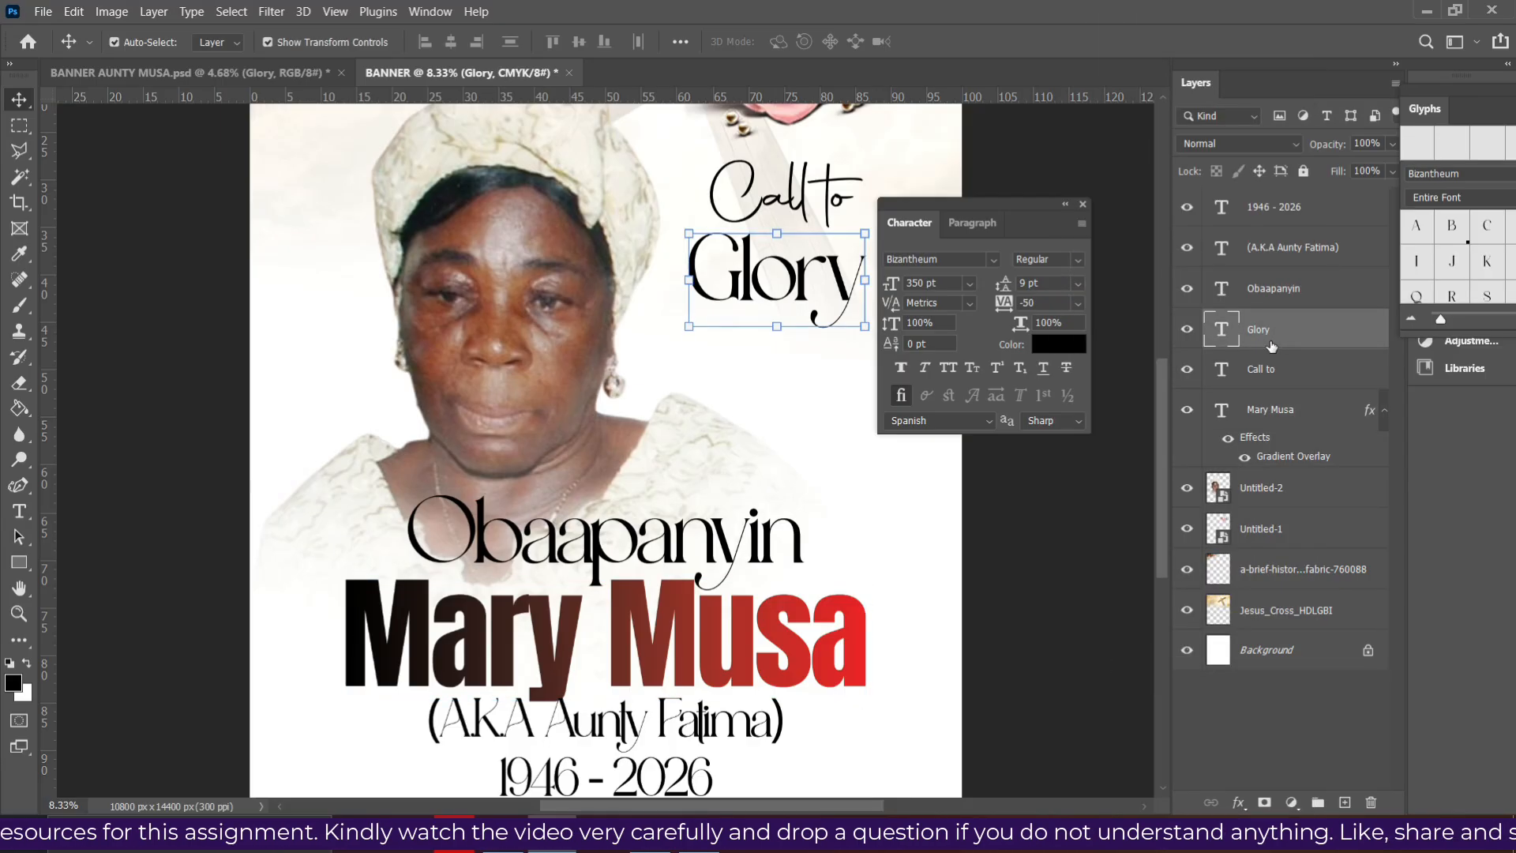
{"action": "left_click", "coordinate": [1277, 377]}
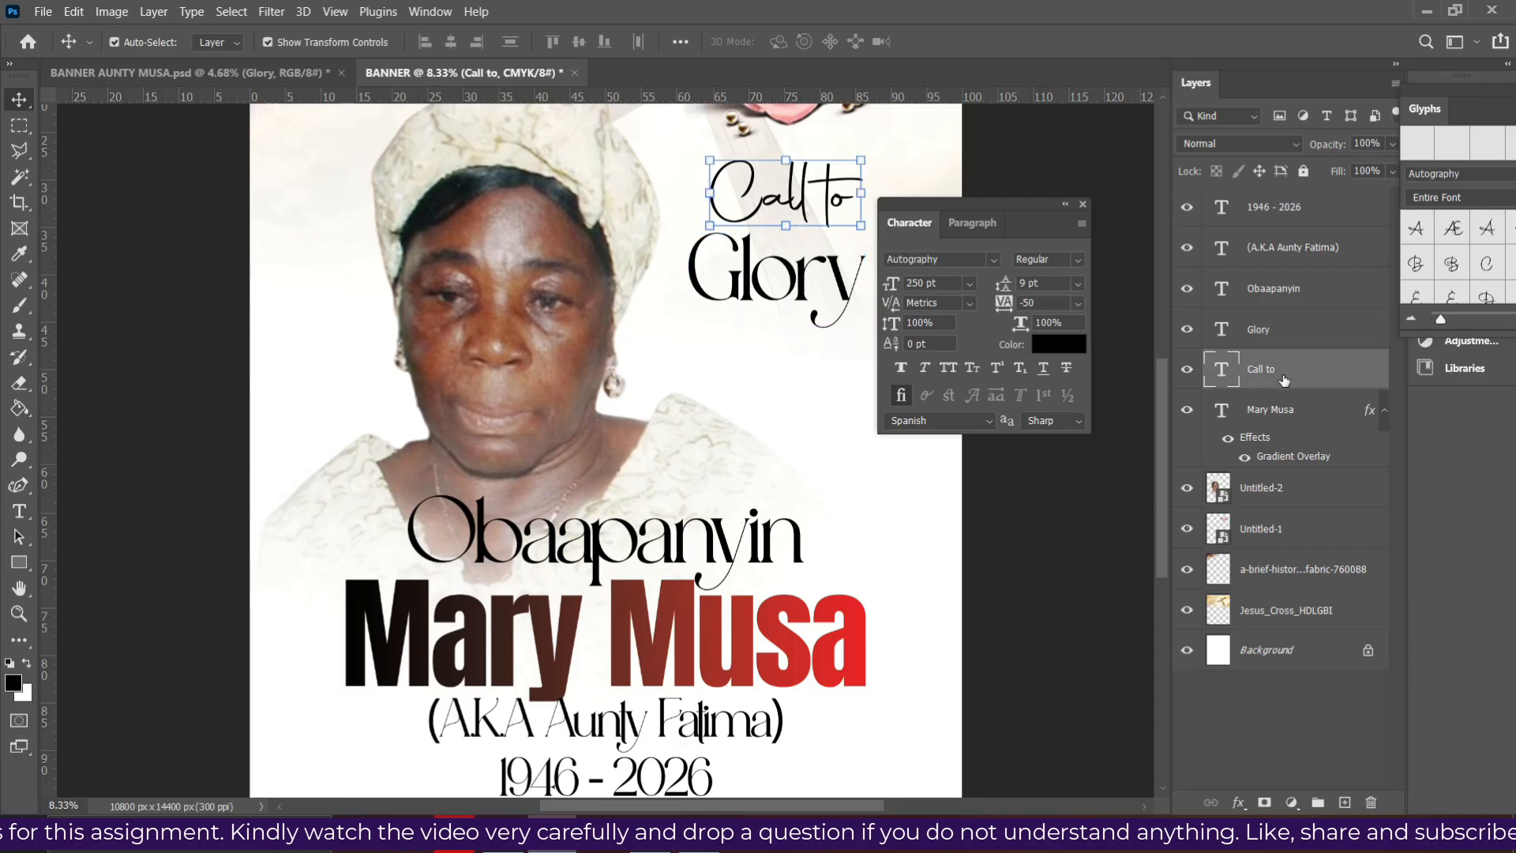
{"action": "right_click", "coordinate": [1288, 379]}
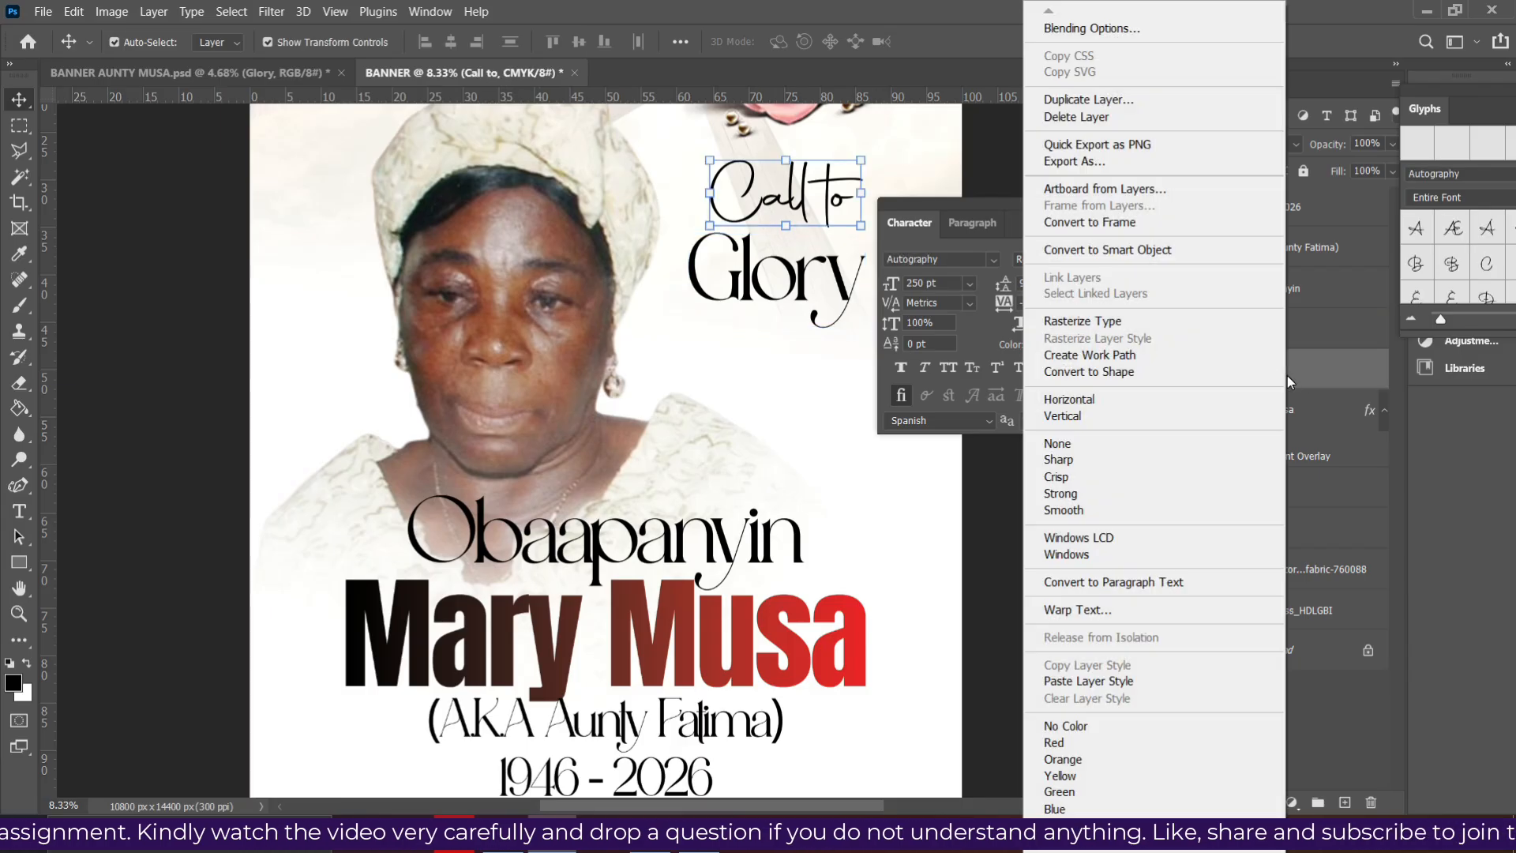
{"action": "left_click", "coordinate": [1107, 682]}
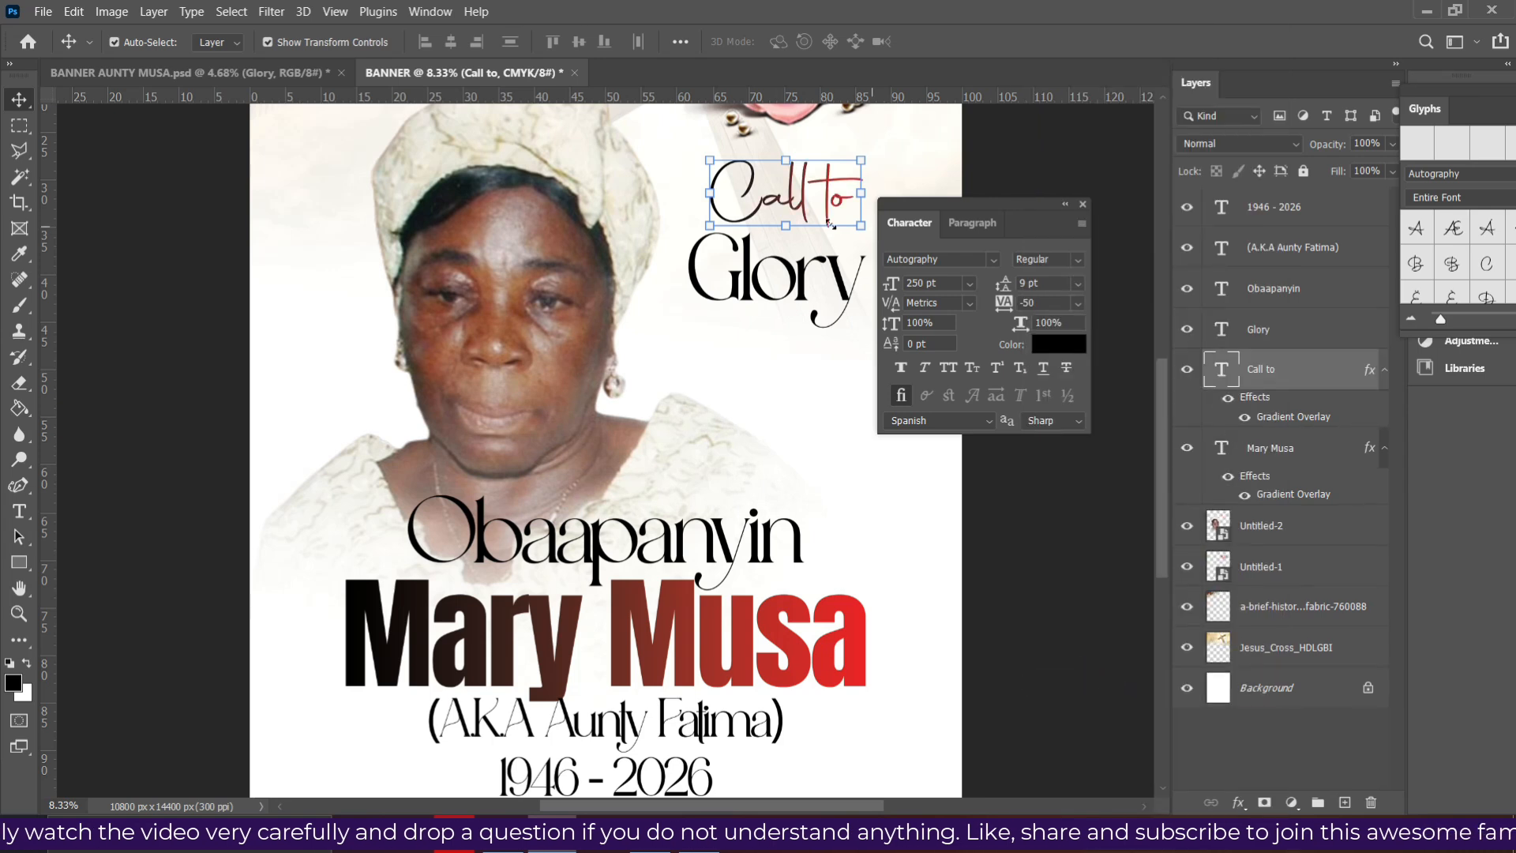
- Move the pink rose slightly higher on the banner
{"action": "scroll", "coordinate": [822, 304], "scroll_direction": "up", "scroll_amount": 5}
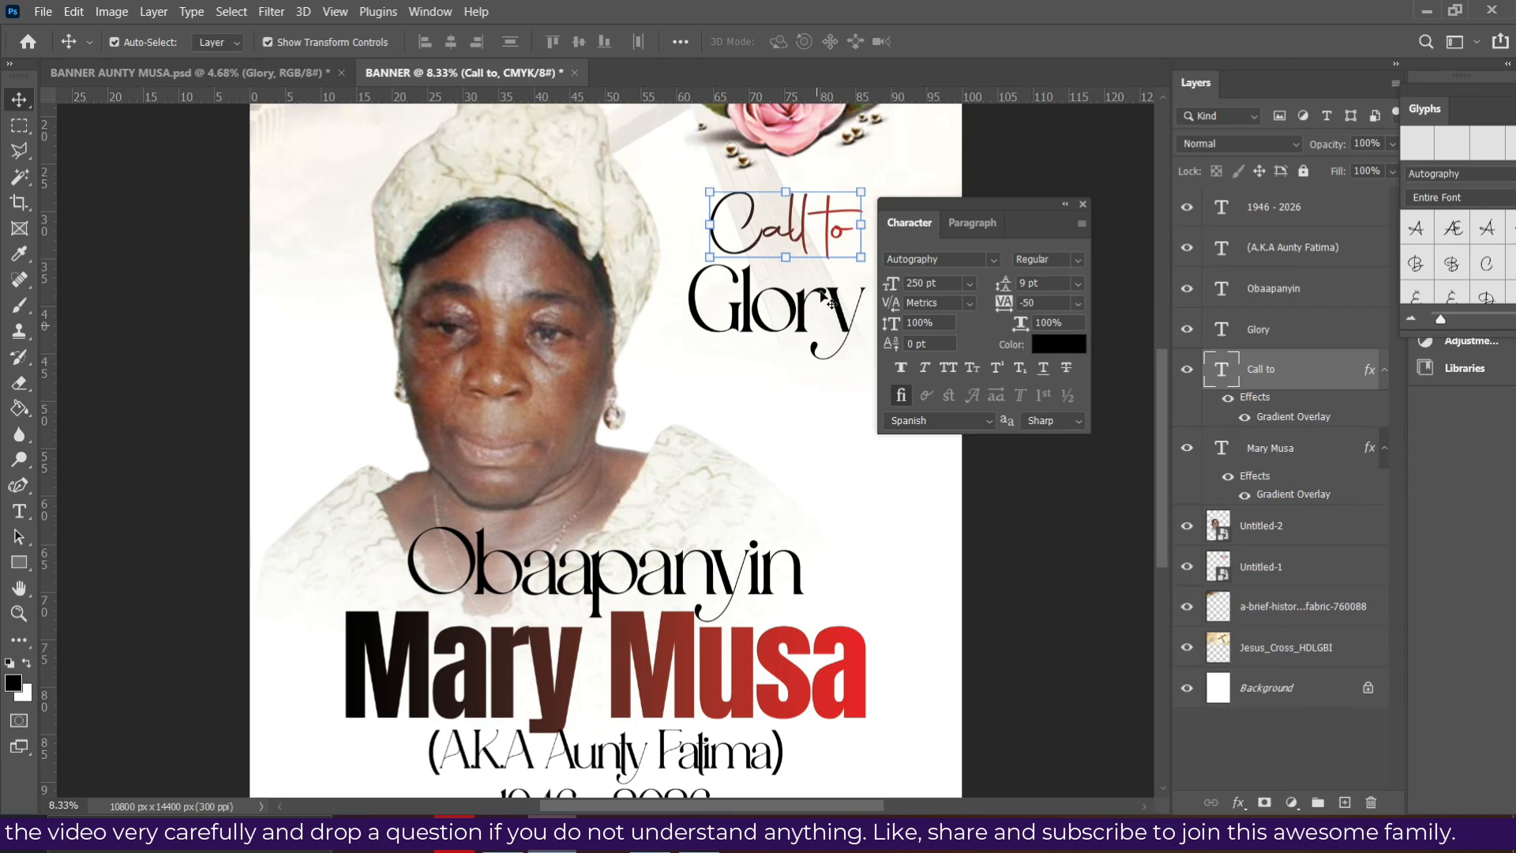
{"action": "left_click_drag", "start_coordinate": [812, 302], "coordinate": [812, 271]}
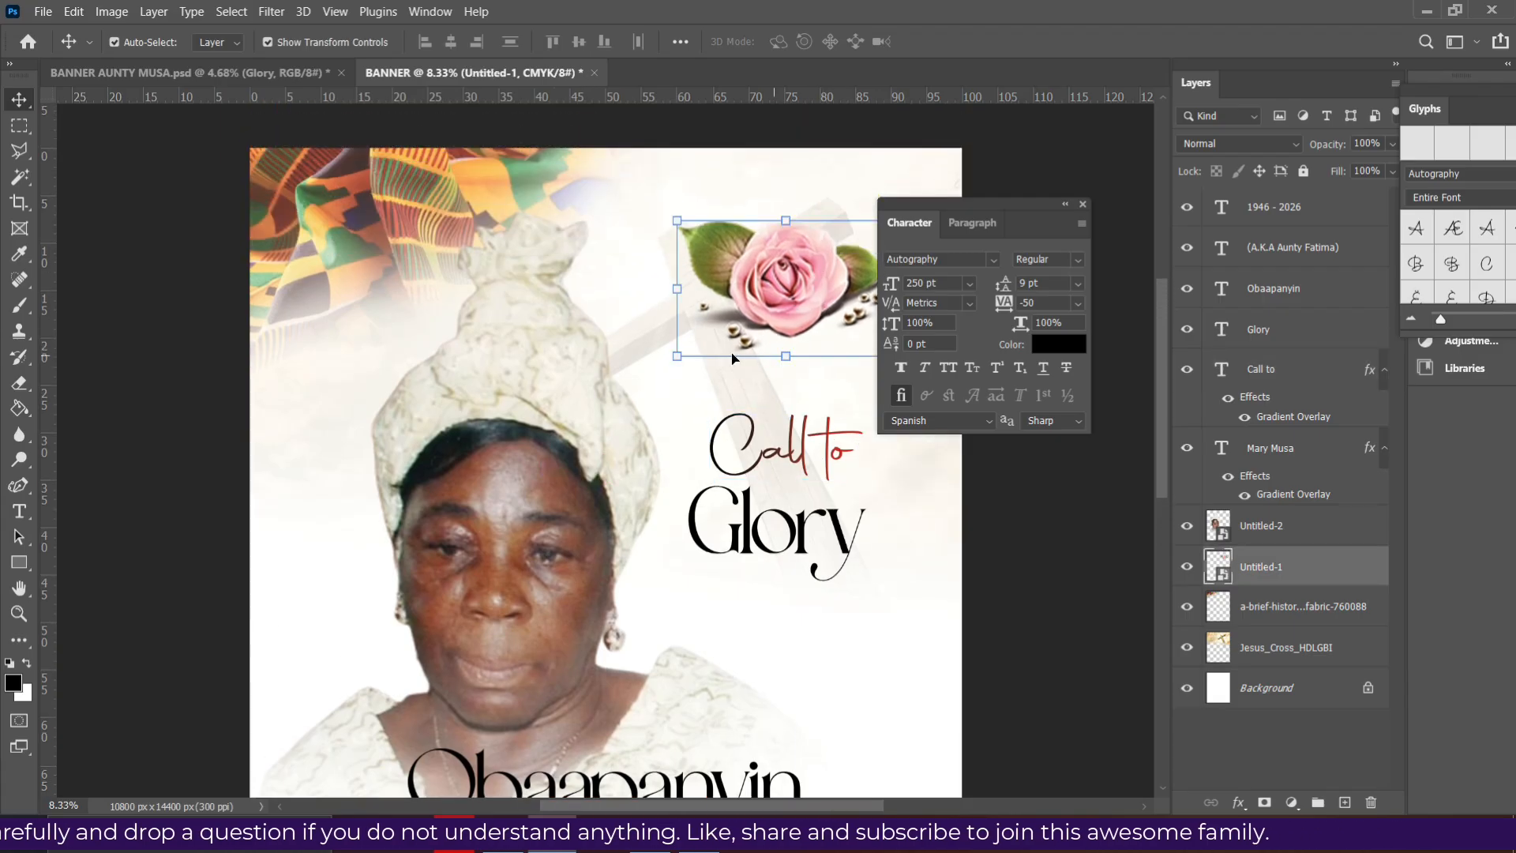
{"action": "left_click", "coordinate": [678, 407]}
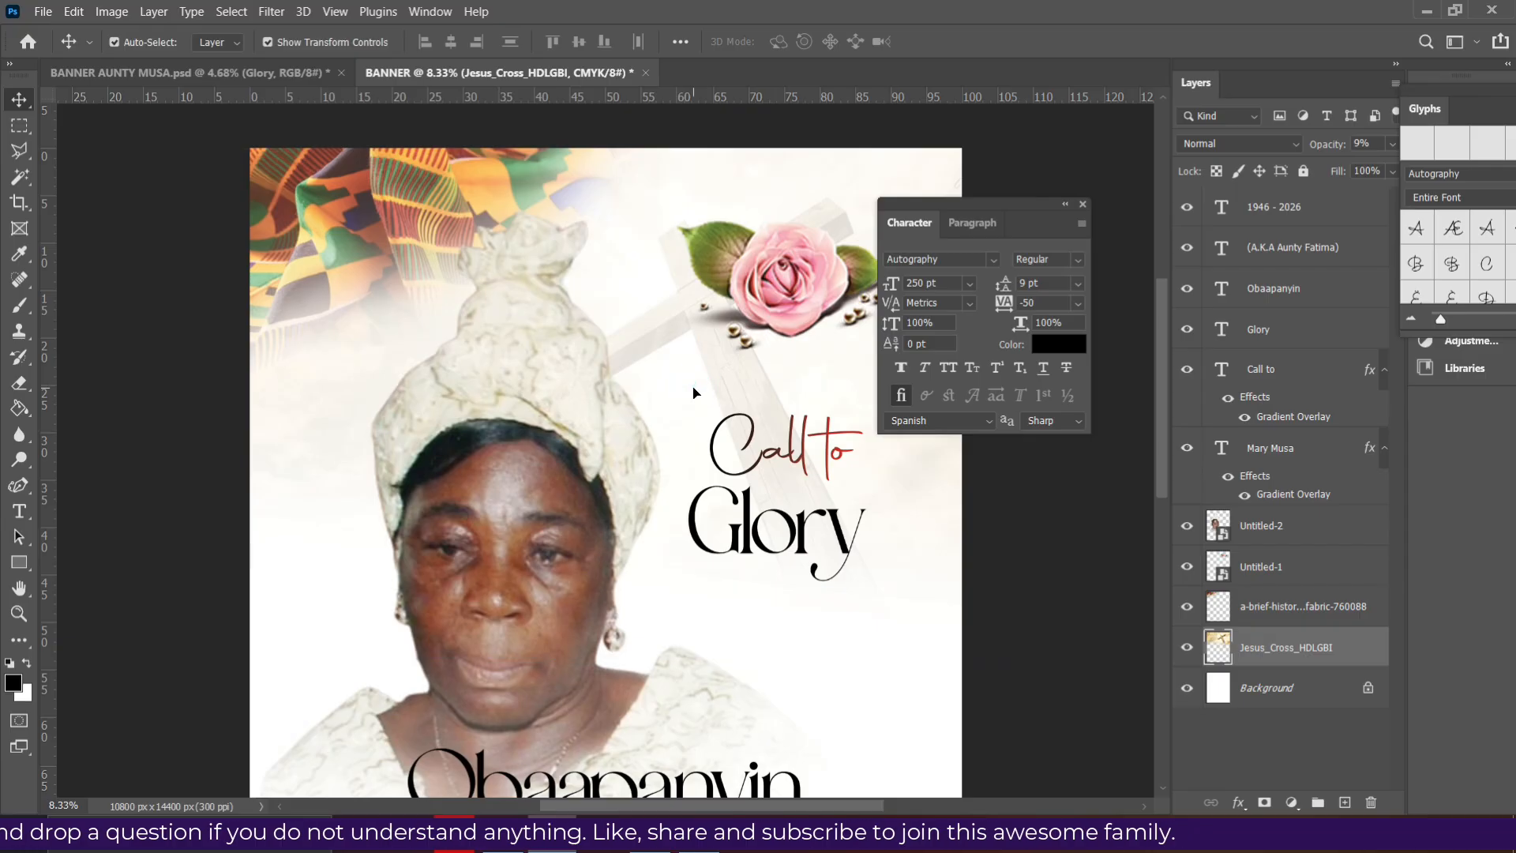
{"action": "left_click", "coordinate": [798, 462]}
{"action": "left_click", "coordinate": [796, 523]}
{"action": "scroll", "coordinate": [796, 523], "scroll_direction": "down", "scroll_amount": 5}
{"action": "scroll", "coordinate": [801, 509], "scroll_direction": "up", "scroll_amount": 1}
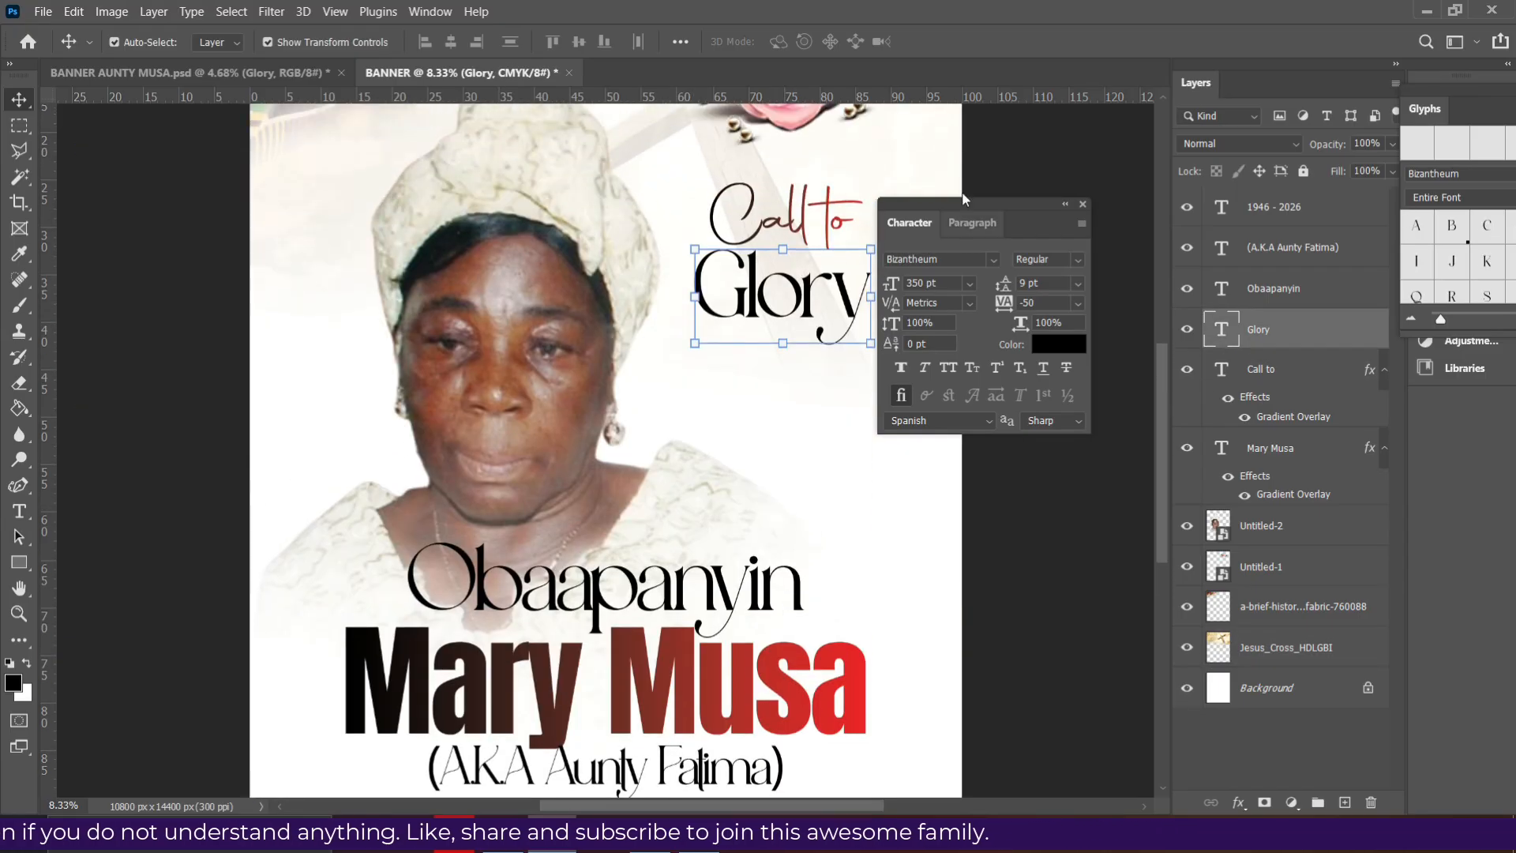
- Dock the floating Character panel into the right-side panel dock
{"action": "left_click_drag", "start_coordinate": [1003, 199], "coordinate": [1071, 94]}
{"action": "left_click_drag", "start_coordinate": [1145, 310], "coordinate": [1428, 403]}
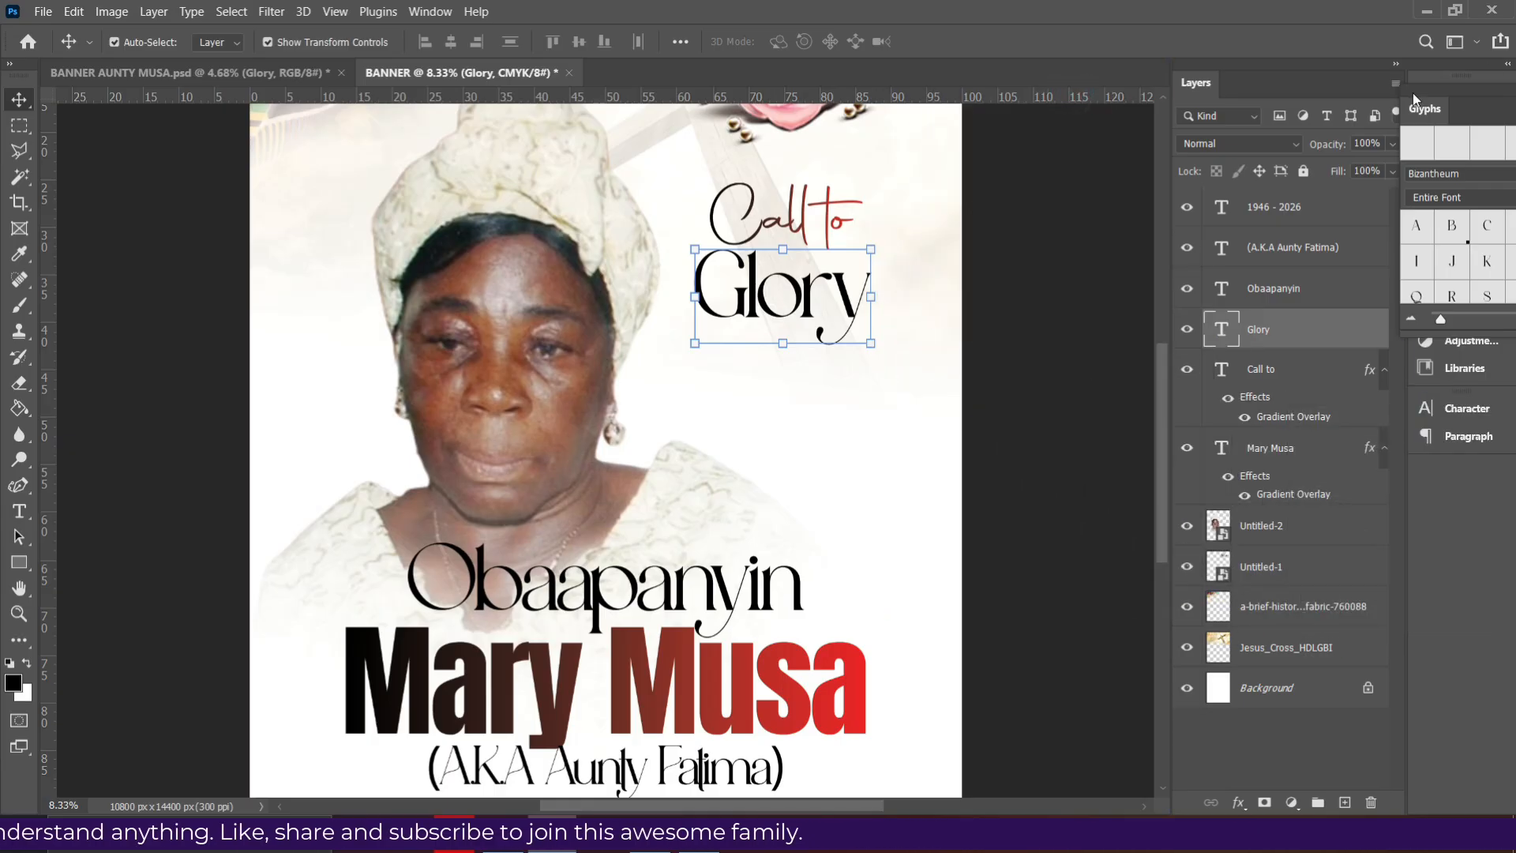
{"action": "left_click", "coordinate": [1508, 64]}
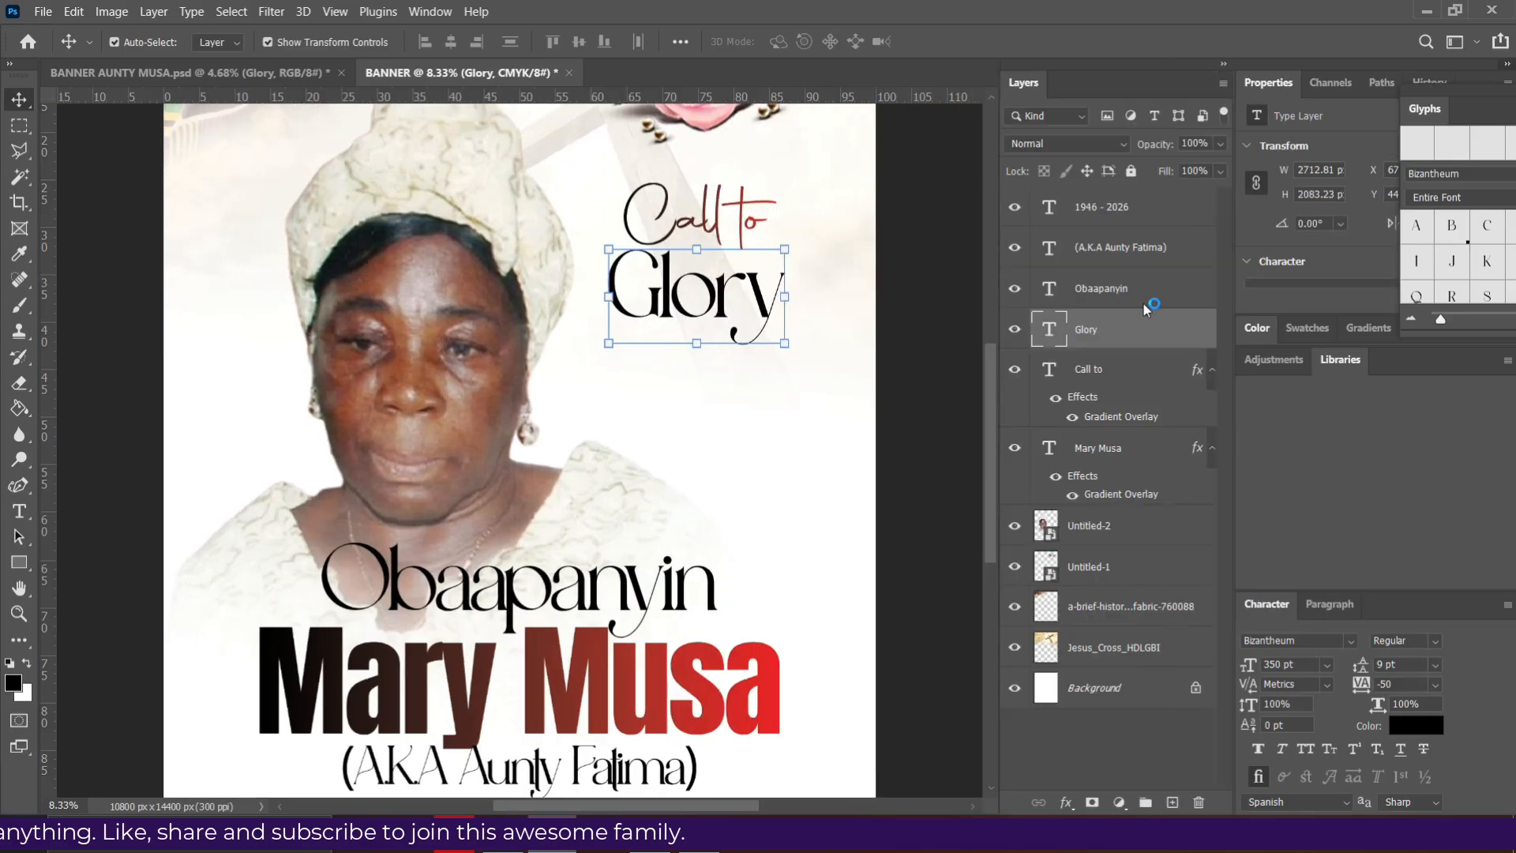
{"action": "left_click", "coordinate": [1507, 64]}
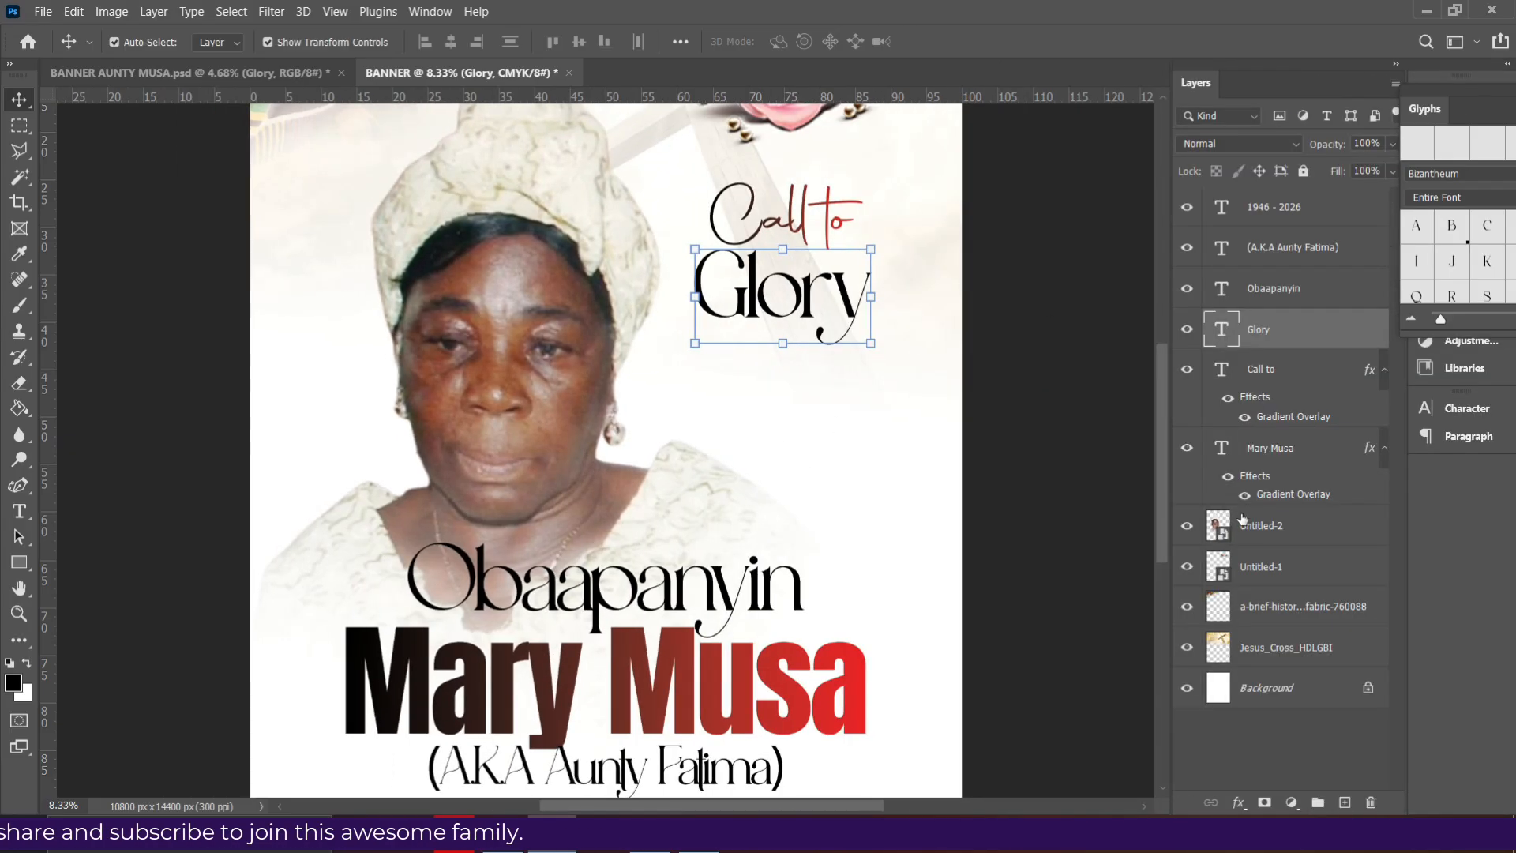
{"action": "left_click", "coordinate": [561, 415]}
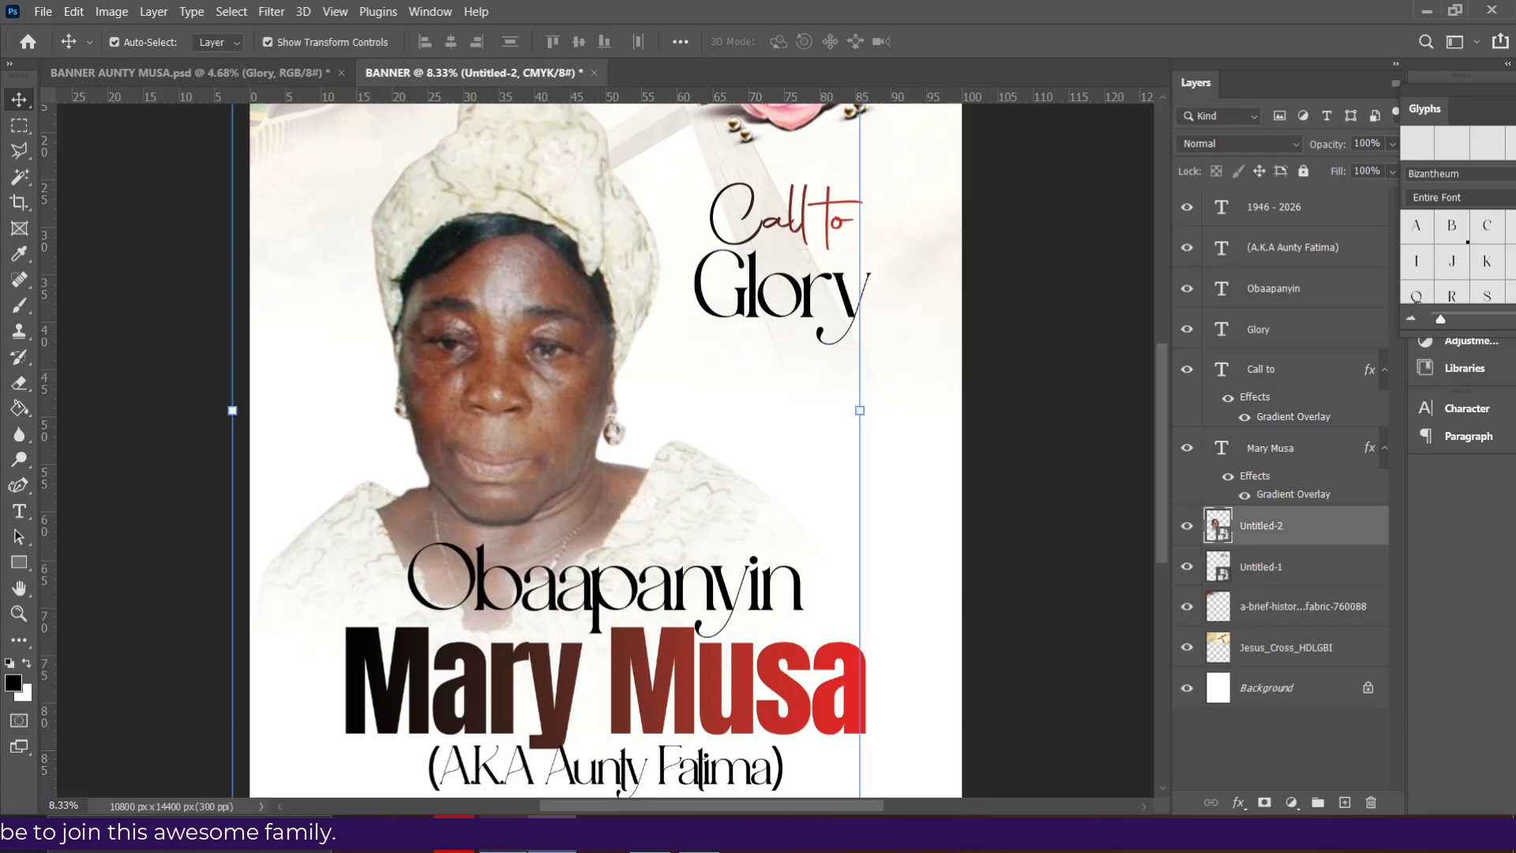
- Place the gold frame image just below the Glory heading and raise Glory slightly
{"action": "key", "text": "alt+Tab"}
{"action": "left_click", "coordinate": [462, 435]}
{"action": "left_click_drag", "start_coordinate": [521, 479], "coordinate": [684, 425]}
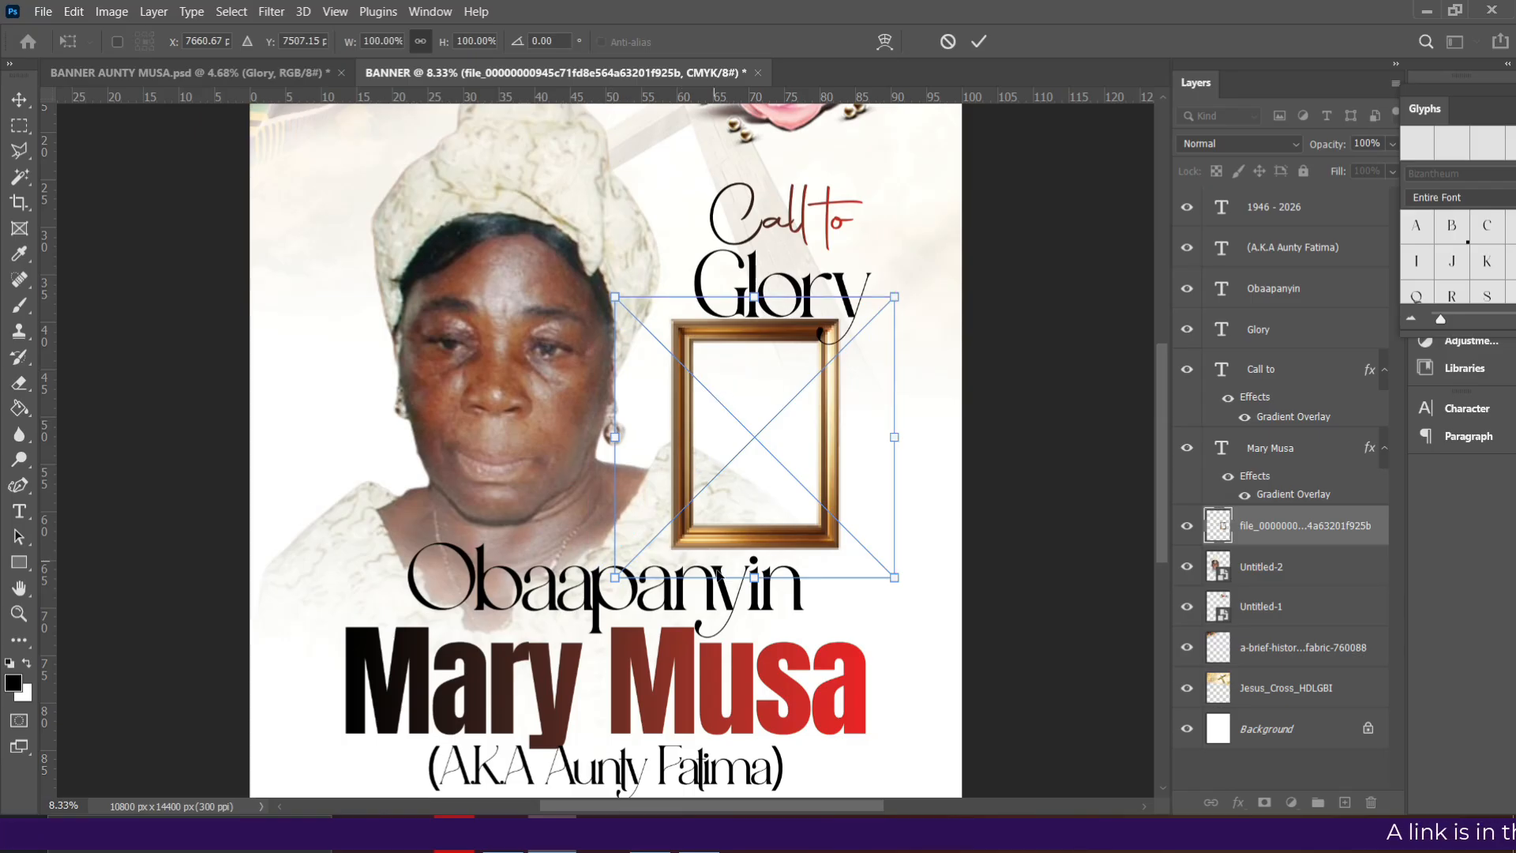
{"action": "key", "text": "Return"}
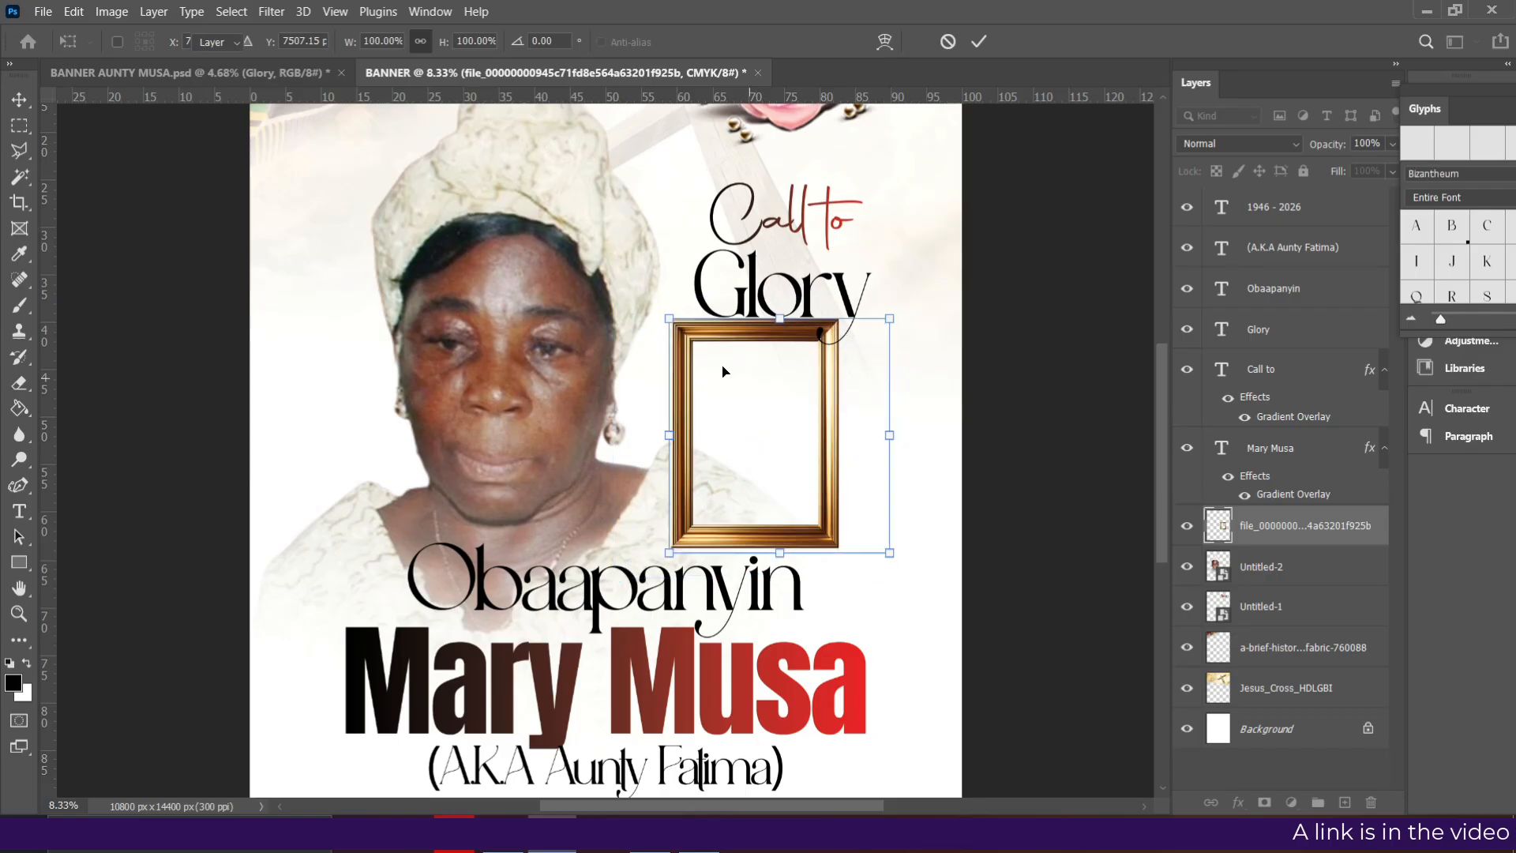
{"action": "left_click_drag", "start_coordinate": [682, 349], "coordinate": [690, 354]}
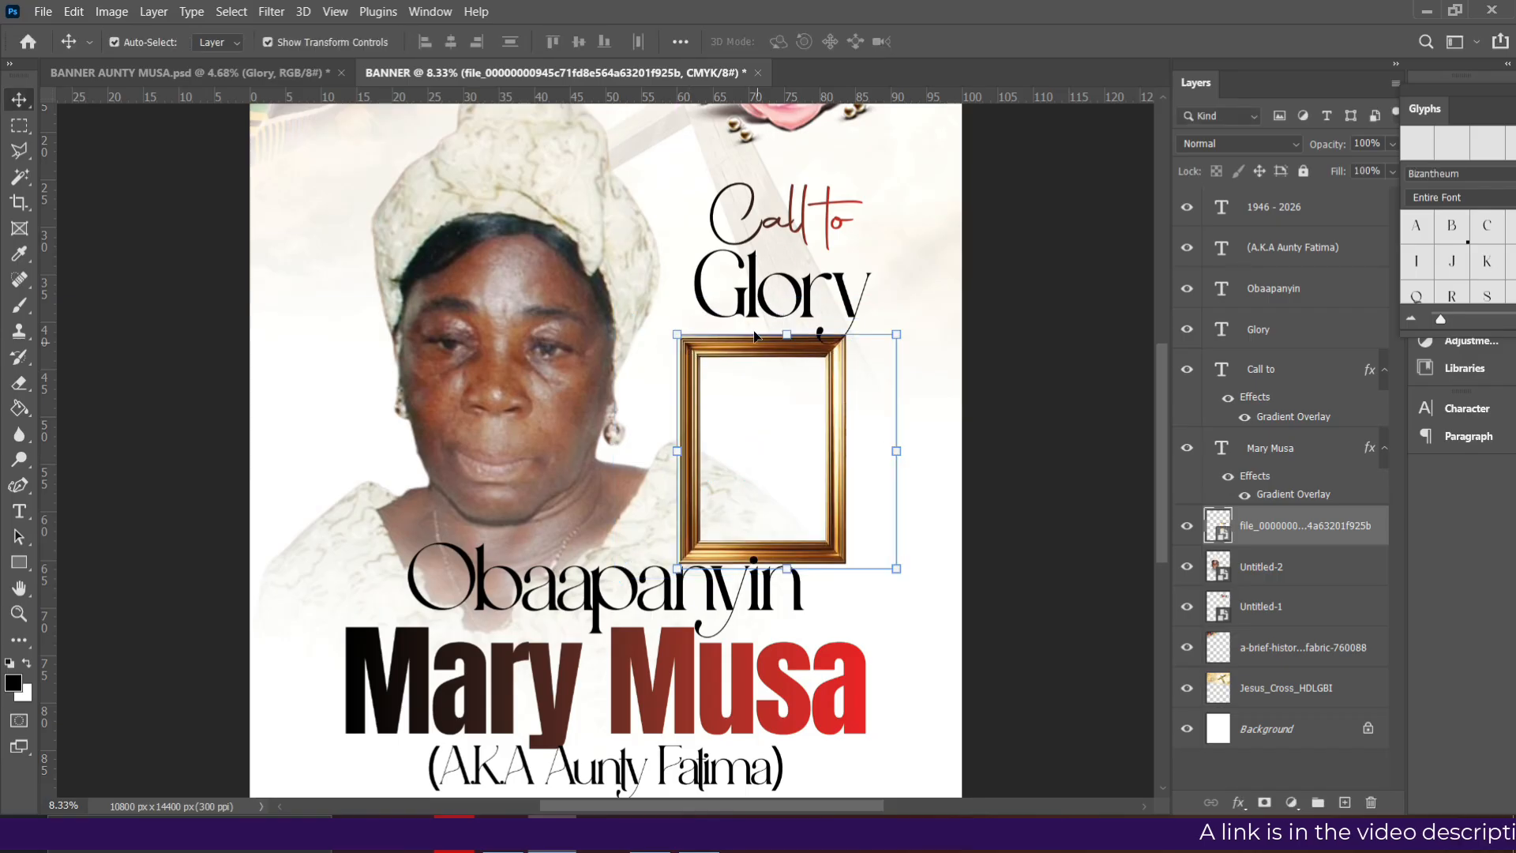
{"action": "left_click_drag", "start_coordinate": [782, 295], "coordinate": [776, 269]}
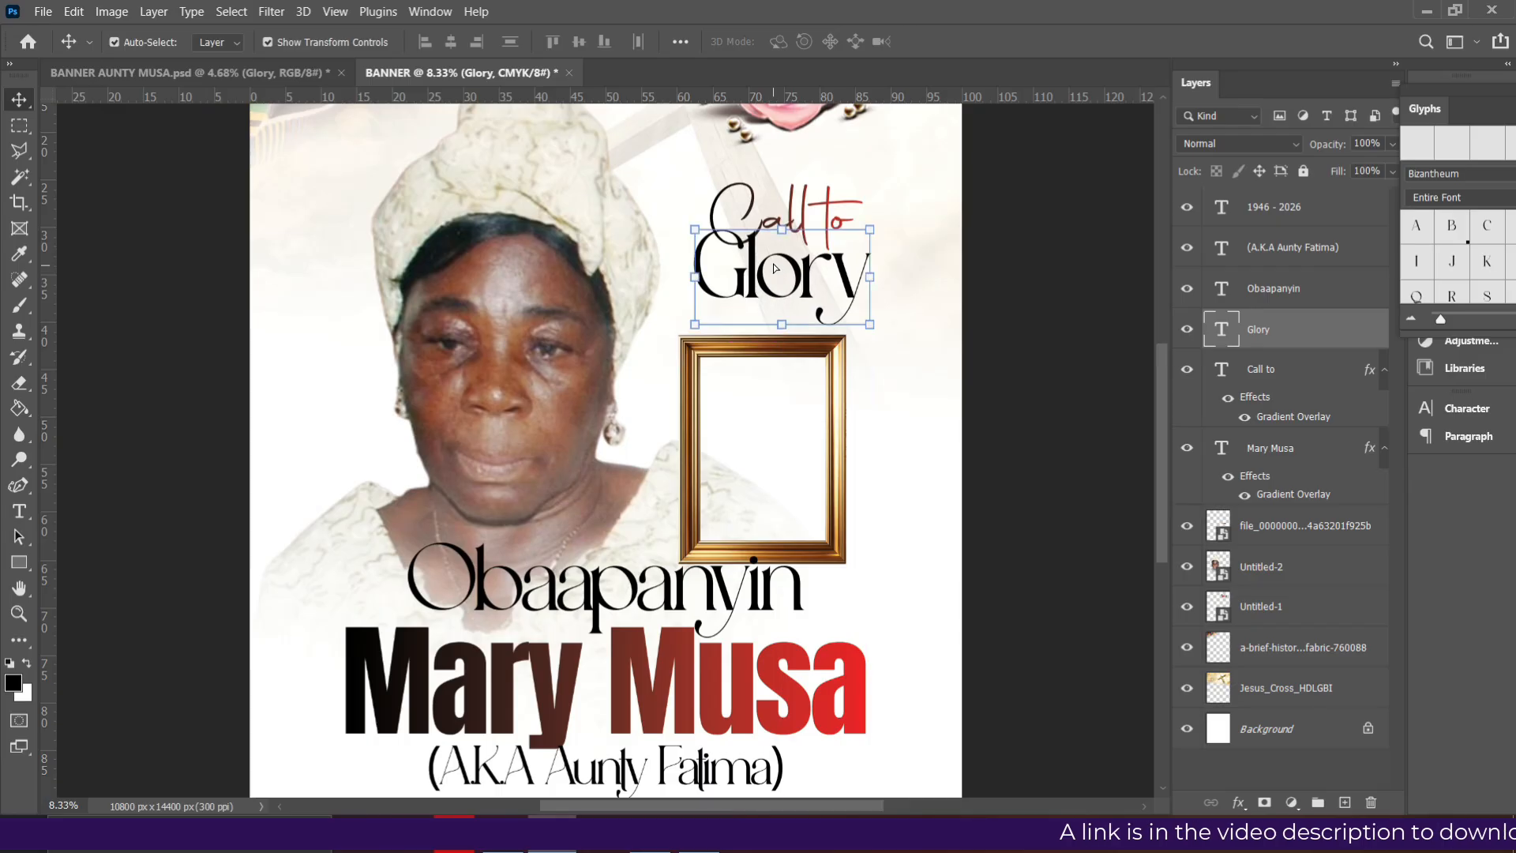
{"action": "left_click", "coordinate": [831, 384]}
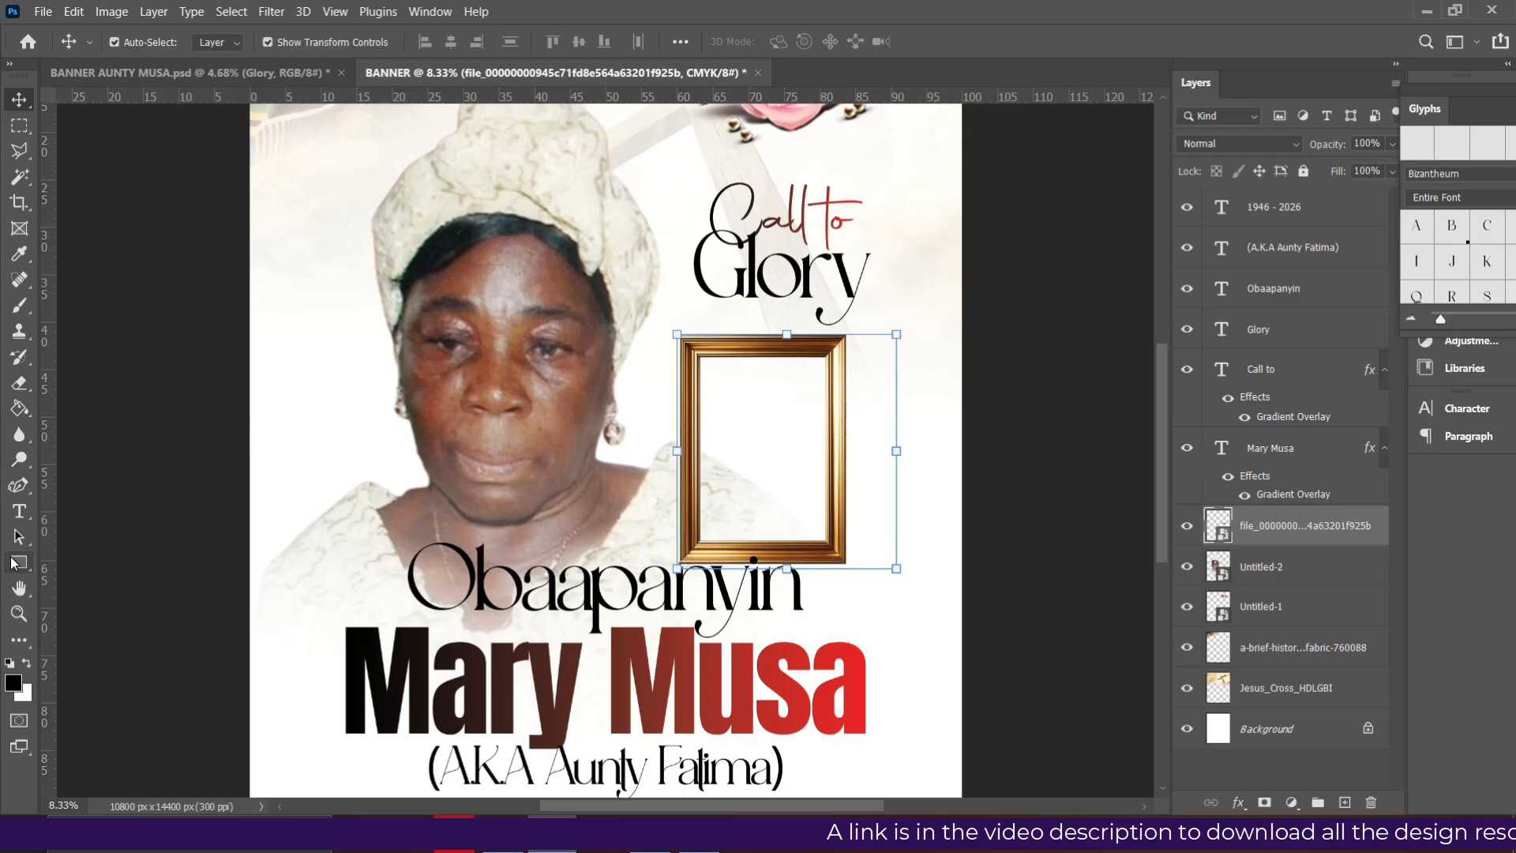
- Draw a rectangle filling the inside of the gold frame
{"action": "left_click", "coordinate": [36, 564]}
{"action": "left_click", "coordinate": [83, 564]}
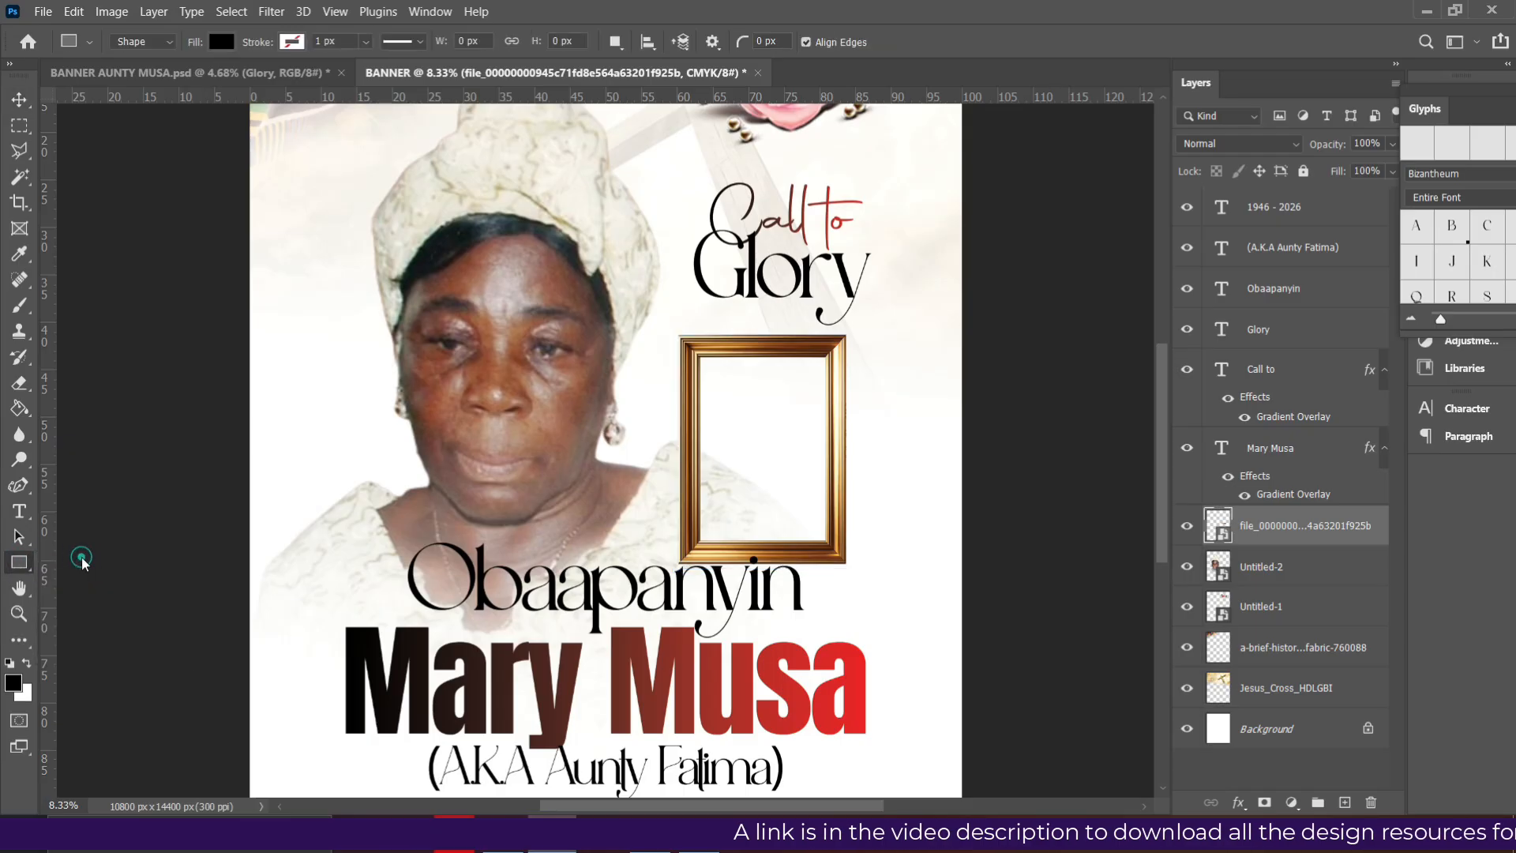
{"action": "left_click", "coordinate": [29, 564]}
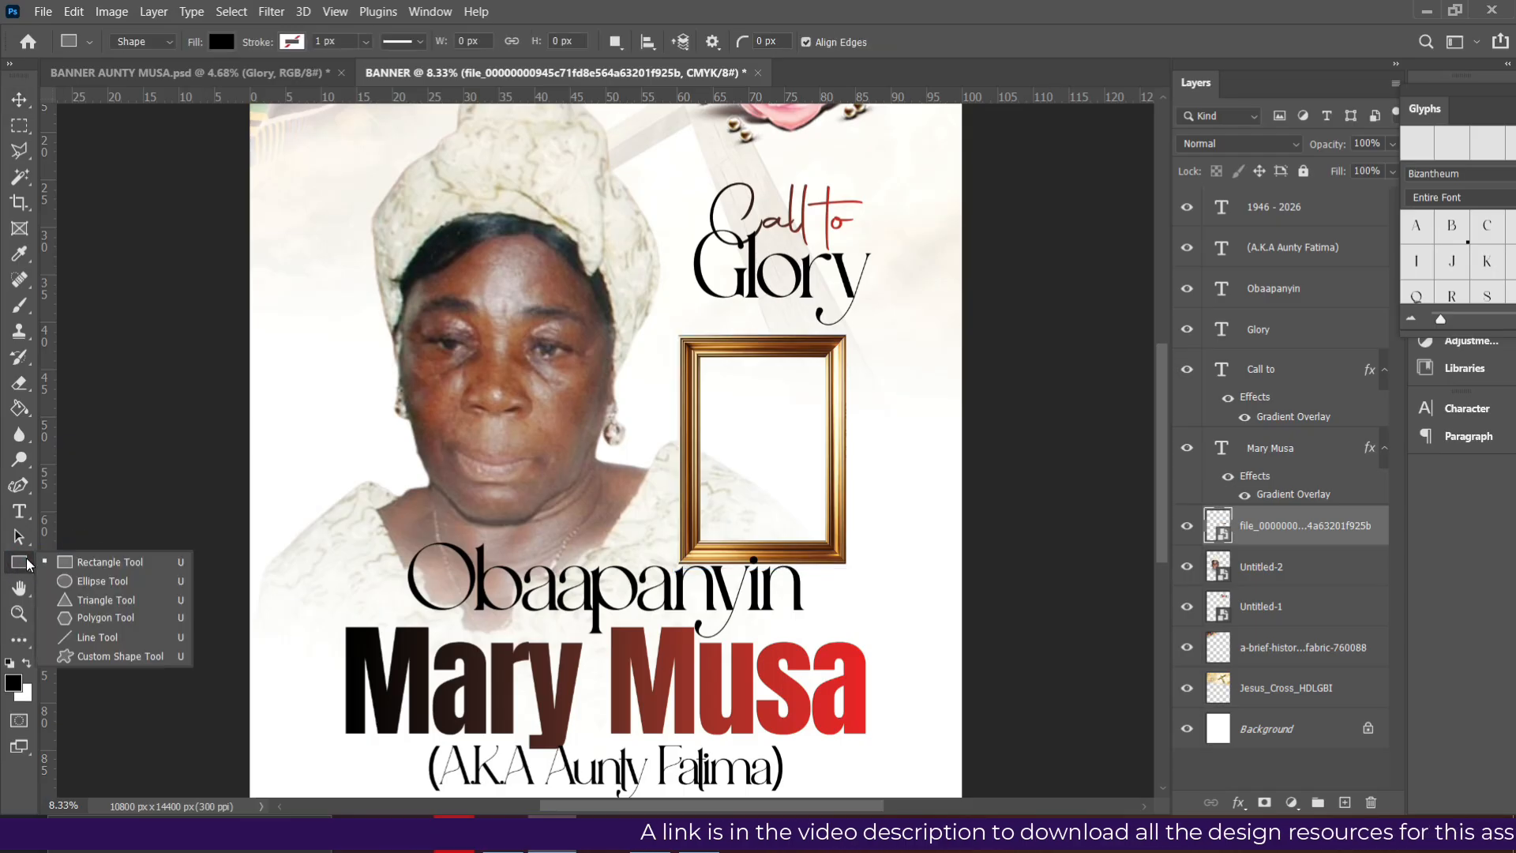
{"action": "left_click", "coordinate": [95, 564]}
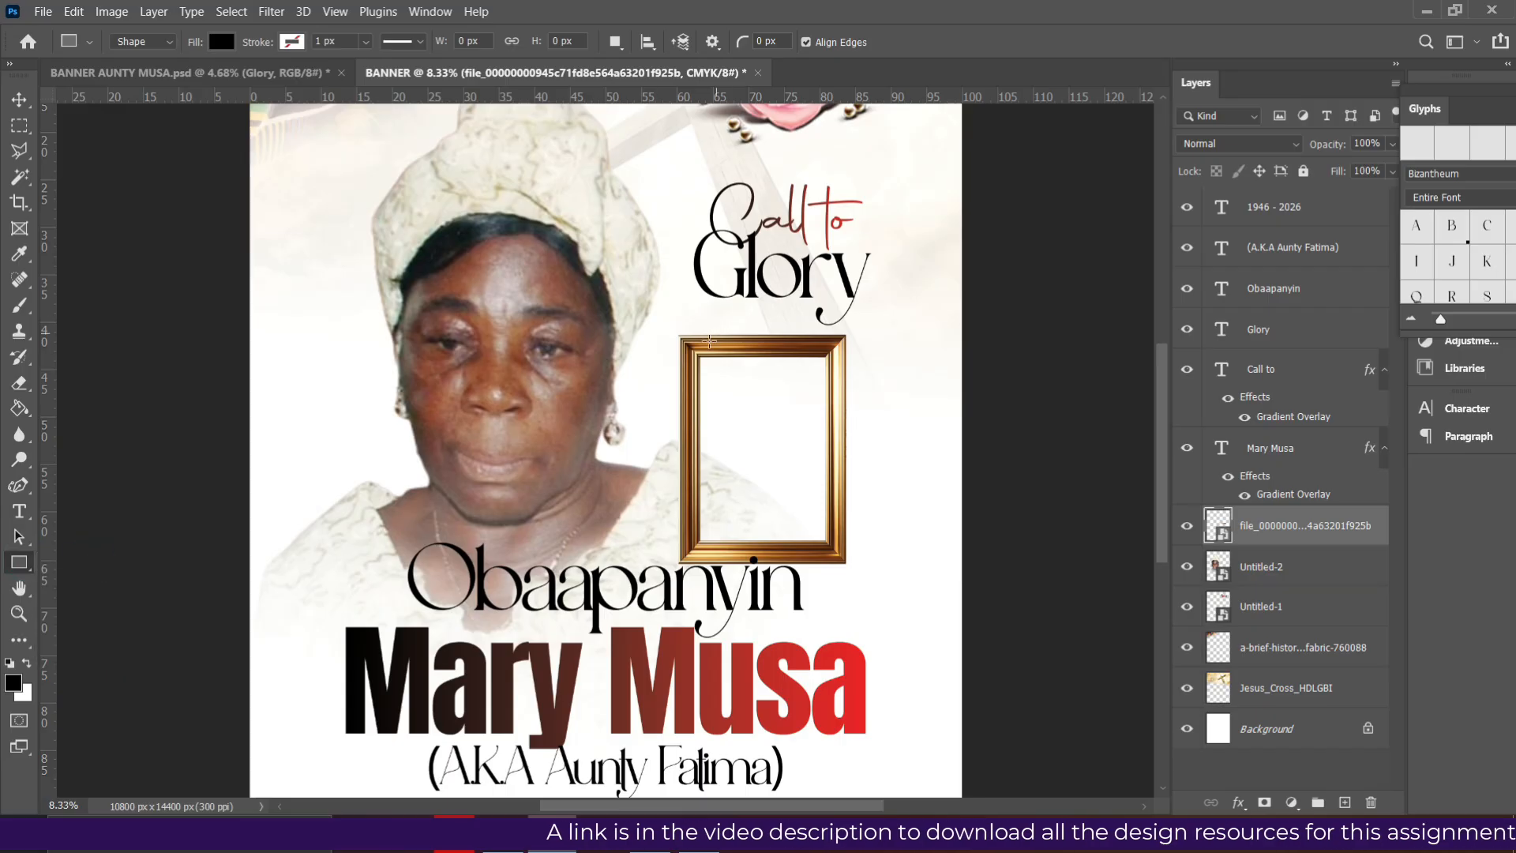
{"action": "left_click_drag", "start_coordinate": [691, 349], "coordinate": [832, 556]}
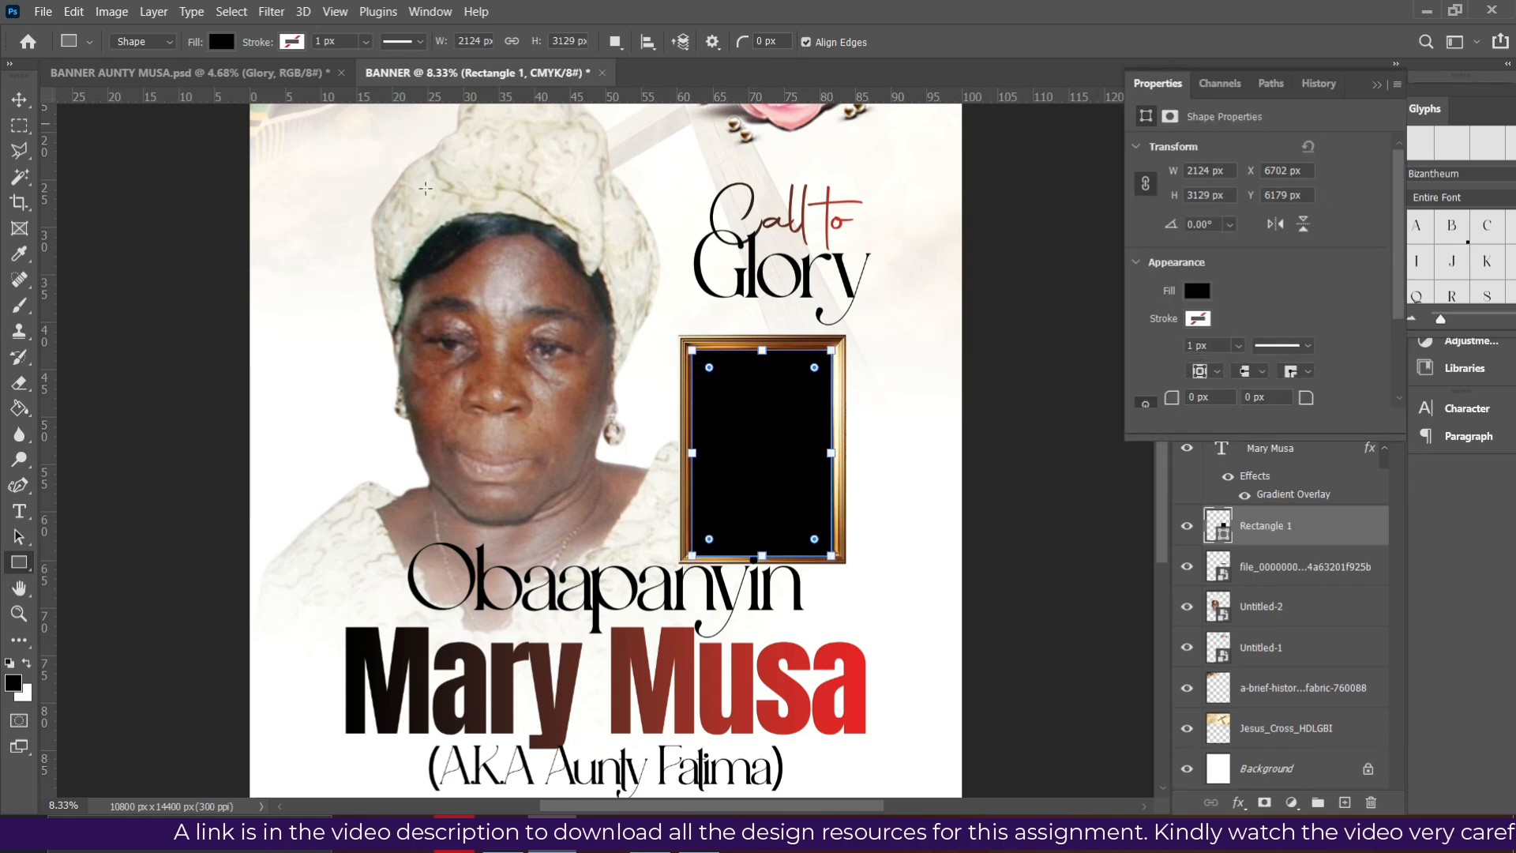
- Move Rectangle 1 below the frame layer and pick the black-and-white portrait in the FUNERAL folder
{"action": "left_click", "coordinate": [26, 103]}
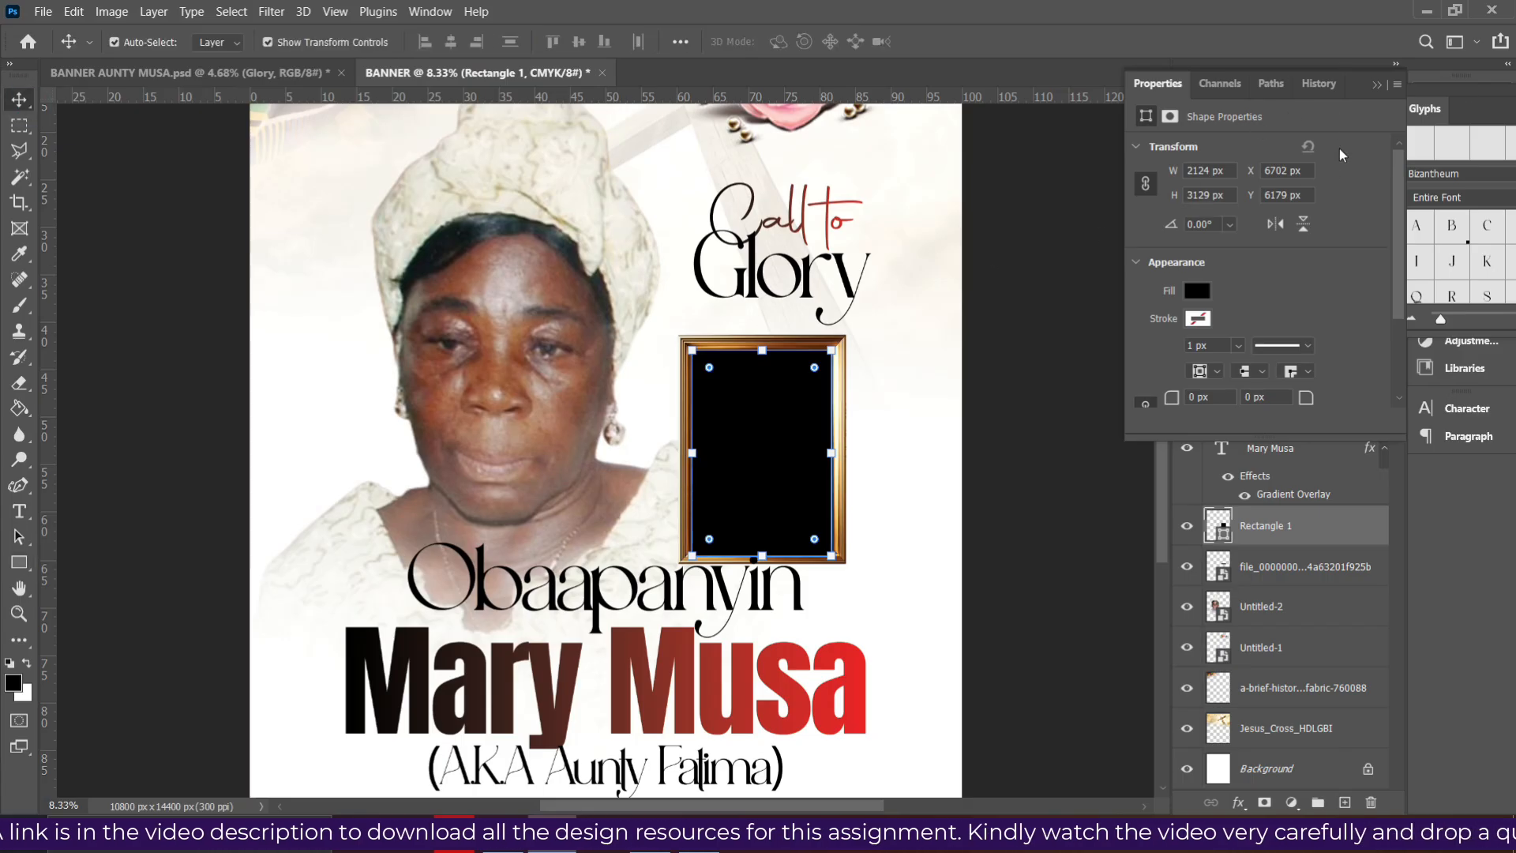
{"action": "left_click", "coordinate": [1379, 84]}
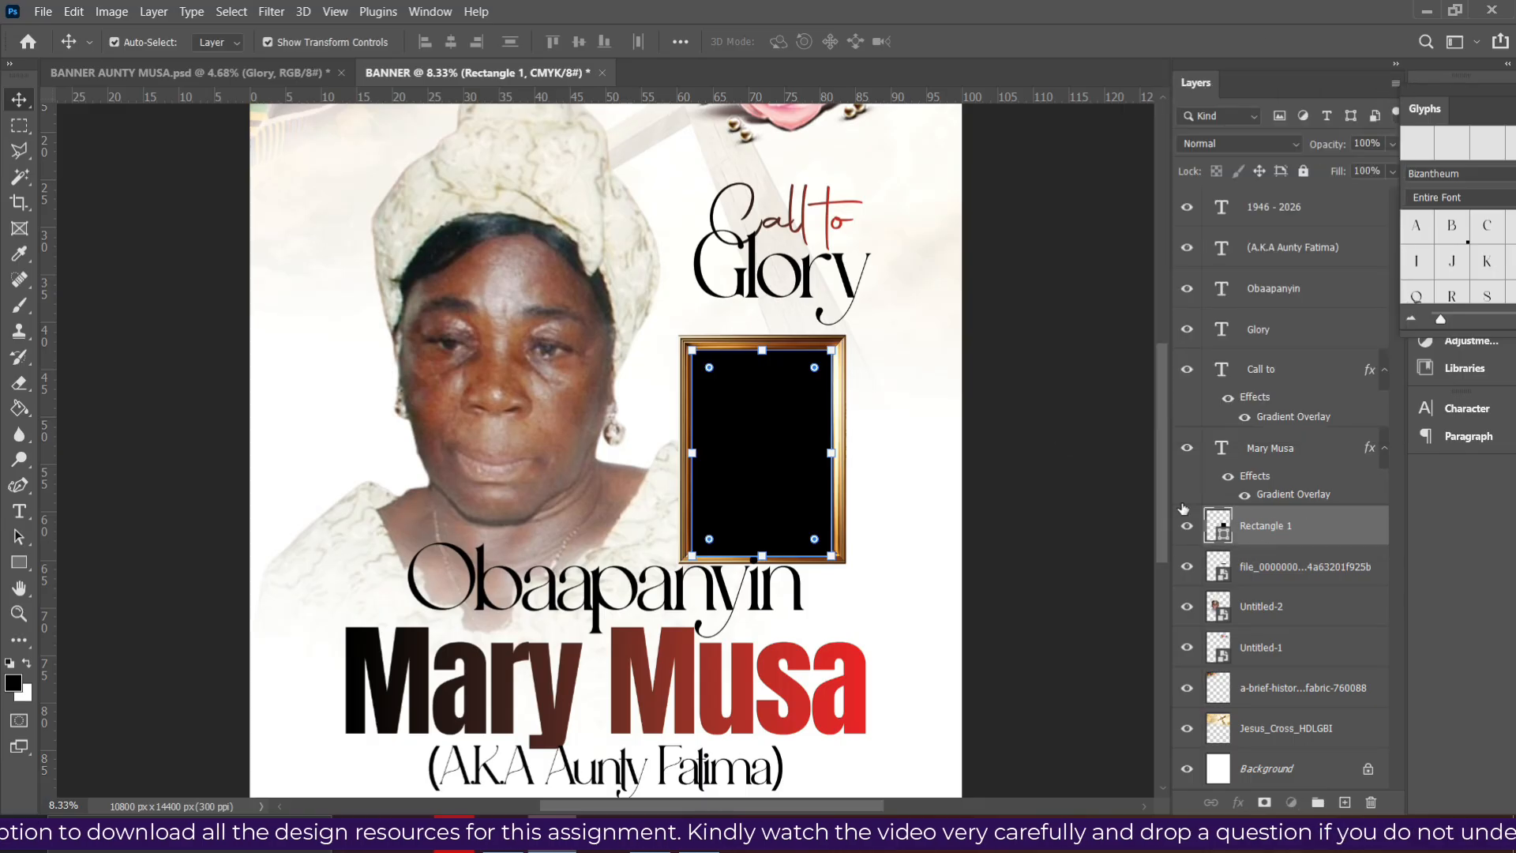
{"action": "left_click_drag", "start_coordinate": [1267, 545], "coordinate": [1247, 568]}
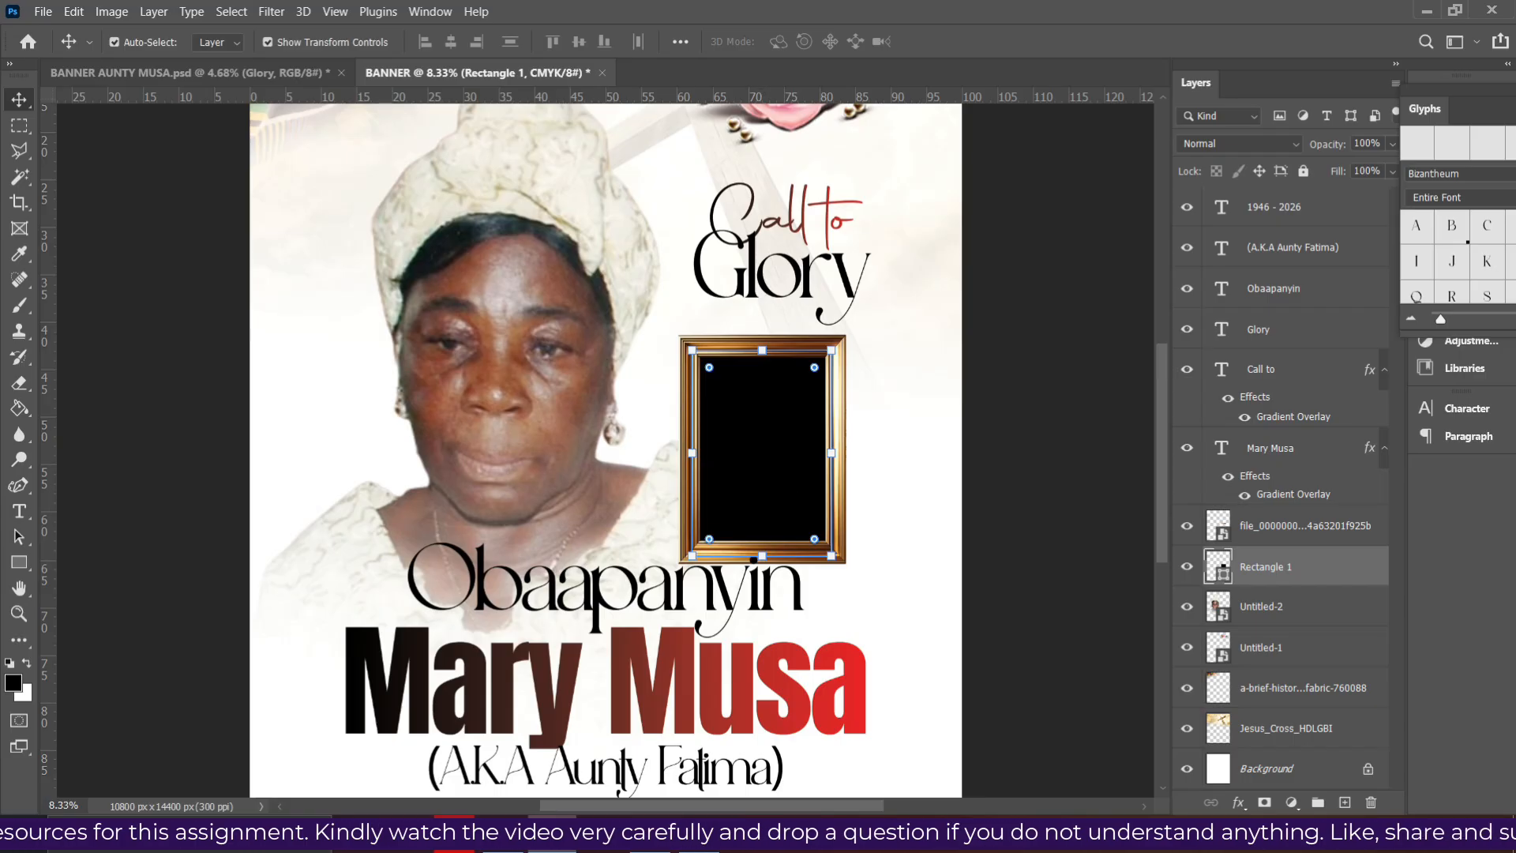
{"action": "left_click", "coordinate": [503, 834]}
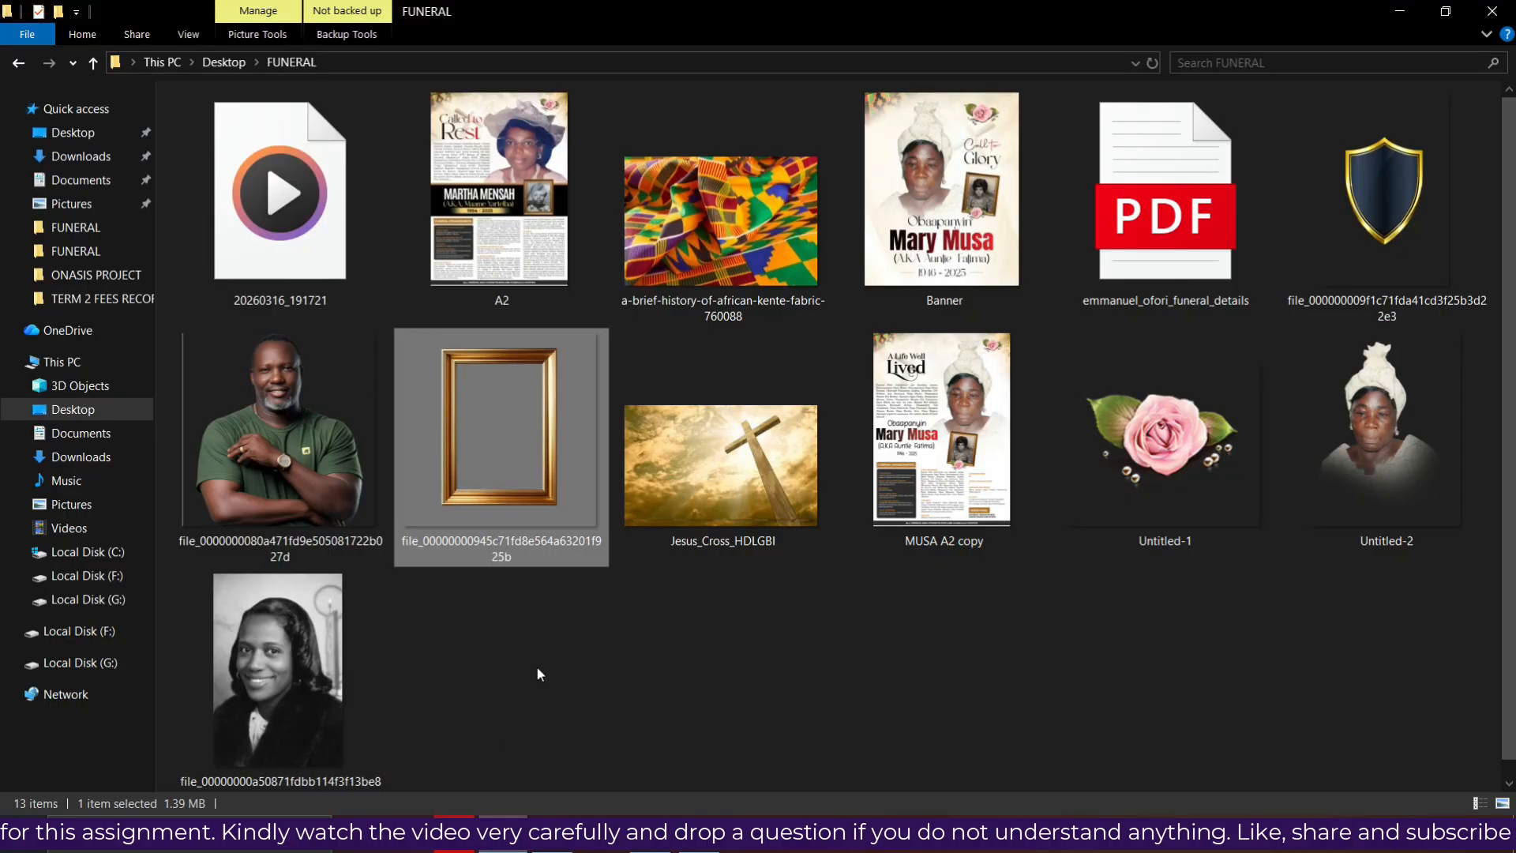
{"action": "left_click", "coordinate": [242, 689]}
- Place the black-and-white portrait into the banner, scaled to about 65% near the frame
{"action": "left_click_drag", "start_coordinate": [315, 651], "coordinate": [724, 462]}
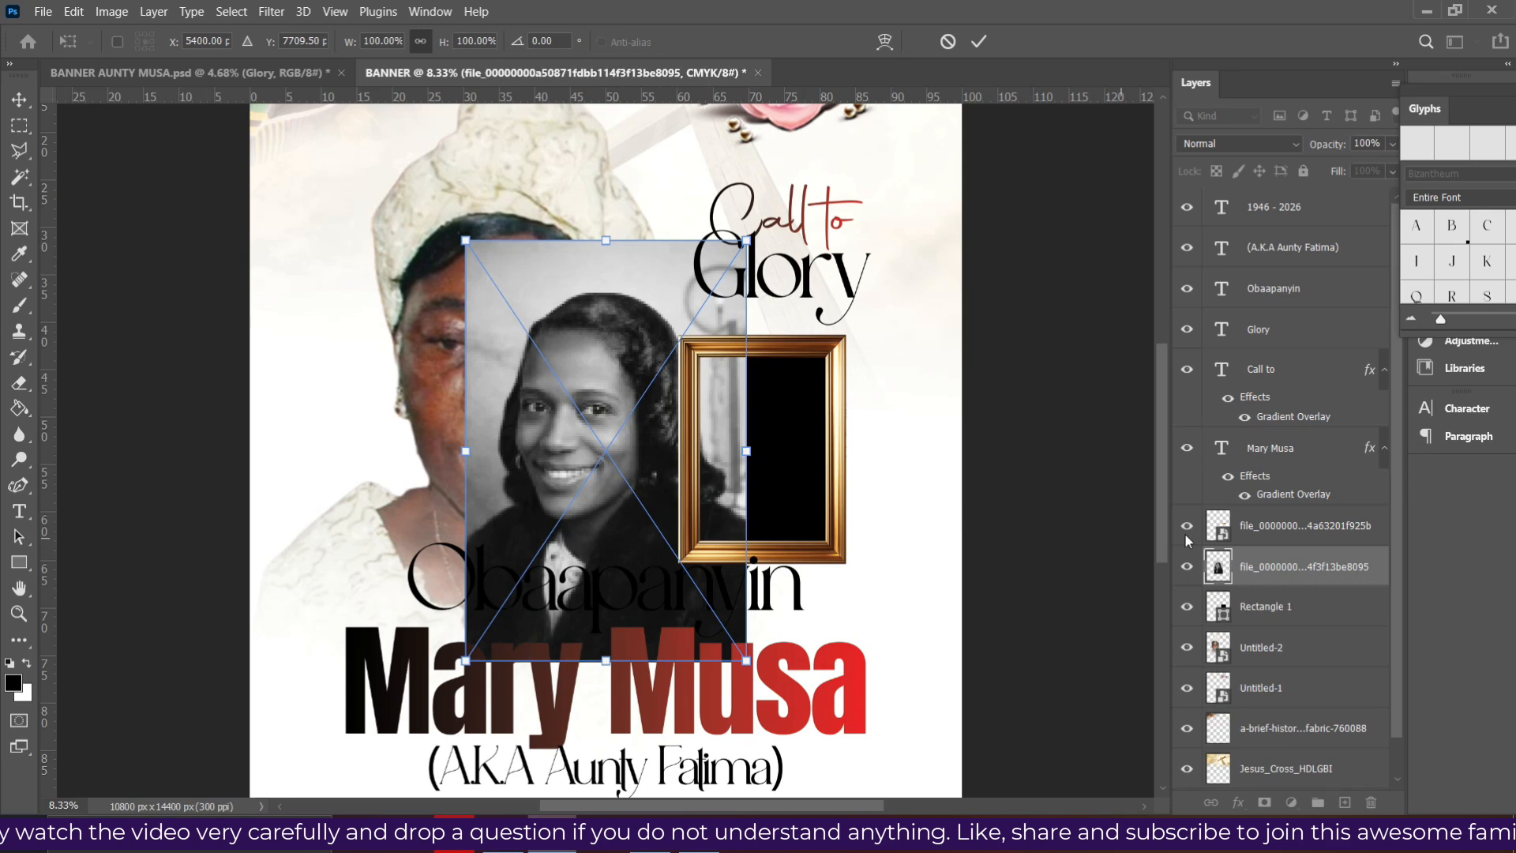
{"action": "left_click_drag", "start_coordinate": [637, 494], "coordinate": [801, 519]}
{"action": "left_click_drag", "start_coordinate": [756, 266], "coordinate": [770, 361]}
{"action": "left_click_drag", "start_coordinate": [730, 462], "coordinate": [729, 427]}
{"action": "left_click_drag", "start_coordinate": [771, 652], "coordinate": [770, 598]}
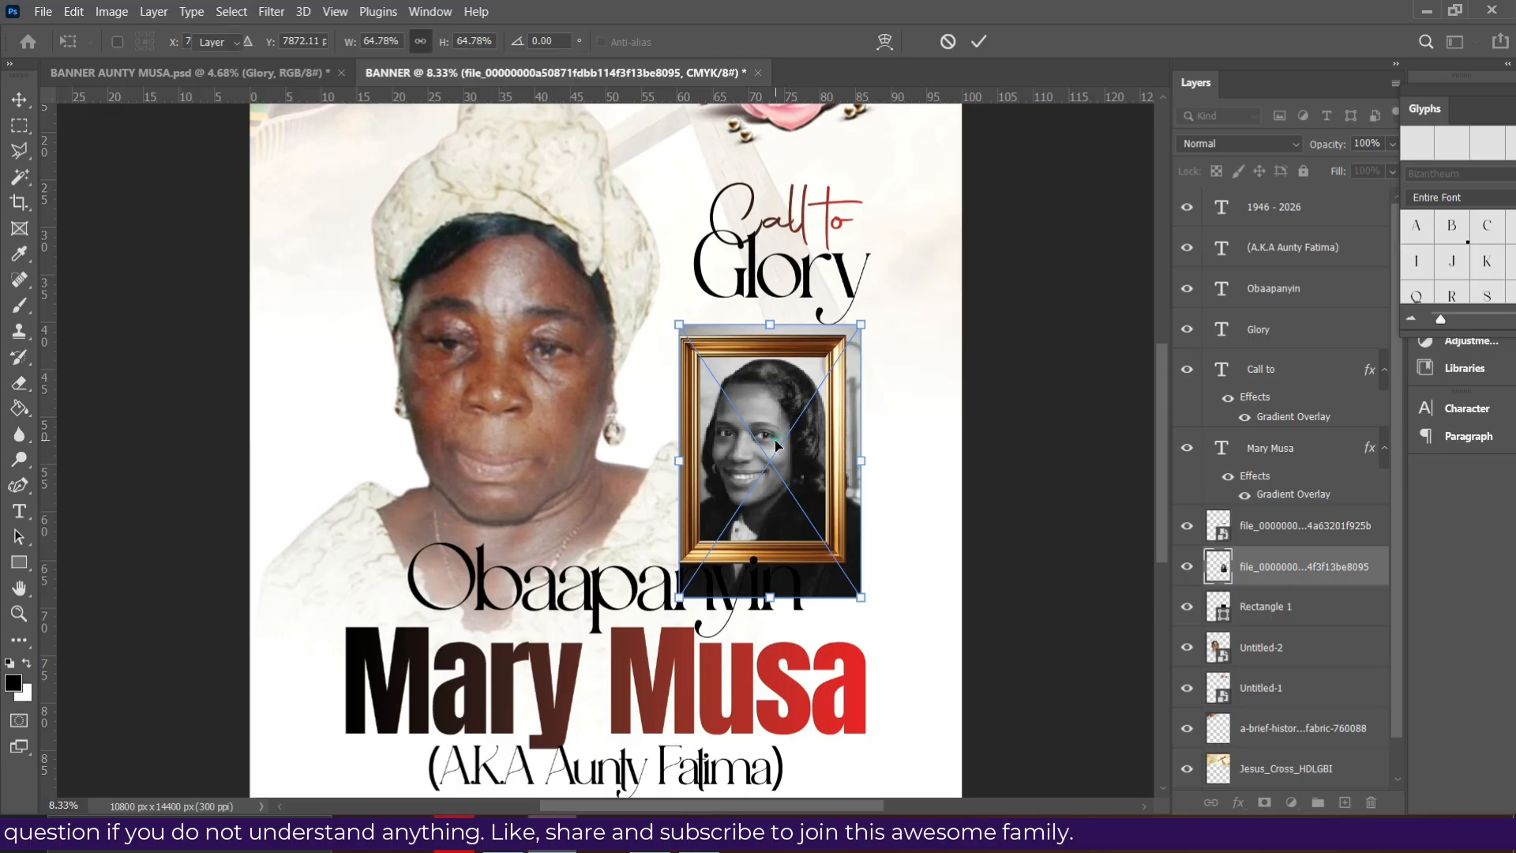
{"action": "key", "text": "Return"}
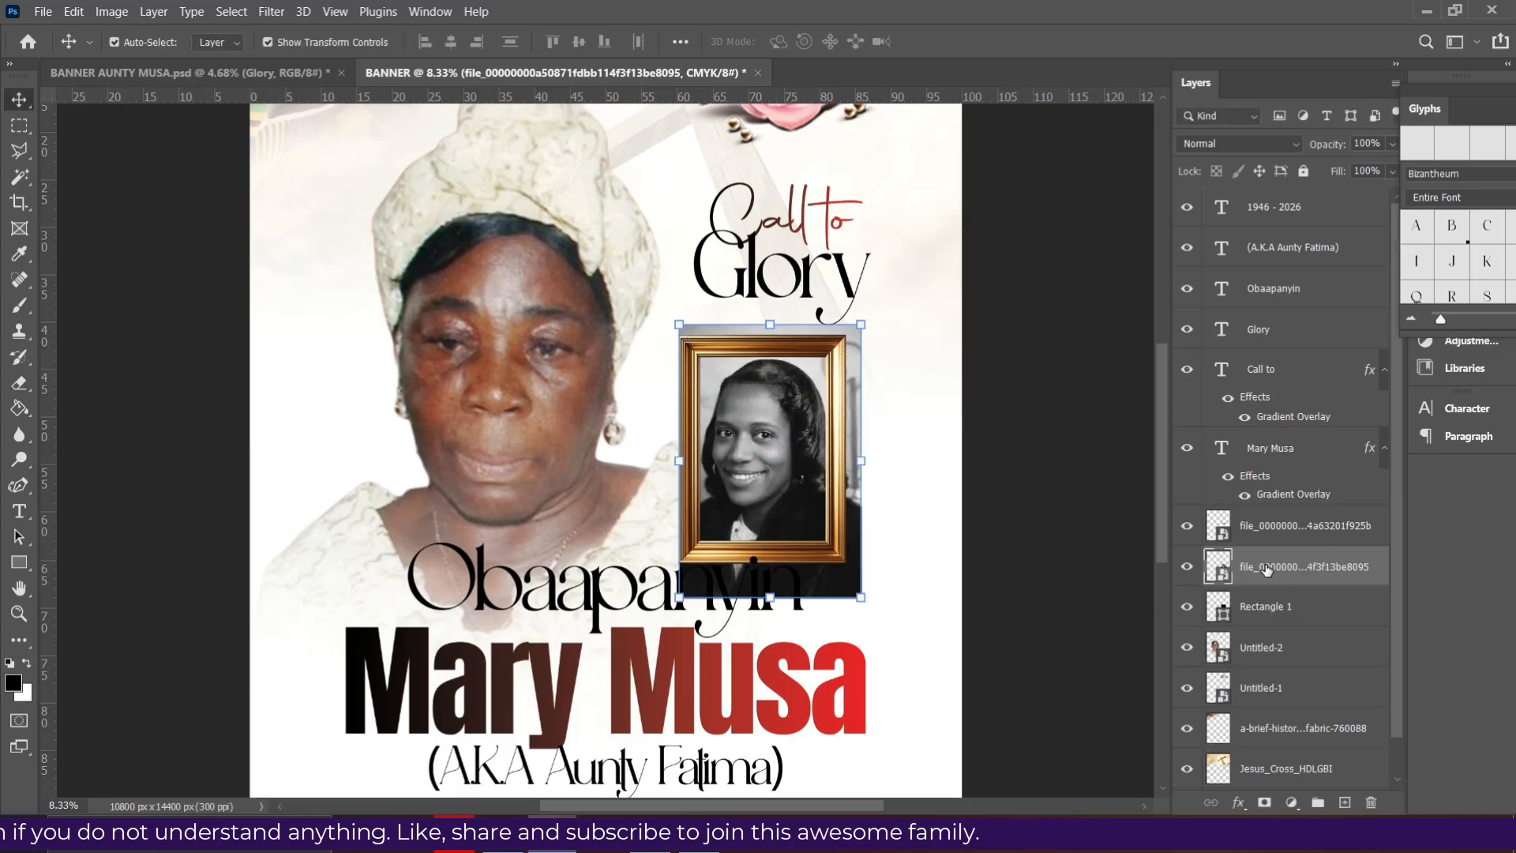
- Clip the portrait to Rectangle 1 and fit it inside the frame at about 54%
{"action": "right_click", "coordinate": [1267, 570]}
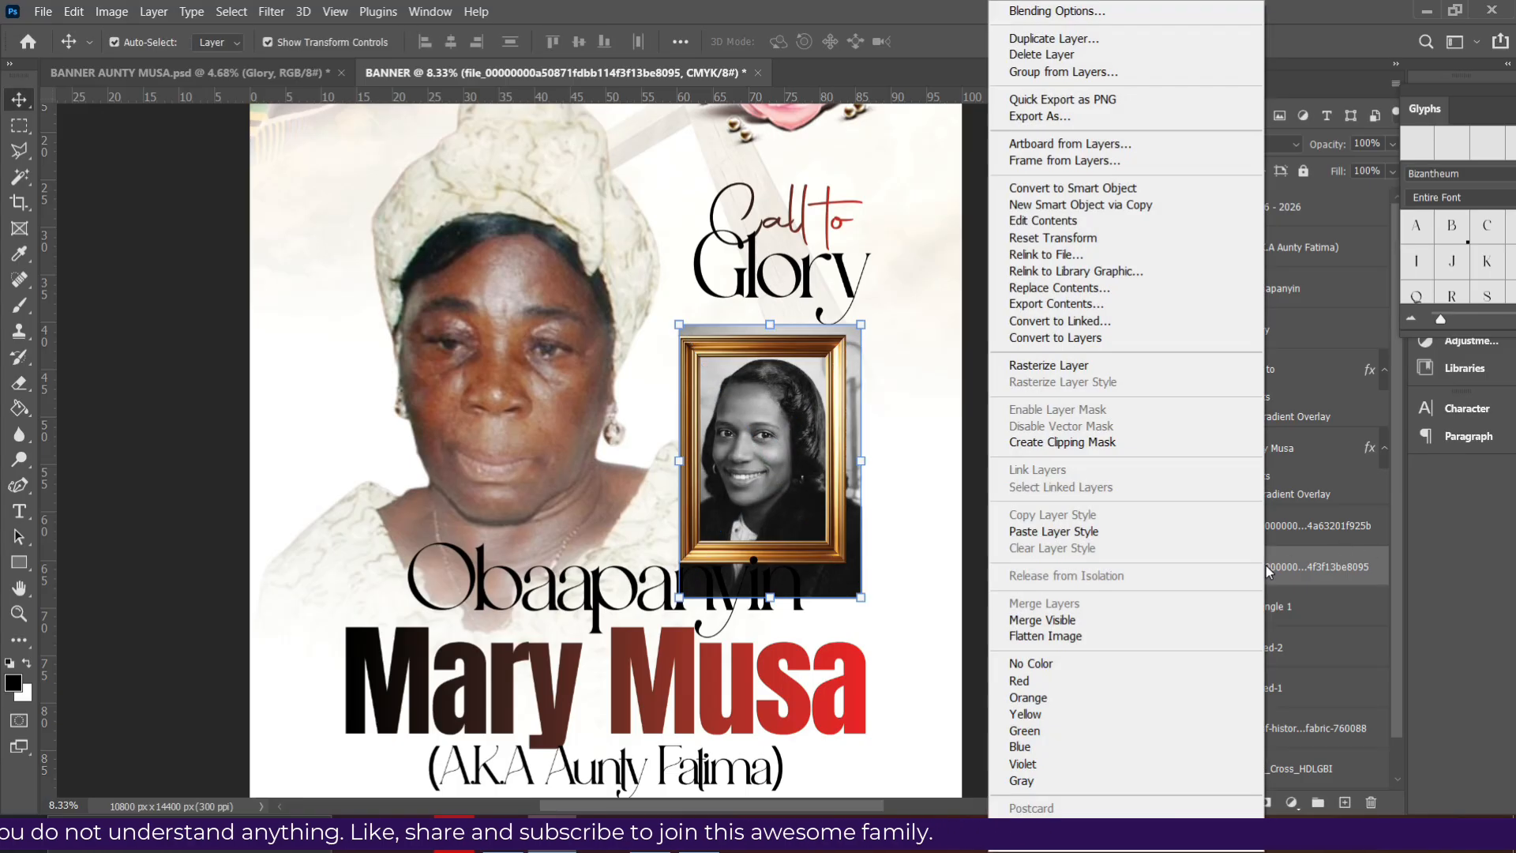
{"action": "left_click", "coordinate": [1078, 443]}
{"action": "mouse_move", "coordinate": [861, 325]}
{"action": "left_mouse_down"}
{"action": "mouse_move", "coordinate": [861, 289]}
{"action": "mouse_move", "coordinate": [849, 343]}
{"action": "left_mouse_up"}
{"action": "left_click_drag", "start_coordinate": [821, 402], "coordinate": [826, 384]}
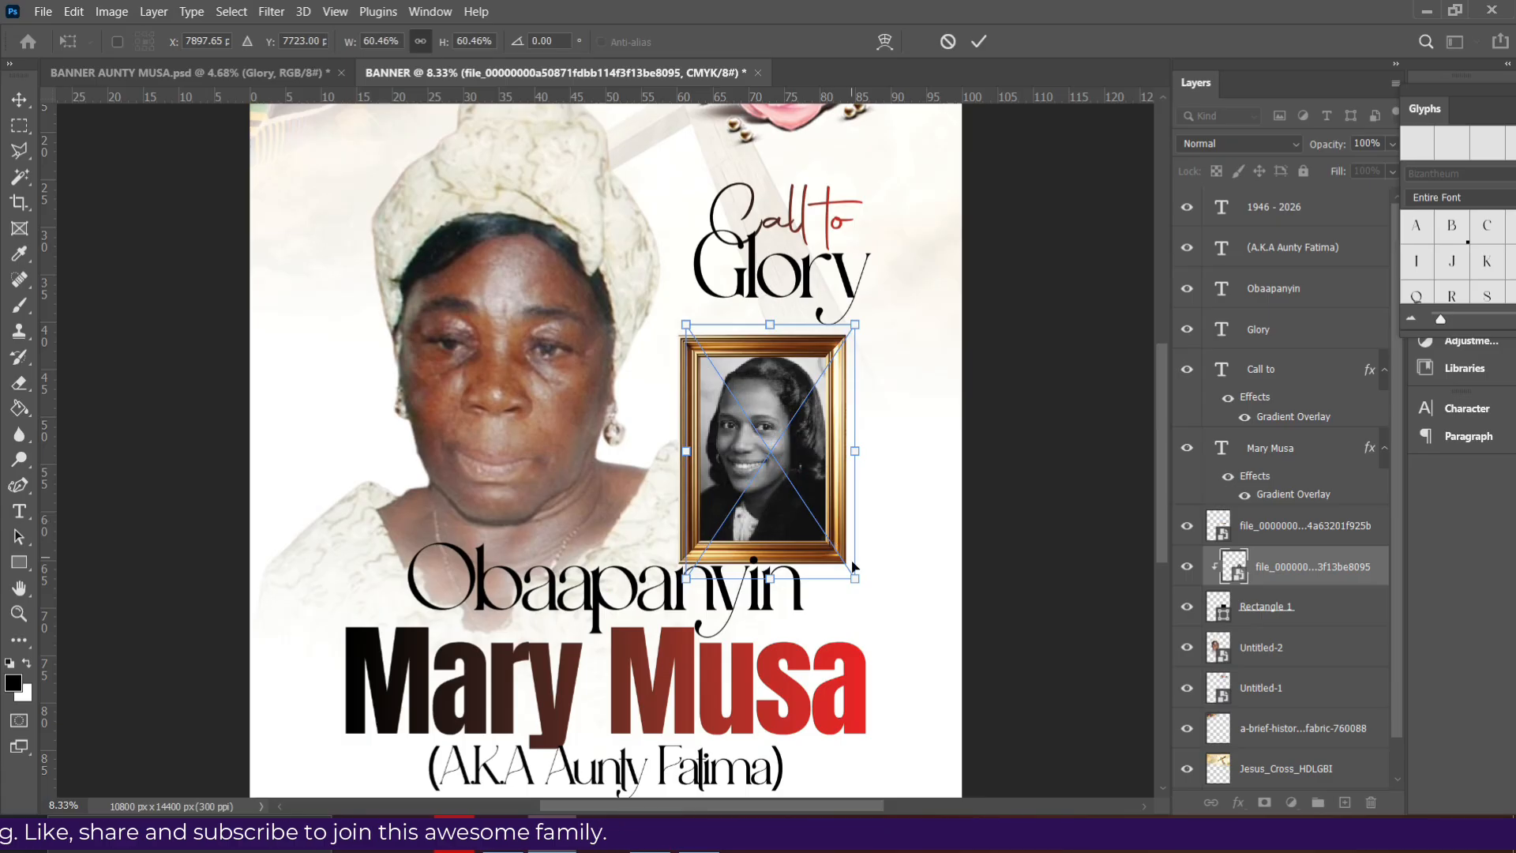
{"action": "left_click_drag", "start_coordinate": [855, 580], "coordinate": [849, 548]}
{"action": "double_click", "coordinate": [807, 475]}
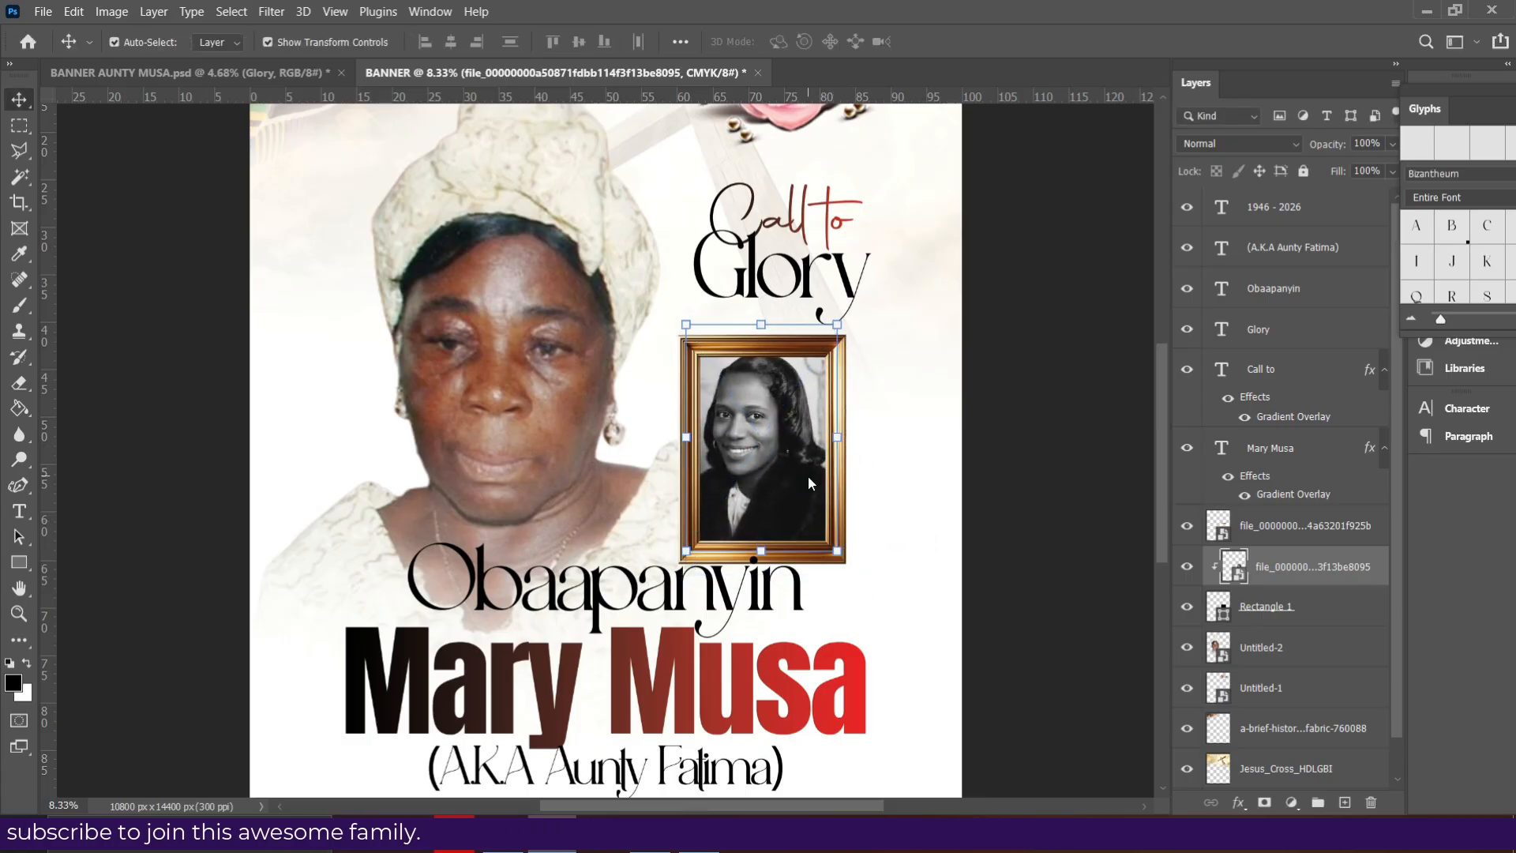
{"action": "key", "text": "Down"}
{"action": "key", "text": "Down"}
{"action": "key", "text": "Down"}
{"action": "key", "text": "Down"}
{"action": "key", "text": "Down"}
{"action": "key", "text": "Down"}
{"action": "key", "text": "Down"}
{"action": "key", "text": "Down"}
{"action": "key", "text": "Down"}
{"action": "key", "text": "Down"}
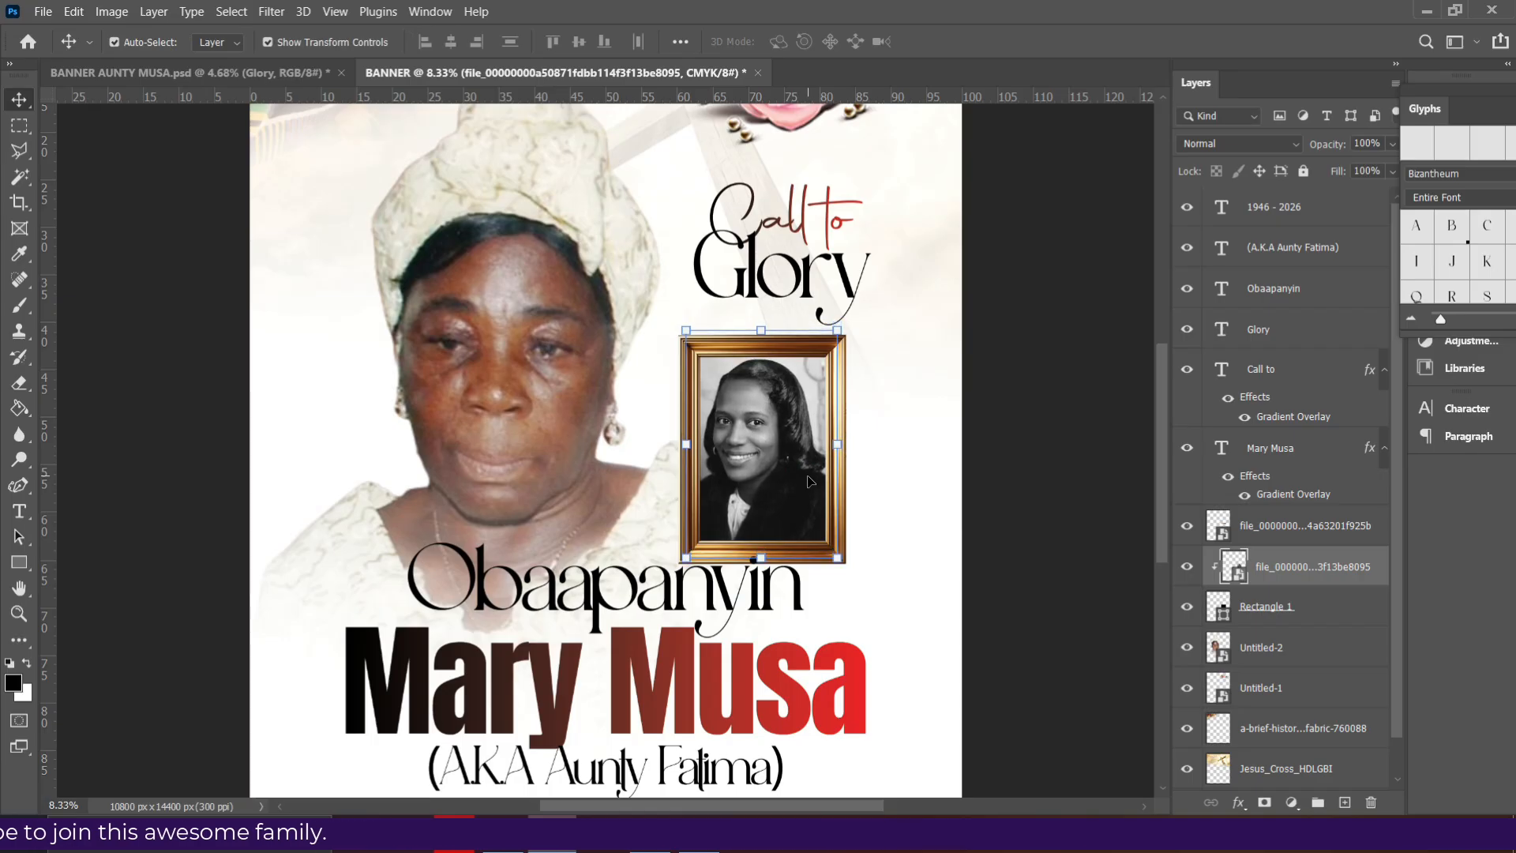
{"action": "key", "text": "Down"}
{"action": "key", "text": "Down"}
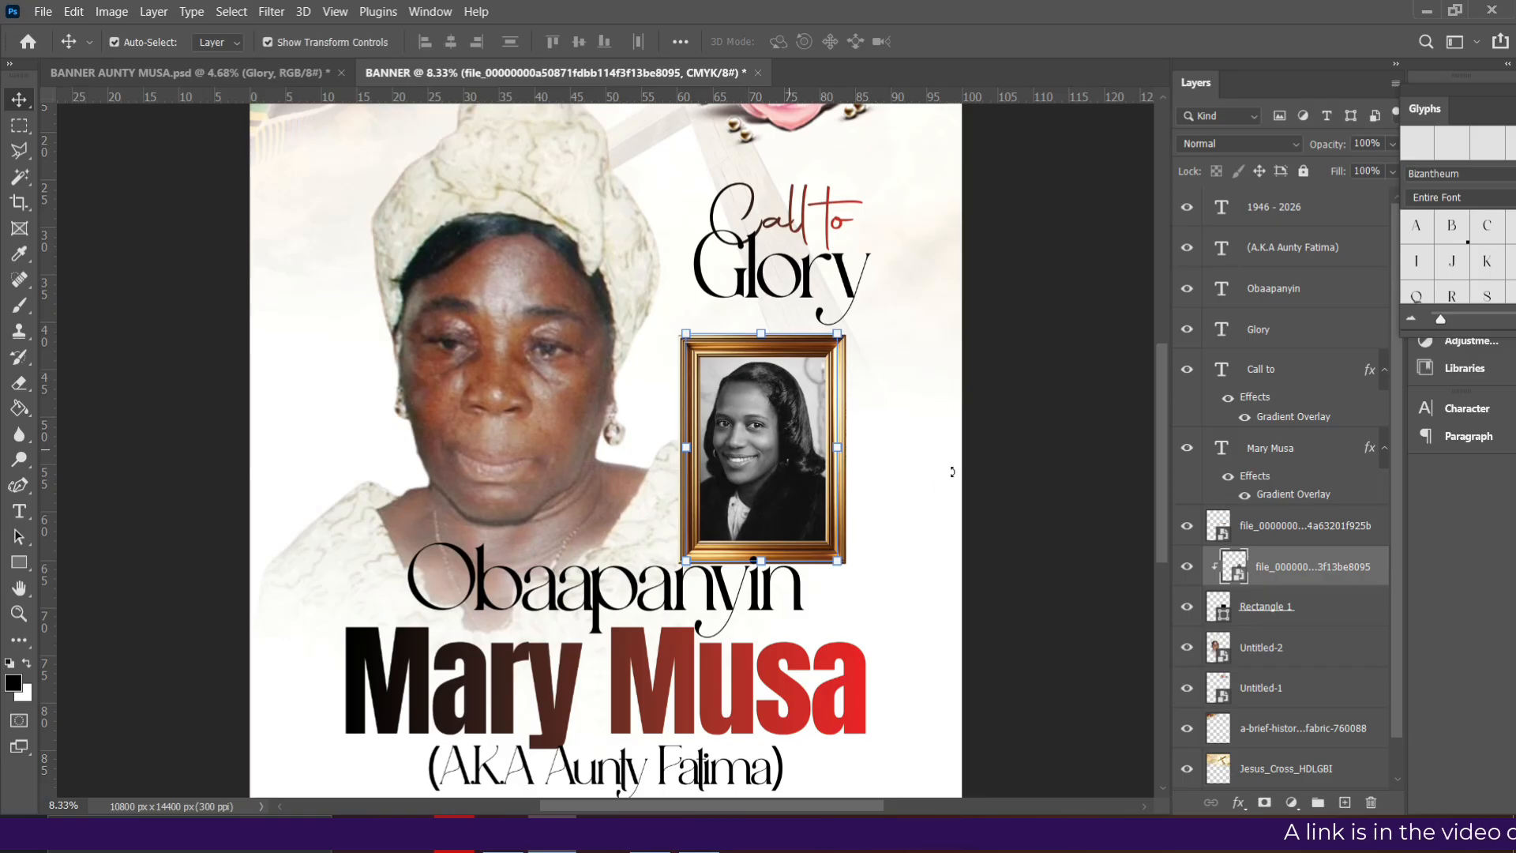
- Merge the frame, portrait and Rectangle 1 into one layer and scale it to about 93%
{"action": "left_click", "coordinate": [1272, 612], "text": "ctrl"}
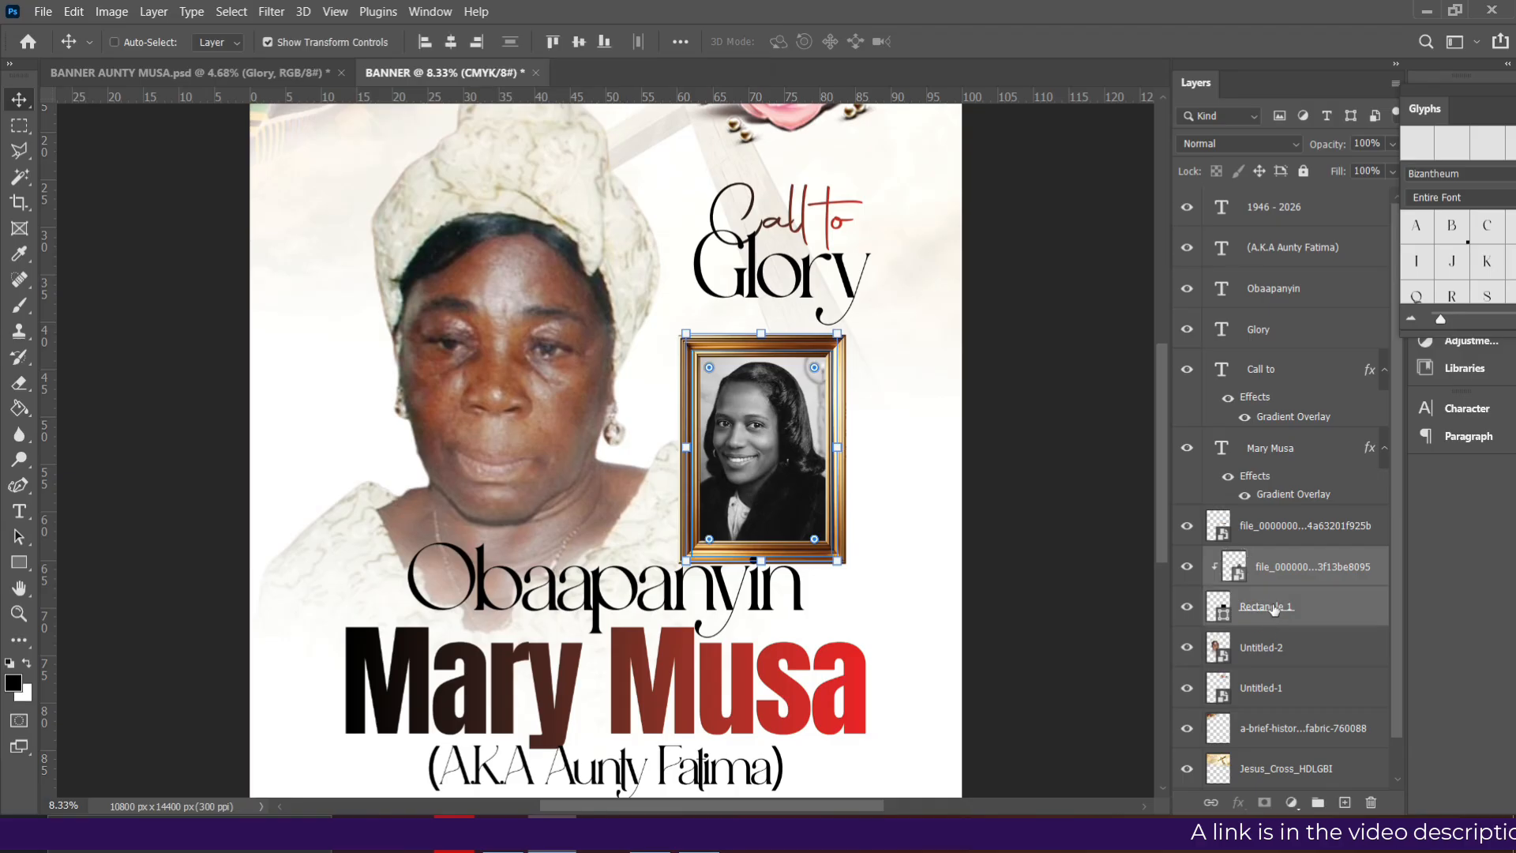
{"action": "left_click", "coordinate": [1275, 534], "text": "ctrl"}
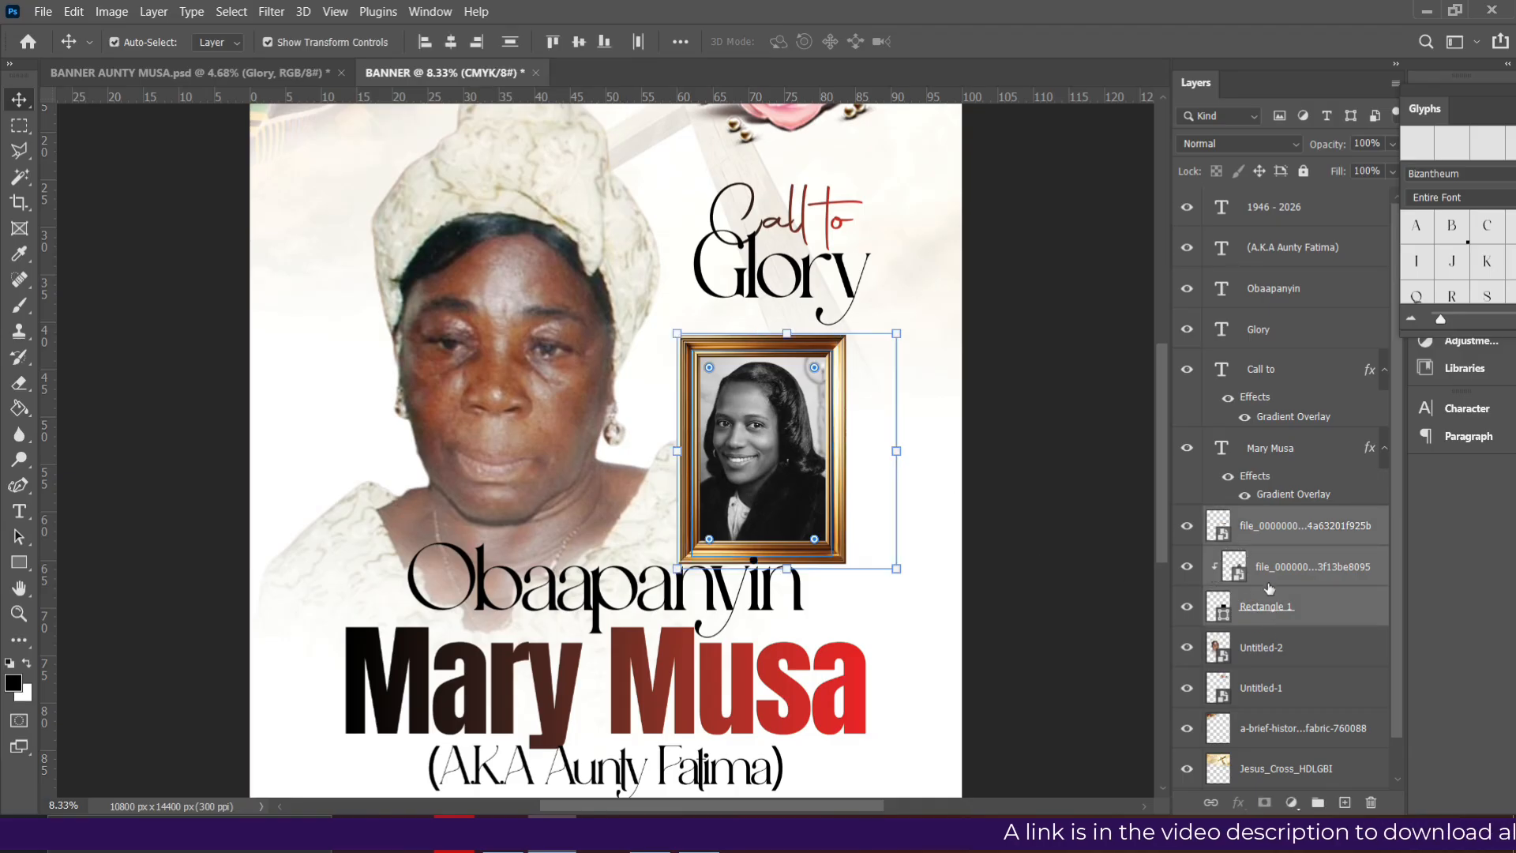
{"action": "left_click", "coordinate": [1272, 535]}
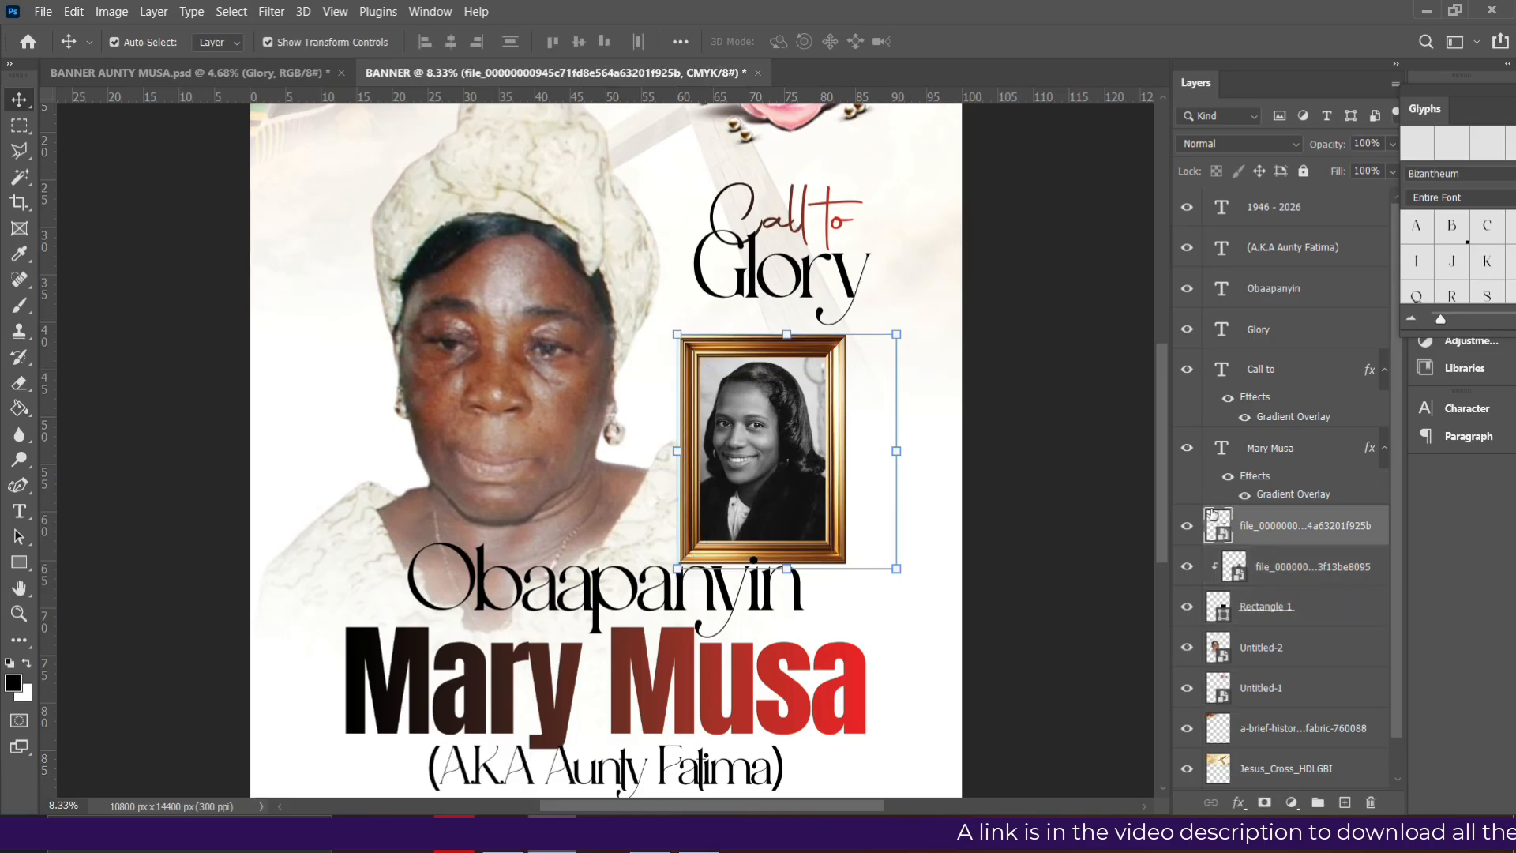
{"action": "left_click", "coordinate": [1280, 578], "text": "ctrl"}
{"action": "left_click", "coordinate": [1268, 620], "text": "ctrl"}
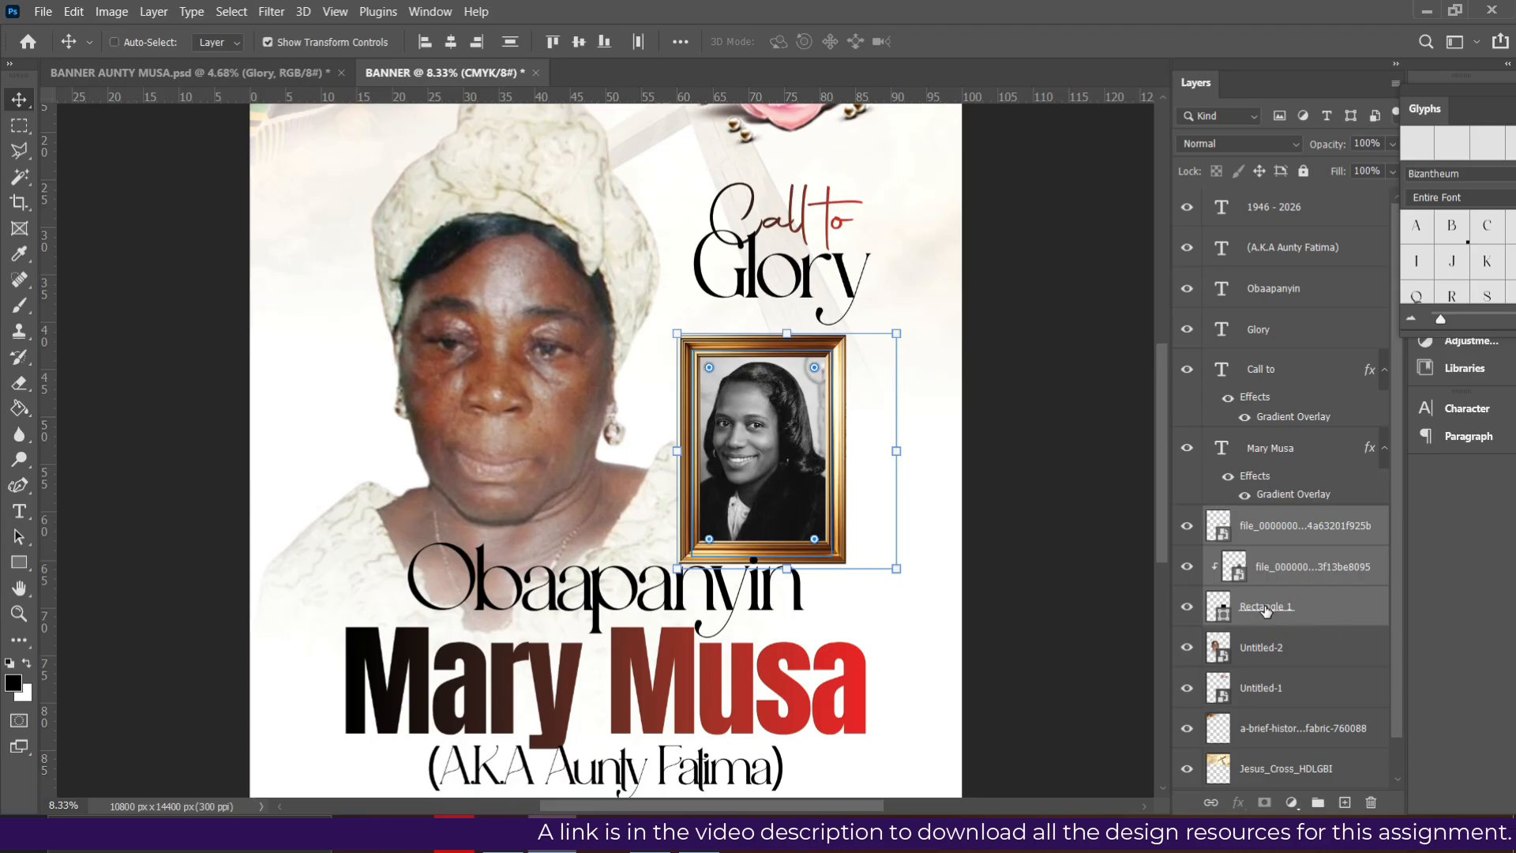
{"action": "key", "text": "ctrl+e"}
{"action": "mouse_move", "coordinate": [784, 521]}
{"action": "left_mouse_down"}
{"action": "mouse_move", "coordinate": [808, 505]}
{"action": "mouse_move", "coordinate": [805, 542]}
{"action": "left_mouse_up"}
{"action": "left_click_drag", "start_coordinate": [787, 465], "coordinate": [761, 477]}
{"action": "key", "text": "Return"}
{"action": "scroll", "coordinate": [769, 476], "scroll_direction": "up", "scroll_amount": 2}
{"action": "scroll", "coordinate": [769, 476], "scroll_direction": "up", "scroll_amount": 1}
- Duplicate the pink rose, stack the copy above the framed portrait, and shrink it onto the frame's bottom edge
{"action": "left_click", "coordinate": [802, 193]}
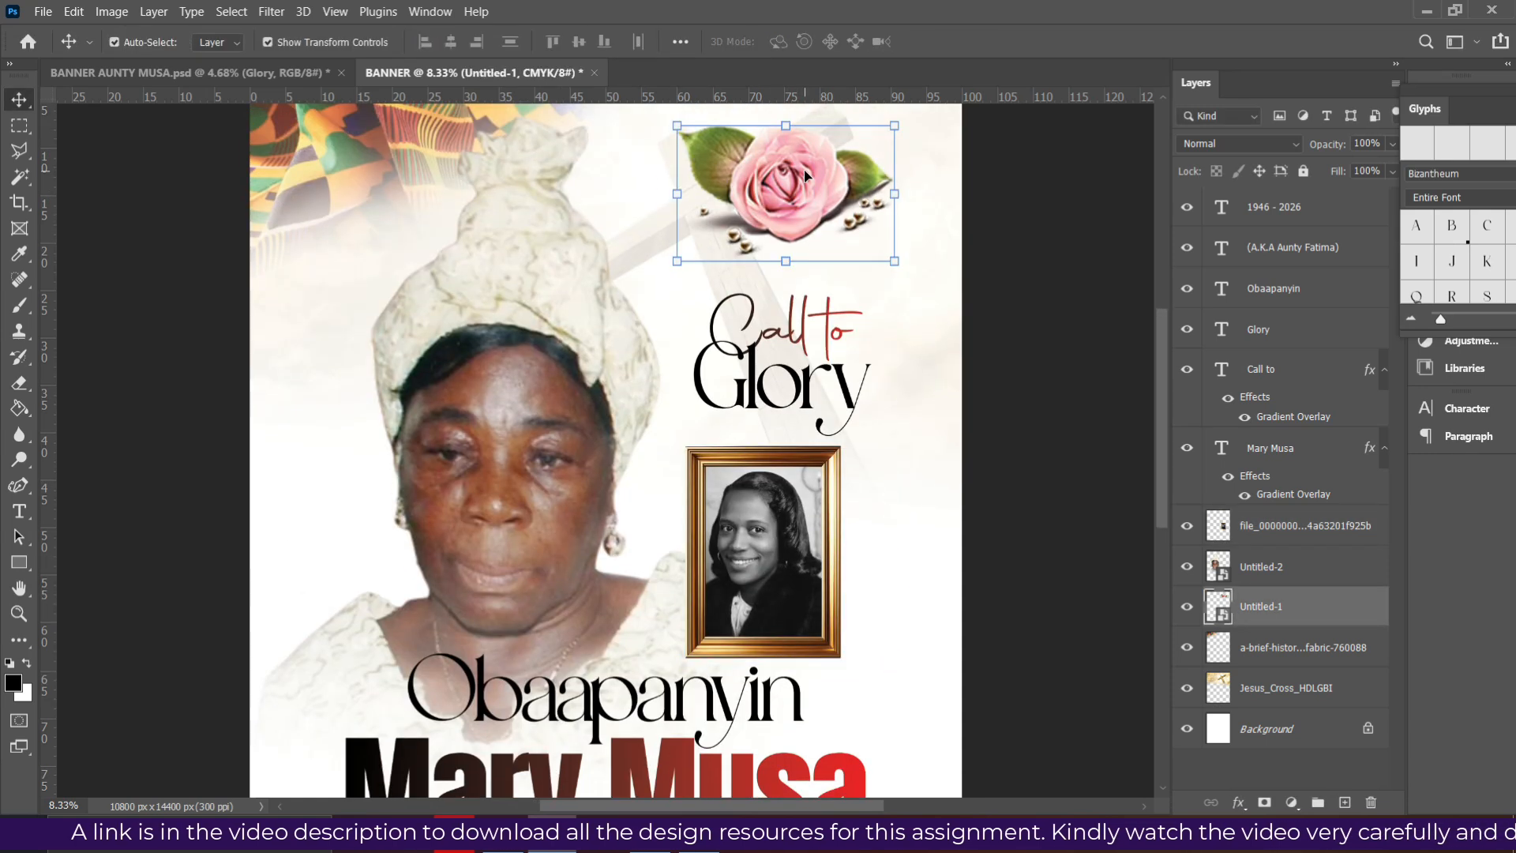
{"action": "key", "text": "ctrl+j"}
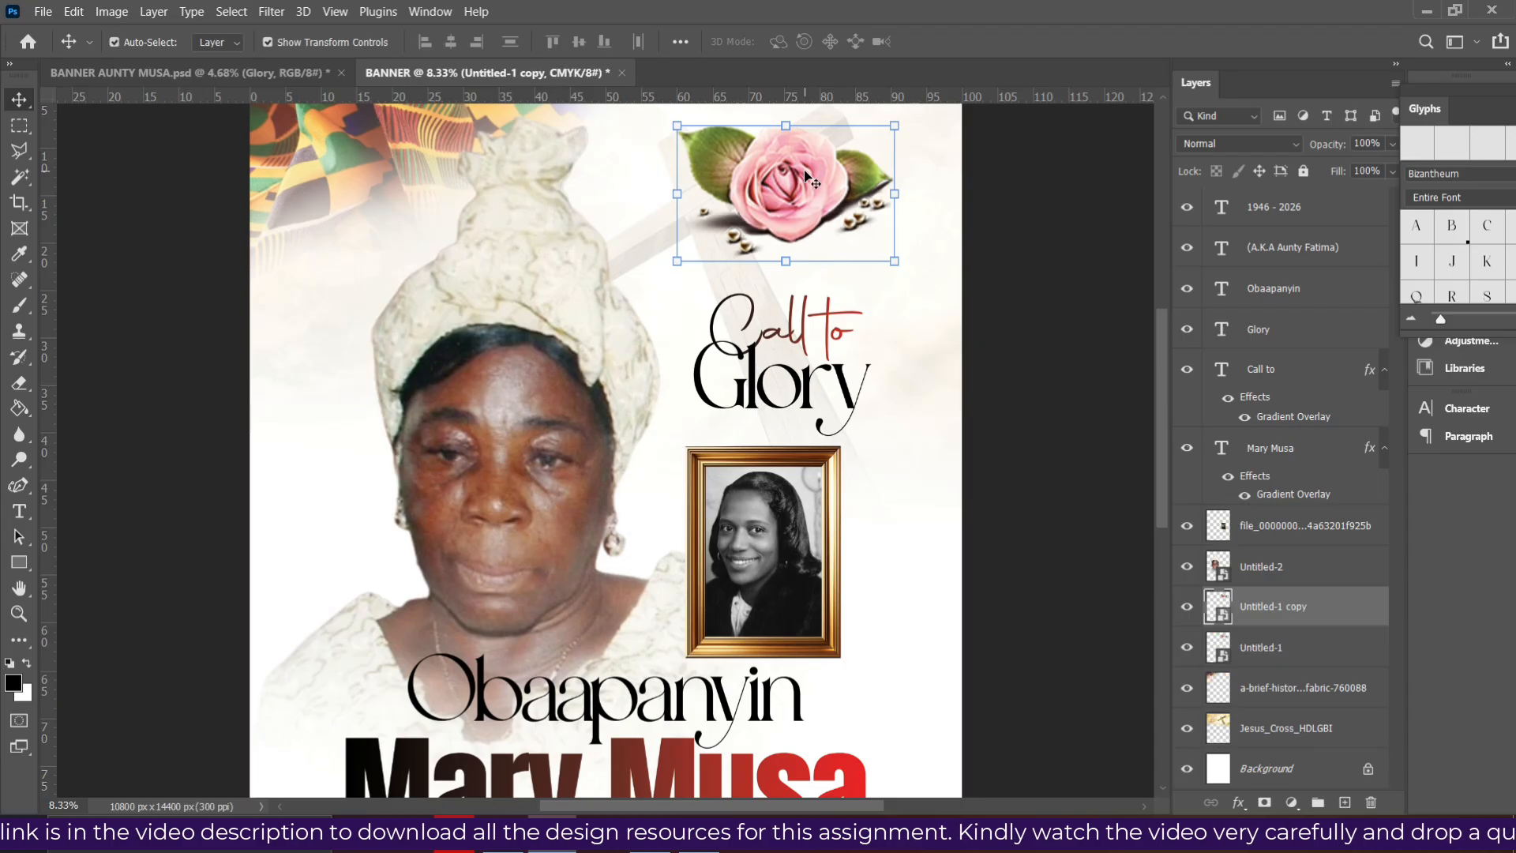
{"action": "left_click_drag", "start_coordinate": [798, 197], "coordinate": [732, 604]}
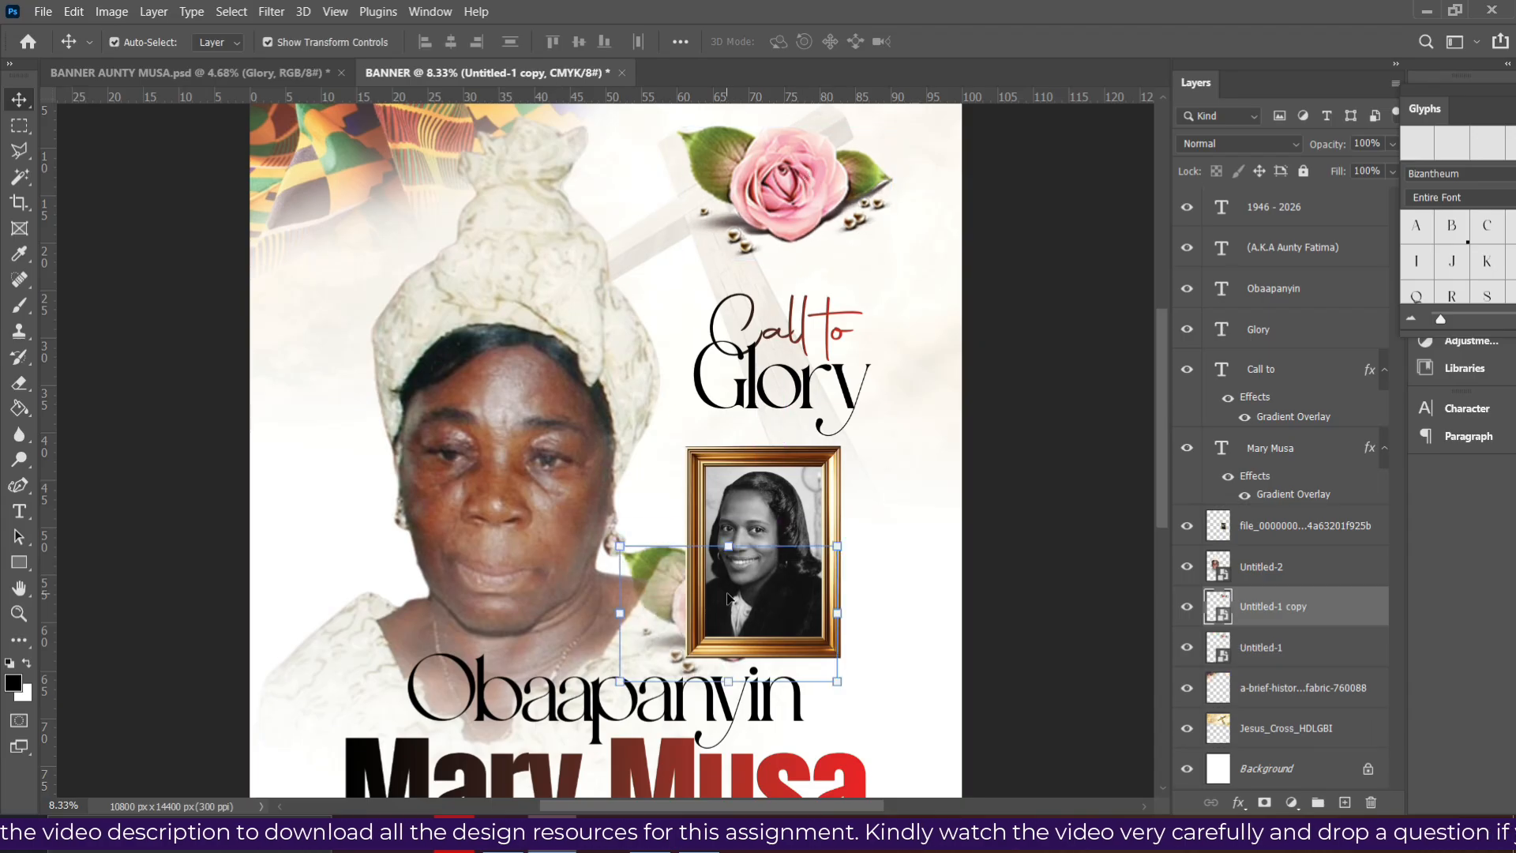
{"action": "left_click_drag", "start_coordinate": [1281, 616], "coordinate": [1268, 512]}
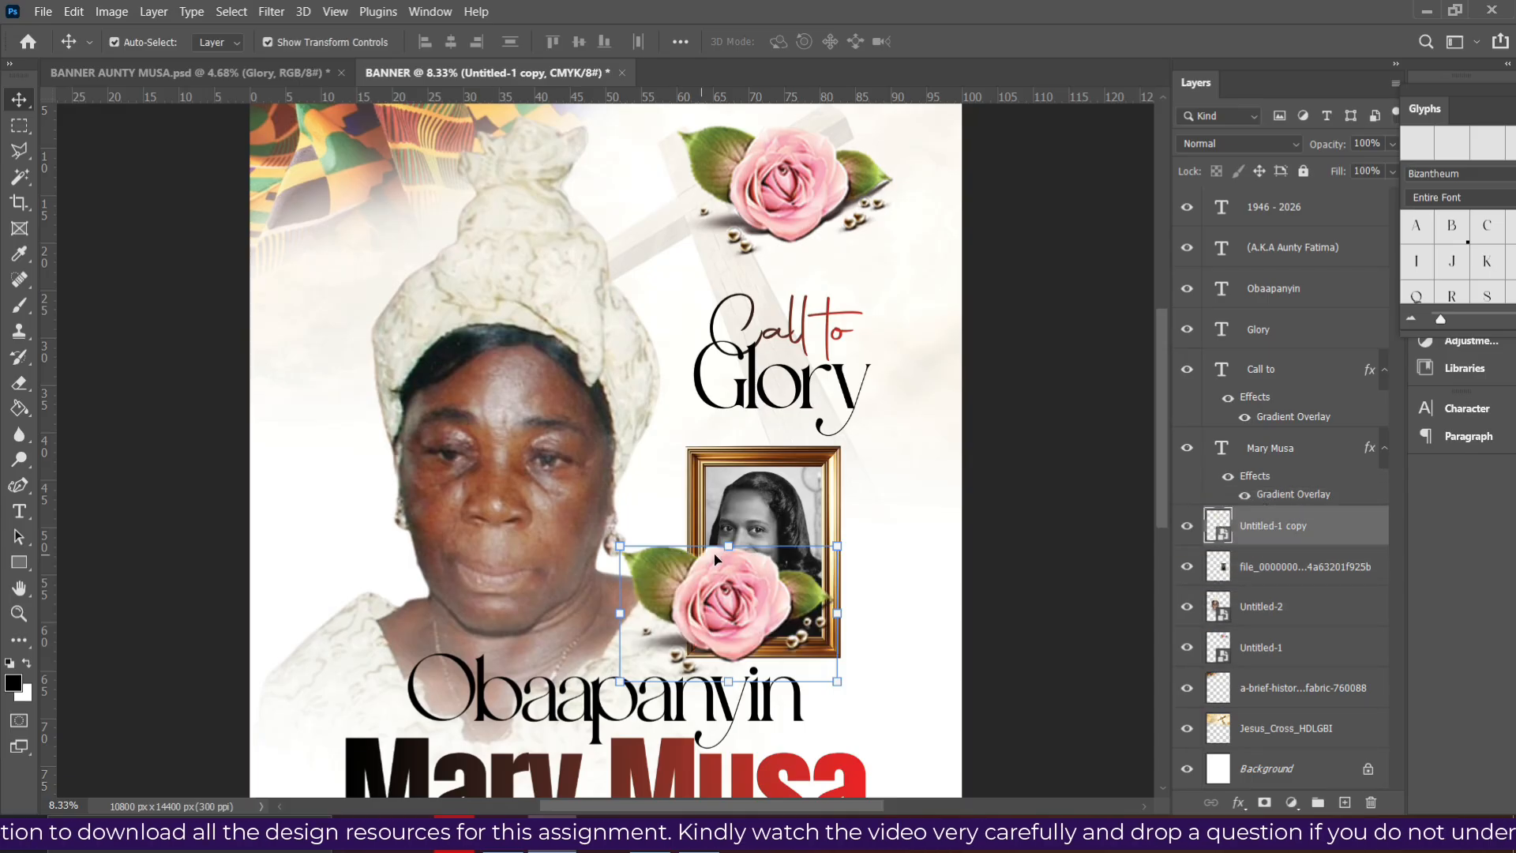
{"action": "left_click", "coordinate": [729, 546]}
{"action": "left_click_drag", "start_coordinate": [721, 557], "coordinate": [723, 594]}
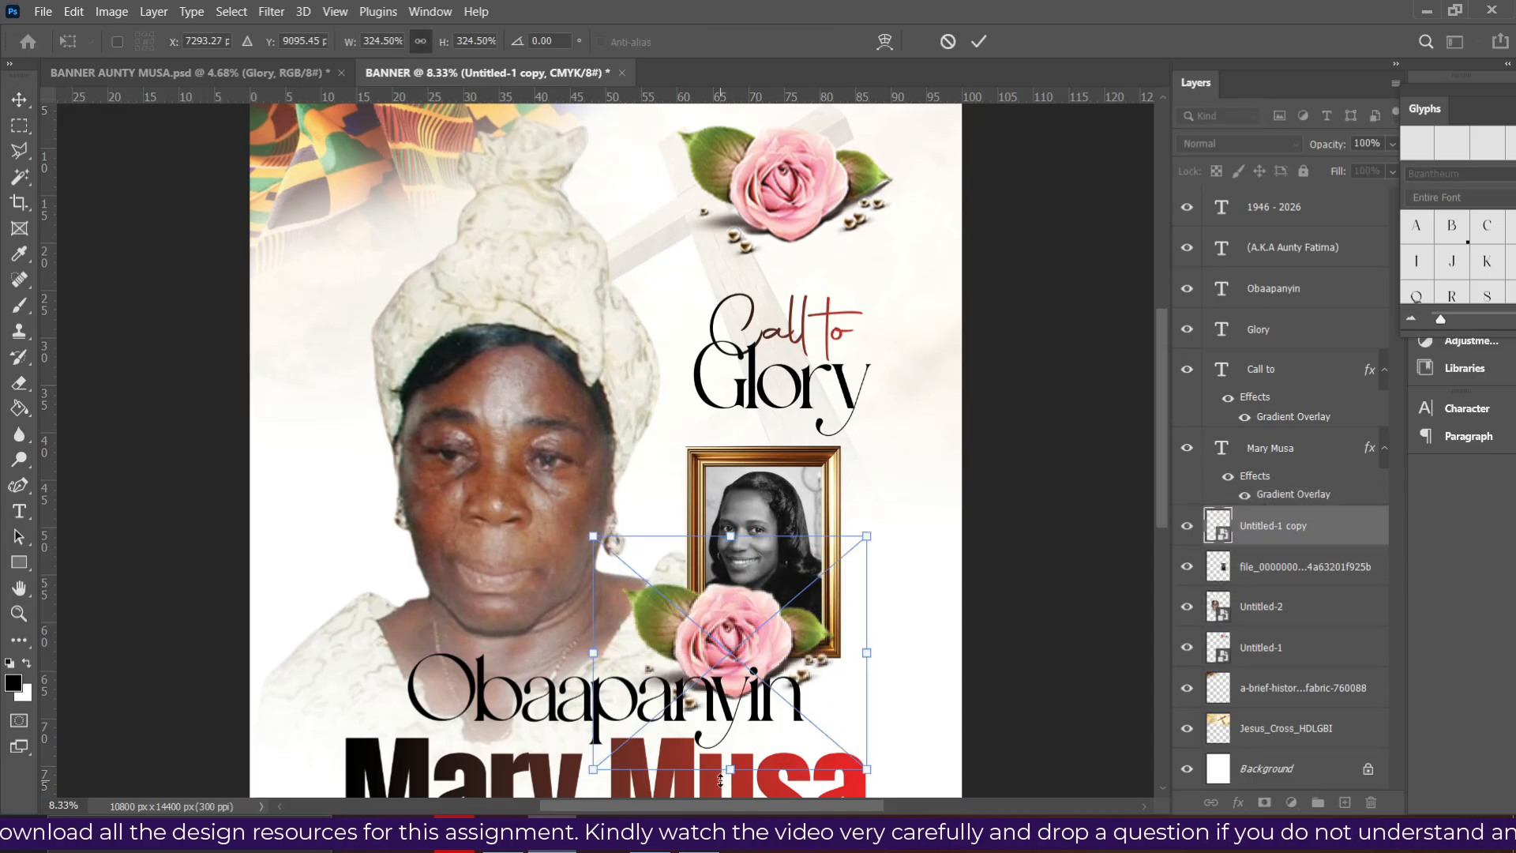
{"action": "left_click_drag", "start_coordinate": [720, 781], "coordinate": [752, 654]}
{"action": "key", "text": "Return"}
{"action": "scroll", "coordinate": [732, 560], "scroll_direction": "down", "scroll_amount": 1}
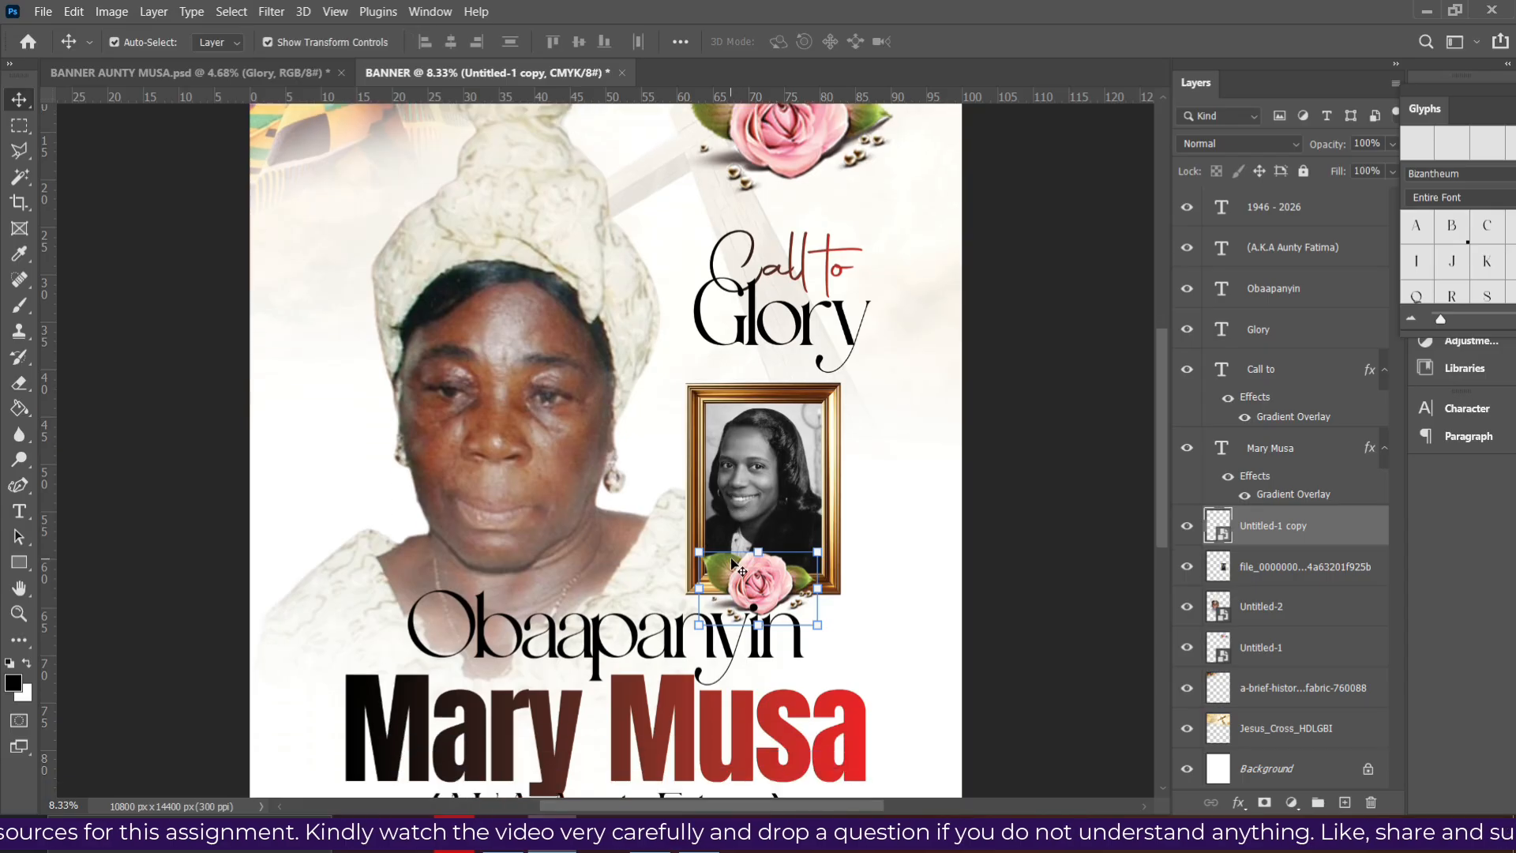
{"action": "scroll", "coordinate": [731, 562], "scroll_direction": "down", "scroll_amount": 2}
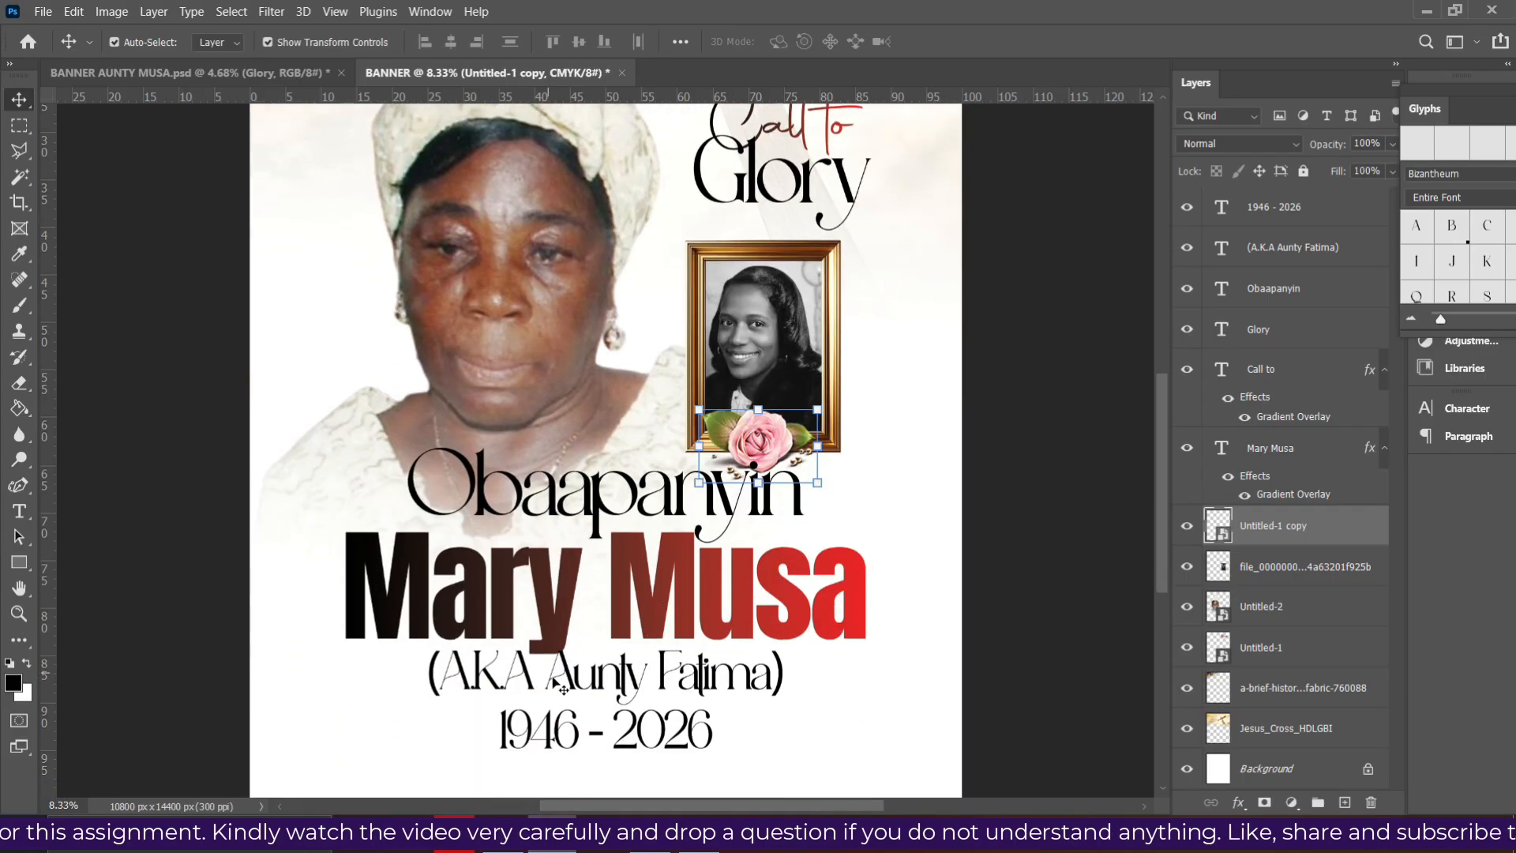
{"action": "left_click", "coordinate": [584, 691]}
{"action": "key", "text": "Down"}
{"action": "key", "text": "Down"}
{"action": "key", "text": "Down"}
{"action": "key", "text": "Down"}
{"action": "key", "text": "Down"}
{"action": "key", "text": "Down"}
{"action": "key", "text": "Down"}
{"action": "key", "text": "Down"}
{"action": "key", "text": "Down"}
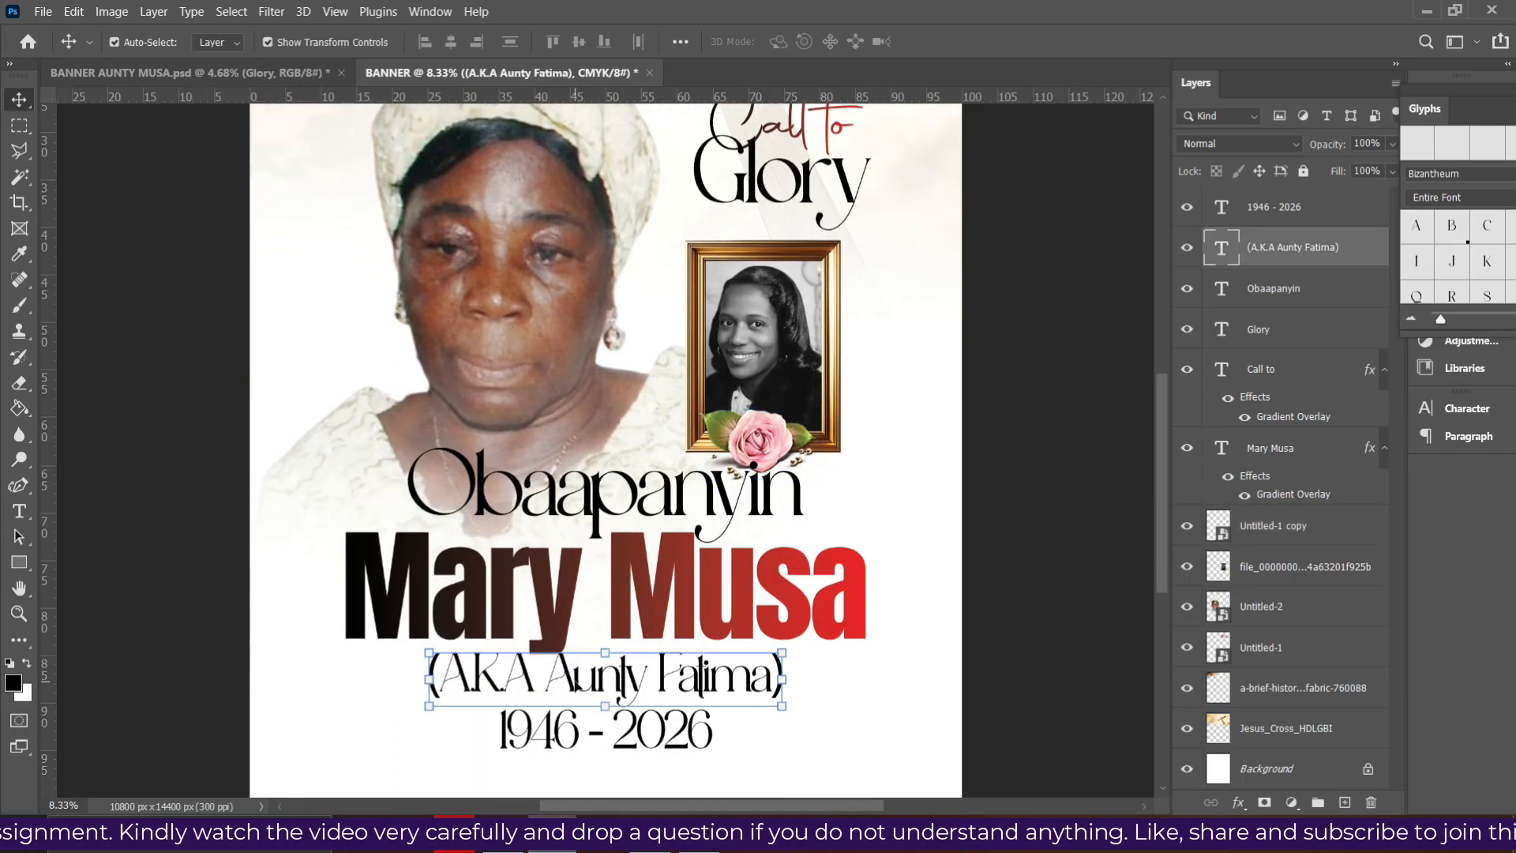
{"action": "left_click", "coordinate": [760, 614]}
{"action": "key", "text": "Down"}
{"action": "key", "text": "Down"}
{"action": "key", "text": "Down"}
{"action": "key", "text": "Down"}
{"action": "key", "text": "Down"}
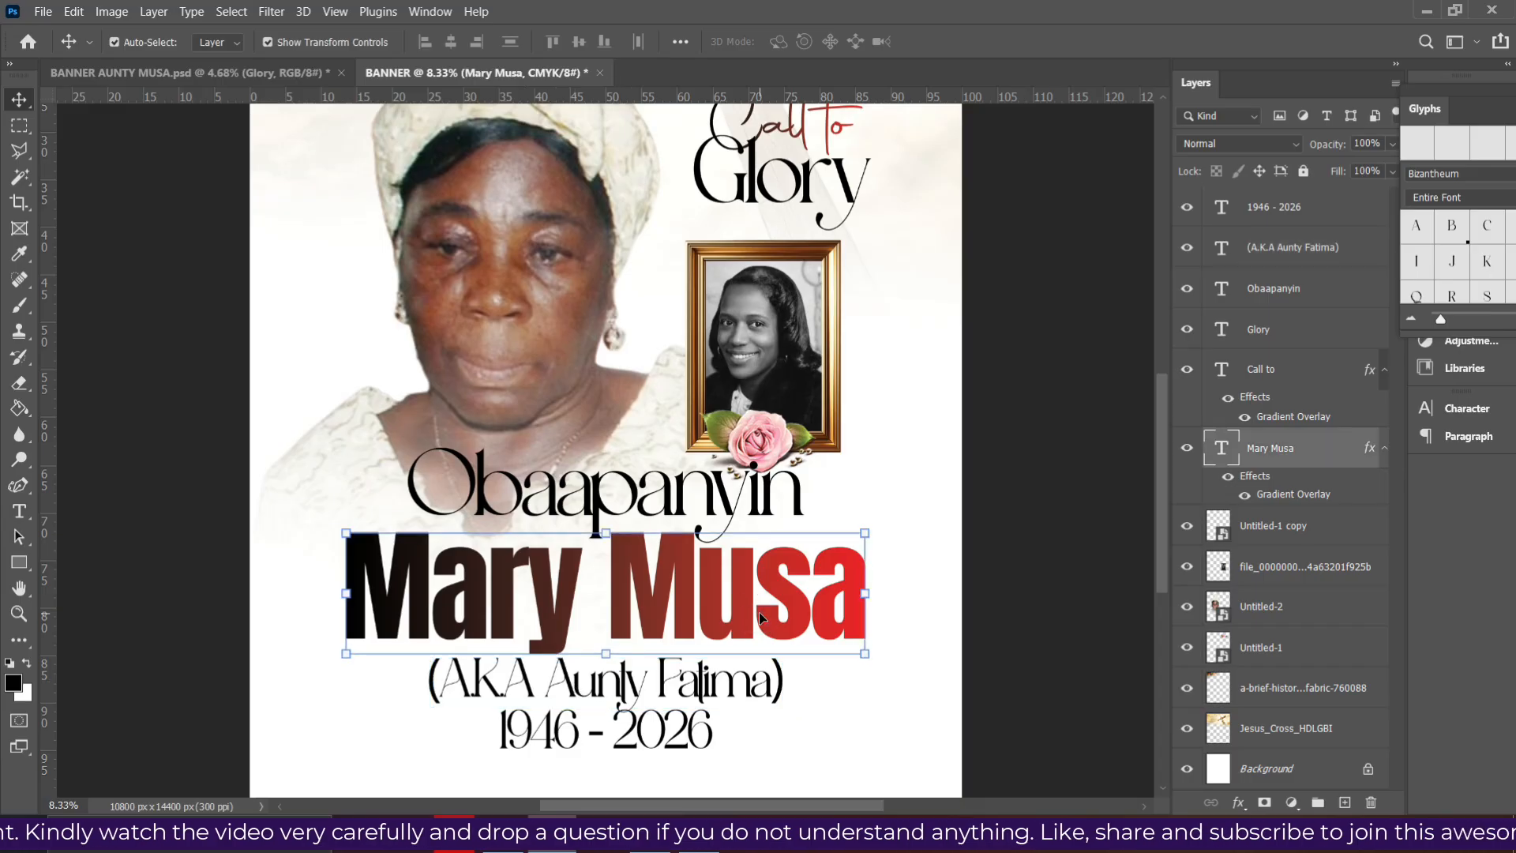
{"action": "left_click", "coordinate": [687, 505]}
{"action": "key", "text": "Down"}
{"action": "key", "text": "Down"}
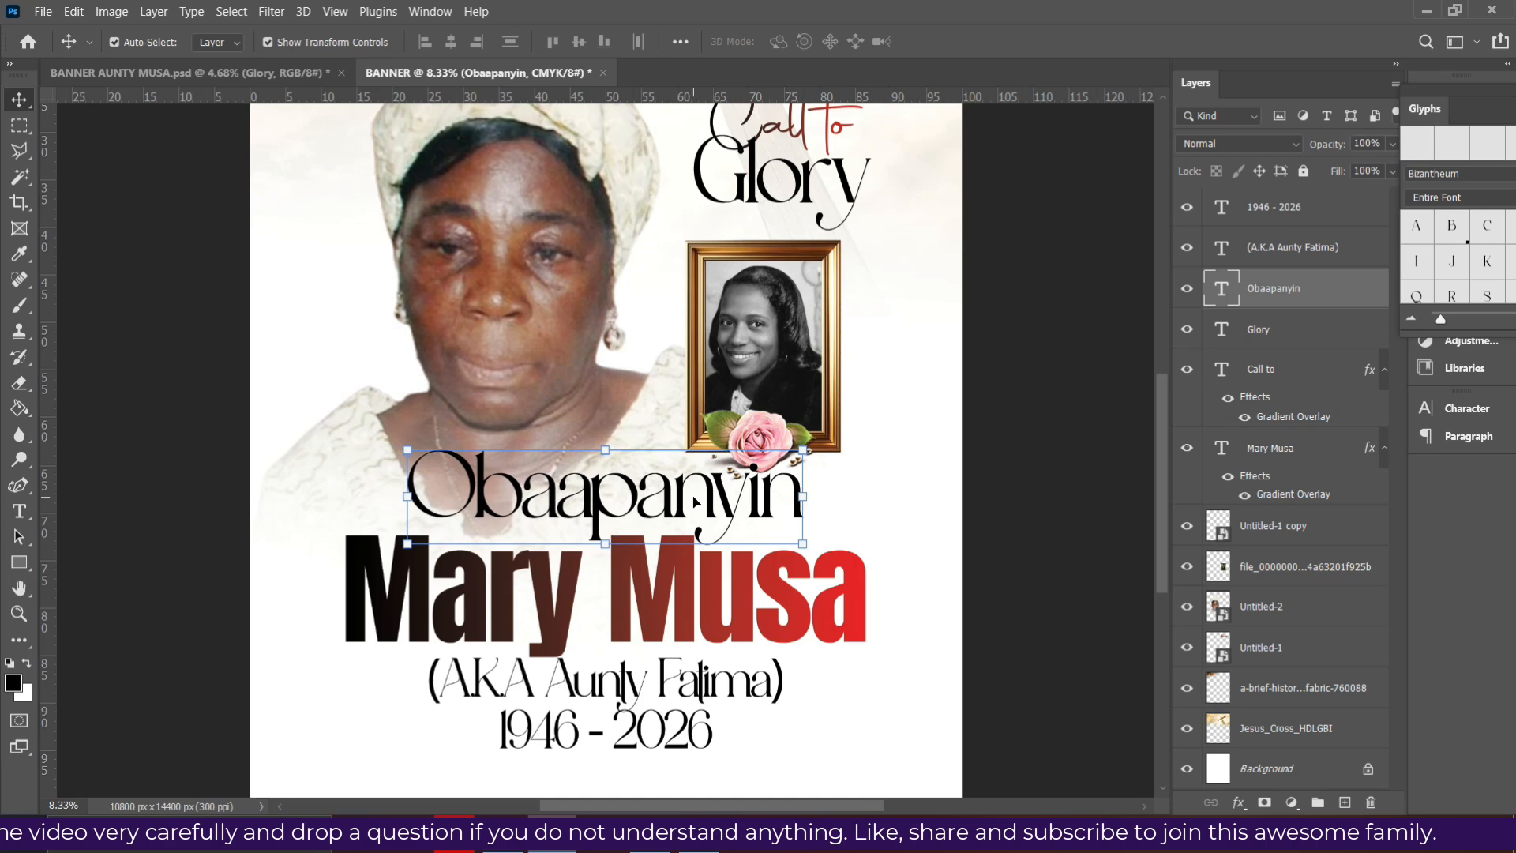
- Shift the Obaapanyin, nickname and 1946 - 2026 lines further down together
{"action": "left_click", "coordinate": [1287, 252], "text": "ctrl"}
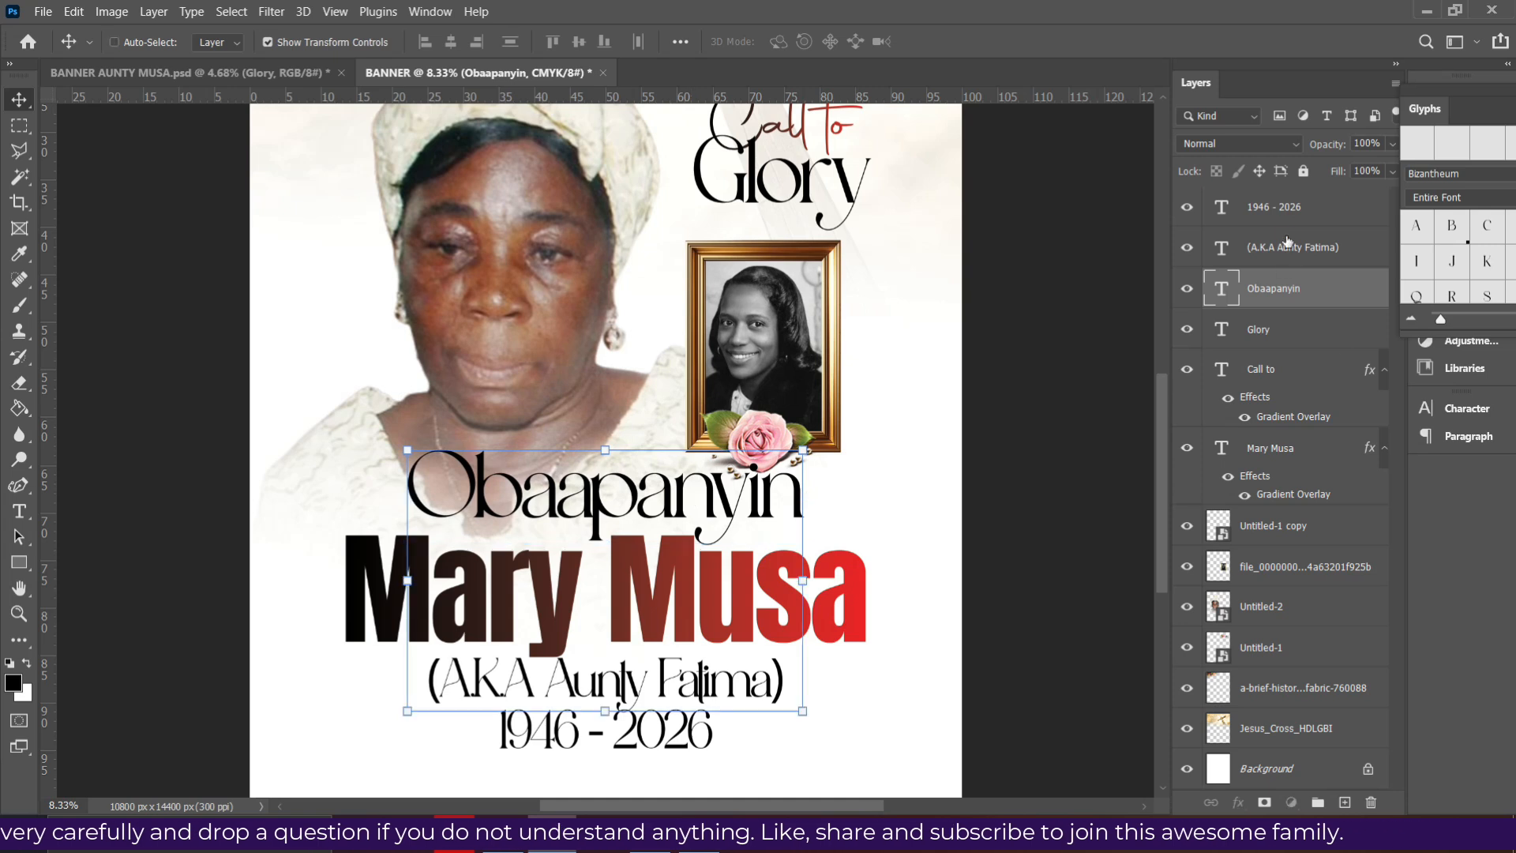
{"action": "left_click", "coordinate": [1287, 211], "text": "ctrl"}
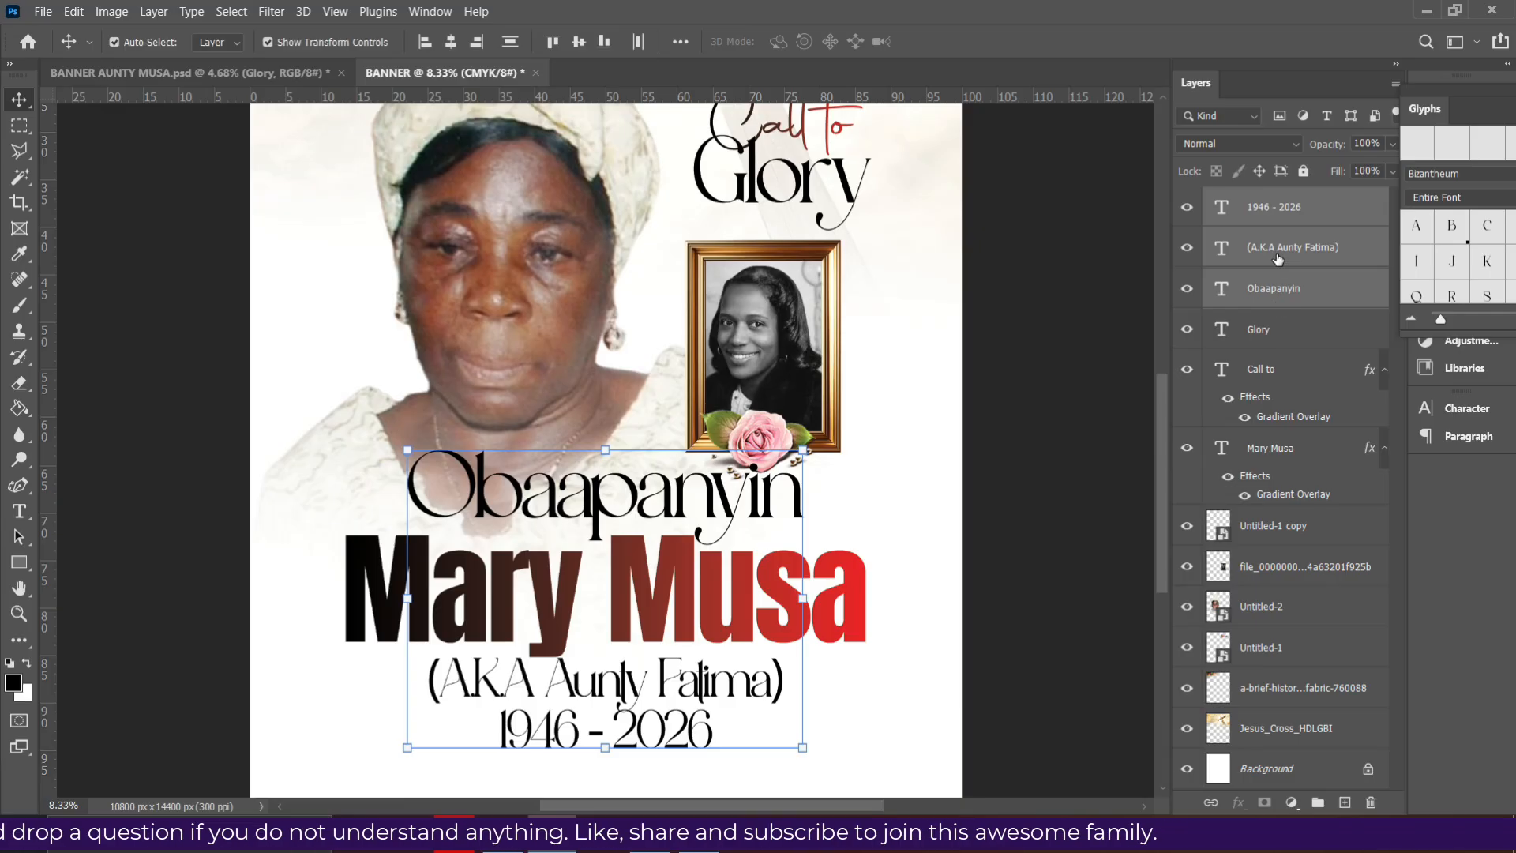
{"action": "key", "text": "ctrl+0"}
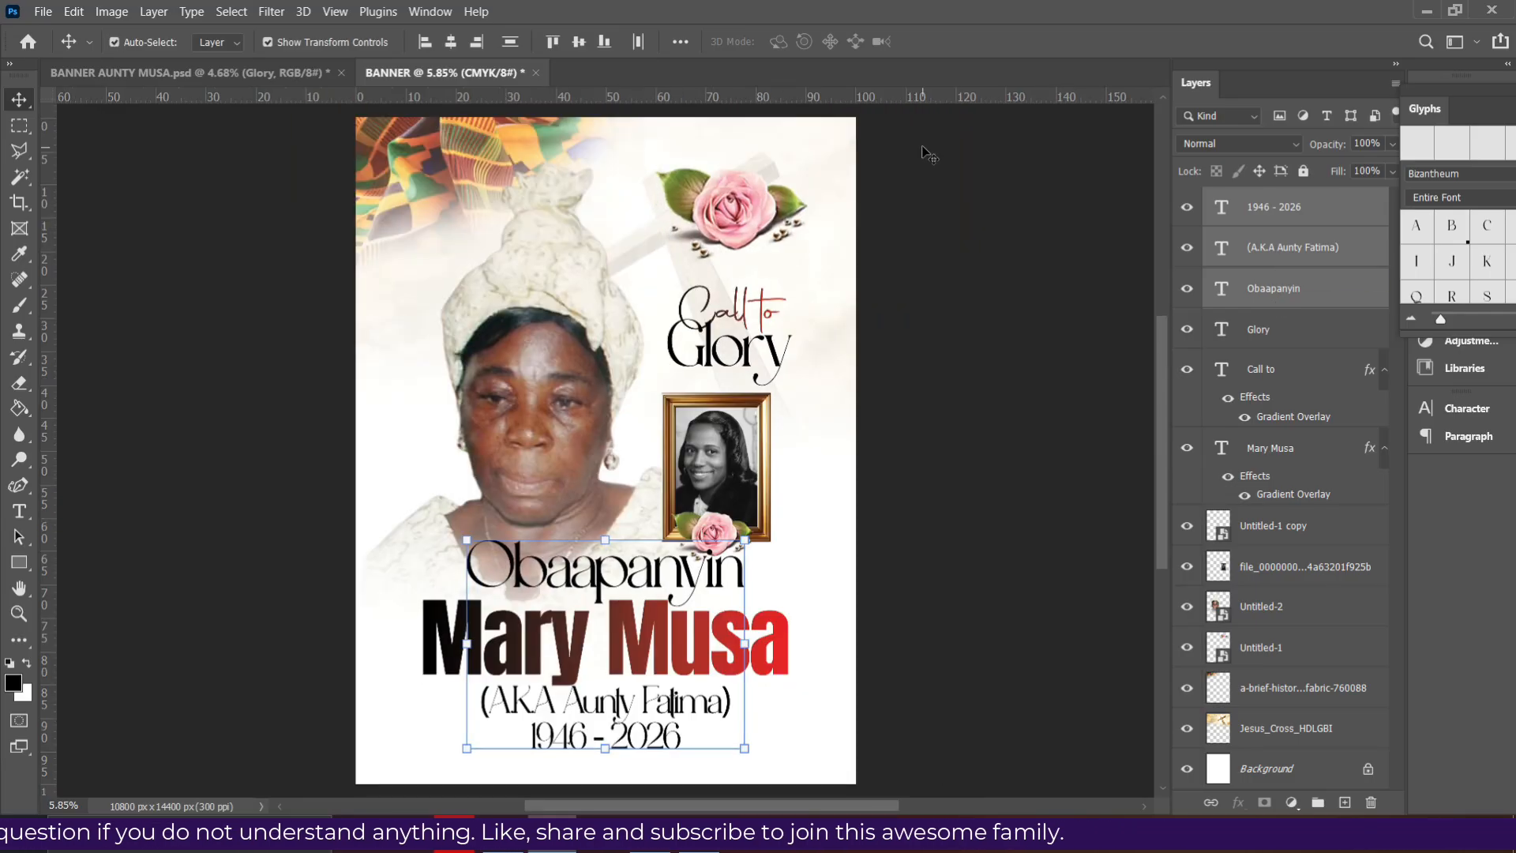
{"action": "key", "text": "shift+Down"}
{"action": "key", "text": "shift+Down"}
{"action": "key", "text": "shift+Down"}
{"action": "key", "text": "shift+Down"}
{"action": "key", "text": "shift+Down"}
{"action": "key", "text": "shift+Down"}
{"action": "key", "text": "shift+Down"}
{"action": "key", "text": "shift+Down"}
{"action": "key", "text": "shift+Down"}
{"action": "key", "text": "shift+Down"}
{"action": "key", "text": "shift+Down"}
{"action": "key", "text": "shift+Down"}
{"action": "key", "text": "shift+Down"}
{"action": "key", "text": "shift+Down"}
{"action": "key", "text": "shift+Down"}
{"action": "key", "text": "shift+Down"}
{"action": "key", "text": "shift+Down"}
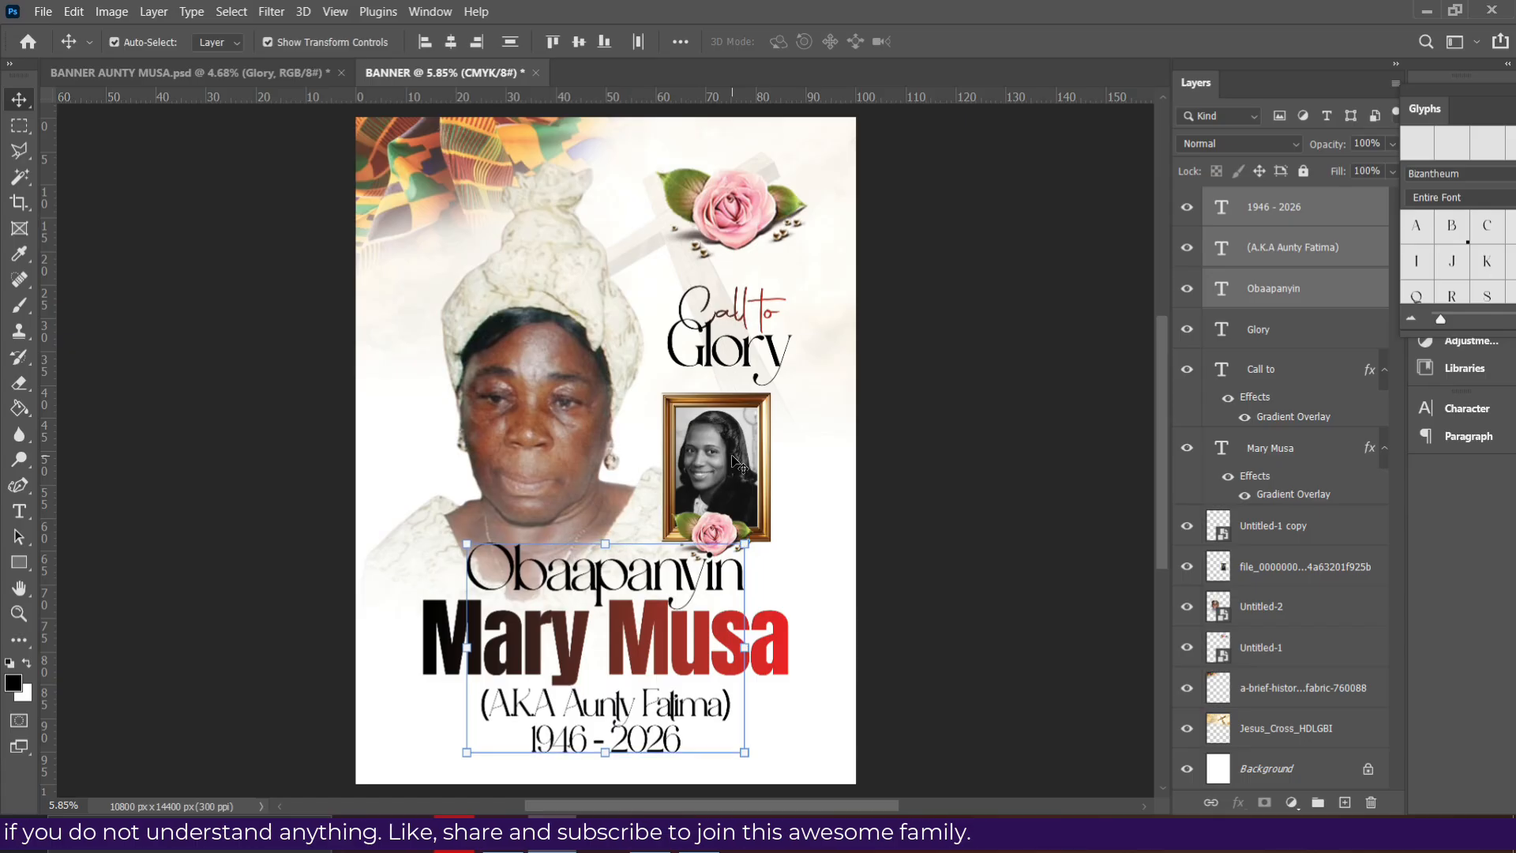
{"action": "key", "text": "shift+Down"}
{"action": "key", "text": "shift+Down"}
{"action": "key", "text": "shift+Down"}
{"action": "key", "text": "shift+Down"}
{"action": "key", "text": "shift+Down"}
{"action": "key", "text": "shift+Down"}
{"action": "key", "text": "shift+Down"}
{"action": "key", "text": "shift+Down"}
{"action": "key", "text": "shift+Down"}
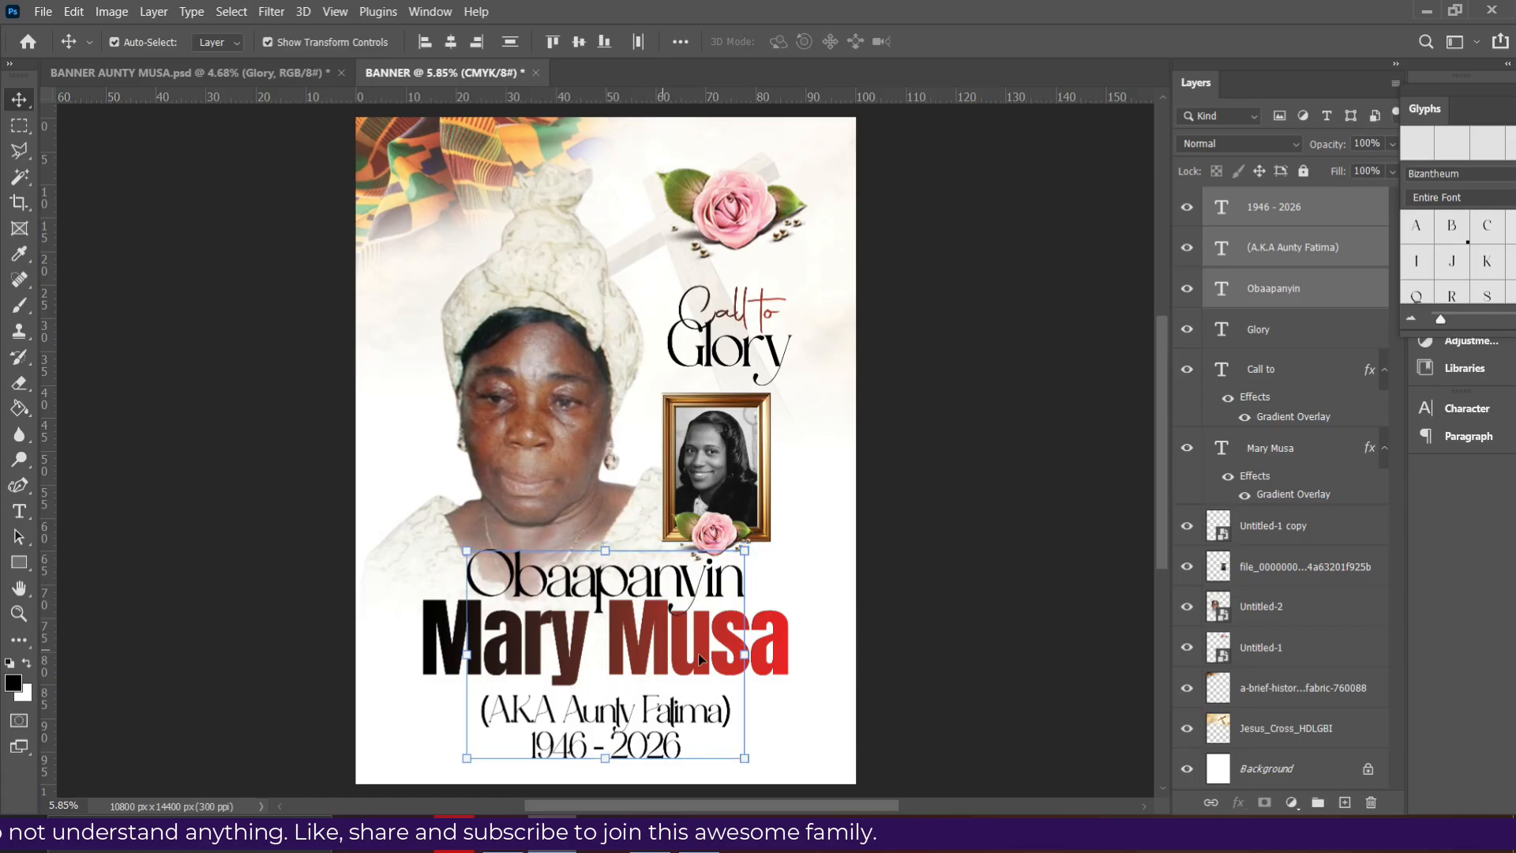
{"action": "left_click", "coordinate": [909, 658]}
{"action": "left_click", "coordinate": [731, 650]}
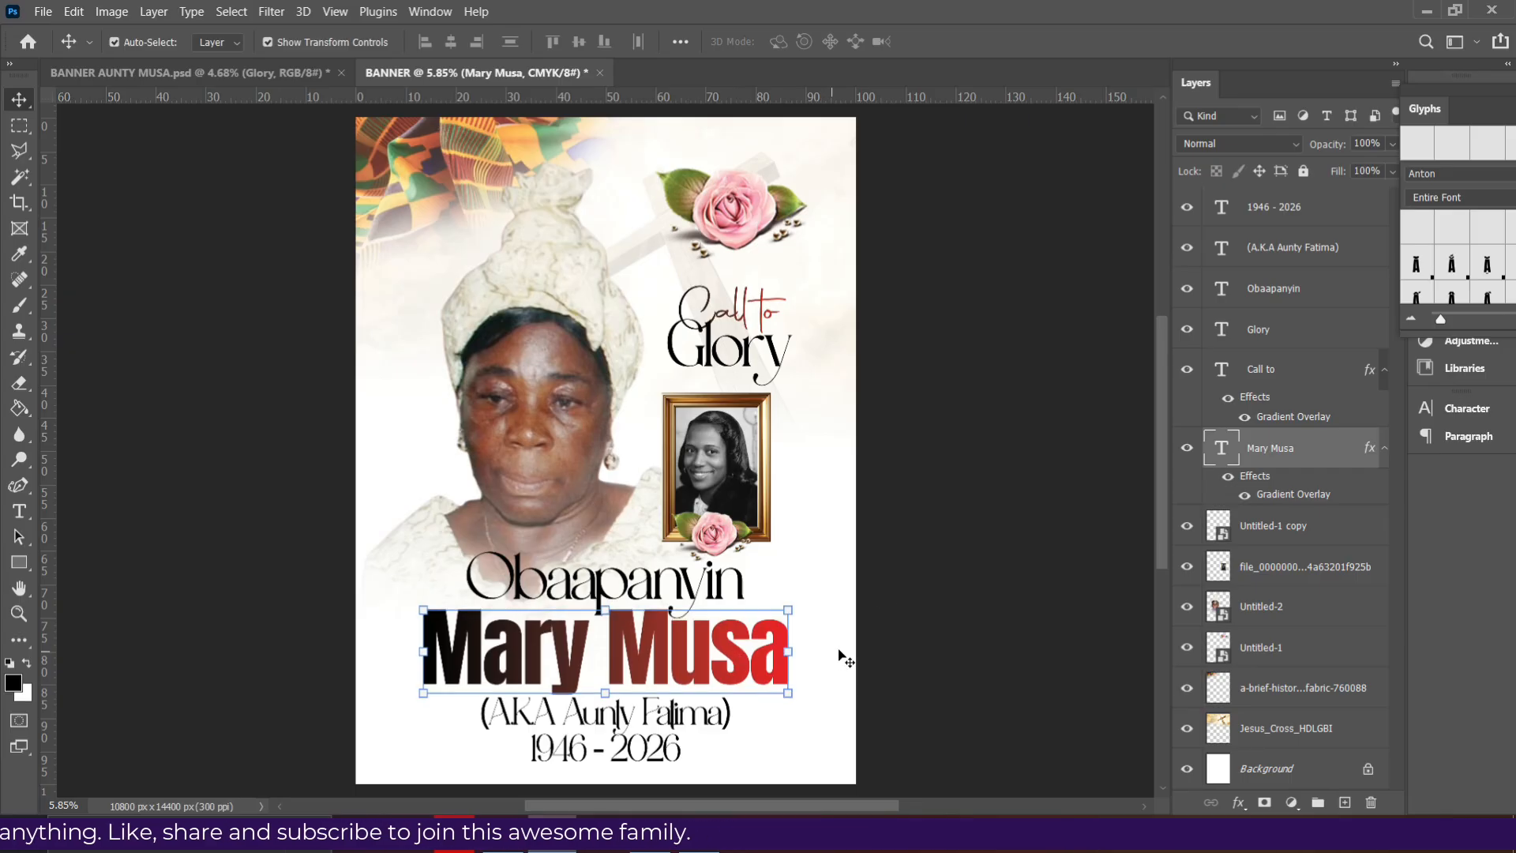
{"action": "left_click", "coordinate": [921, 566]}
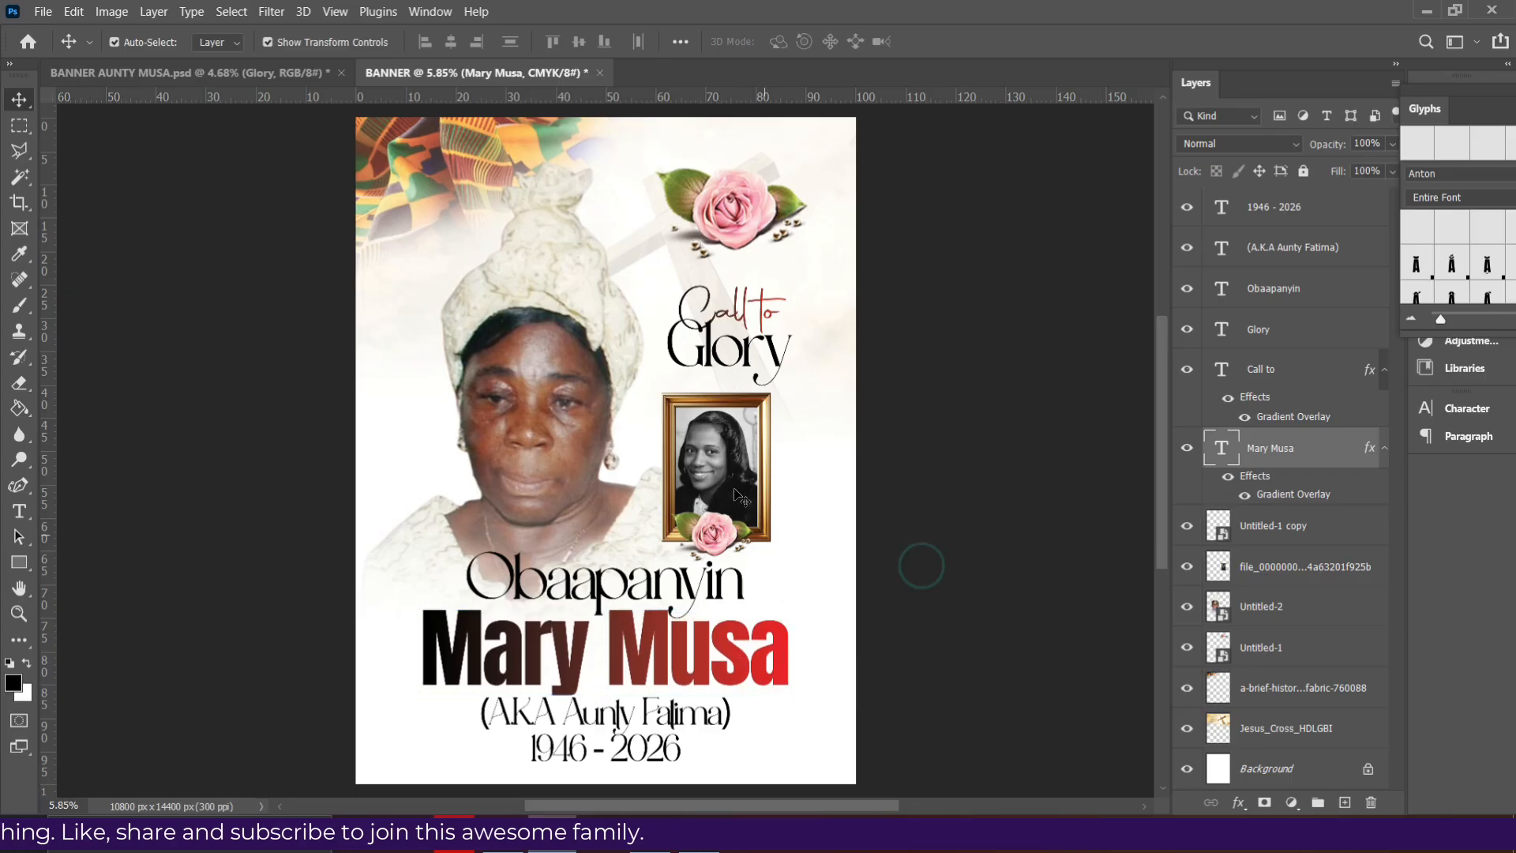
{"action": "left_click", "coordinate": [720, 414]}
- Nudge the framed portrait and the Call to and Glory headings slightly upward
{"action": "key", "text": "shift+Up"}
{"action": "key", "text": "shift+Up"}
{"action": "key", "text": "shift+Up"}
{"action": "key", "text": "shift+Up"}
{"action": "left_click", "coordinate": [745, 345]}
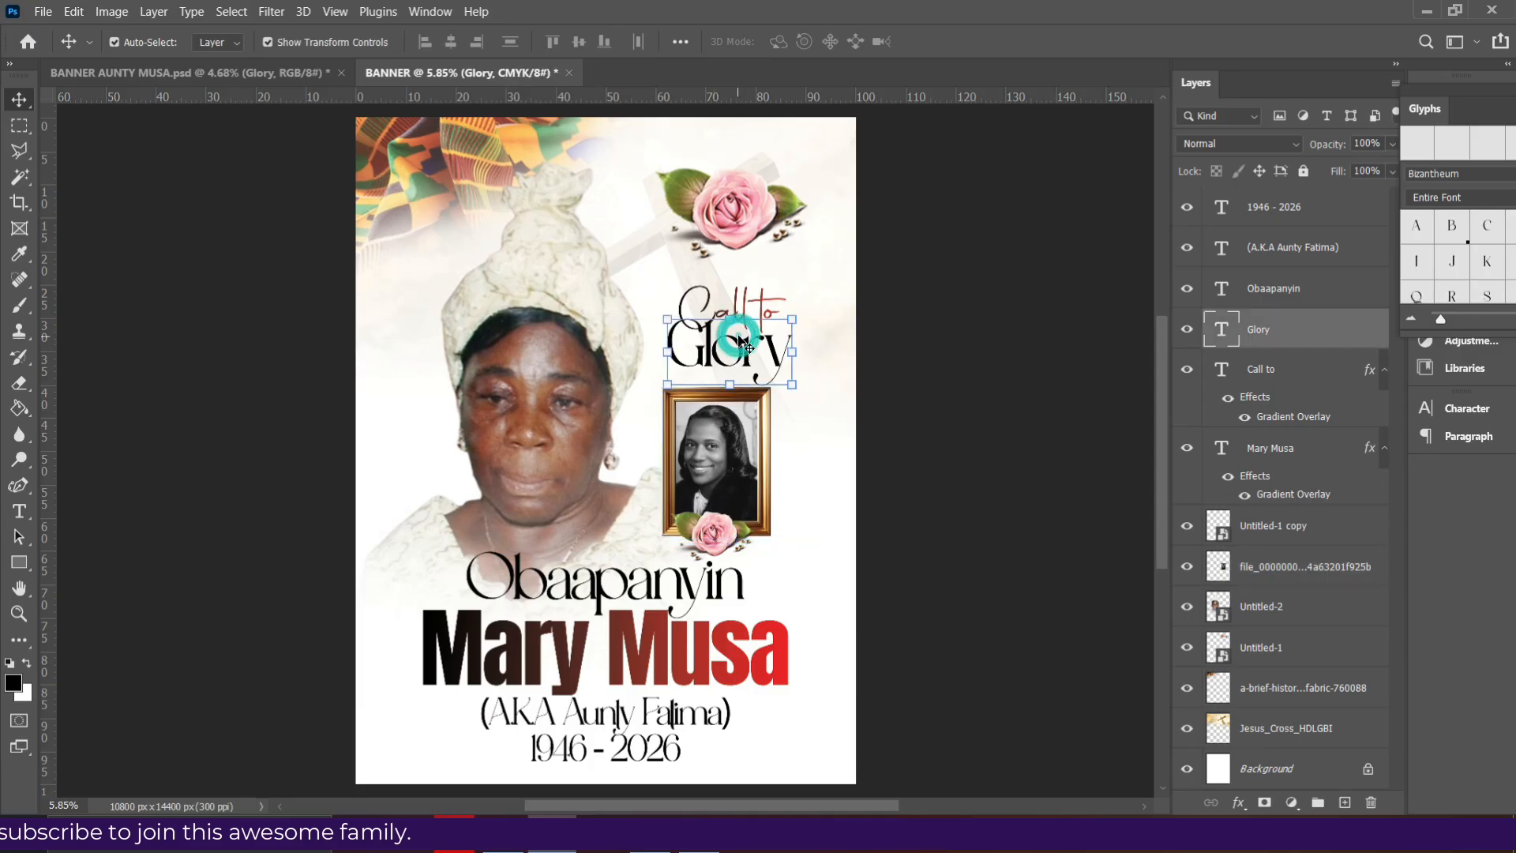
{"action": "left_click", "coordinate": [1267, 376], "text": "shift"}
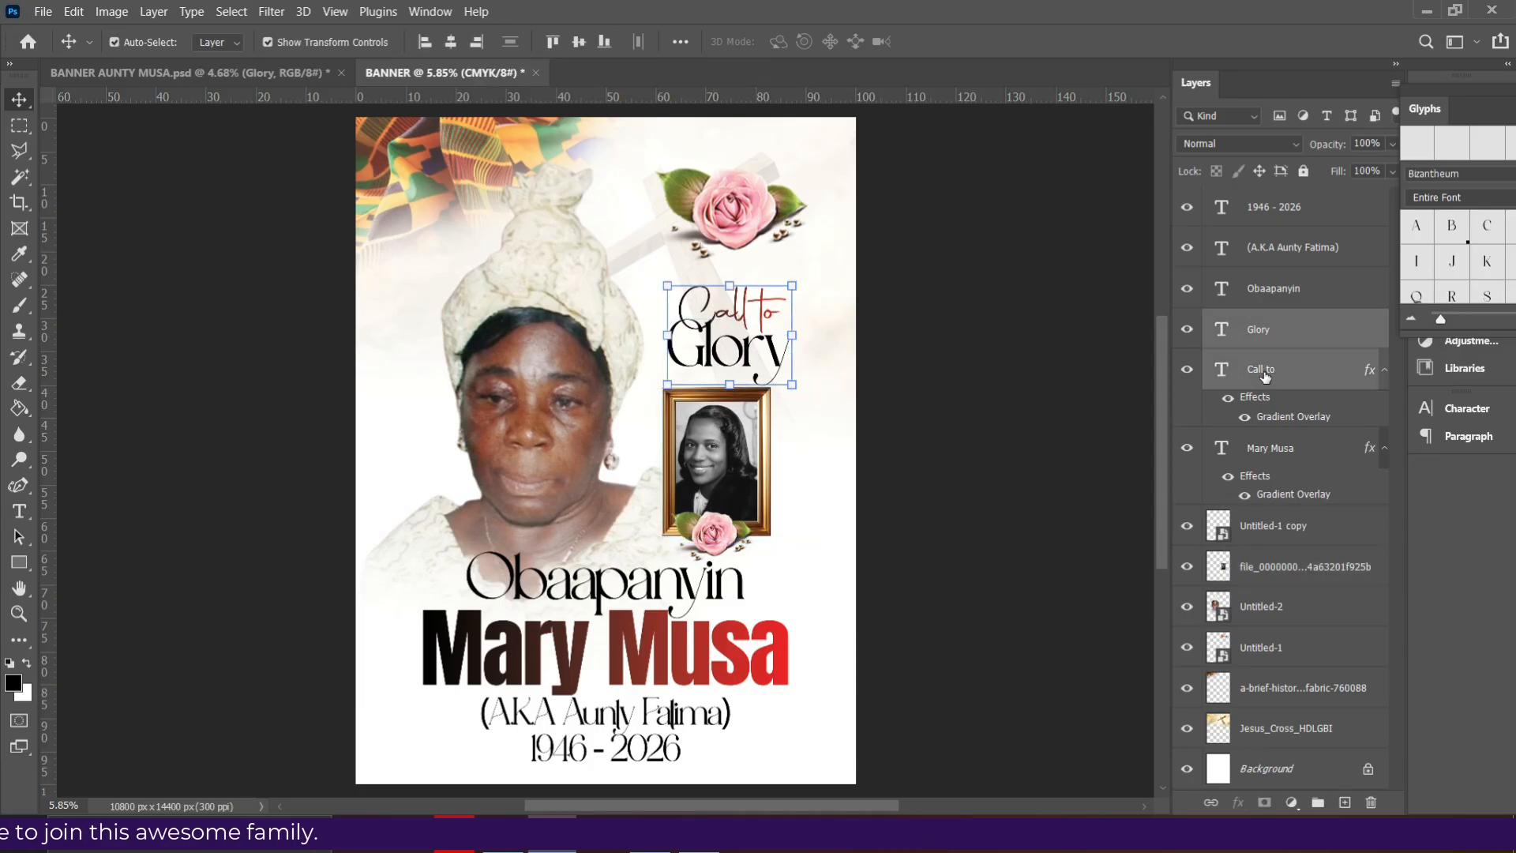
{"action": "key", "text": "shift+Up"}
{"action": "key", "text": "shift+Up"}
{"action": "key", "text": "shift+Up"}
{"action": "key", "text": "shift+Up"}
{"action": "key", "text": "shift+Up"}
{"action": "key", "text": "shift+Up"}
{"action": "key", "text": "shift+Up"}
{"action": "key", "text": "shift+Up"}
{"action": "key", "text": "shift+Up"}
{"action": "key", "text": "shift+Up"}
{"action": "key", "text": "shift+Up"}
{"action": "key", "text": "shift+Up"}
{"action": "key", "text": "shift+Up"}
{"action": "key", "text": "shift+Up"}
{"action": "key", "text": "shift+Up"}
{"action": "key", "text": "shift+Up"}
{"action": "key", "text": "shift+Up"}
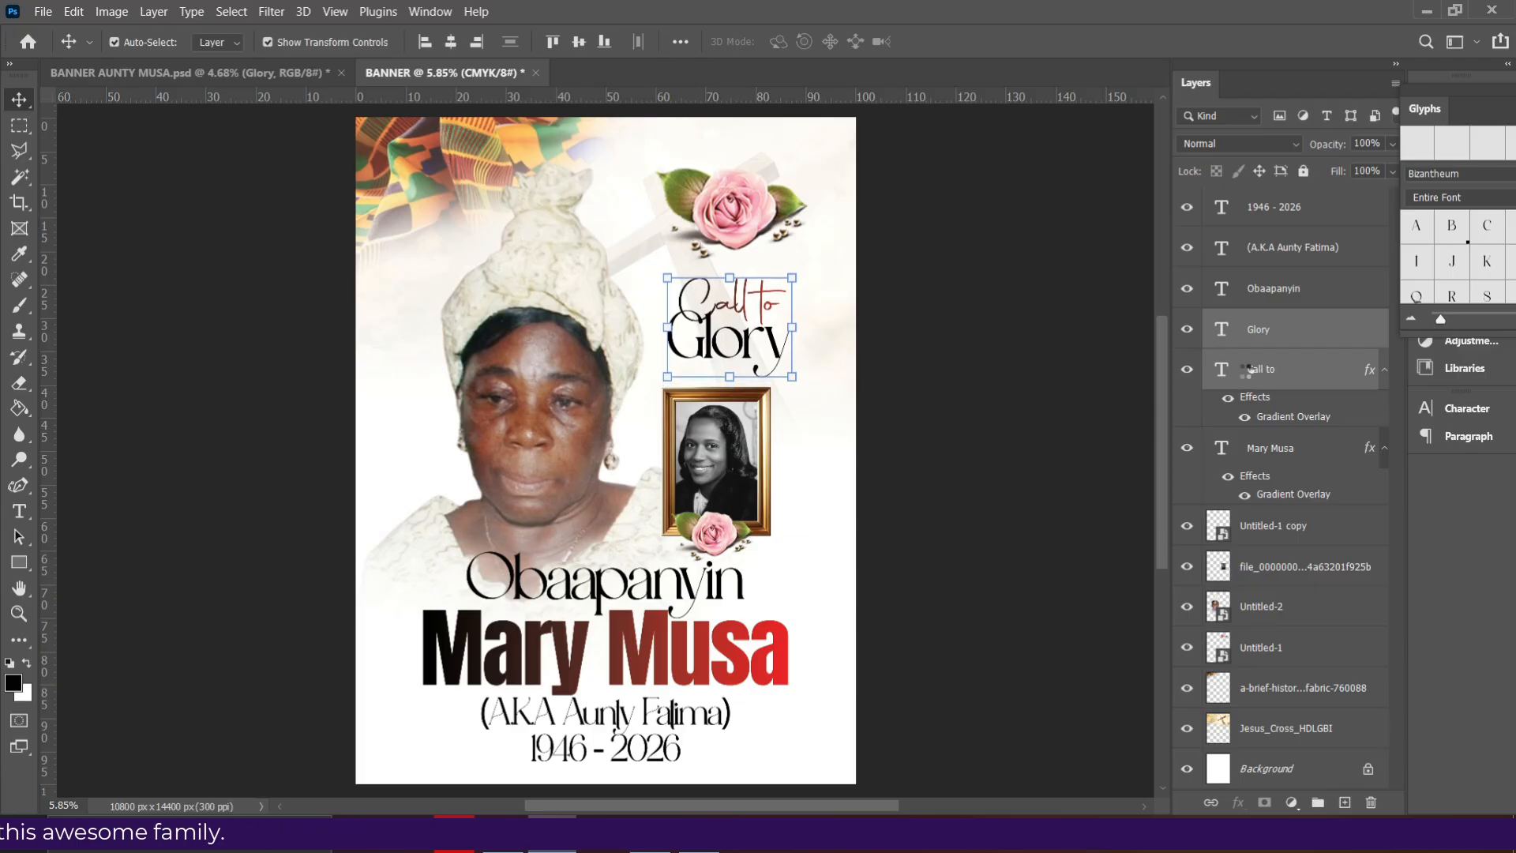
{"action": "key", "text": "shift+Up"}
{"action": "key", "text": "shift+Up"}
{"action": "left_click", "coordinate": [1259, 369]}
{"action": "key", "text": "shift+Up"}
{"action": "key", "text": "shift+Up"}
{"action": "key", "text": "shift+Up"}
{"action": "key", "text": "shift+Up"}
{"action": "key", "text": "shift+Up"}
{"action": "key", "text": "shift+Up"}
{"action": "key", "text": "shift+Up"}
{"action": "key", "text": "shift+Up"}
{"action": "key", "text": "shift+Up"}
{"action": "key", "text": "shift+Up"}
{"action": "key", "text": "shift+Up"}
{"action": "key", "text": "shift+Up"}
{"action": "key", "text": "shift+Up"}
{"action": "key", "text": "shift+Up"}
{"action": "key", "text": "shift+Up"}
{"action": "key", "text": "shift+Up"}
{"action": "left_click", "coordinate": [948, 423]}
- Nudge the top rose Untitled-1 slightly upward, then clear the layer selection
{"action": "left_click", "coordinate": [733, 214]}
{"action": "key", "text": "shift+Up"}
{"action": "key", "text": "shift+Up"}
{"action": "key", "text": "shift+Up"}
{"action": "key", "text": "shift+Up"}
{"action": "key", "text": "shift+Up"}
{"action": "key", "text": "shift+Up"}
{"action": "key", "text": "shift+Up"}
{"action": "key", "text": "shift+Up"}
{"action": "key", "text": "shift+Up"}
{"action": "key", "text": "shift+Up"}
{"action": "key", "text": "shift+Up"}
{"action": "key", "text": "shift+Up"}
{"action": "key", "text": "shift+Up"}
{"action": "key", "text": "shift+Up"}
{"action": "key", "text": "shift+Up"}
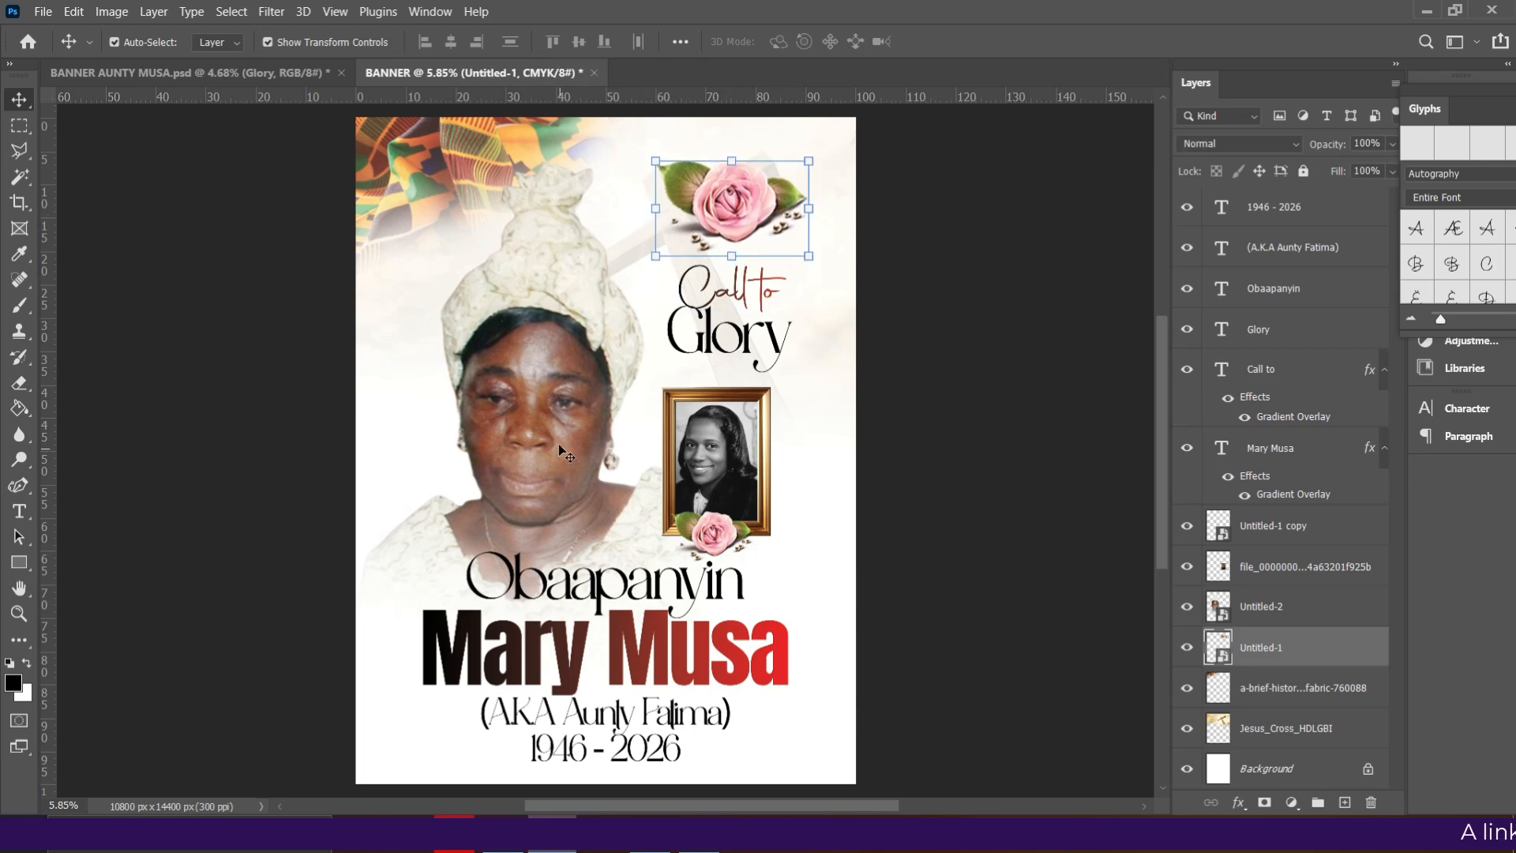
{"action": "left_click", "coordinate": [562, 452]}
{"action": "left_click", "coordinate": [451, 209]}
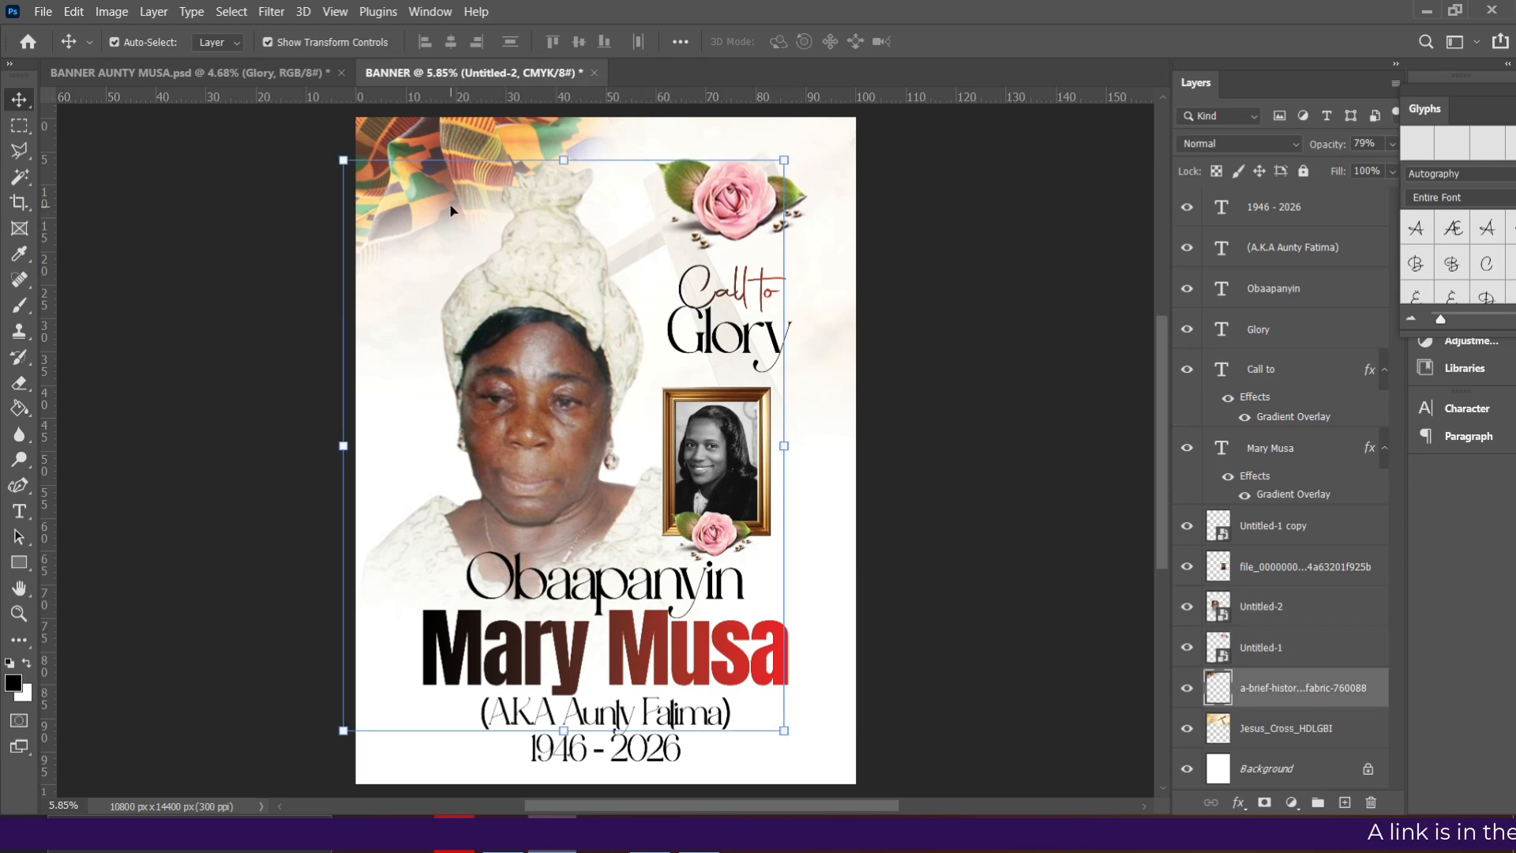
{"action": "left_click", "coordinate": [940, 534]}
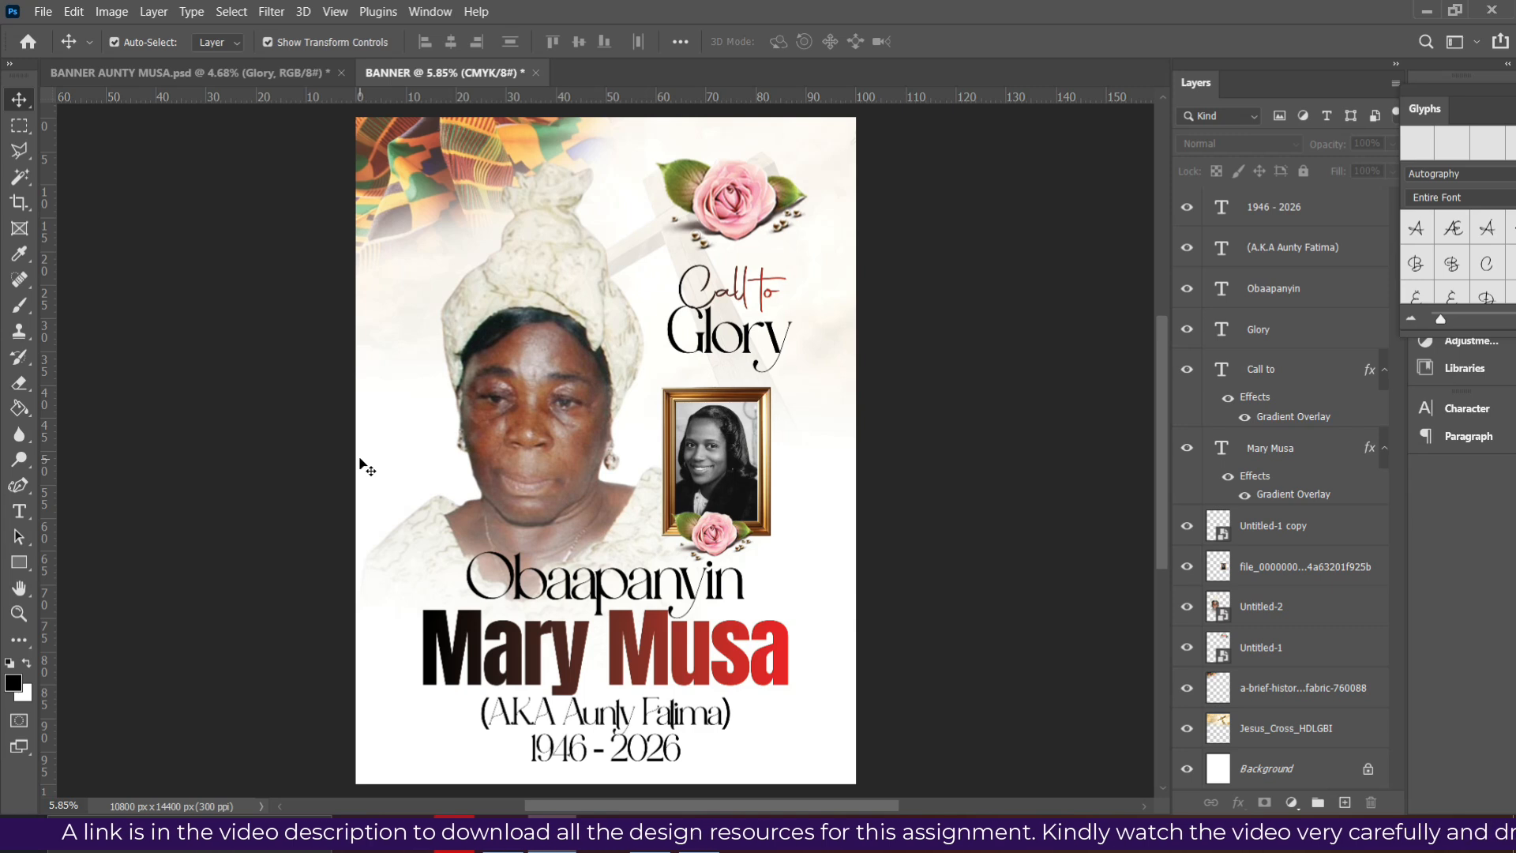
- Save a JPEG copy of the banner, declining to replace the existing Banner.jpg
{"action": "left_click", "coordinate": [42, 13]}
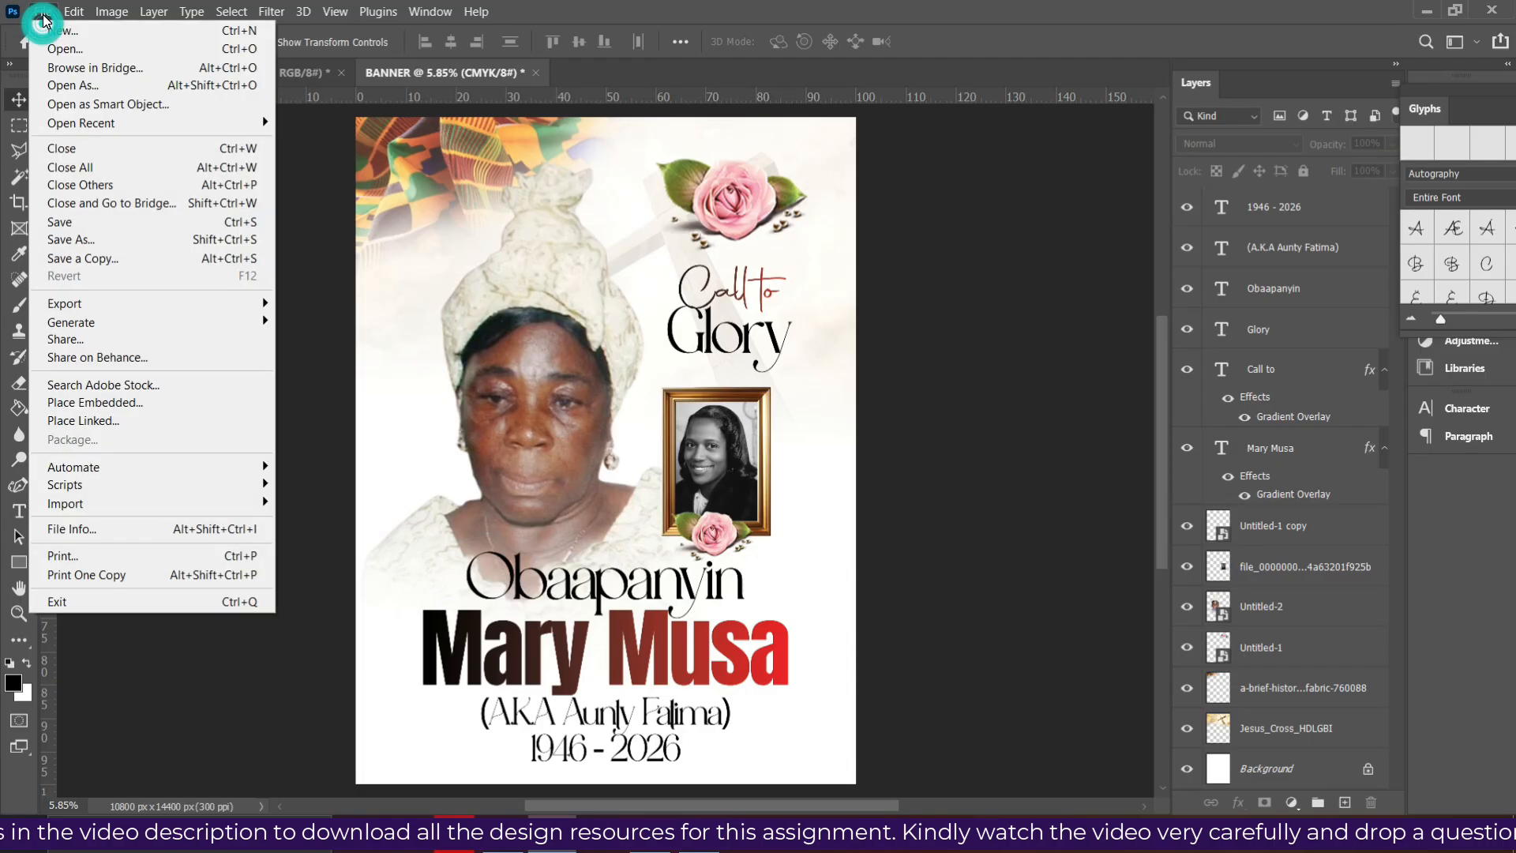
{"action": "left_click", "coordinate": [83, 254]}
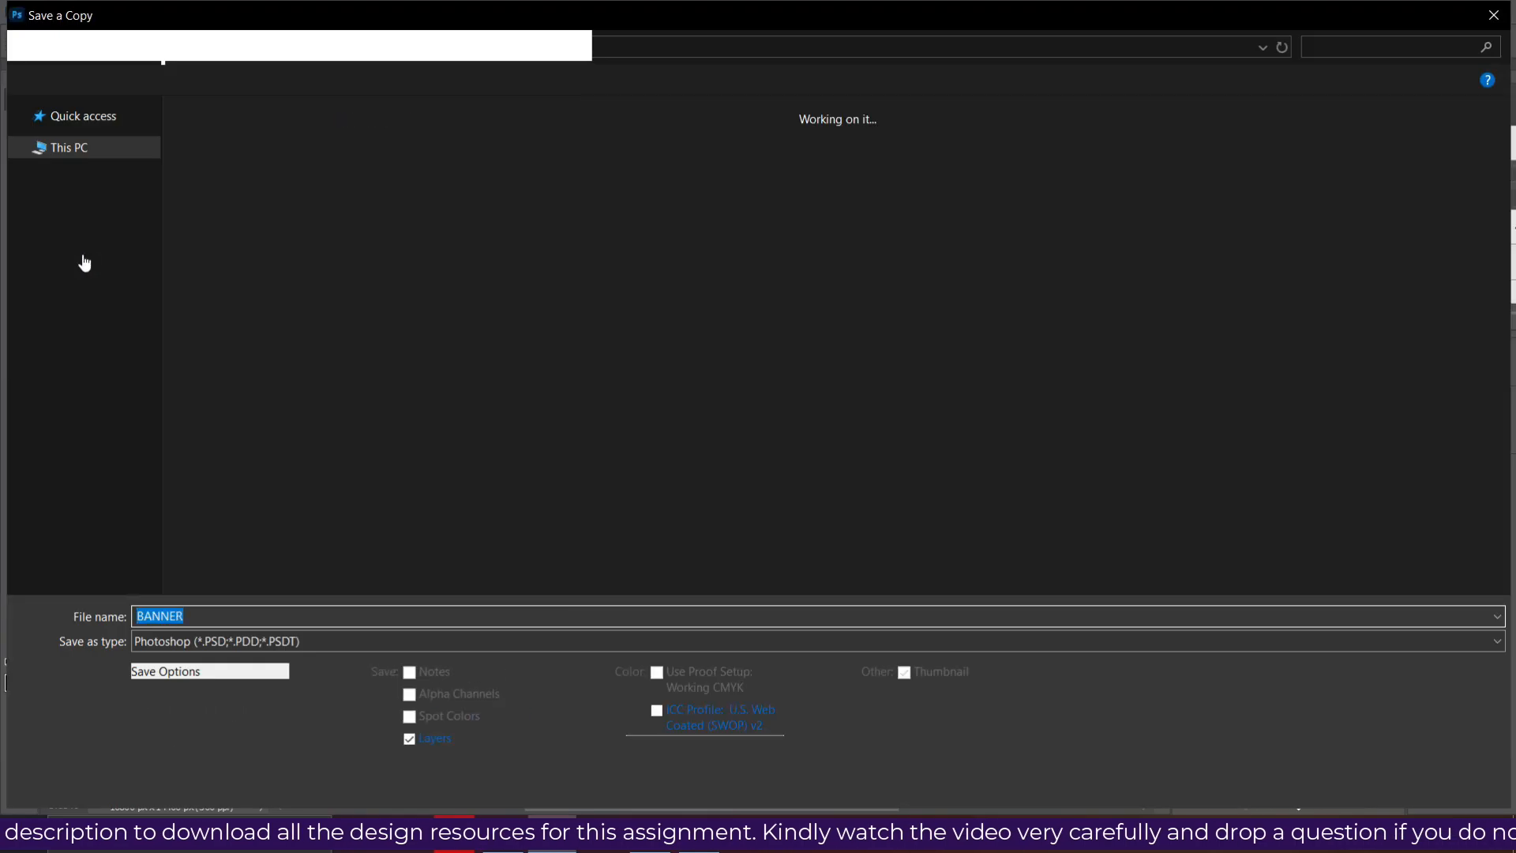
{"action": "left_click", "coordinate": [290, 643]}
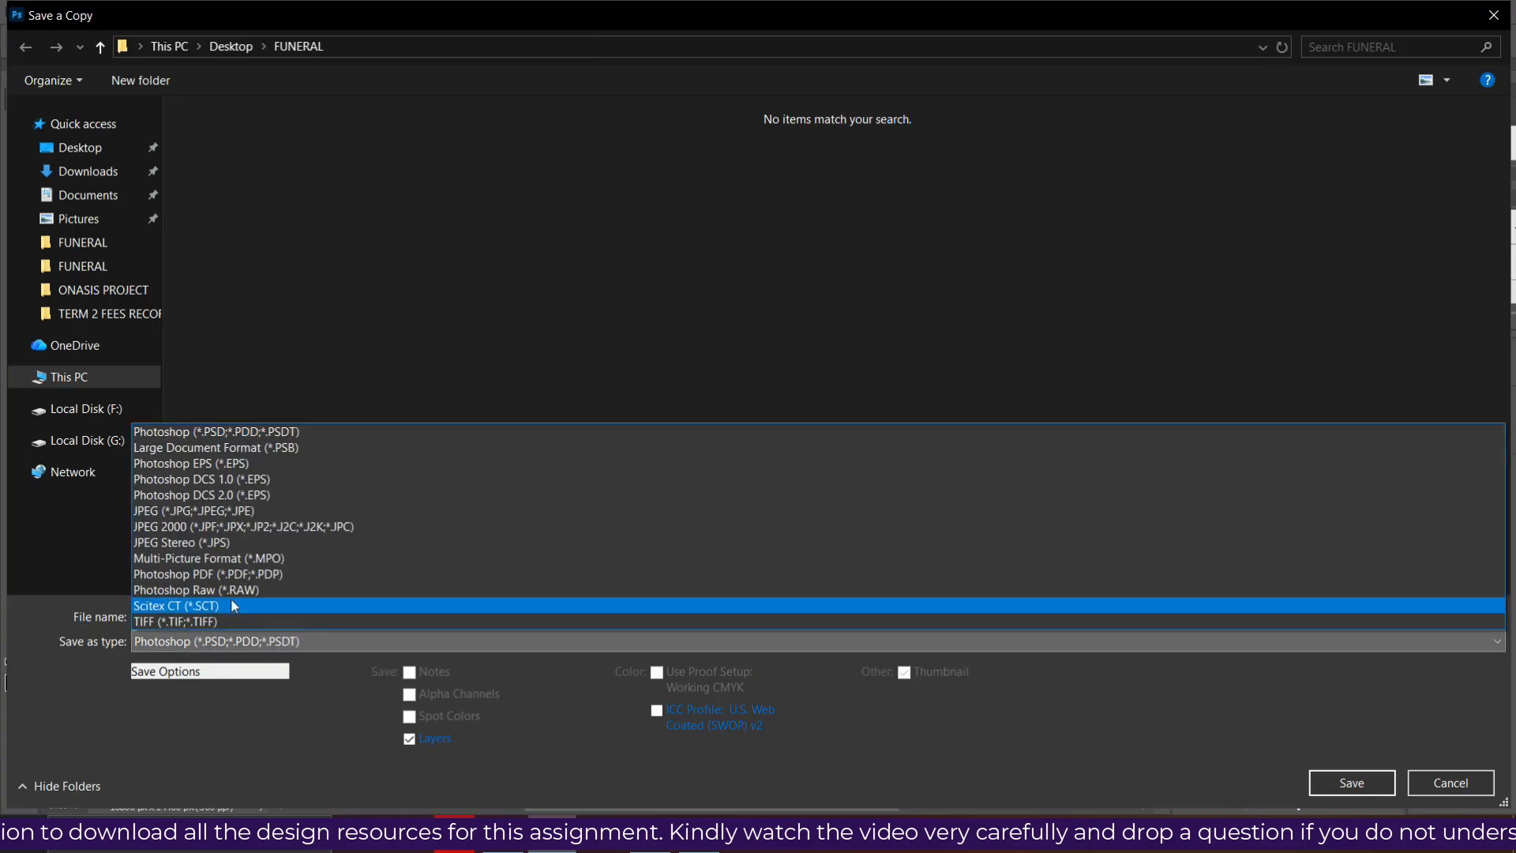
{"action": "left_click", "coordinate": [268, 511]}
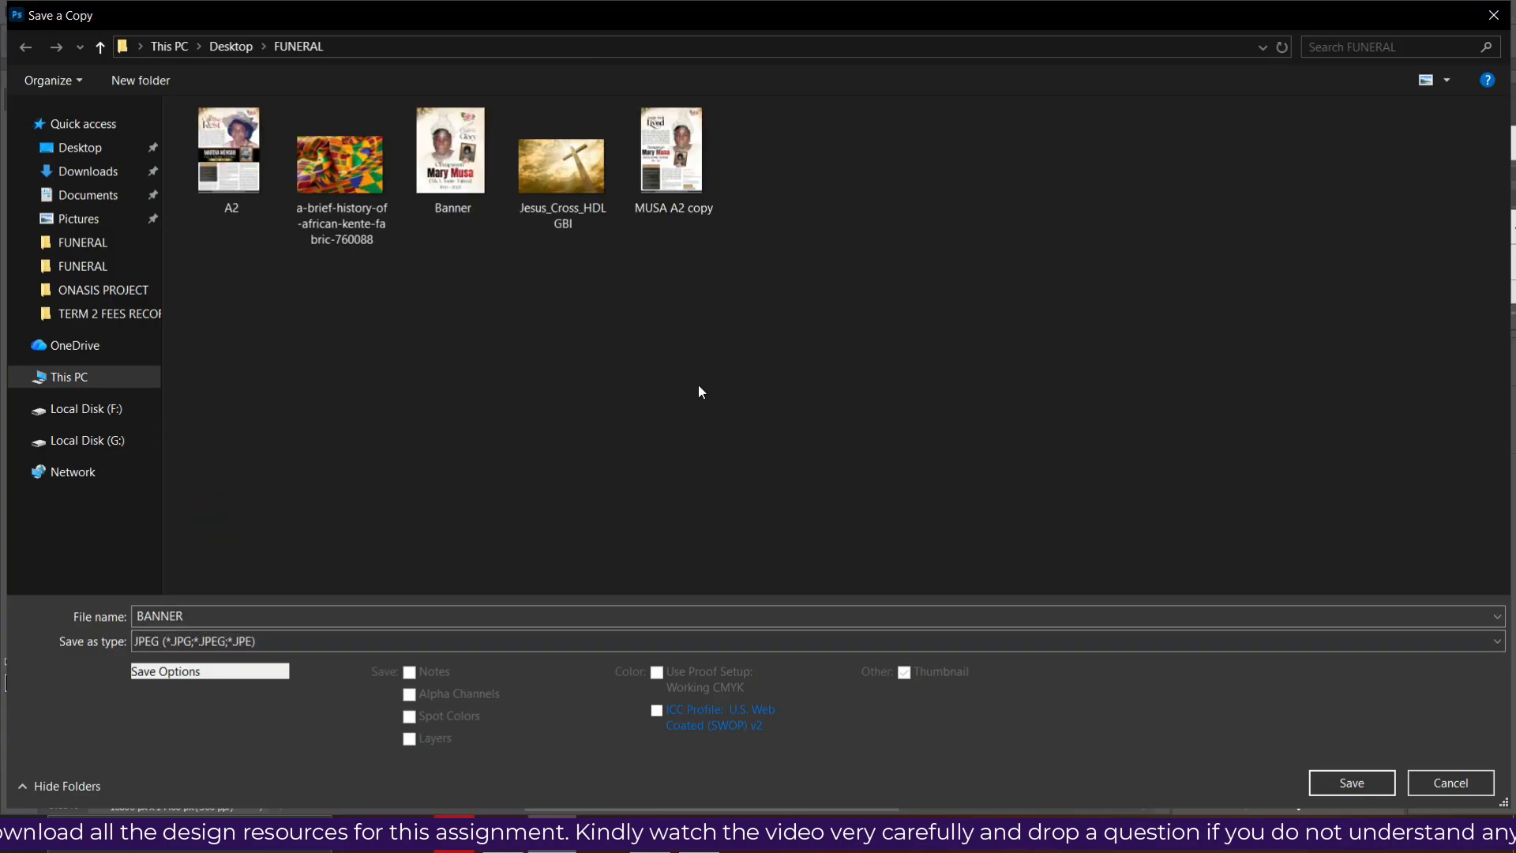
{"action": "left_click", "coordinate": [1368, 792]}
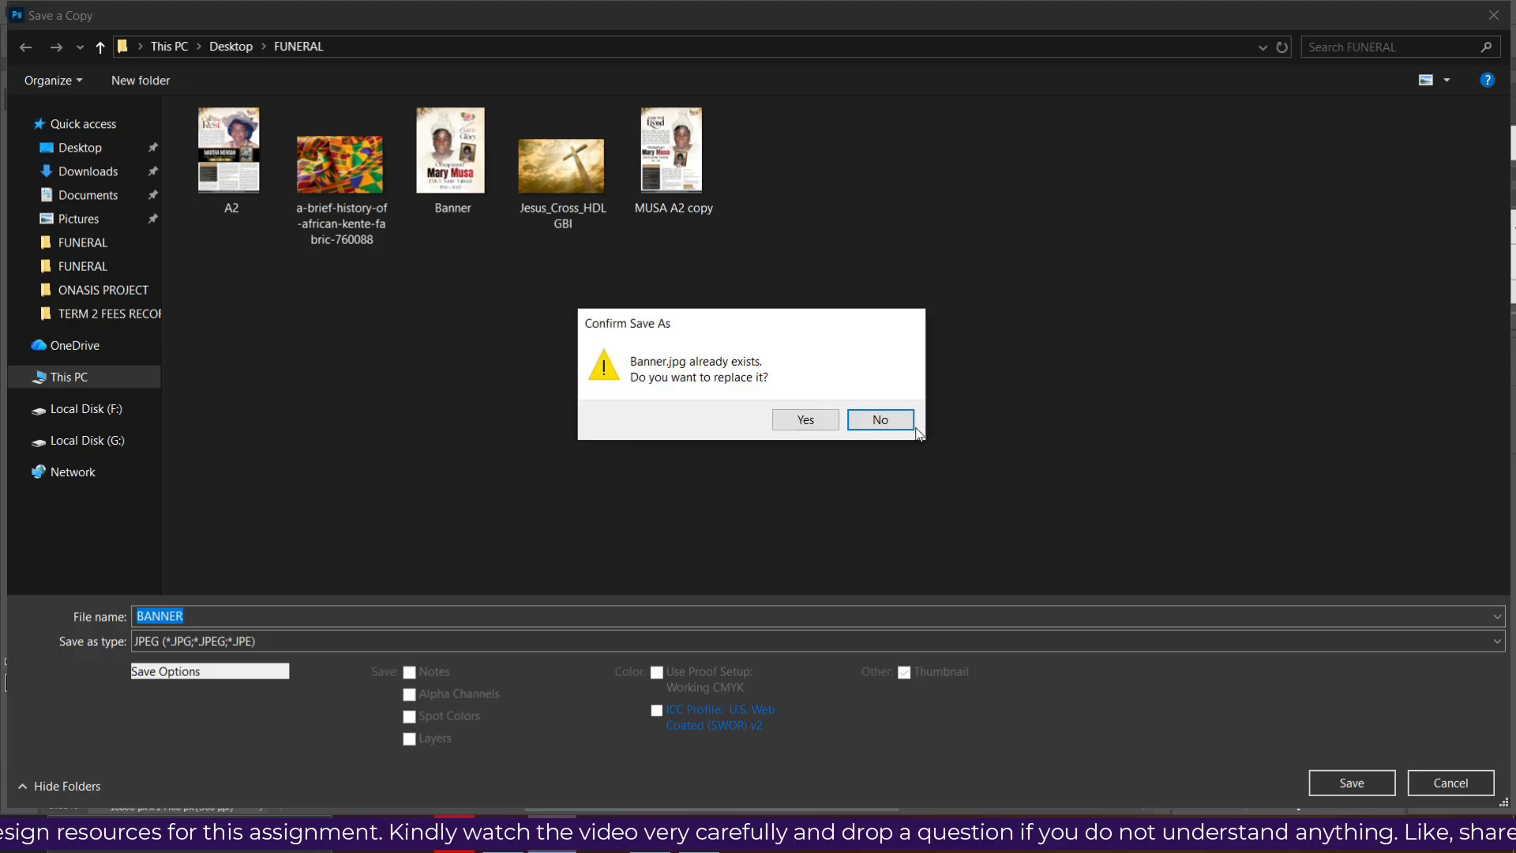
{"action": "left_click", "coordinate": [880, 419]}
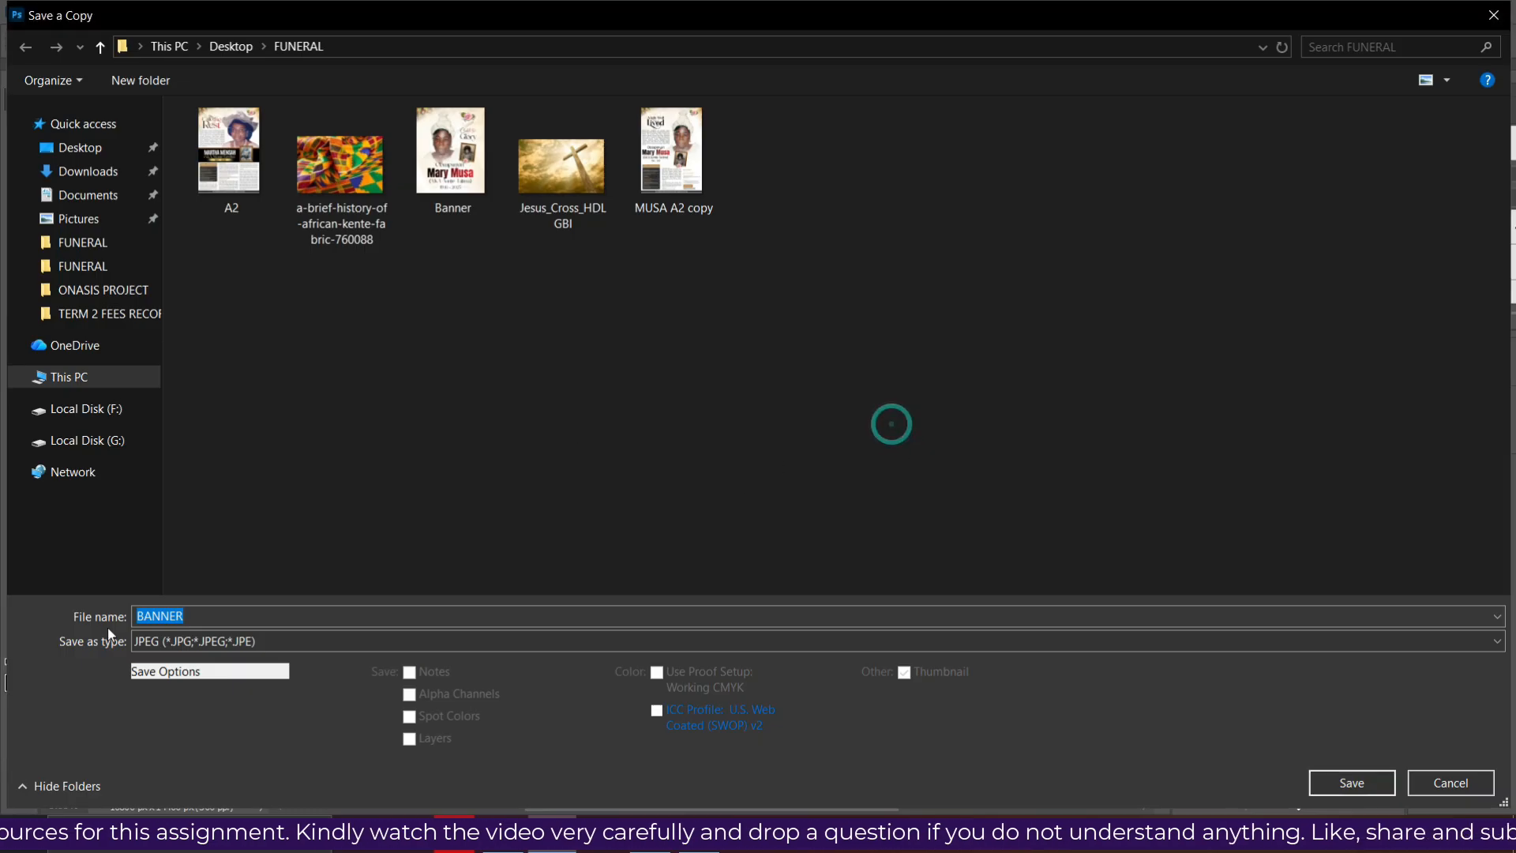
- Name the copy 'BANNER 1' and save it at Quality 12 (Maximum)
{"action": "left_click", "coordinate": [277, 618]}
{"action": "type", "text": "1"}
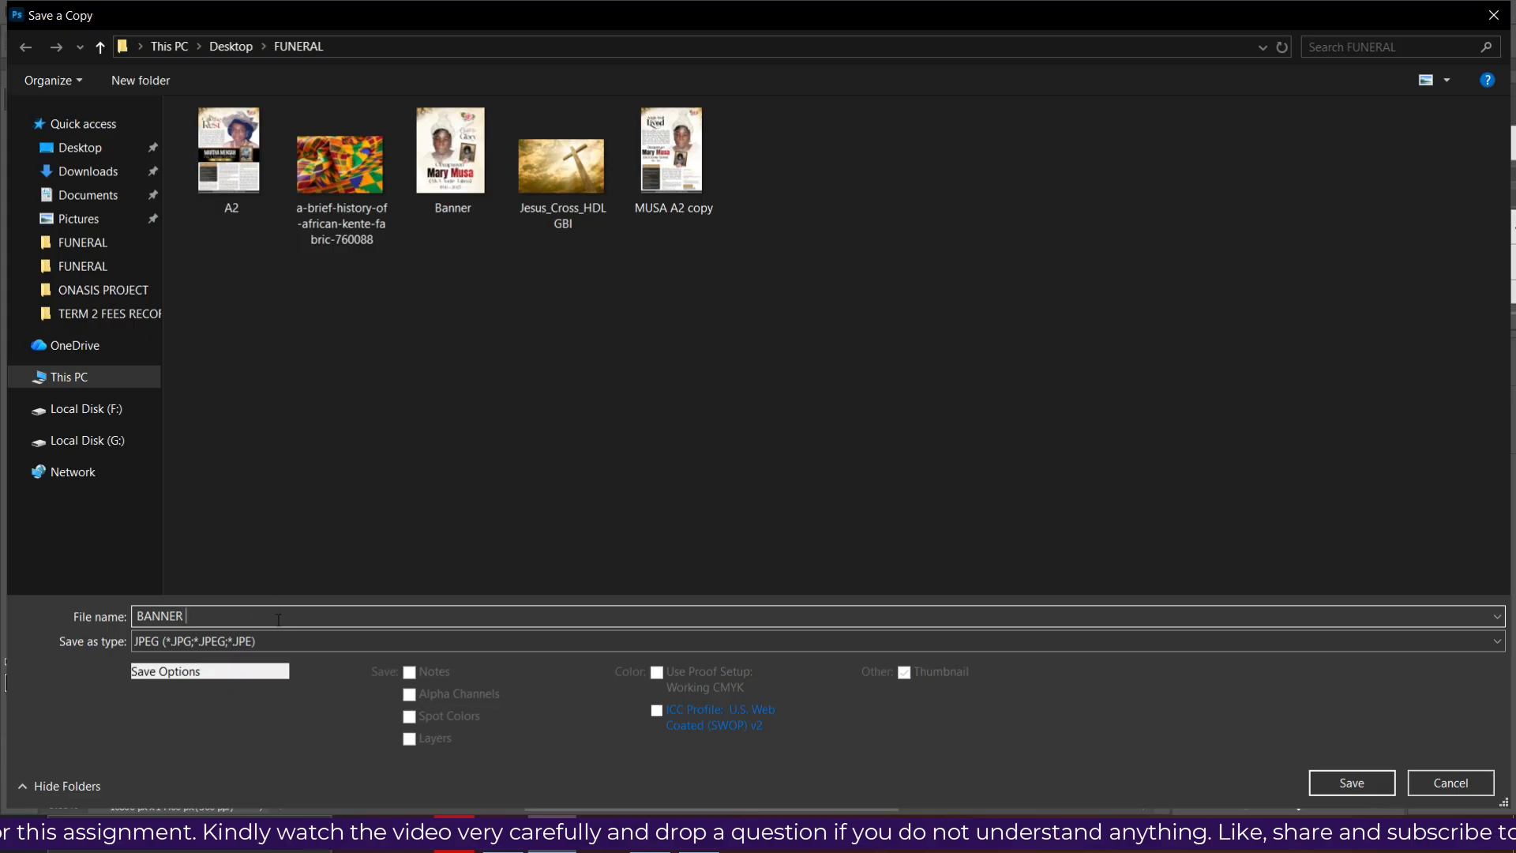
{"action": "left_click", "coordinate": [1377, 783]}
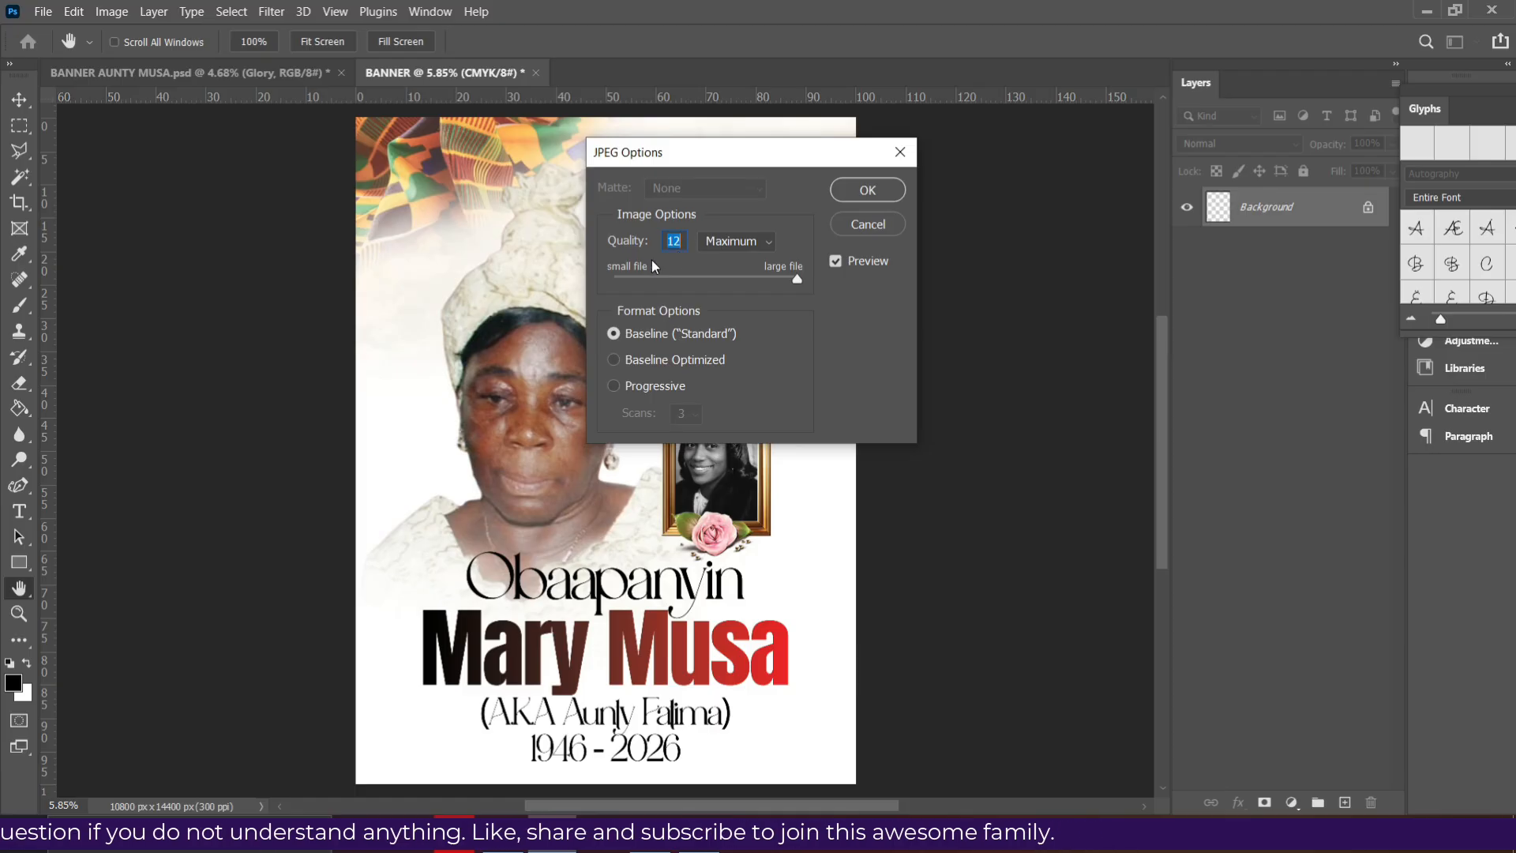
{"action": "left_click", "coordinate": [867, 189]}
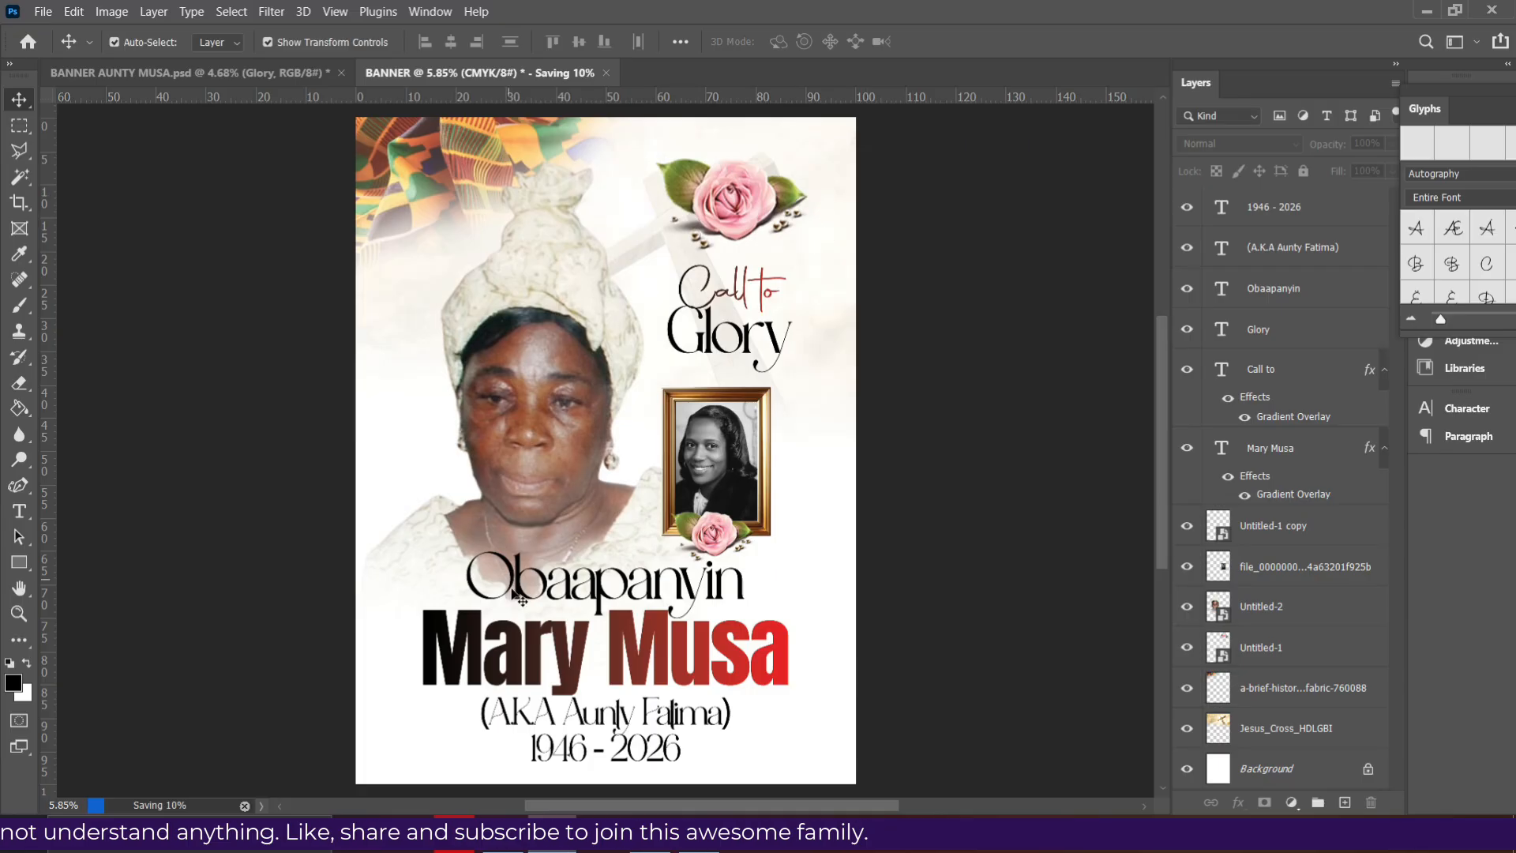
- Confirm the FUNERAL folder holds the BANNER 1 JPEG at 10800 × 14400, 37.6 MB
{"action": "key", "text": "alt+Tab"}
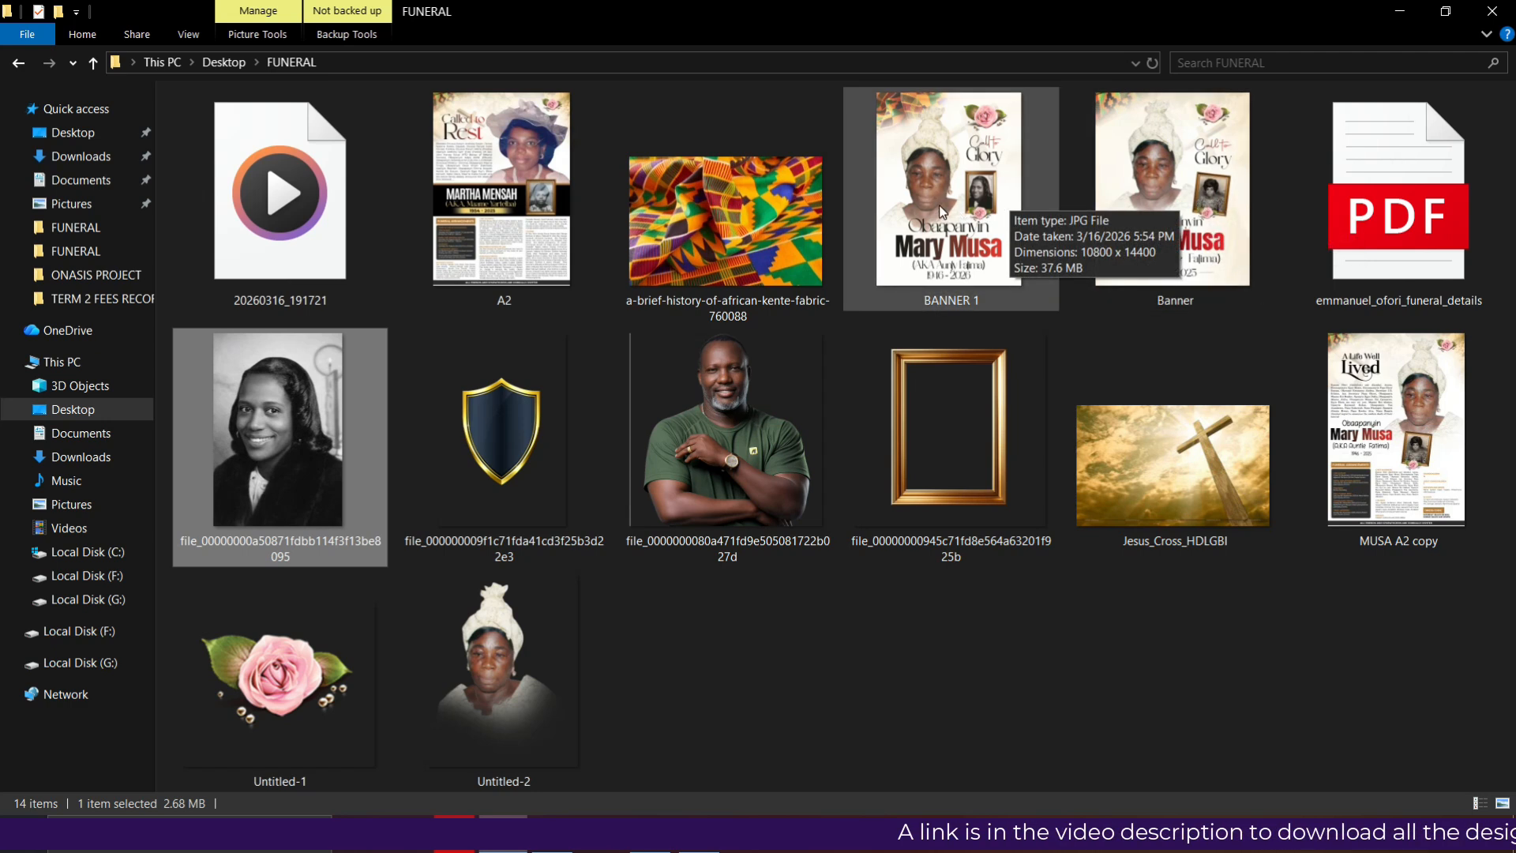
{"action": "left_click", "coordinate": [553, 837]}
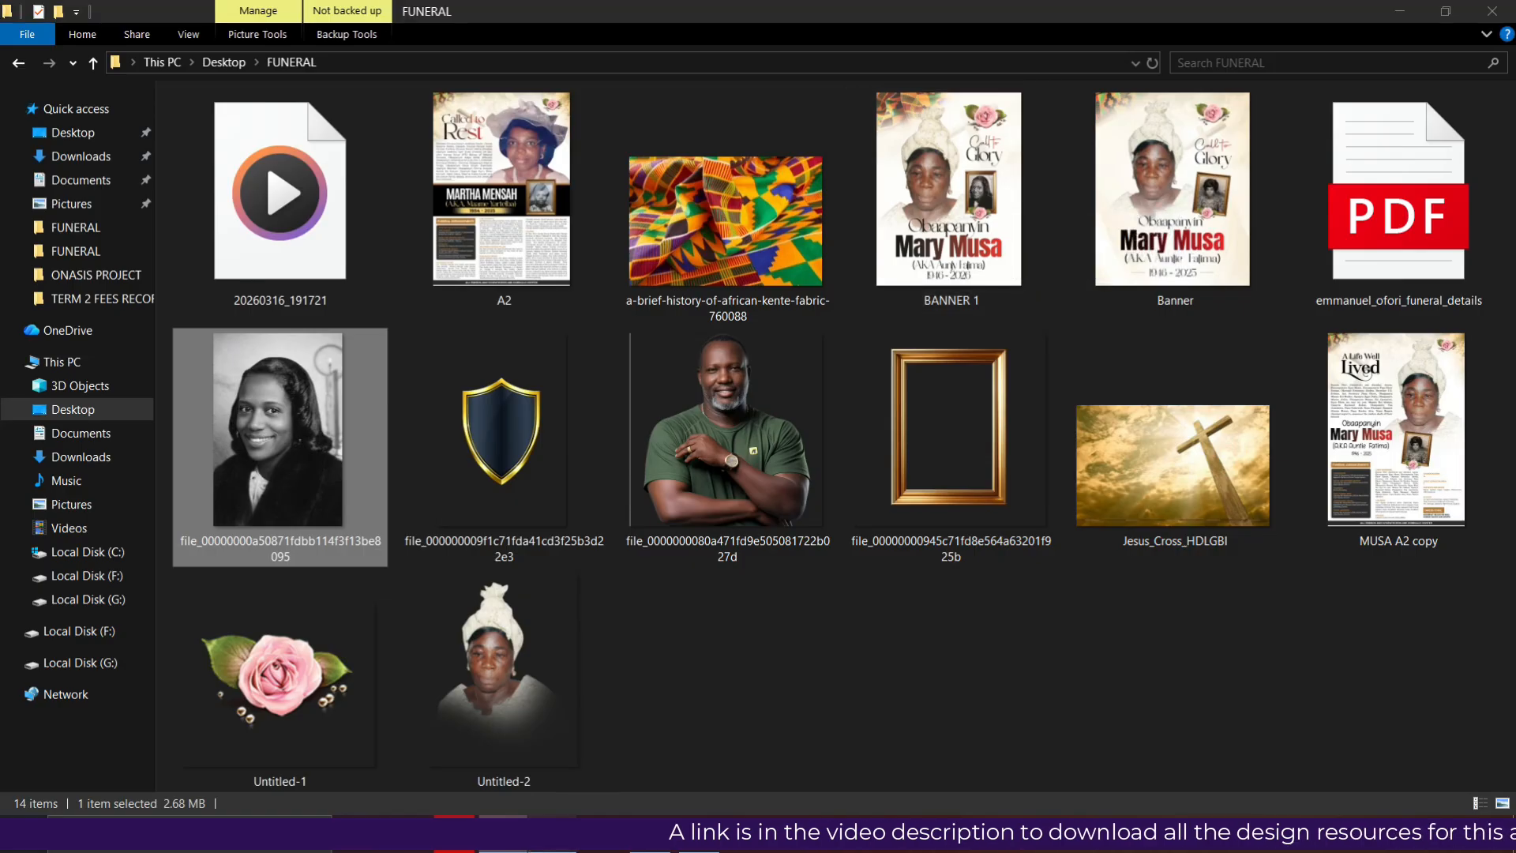
- Rotate the gold-framed inset photo and rose about 9.65° clockwise and commit it
{"action": "left_click", "coordinate": [759, 422]}
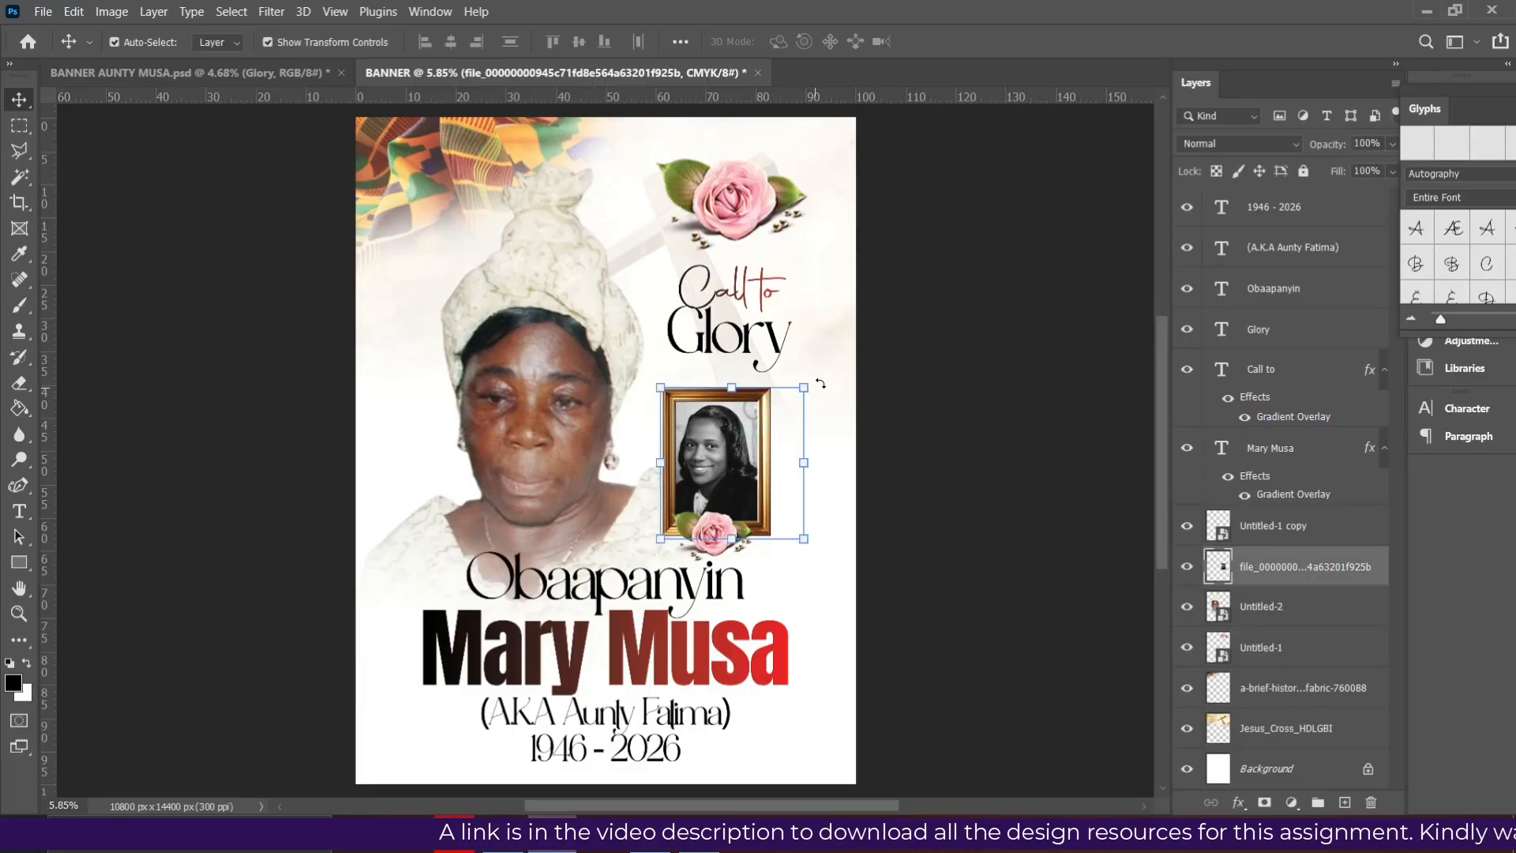
{"action": "left_click_drag", "start_coordinate": [822, 382], "coordinate": [880, 365]}
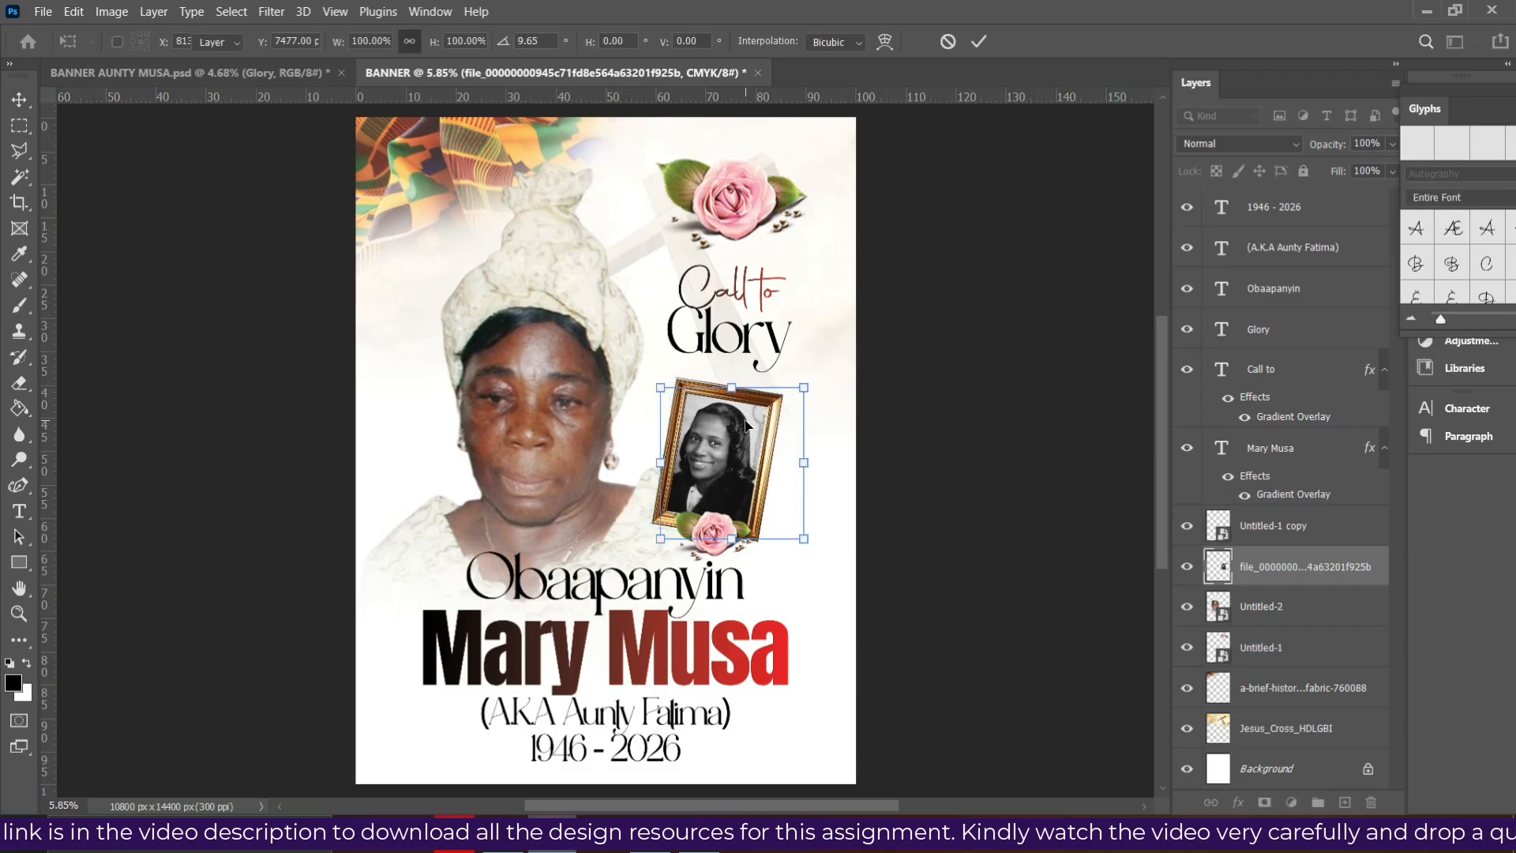
{"action": "left_click", "coordinate": [999, 431]}
{"action": "left_click", "coordinate": [999, 431]}
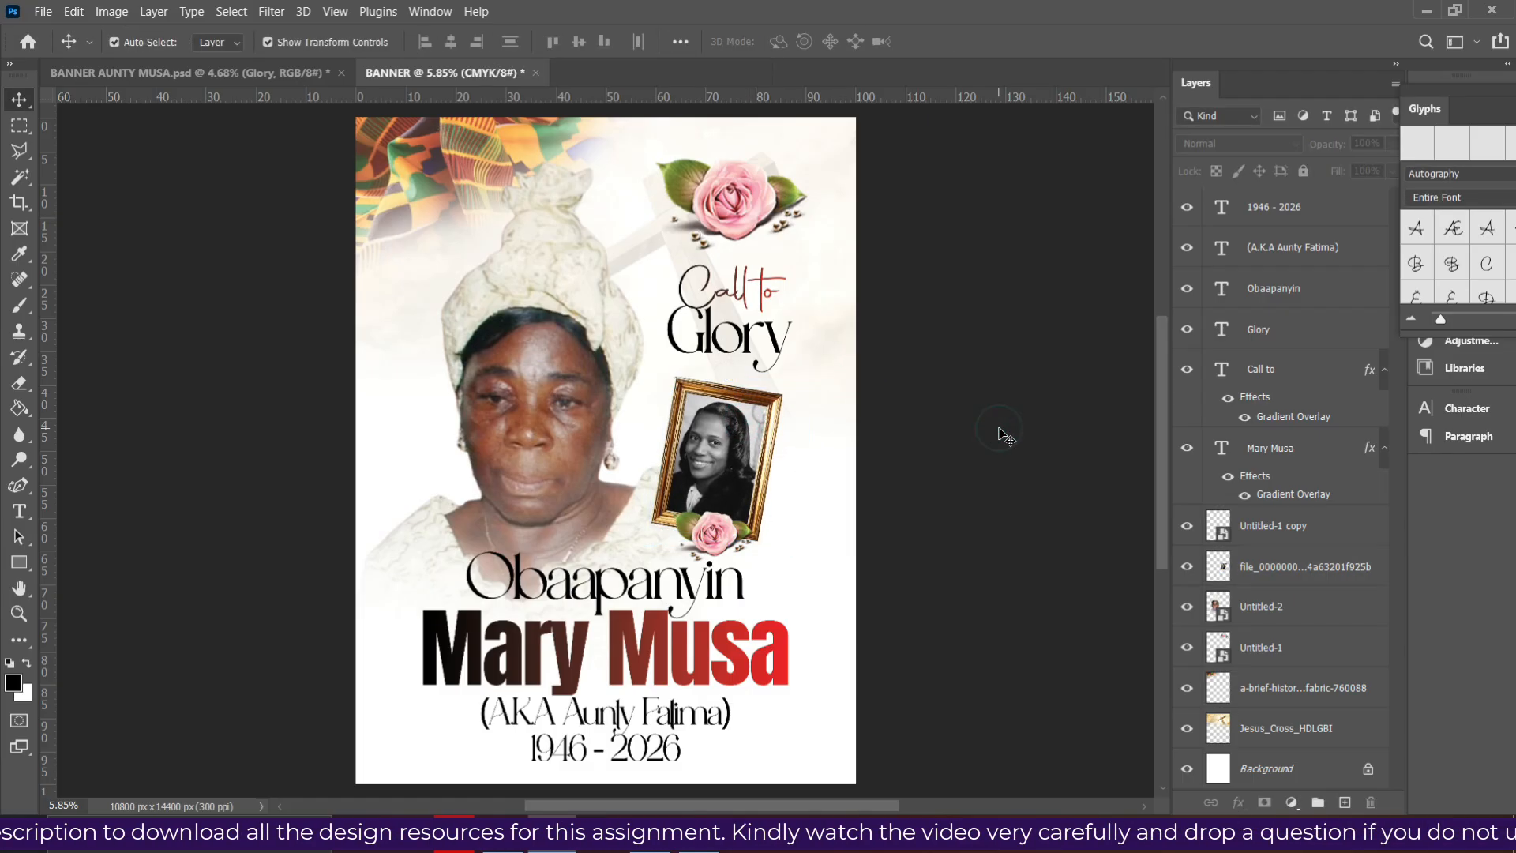
- Select the 37.6 MB BANNER 1 JPEG in the FUNERAL folder
{"action": "left_click", "coordinate": [504, 835]}
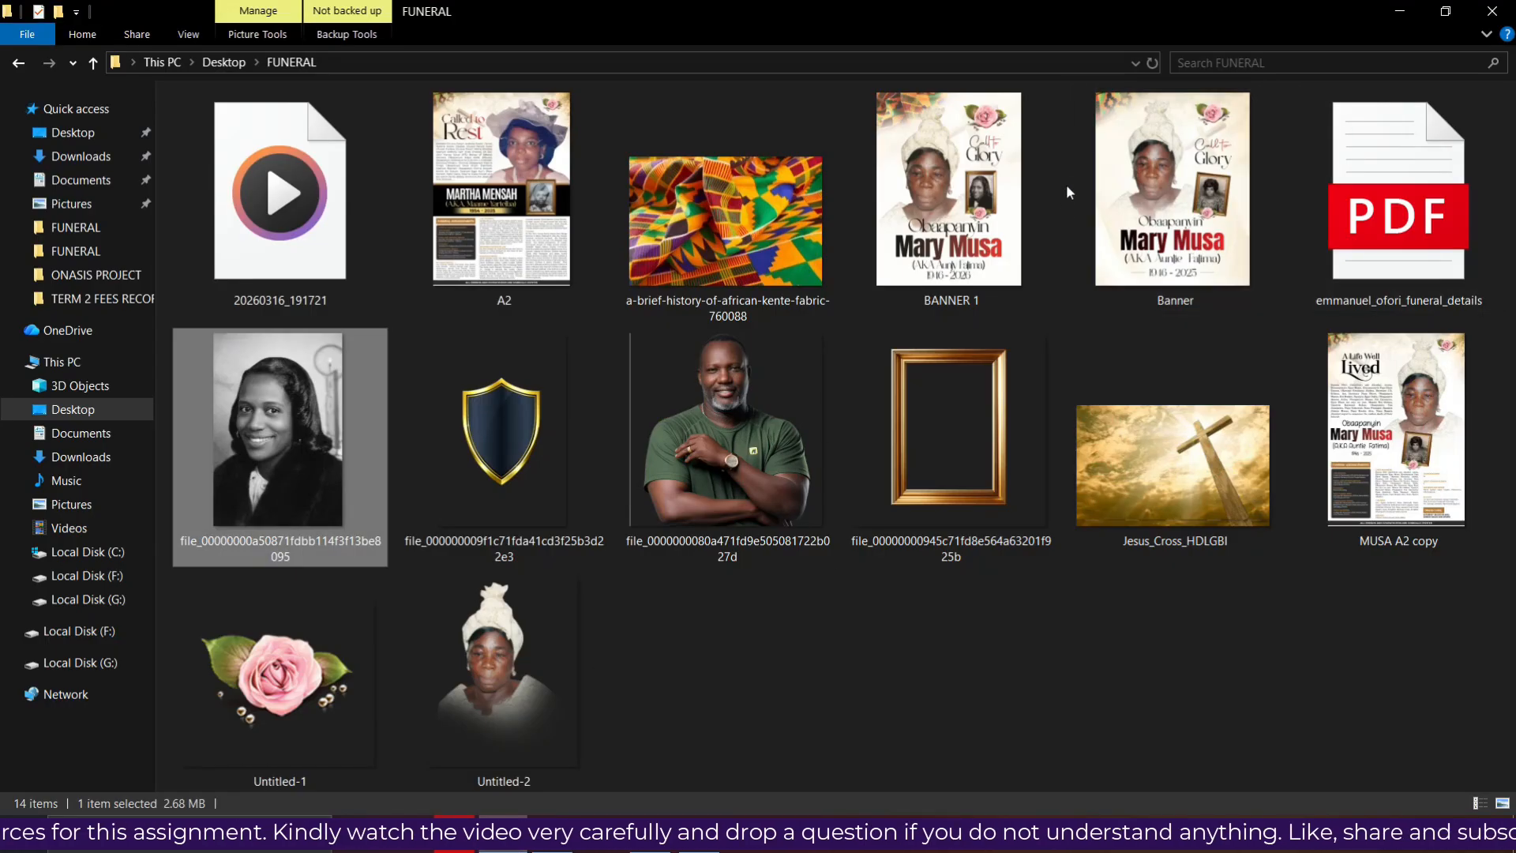
{"action": "left_click", "coordinate": [963, 213]}
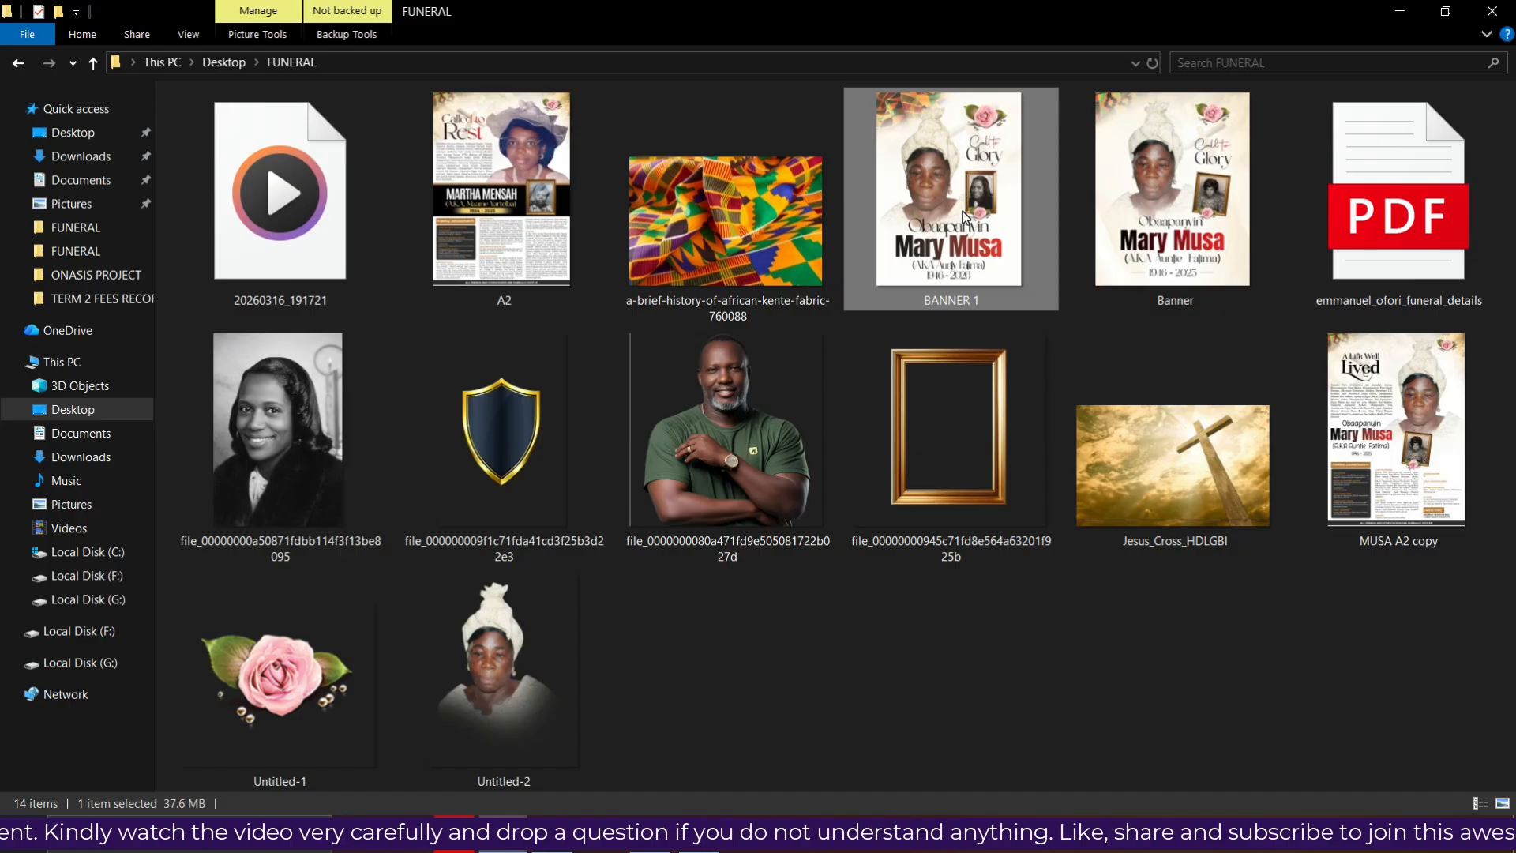